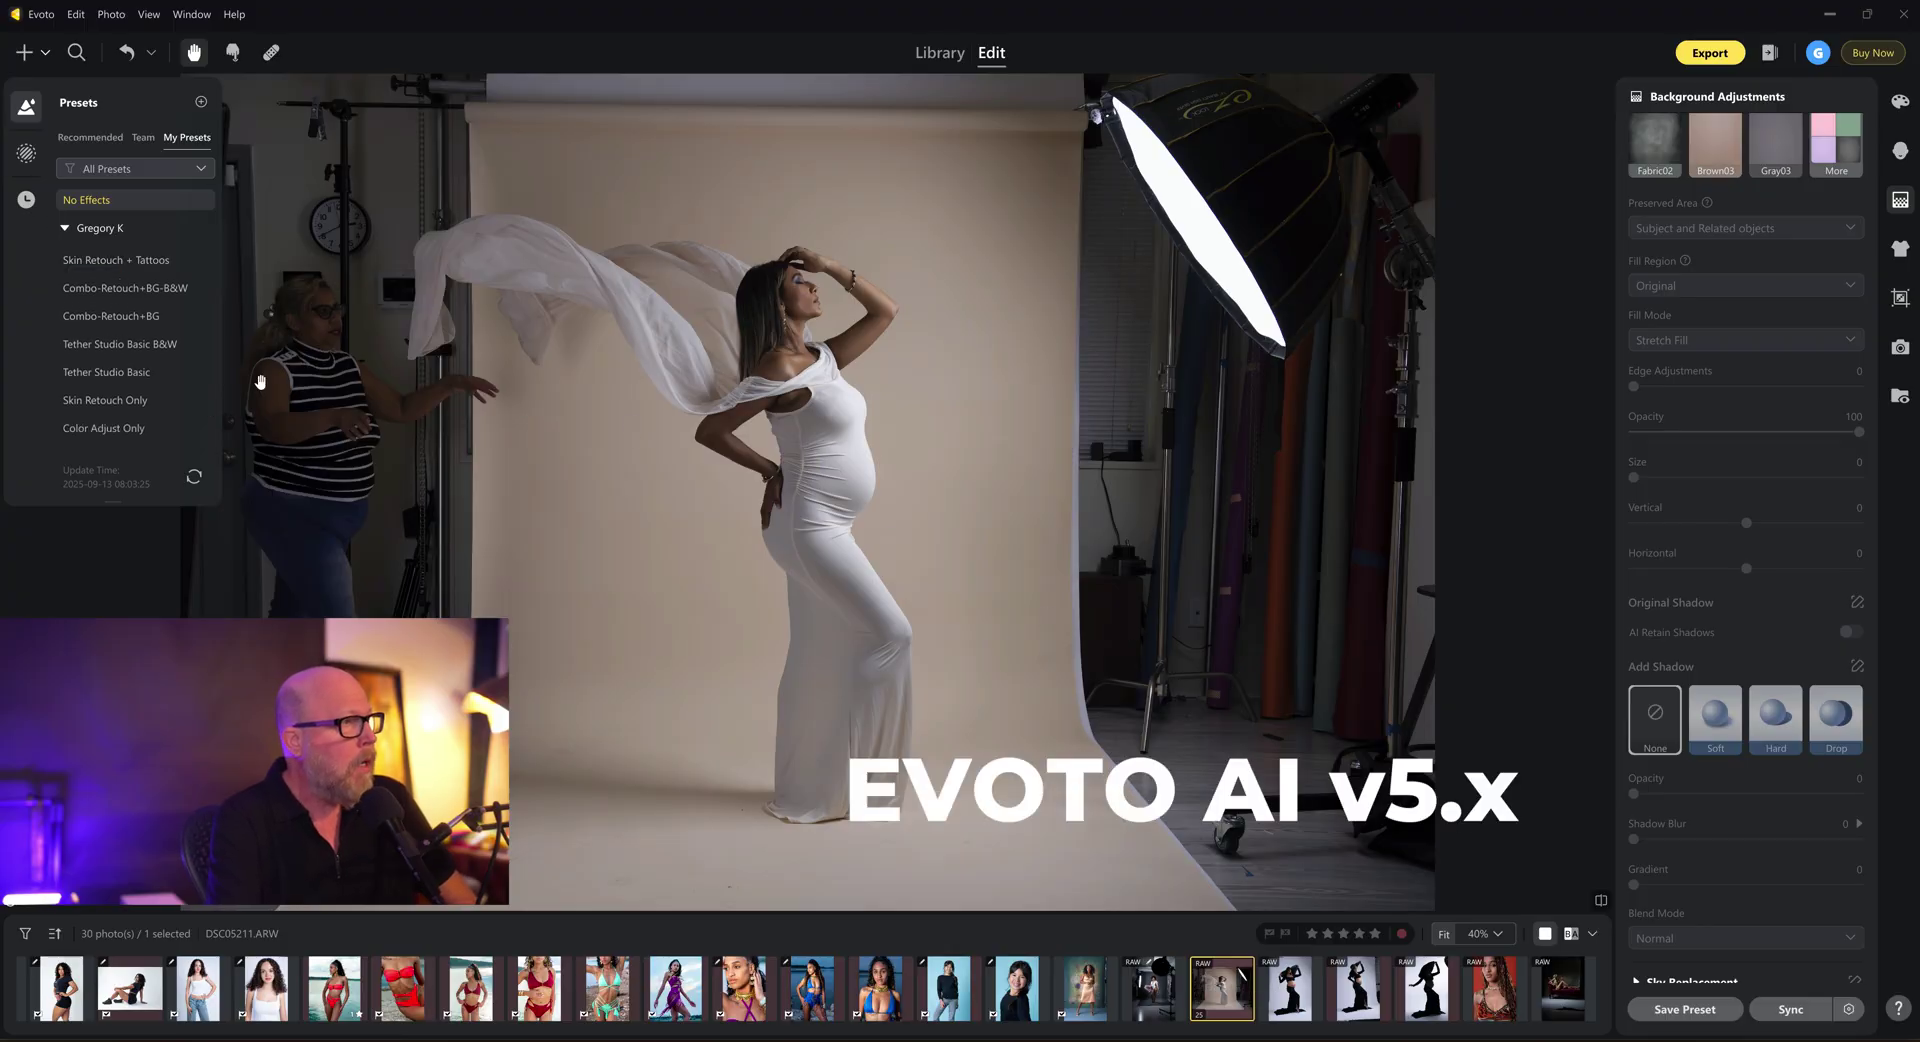
- Apply the Combo-Retouch+BG-B&W preset from My Presets to the colour maternity photo
click(150, 289)
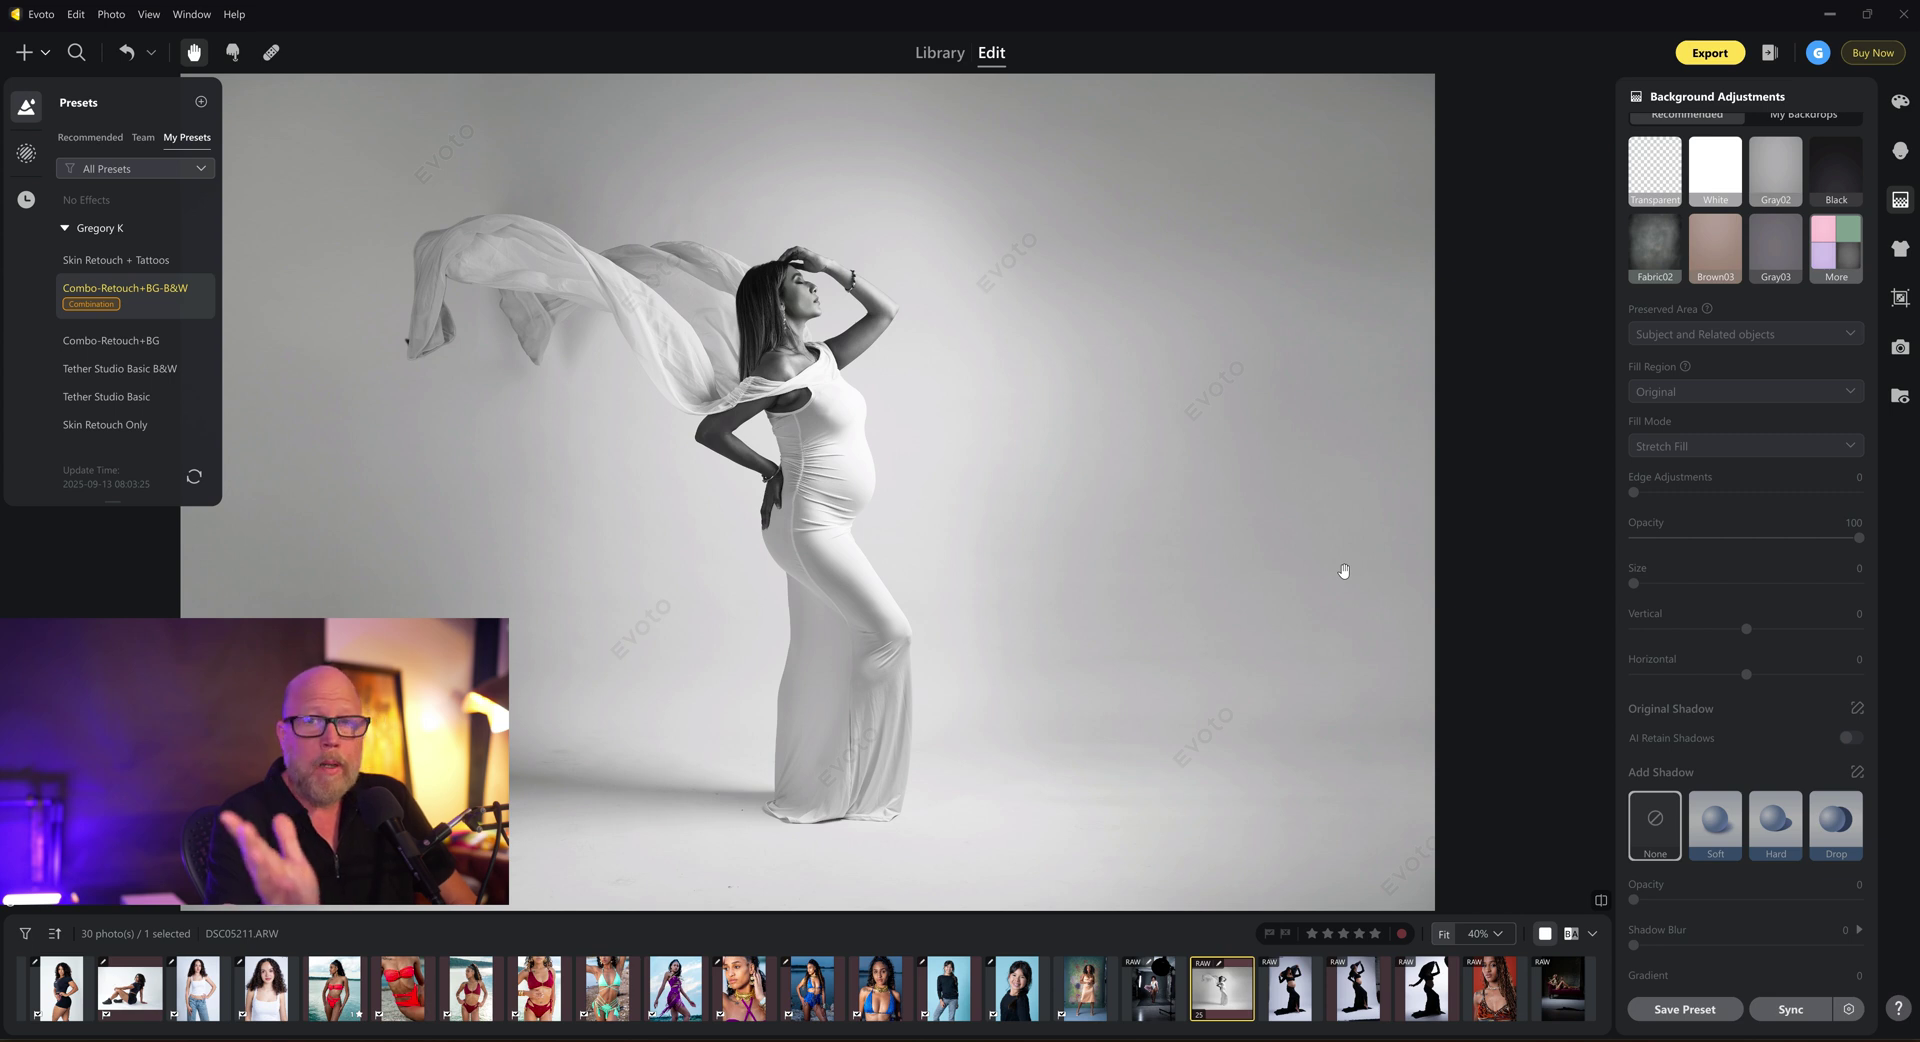
- Zoom in on the scarf and switch to the Healing Tool's Spot Healing Brush
scroll(396, 344, up, 5)
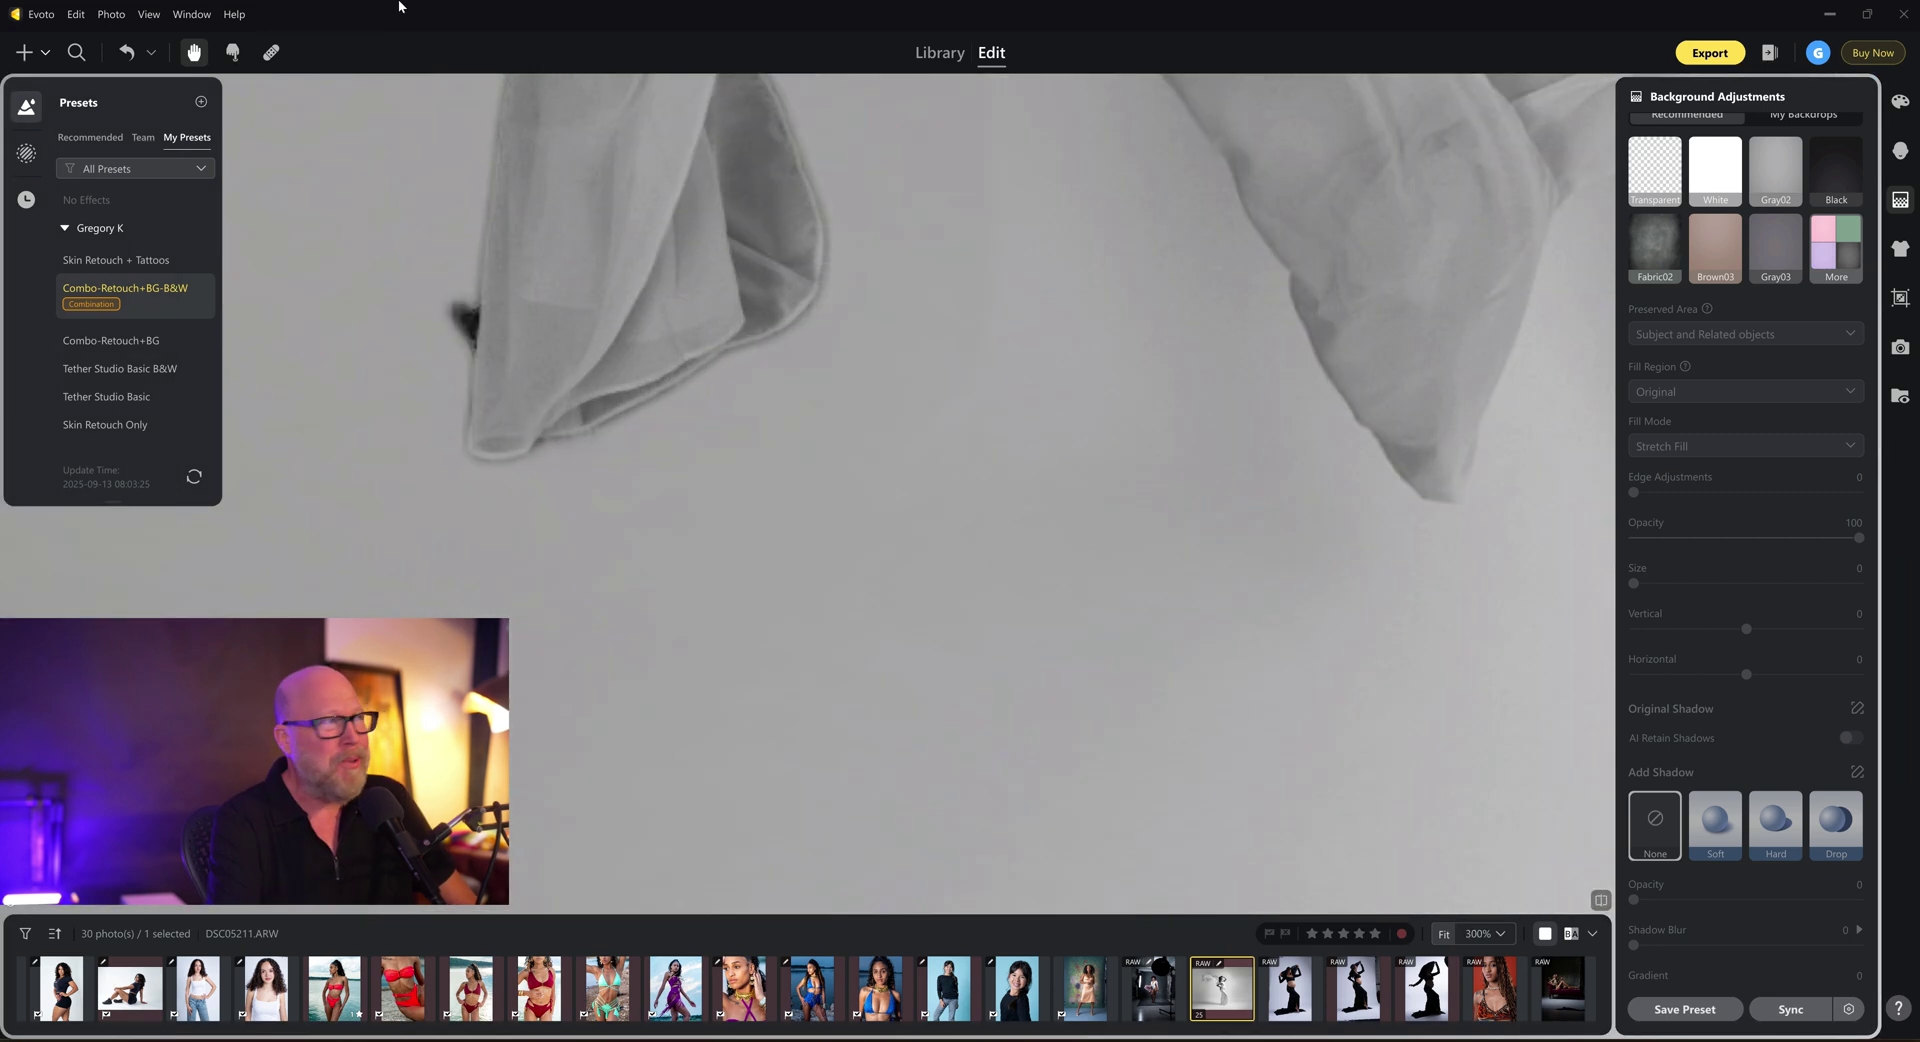
click(270, 52)
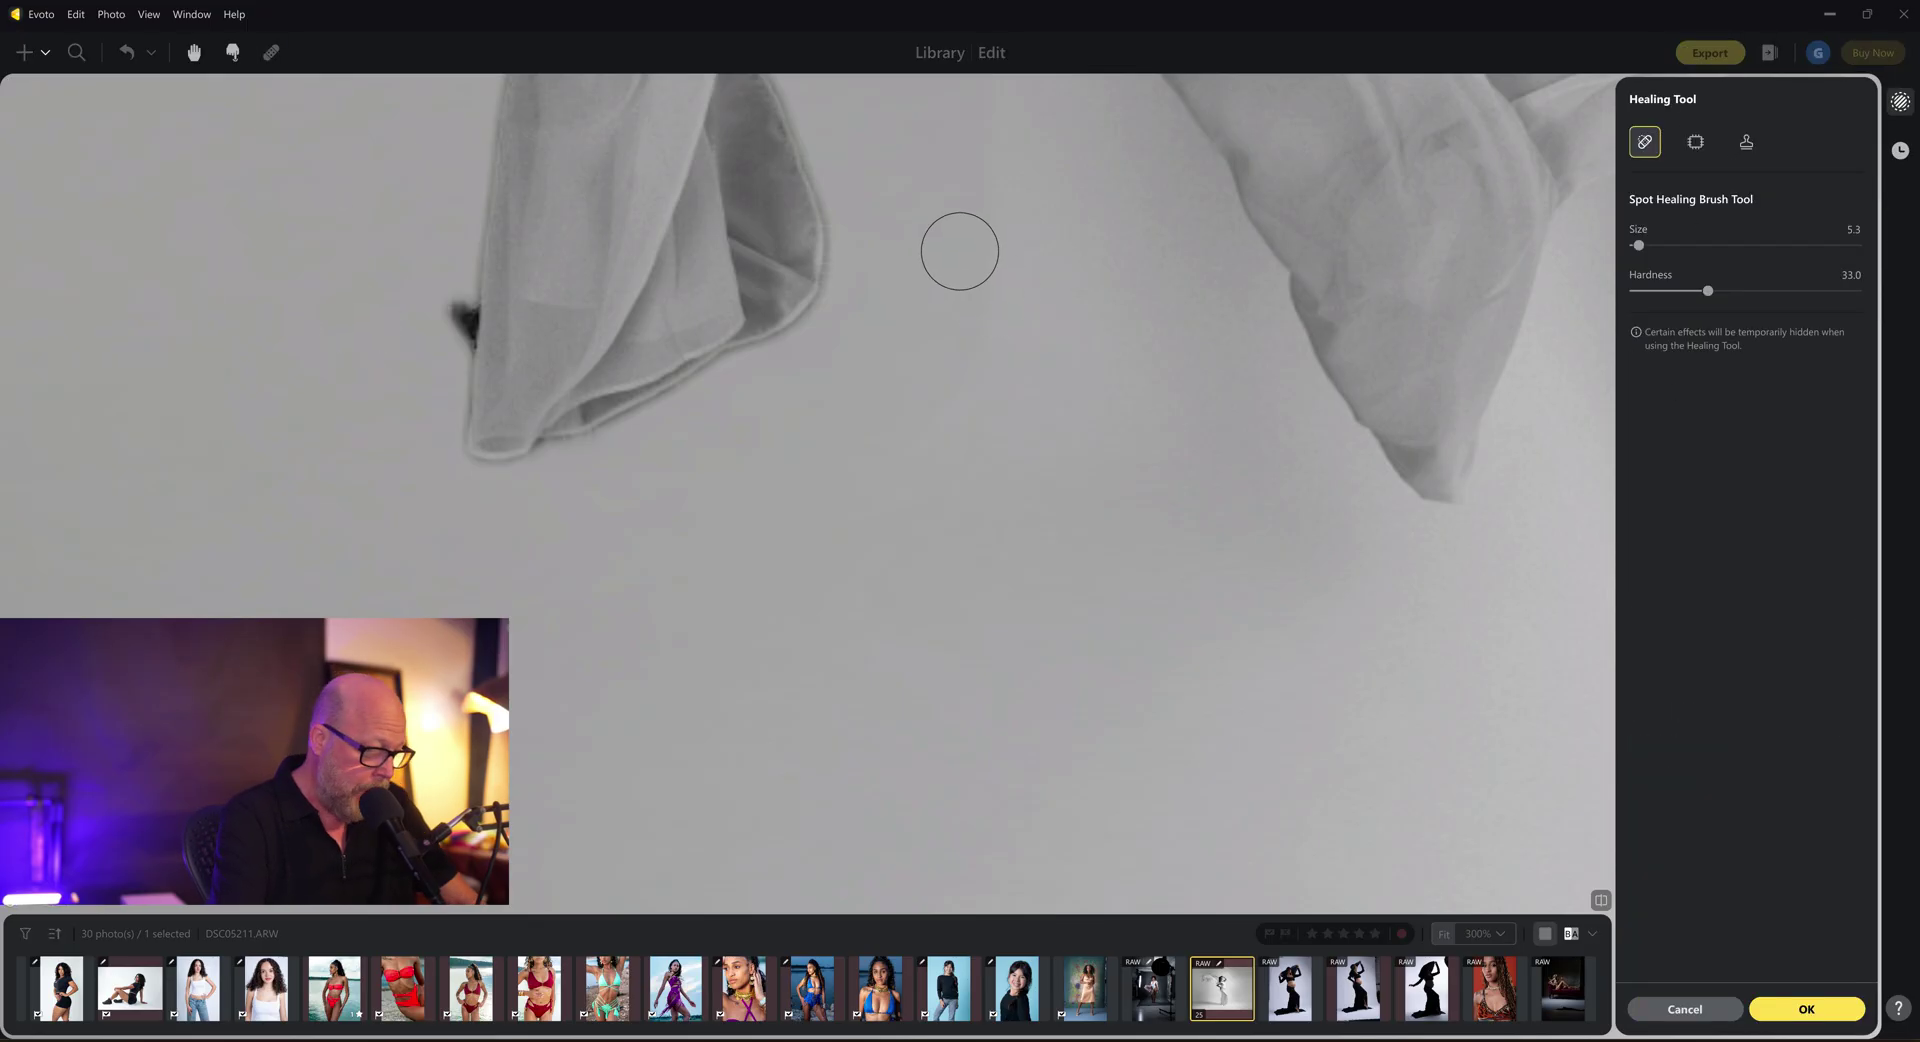
- Shrink the healing brush and heal the dark spots beside the scarf's edge
key(bracketleft)
key(bracketleft)
key(bracketleft)
key(bracketleft)
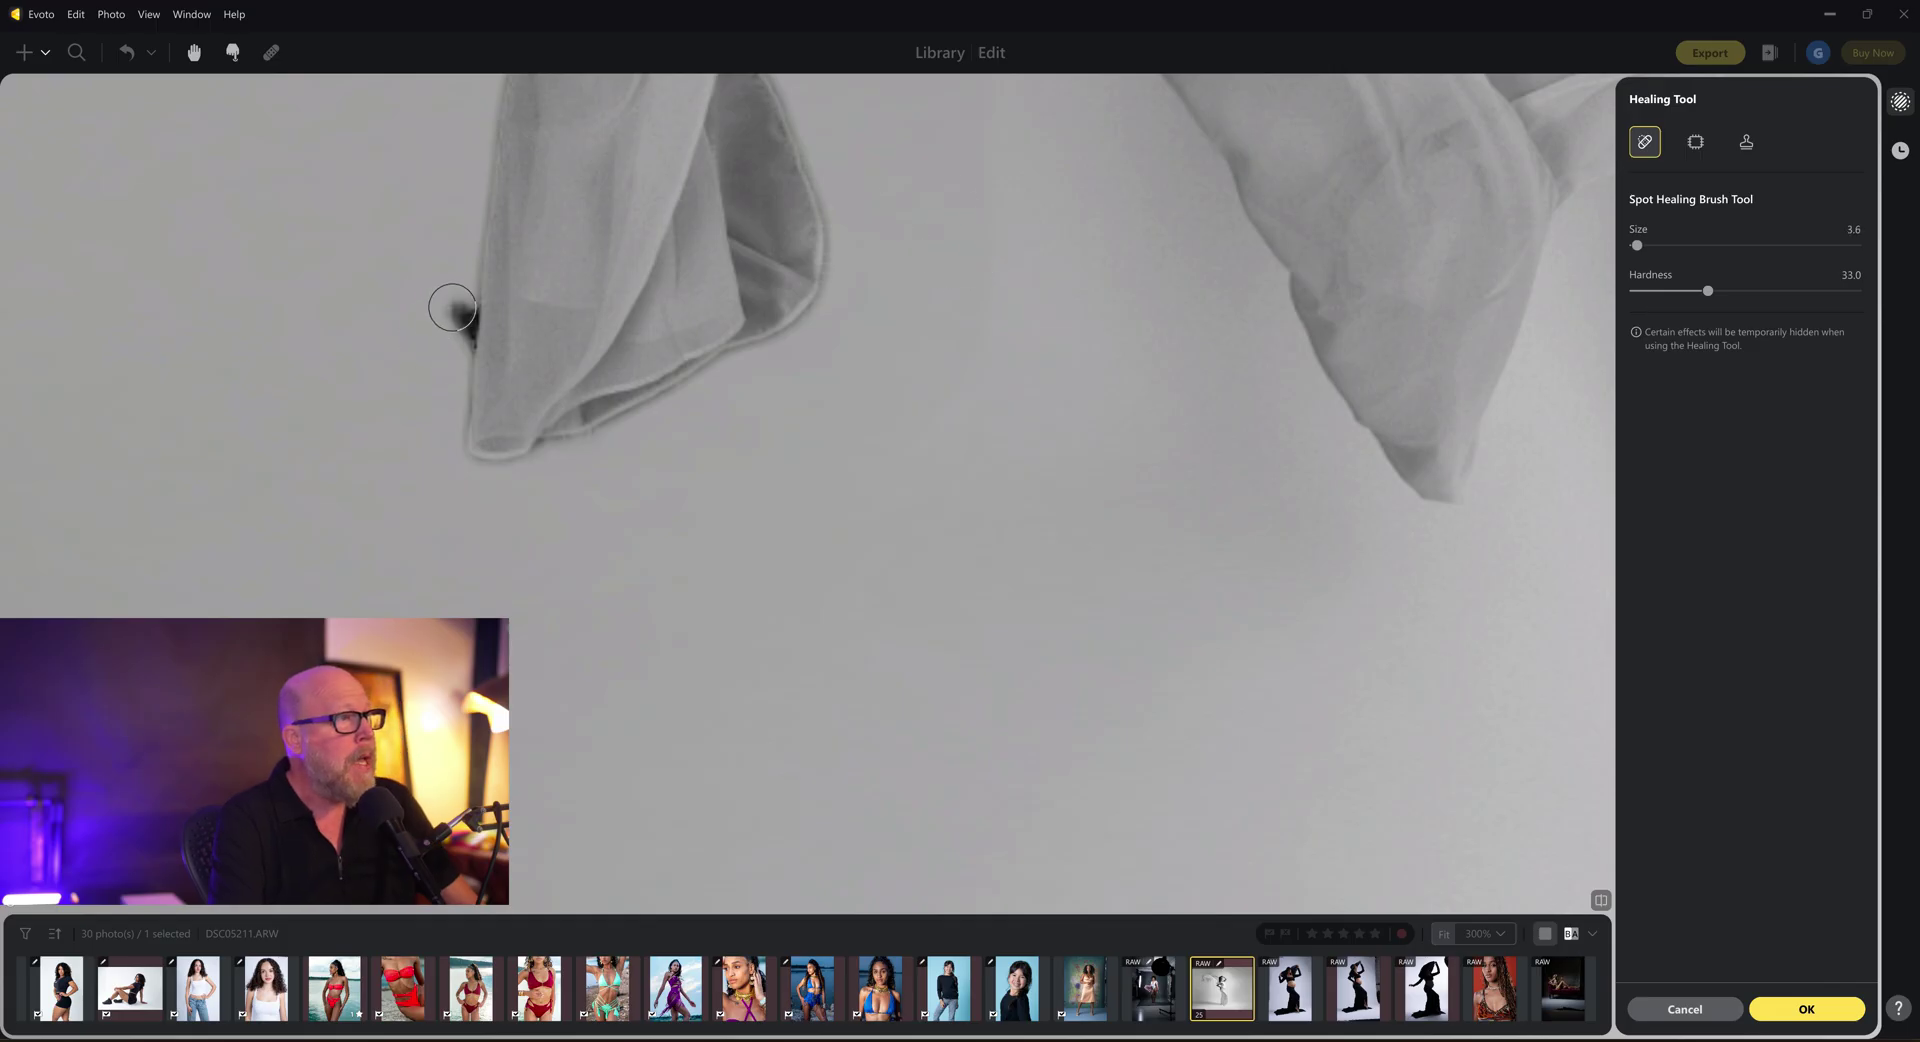
drag(459, 298, 457, 350)
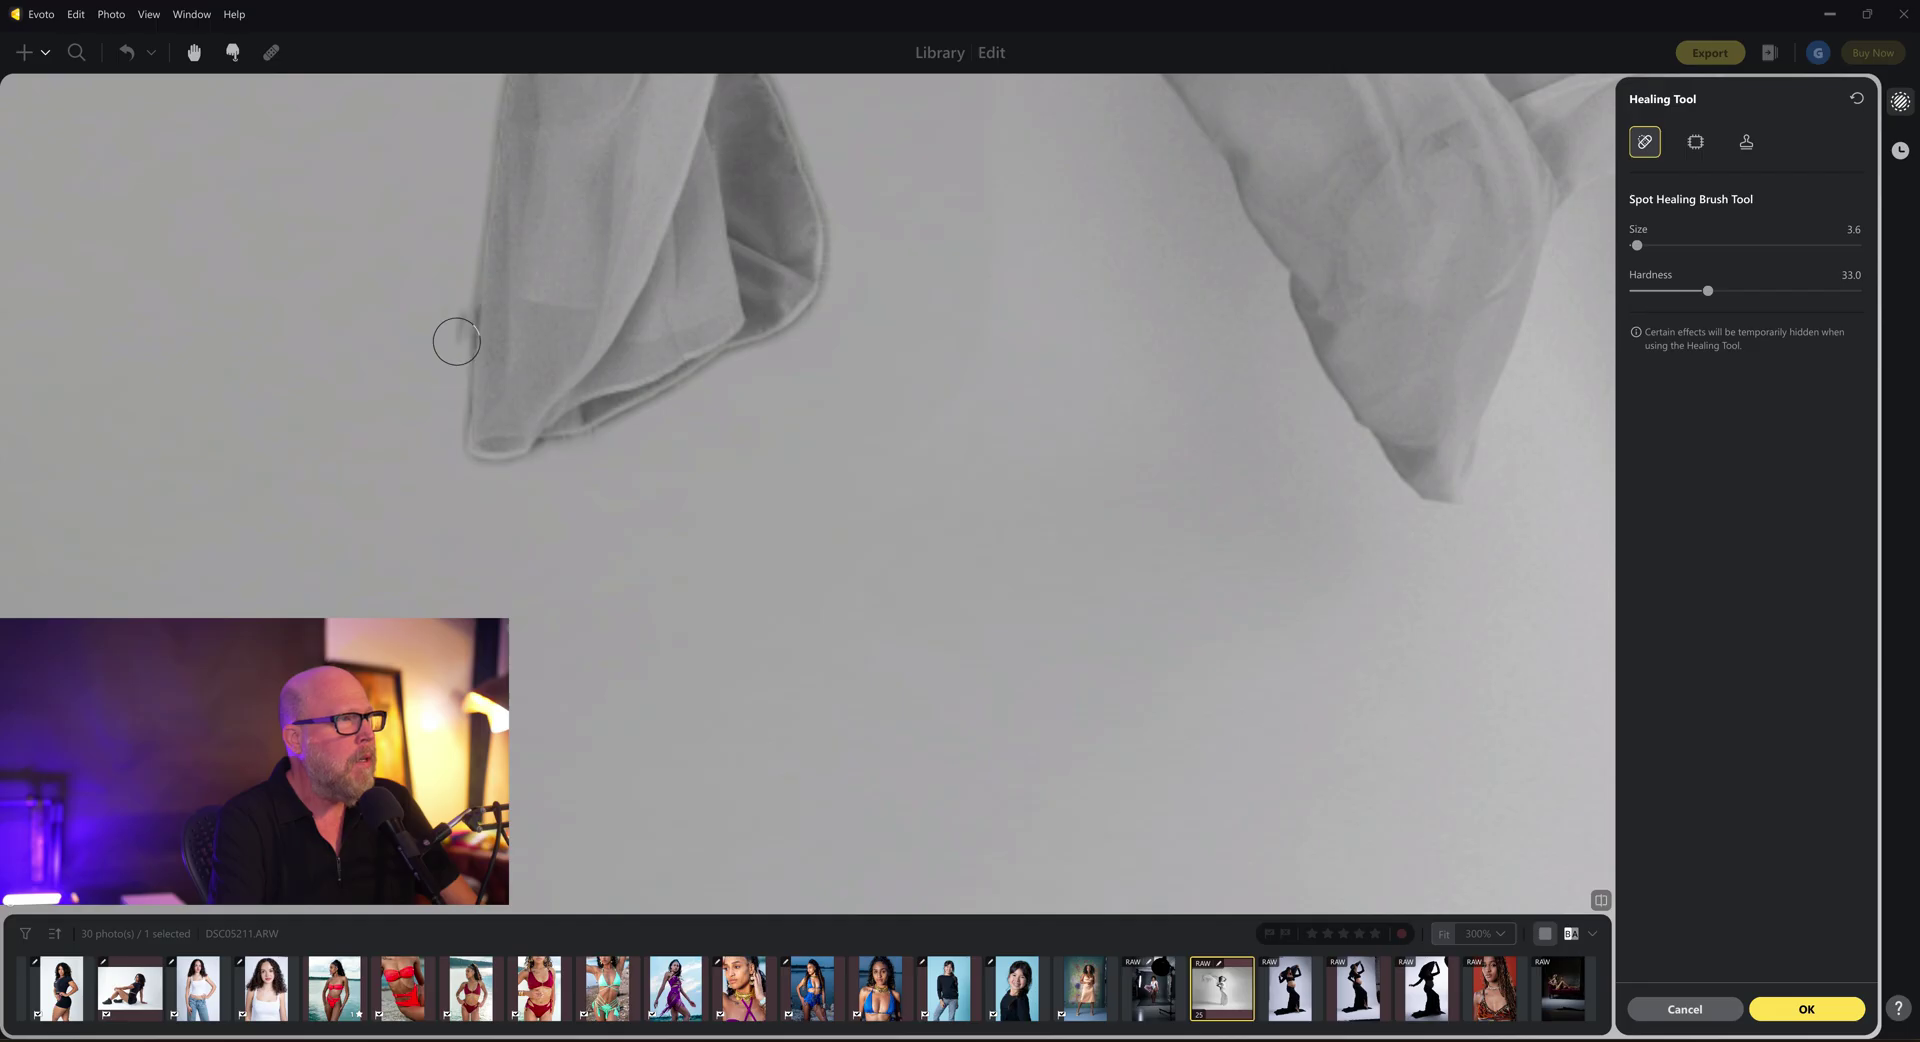
click(453, 324)
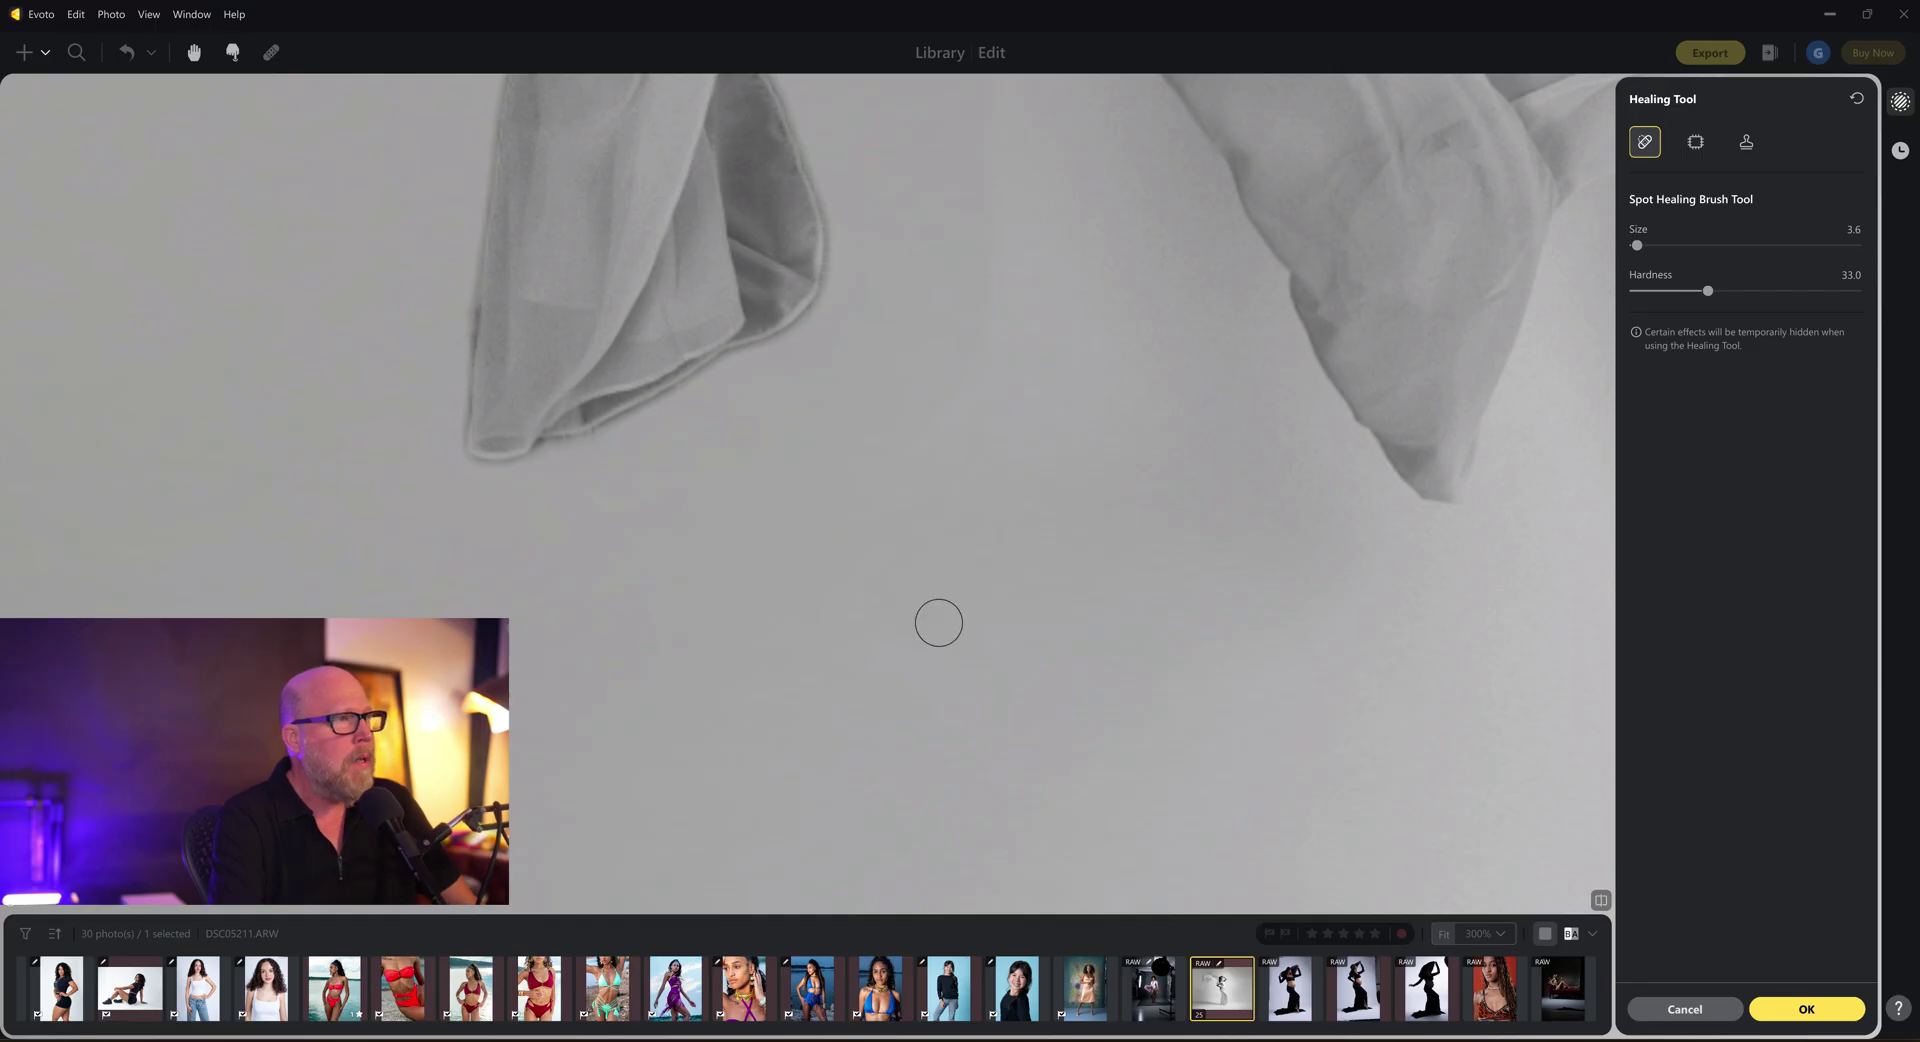
- Zoom out to fit the whole photo and commit the healing edits
key(ctrl+0)
scroll(939, 622, down, 2)
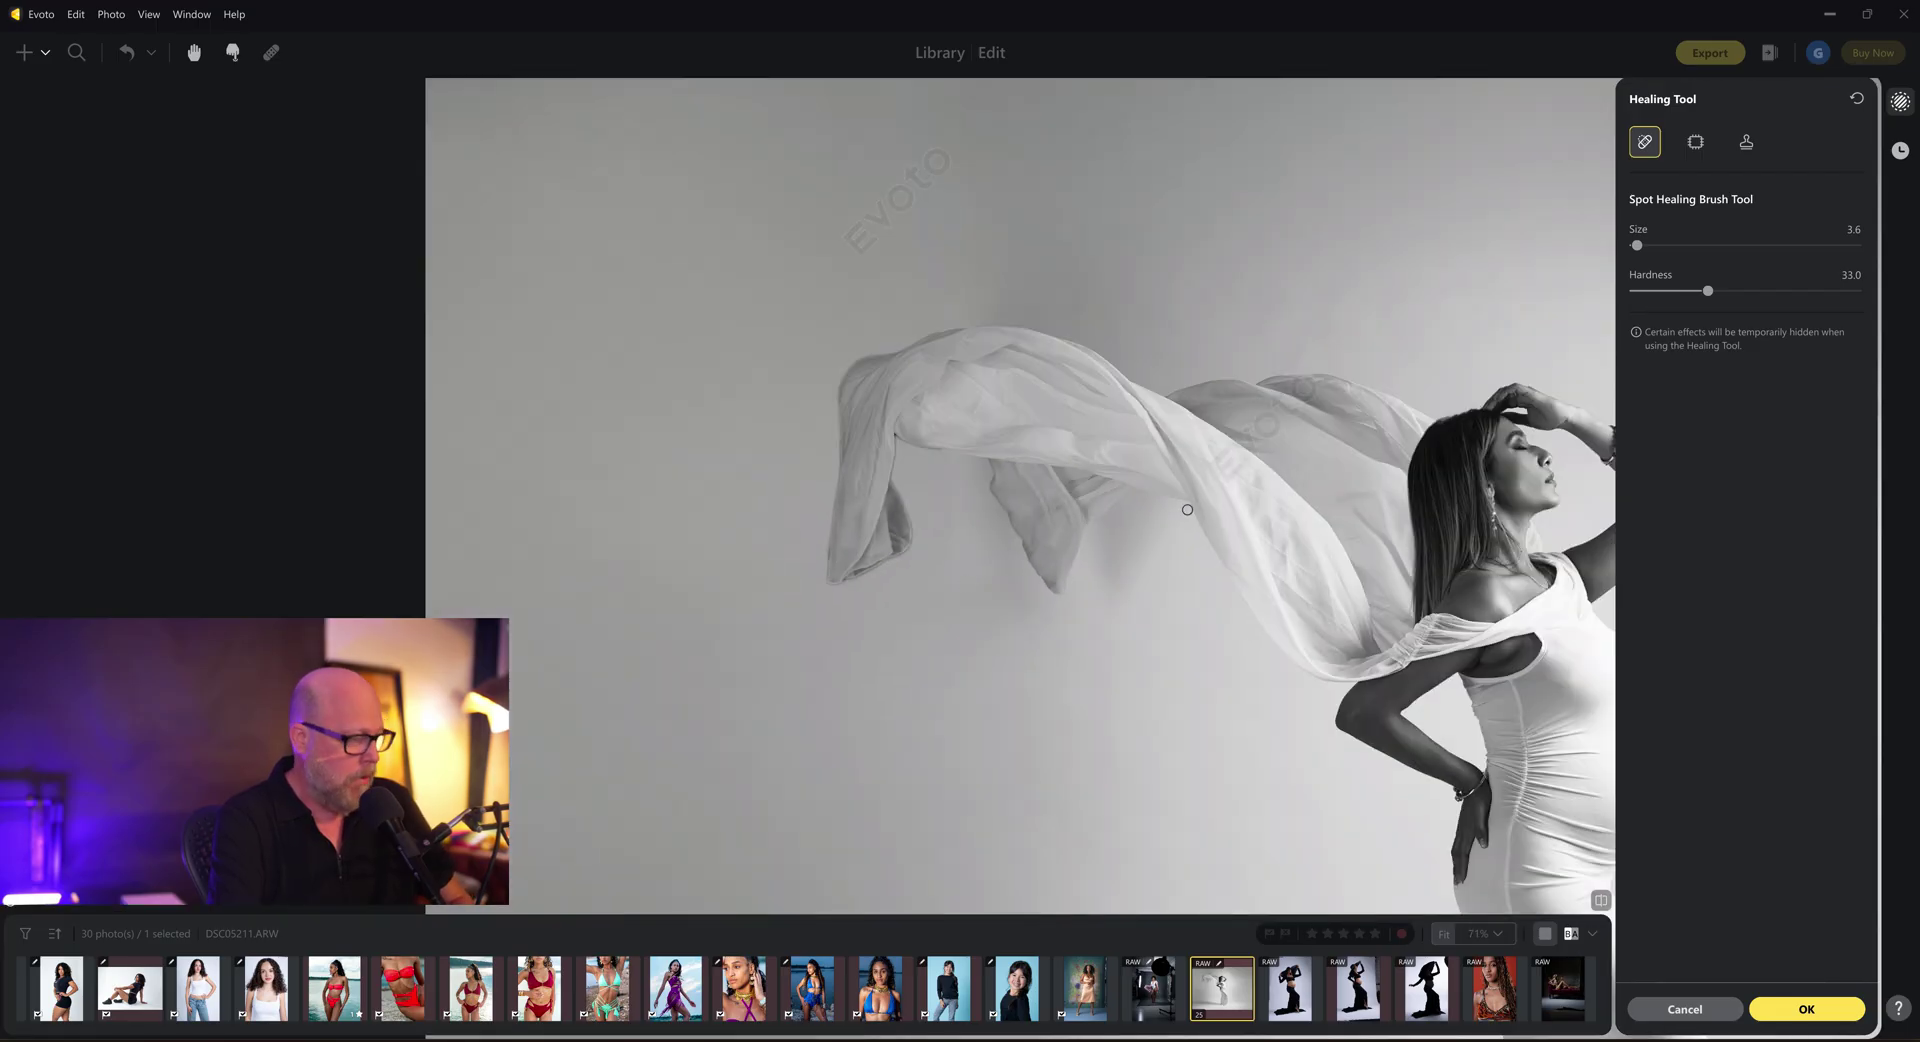
key(h)
drag(1174, 490, 694, 260)
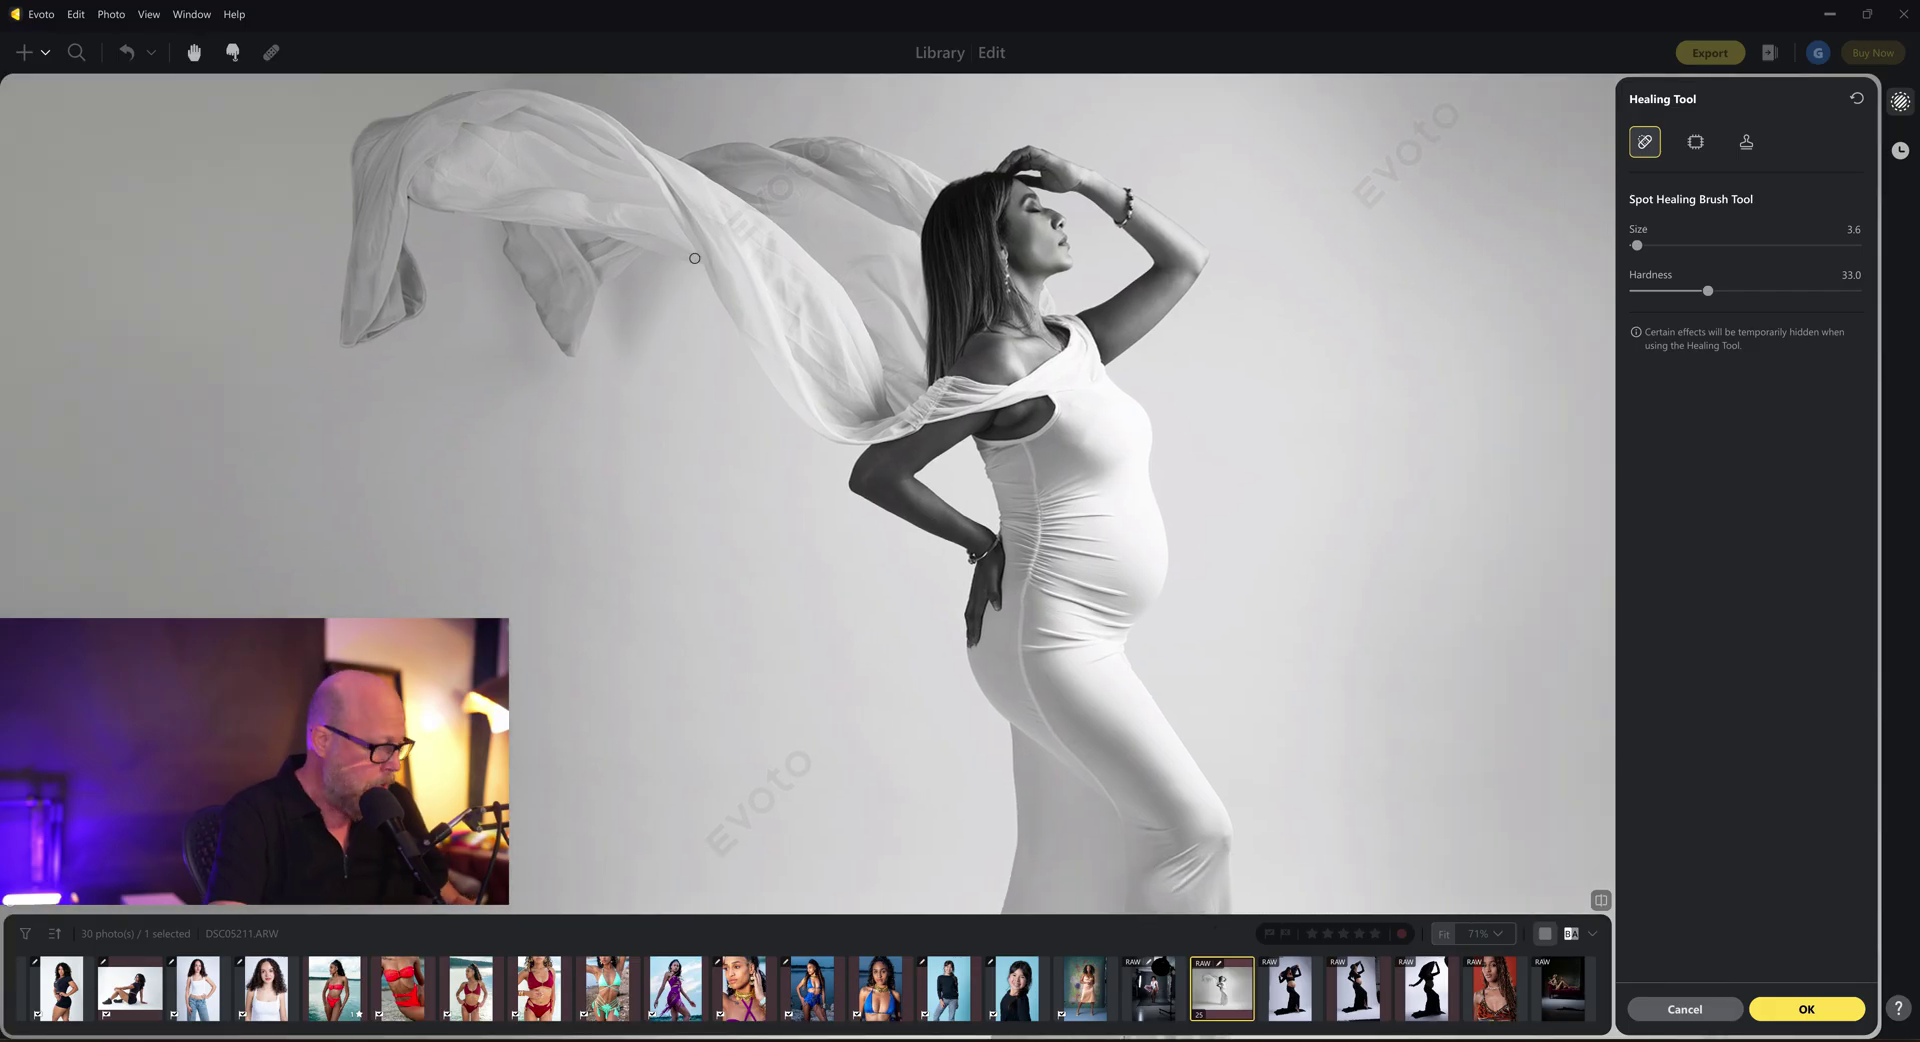
key(ctrl+0)
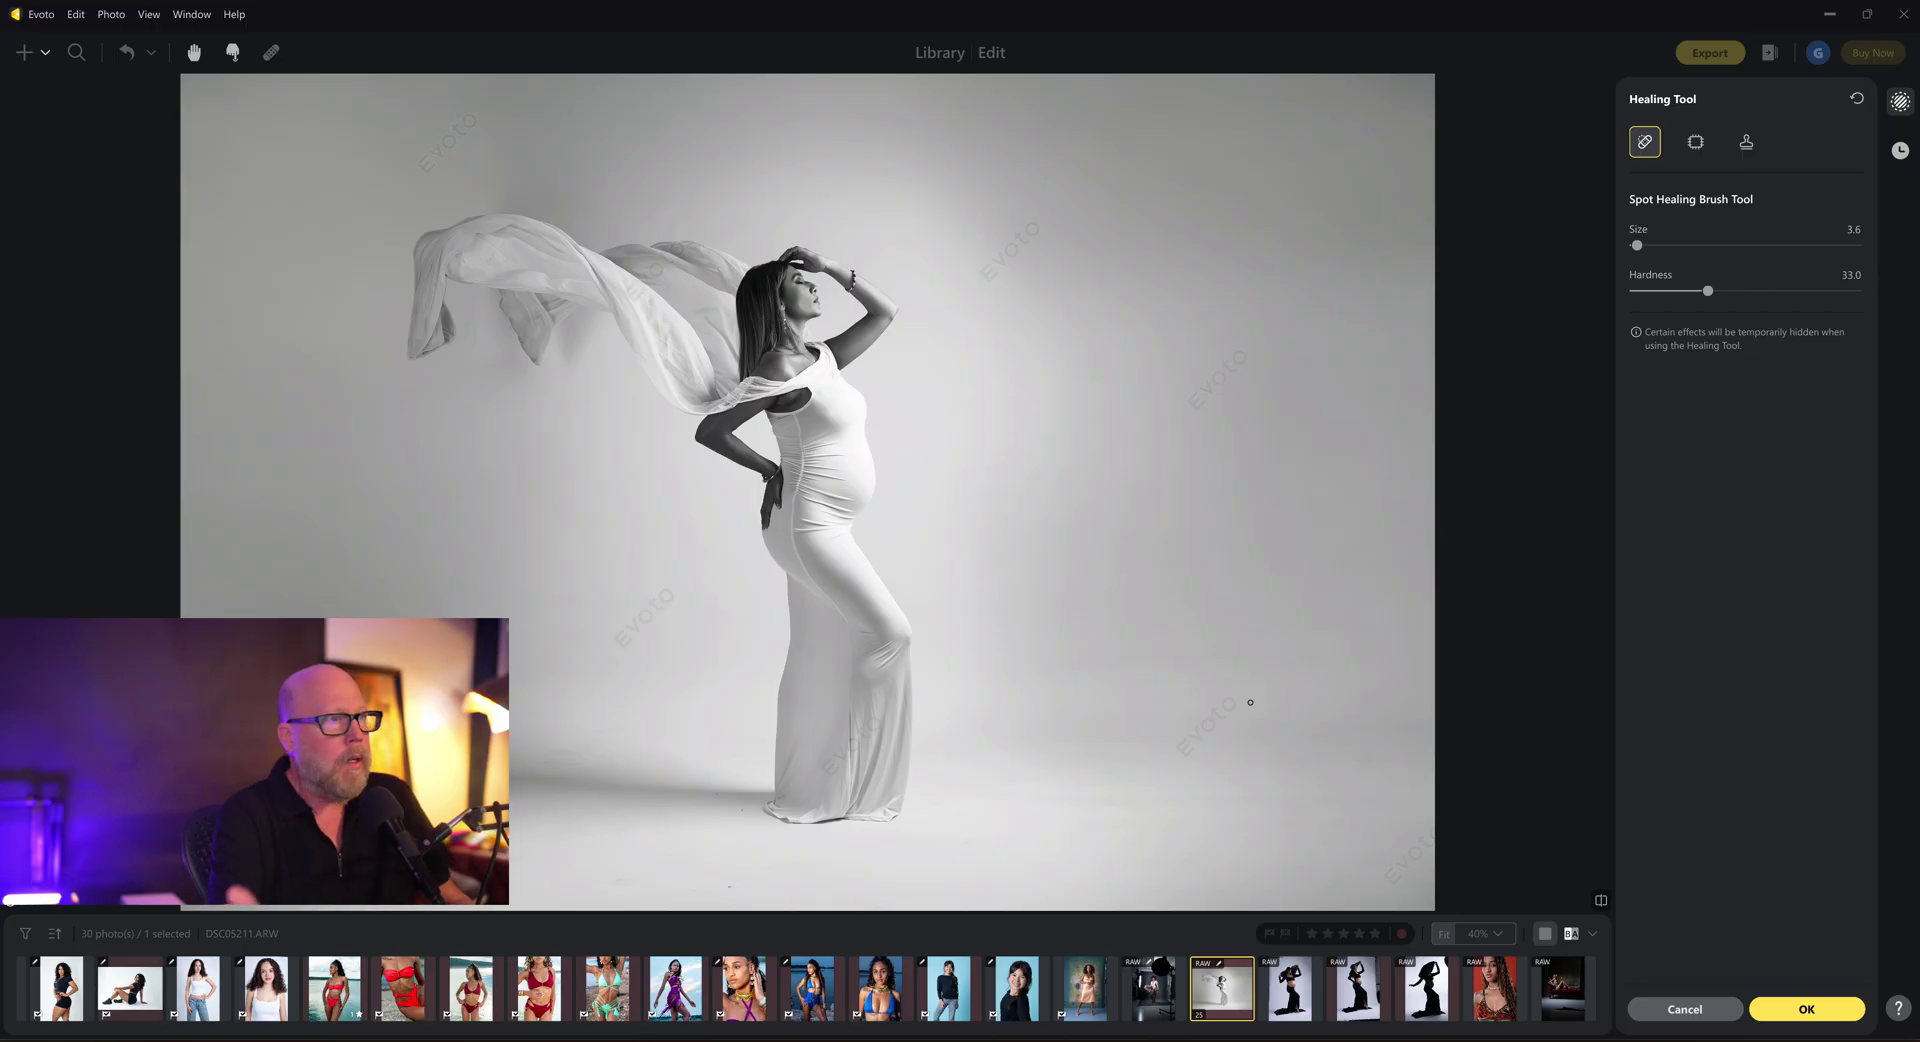
click(1777, 1007)
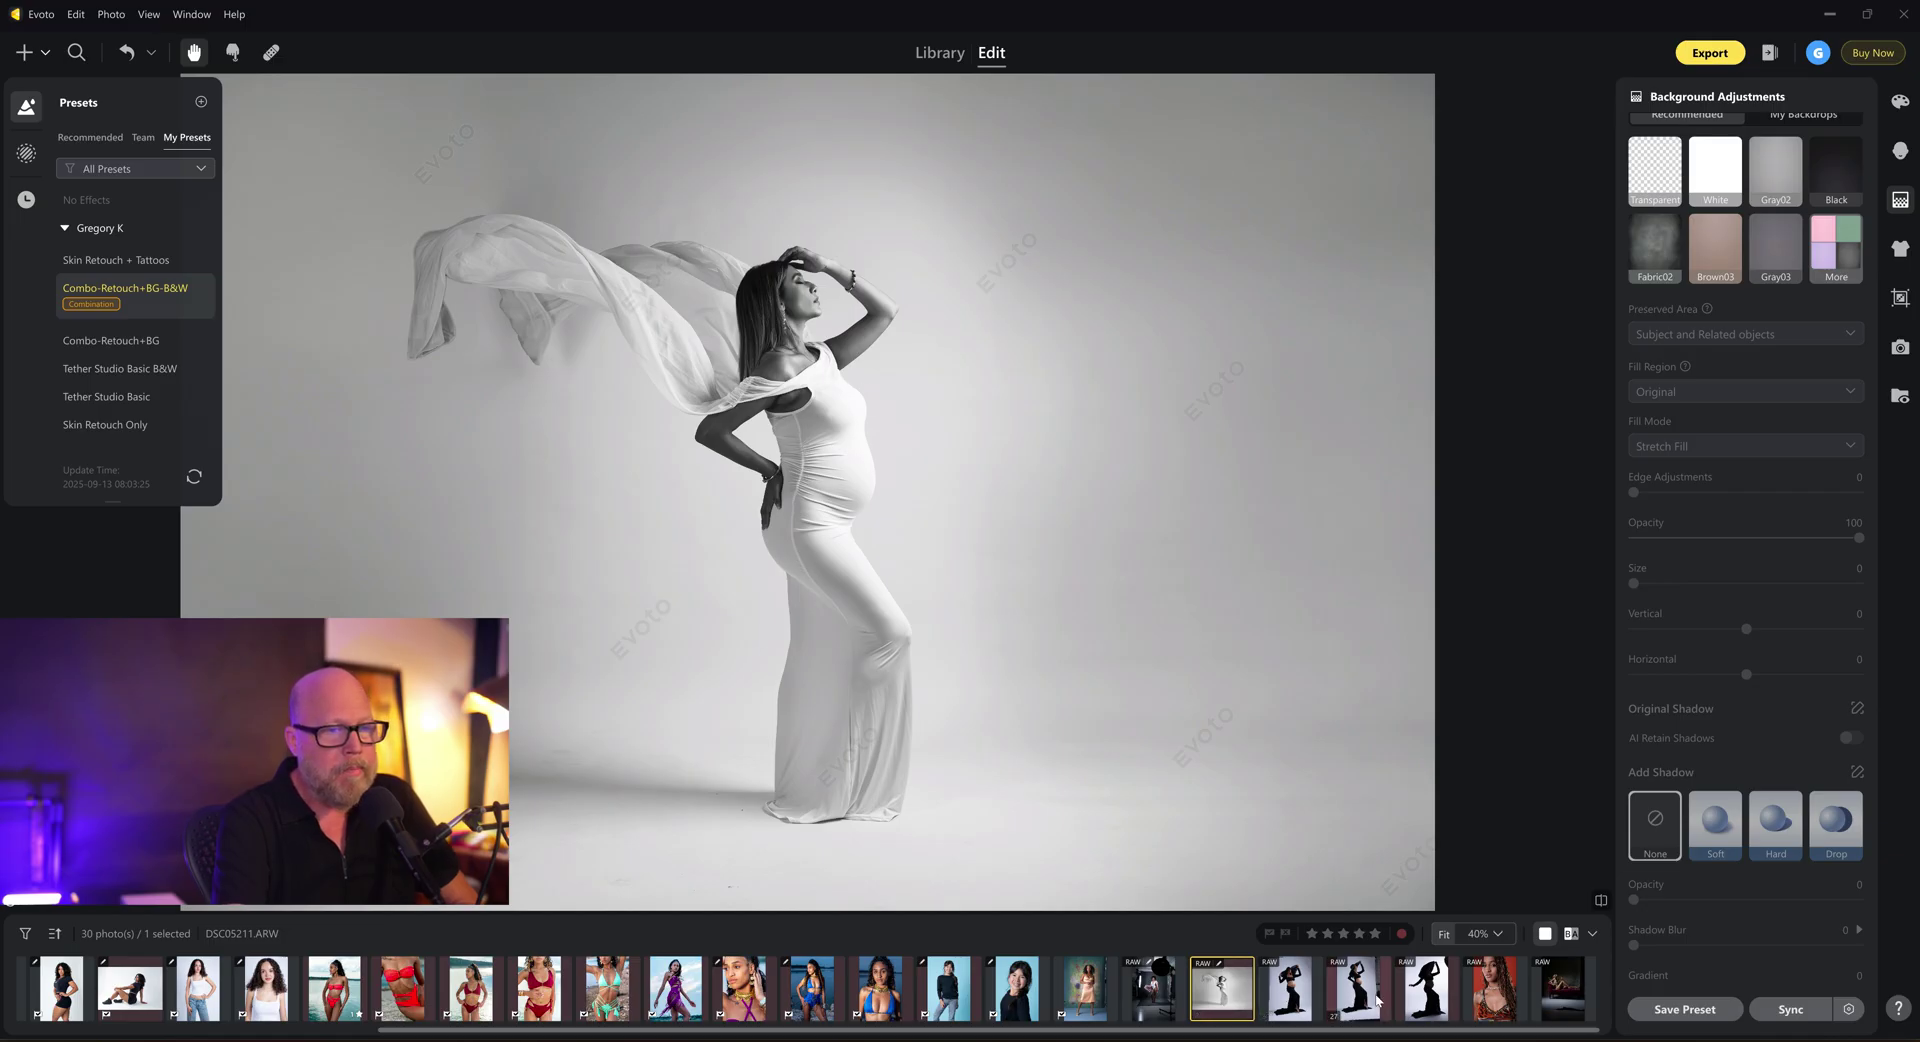
- Open the black-dress maternity photo from the filmstrip and inspect it
click(1303, 996)
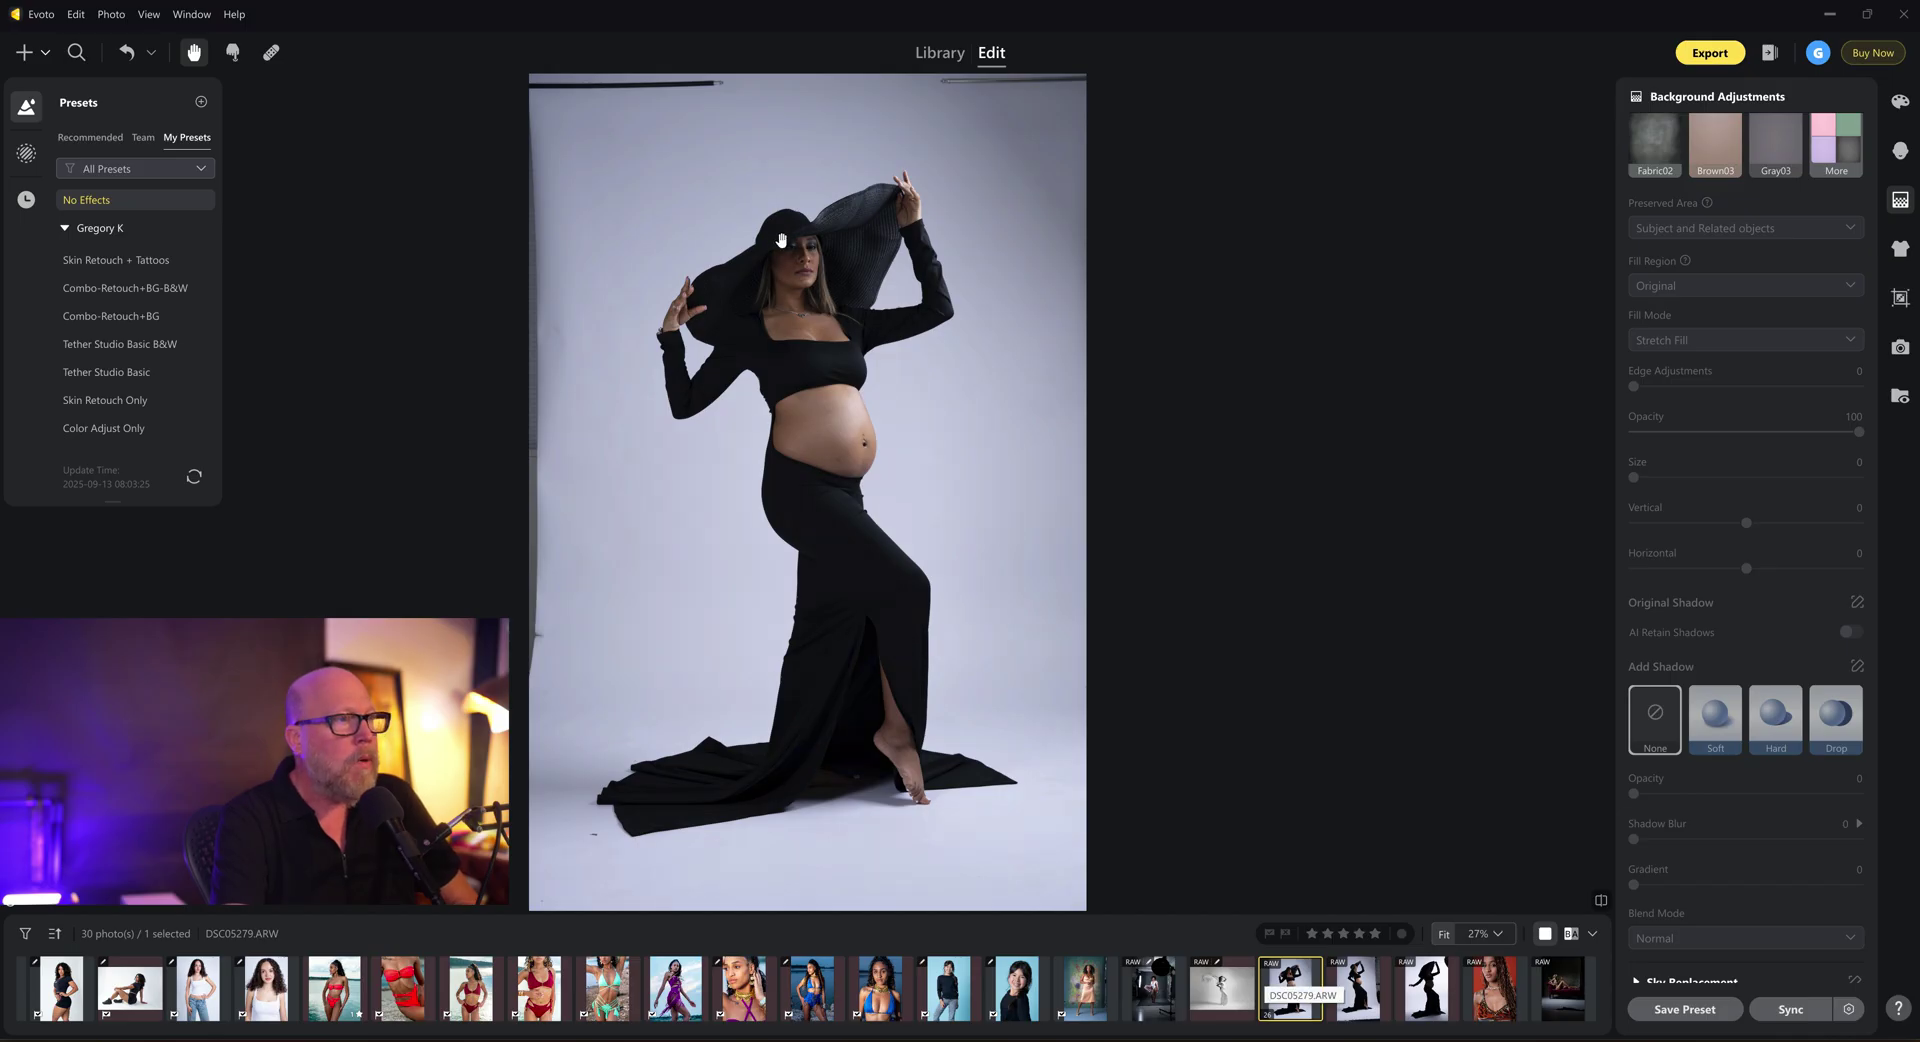
scroll(782, 240, up, 5)
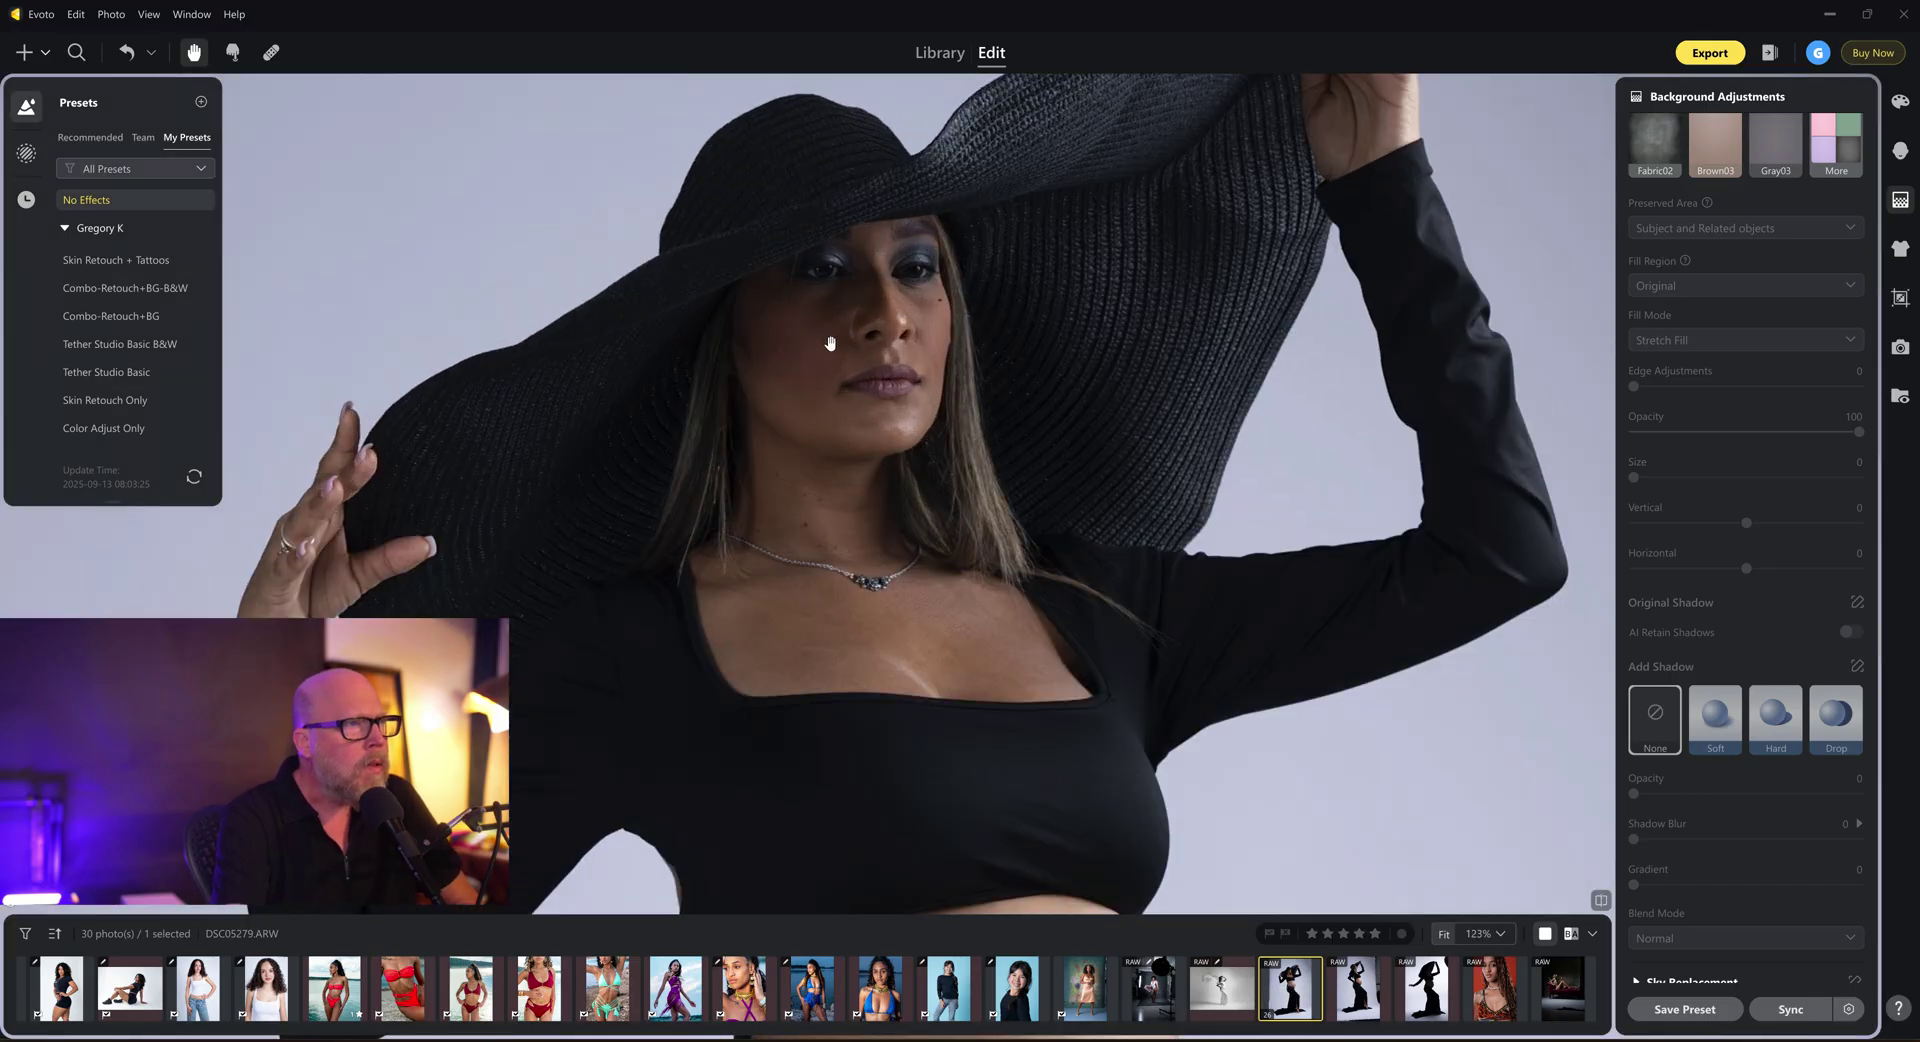
scroll(1131, 776, down, 5)
- Move on to the next photo, DSC05288 with the wide hat, and inspect it up close
key(Right)
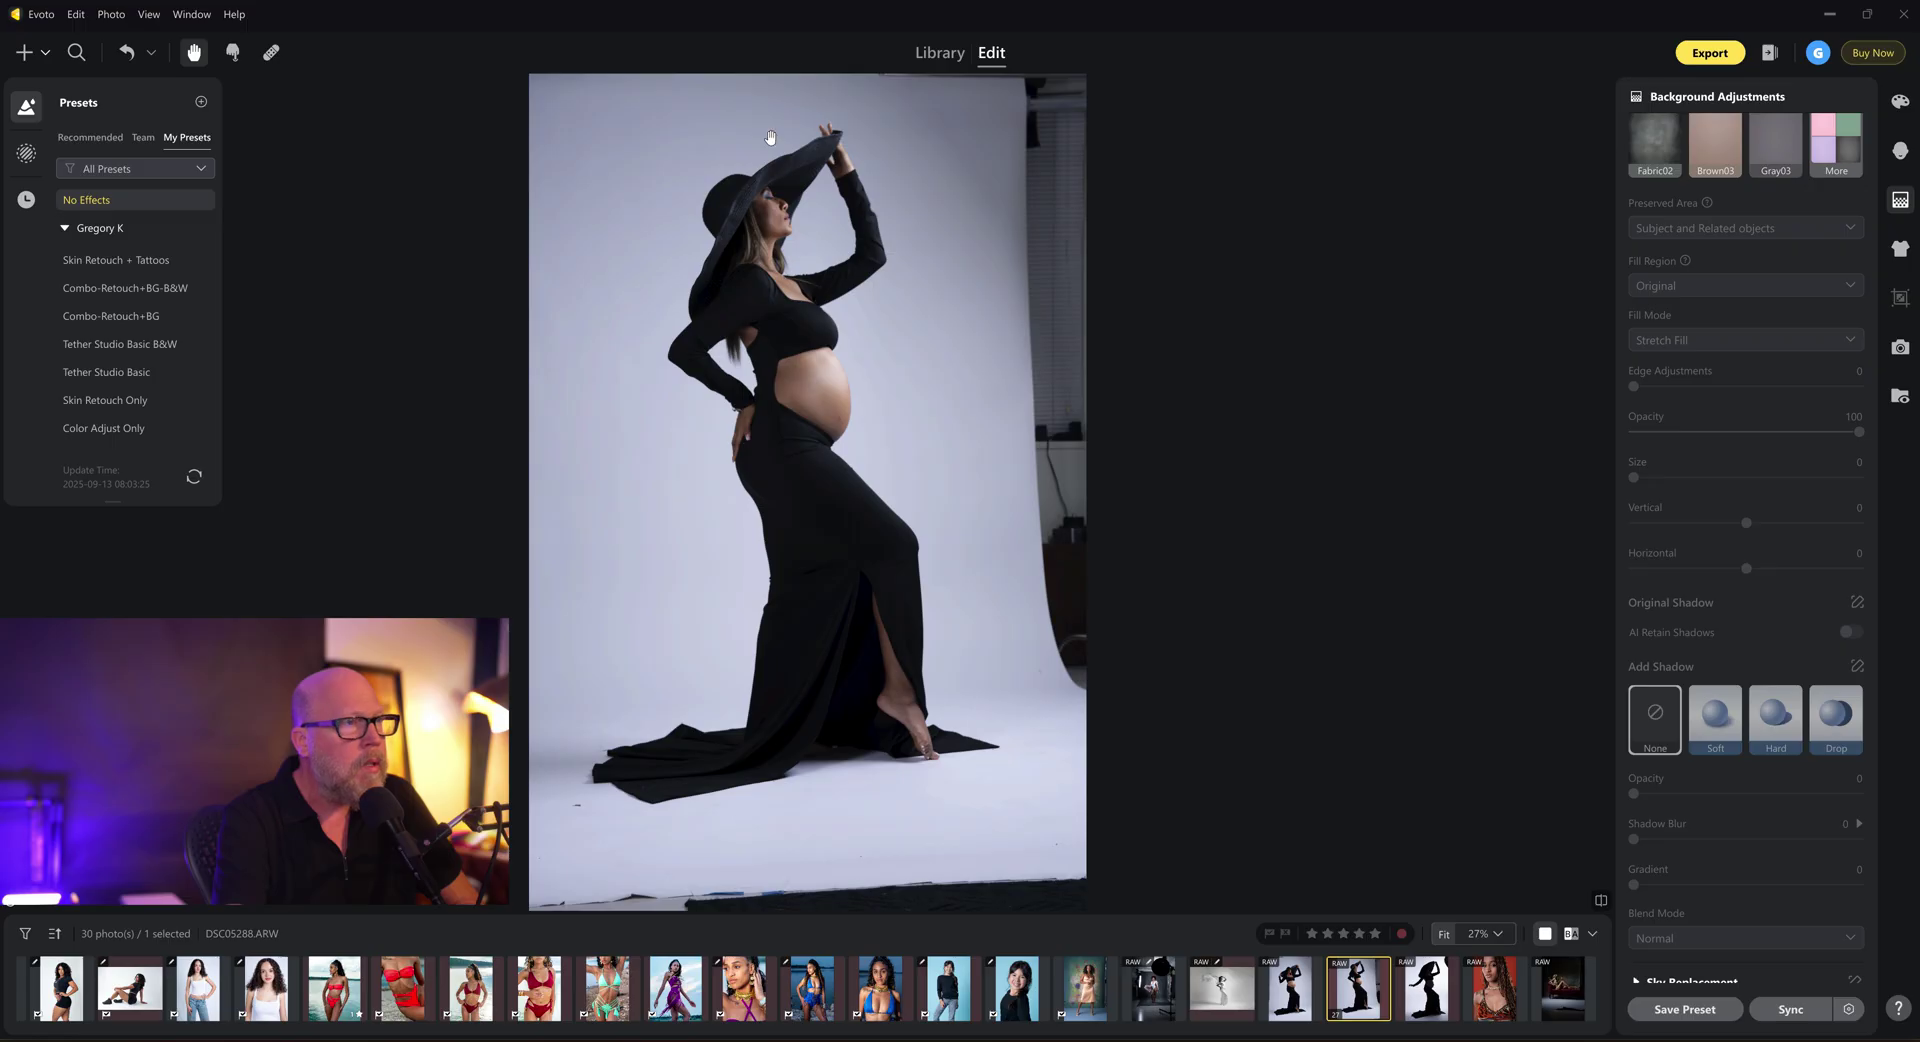
scroll(756, 200, up, 5)
scroll(857, 257, down, 5)
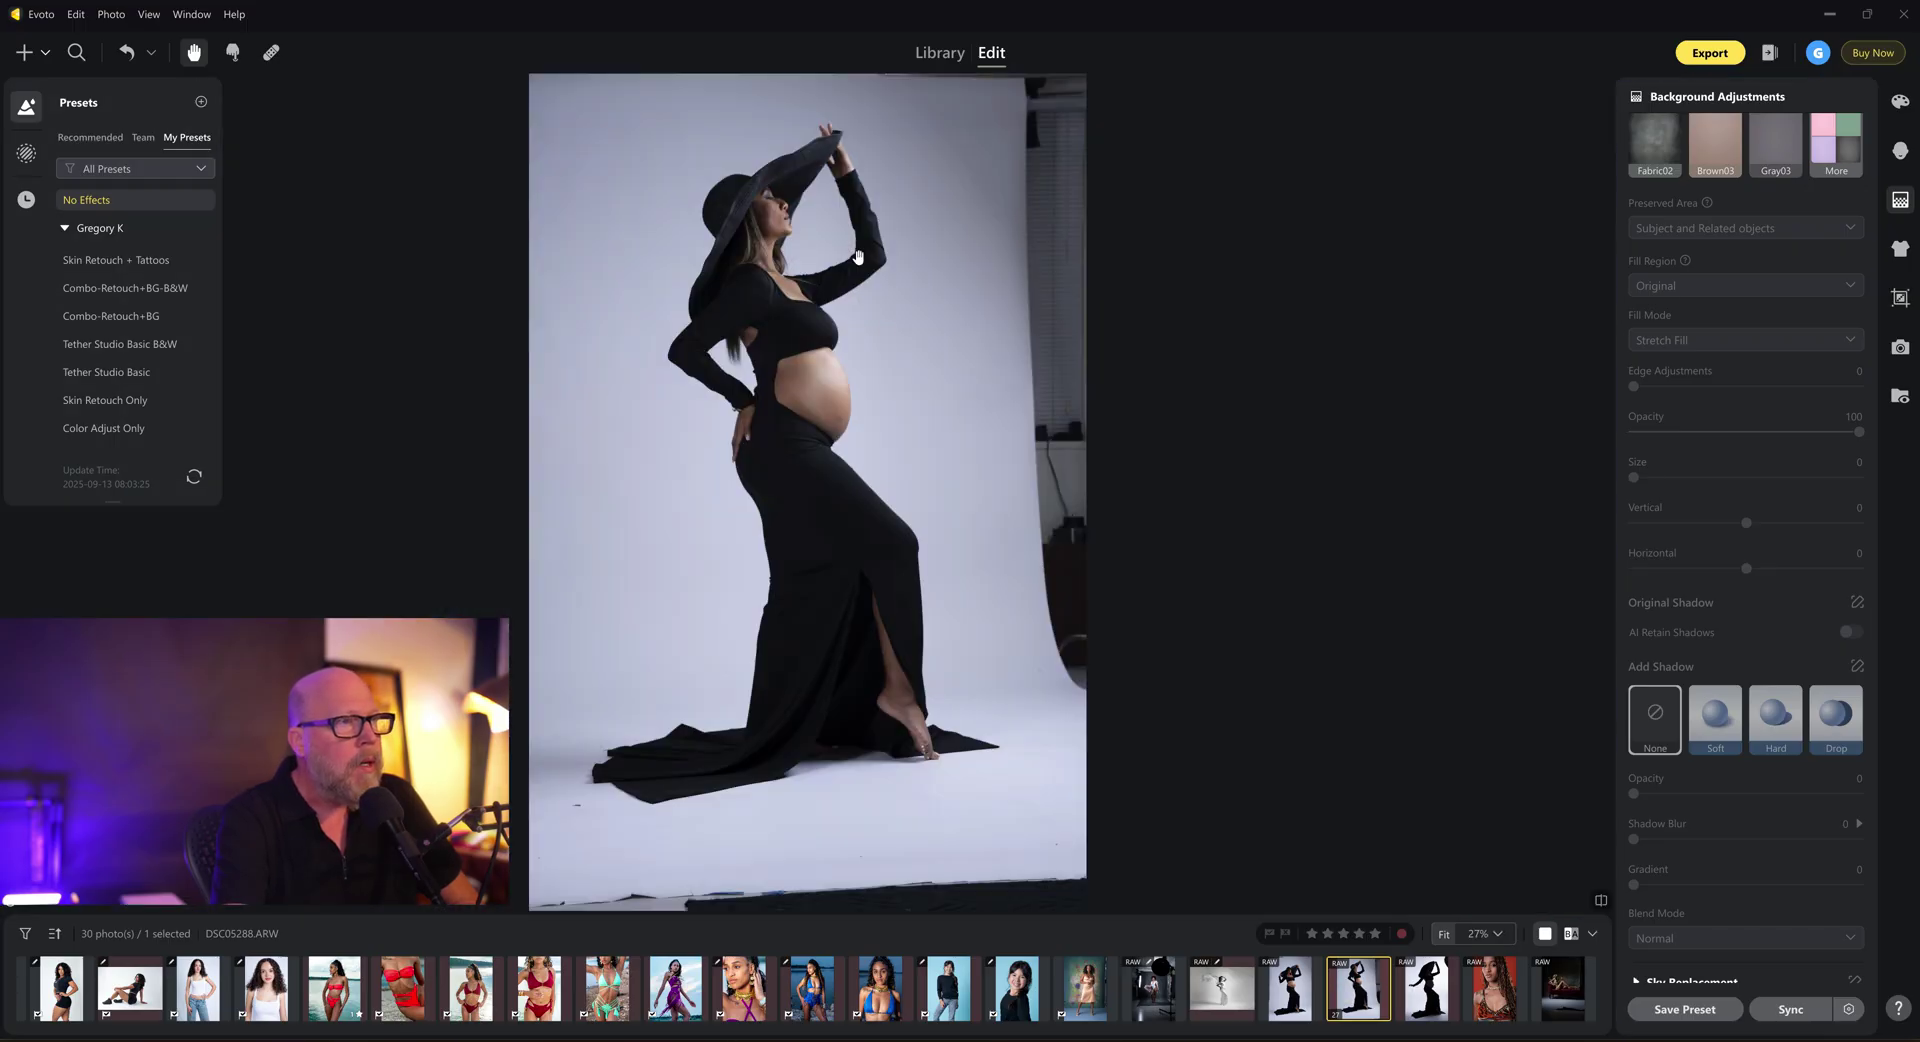
scroll(768, 235, up, 3)
scroll(812, 219, up, 3)
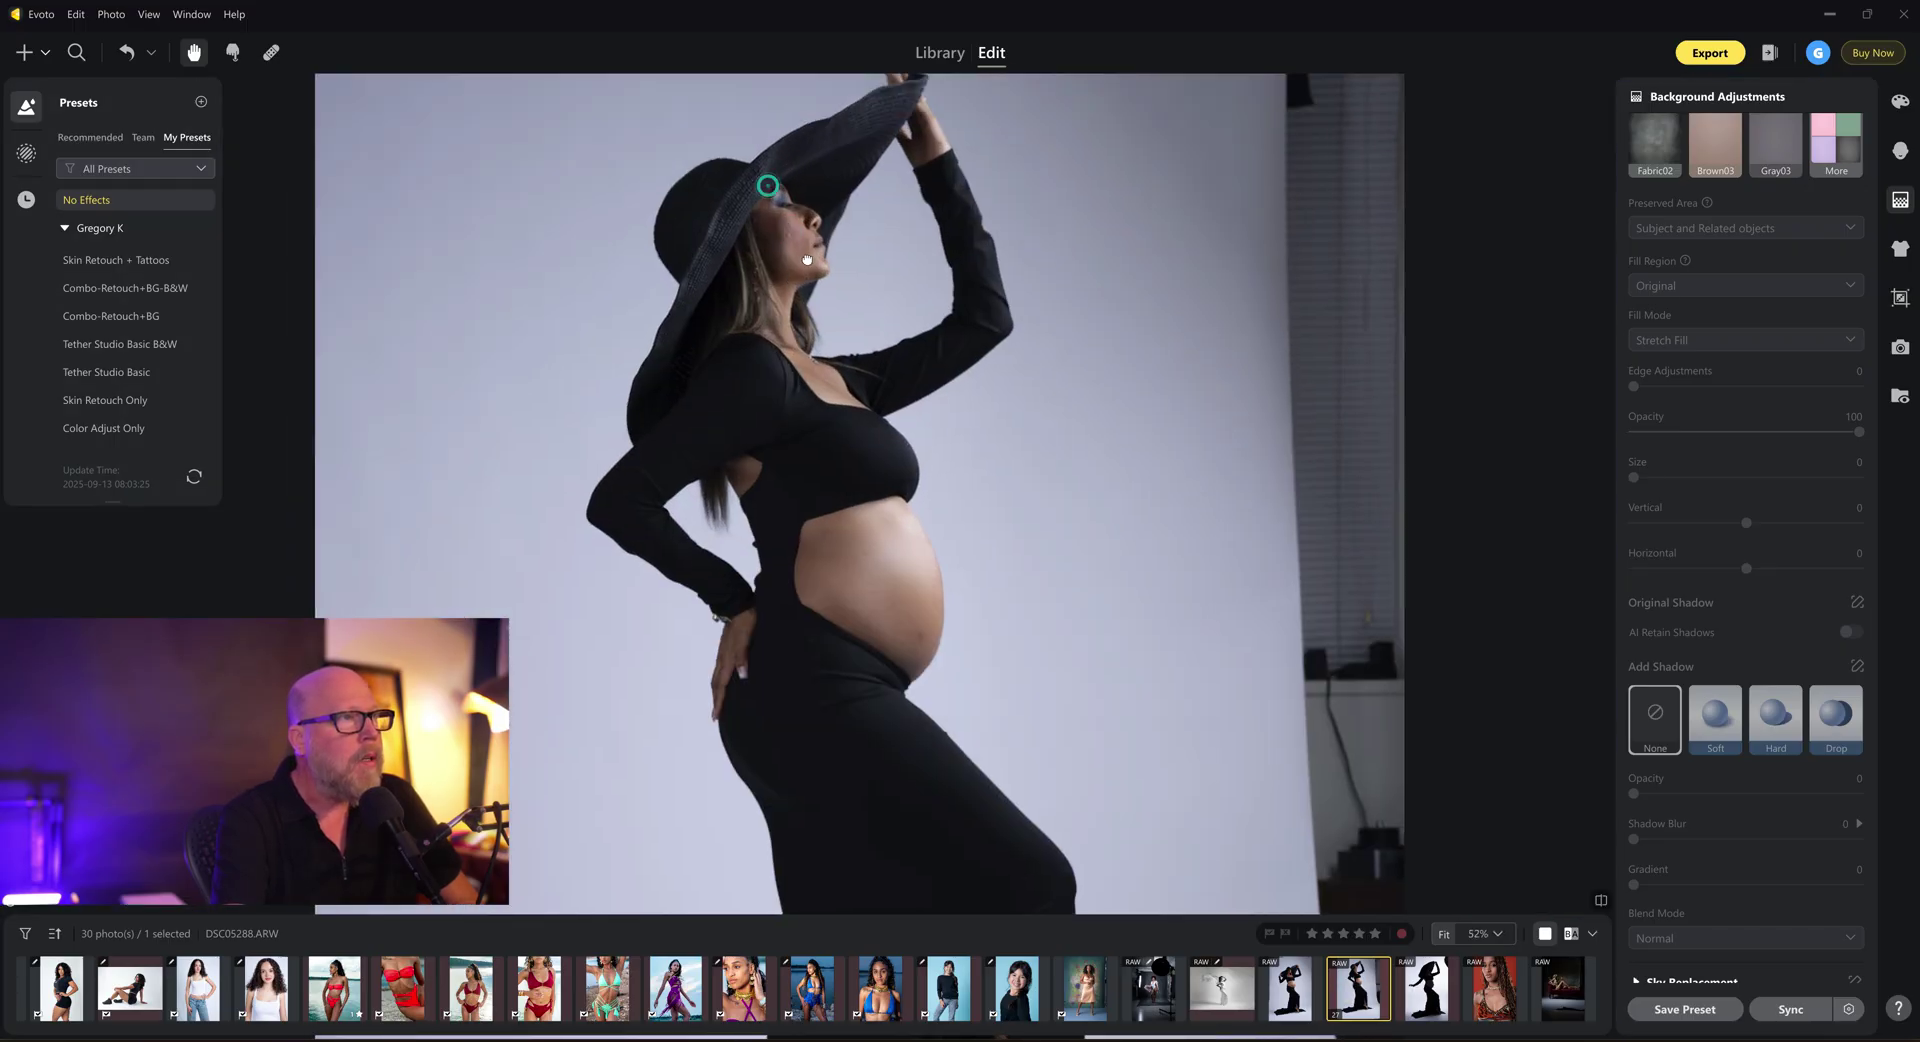
scroll(765, 276, down, 3)
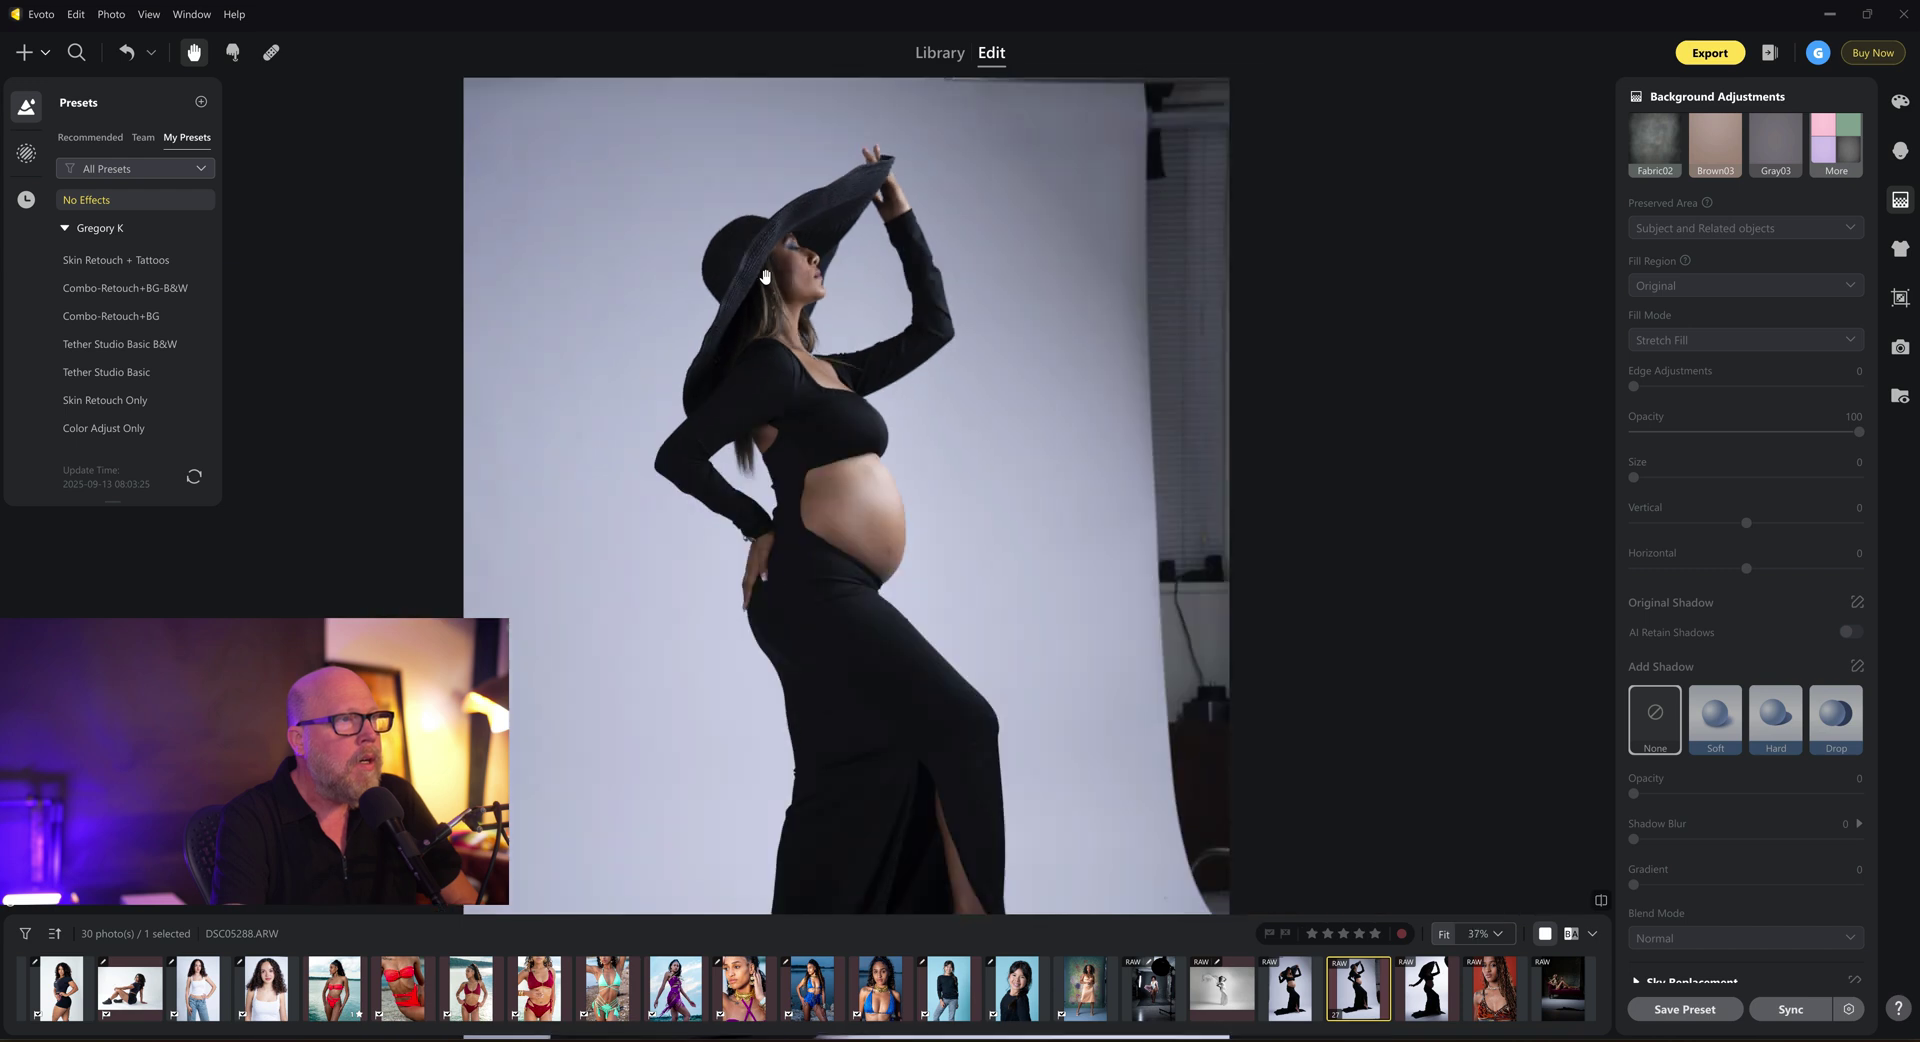
scroll(800, 340, down, 2)
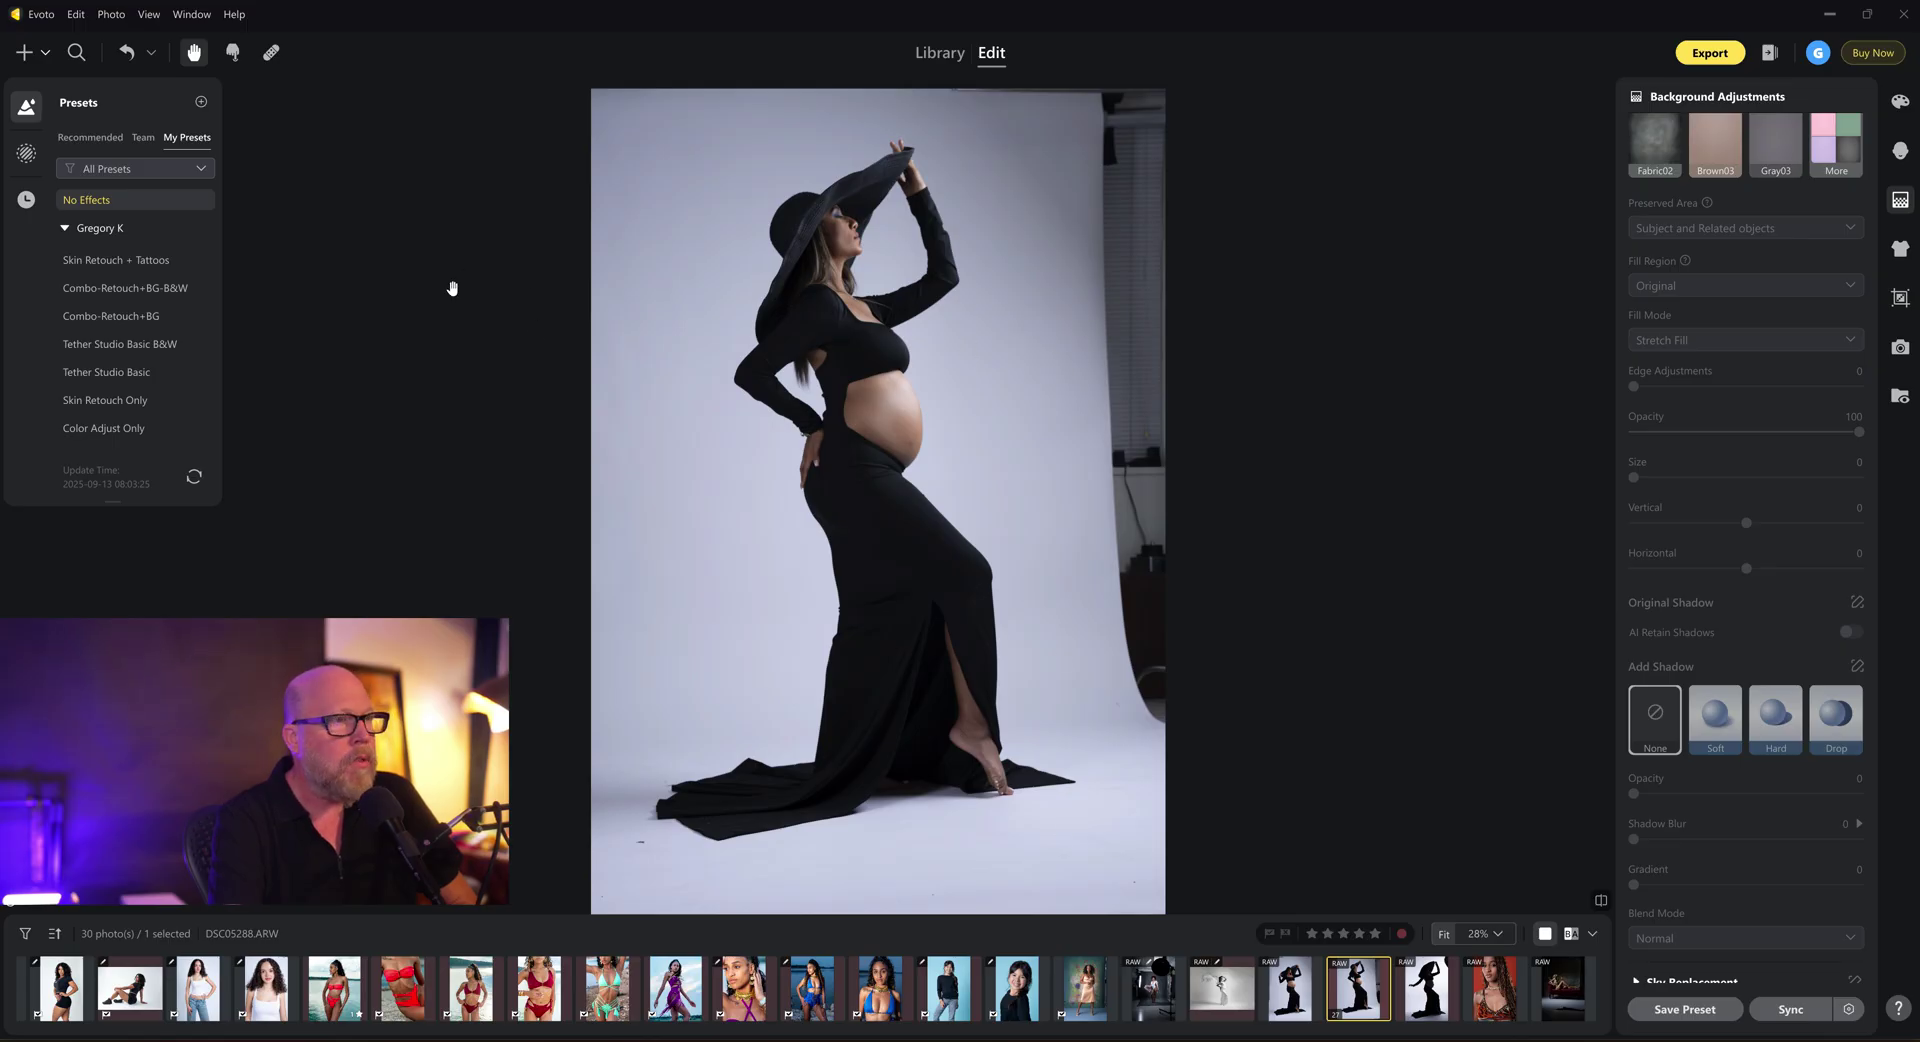
mouse_move(165, 290)
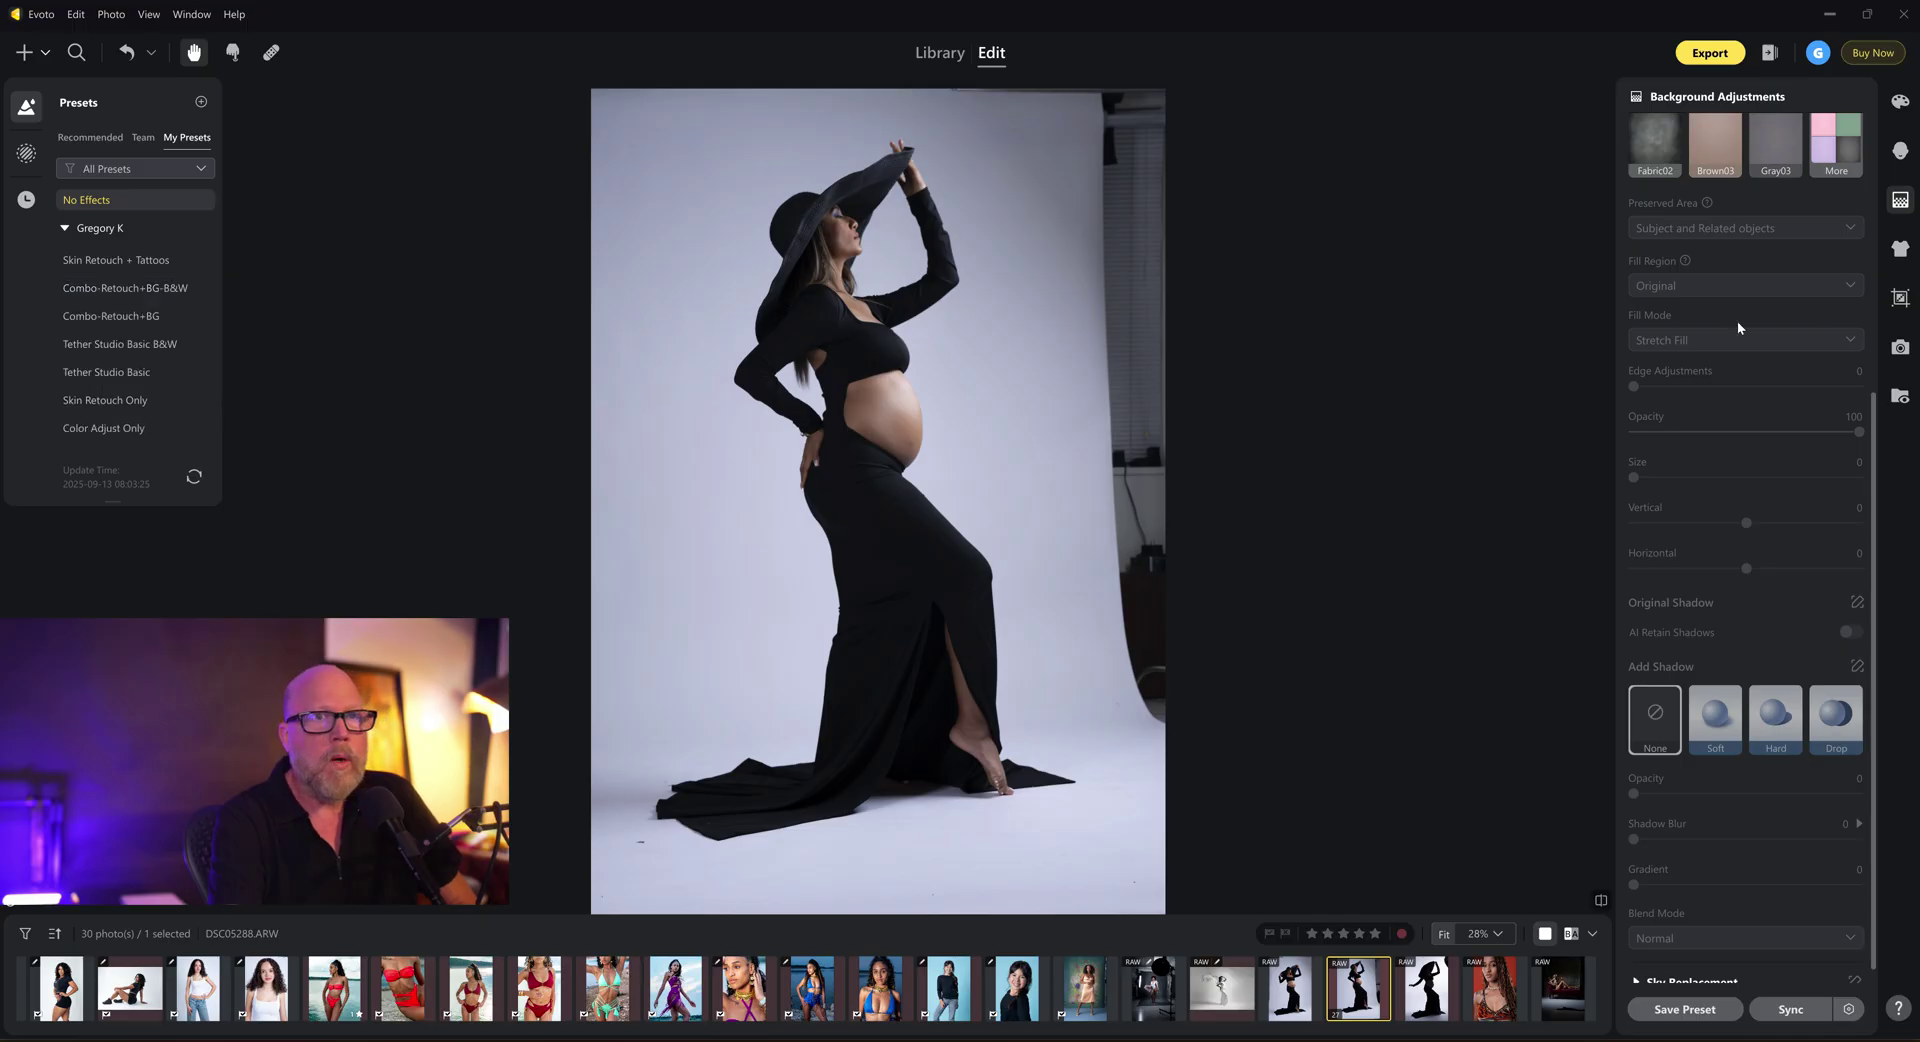
- Apply the Combo-Retouch+BG-B&W preset to the black-dress photo
click(173, 292)
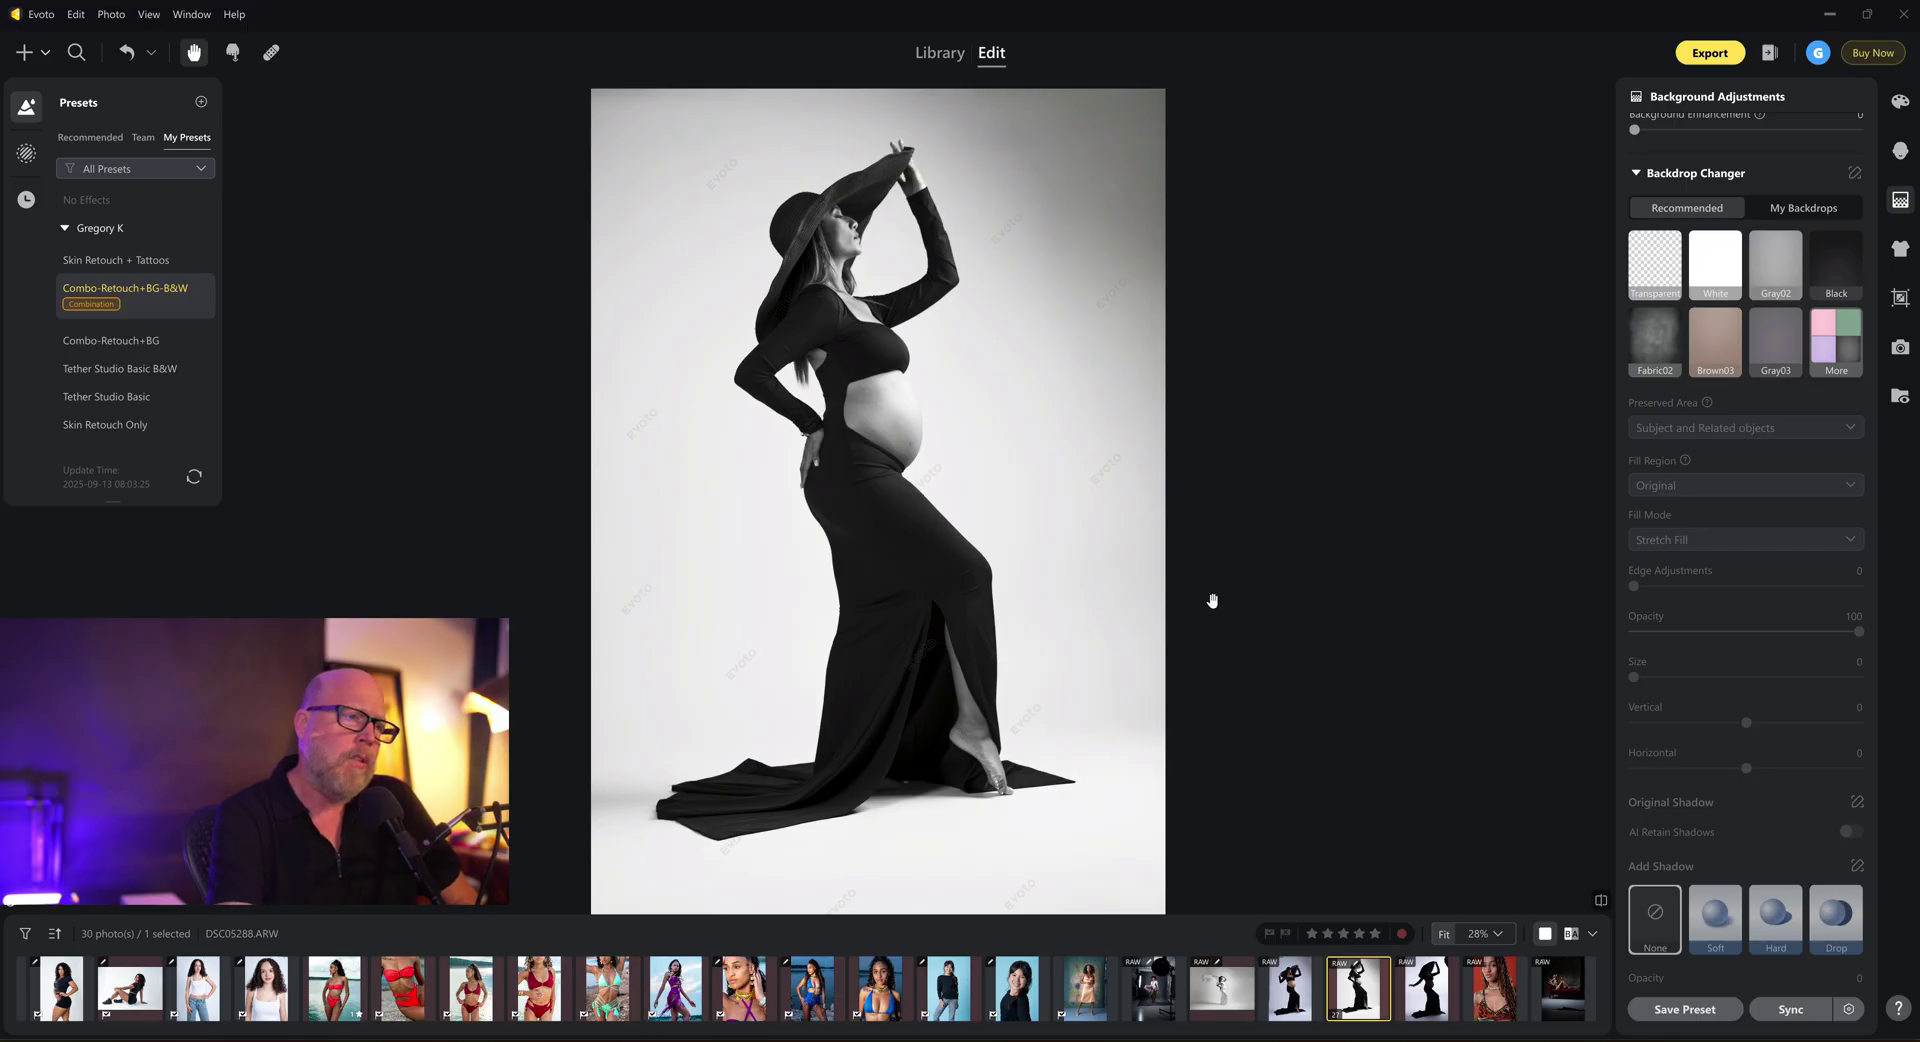
- Crop the black-dress photo tighter around the figure at 2:3, shifted slightly up, and fit it in view
click(1899, 297)
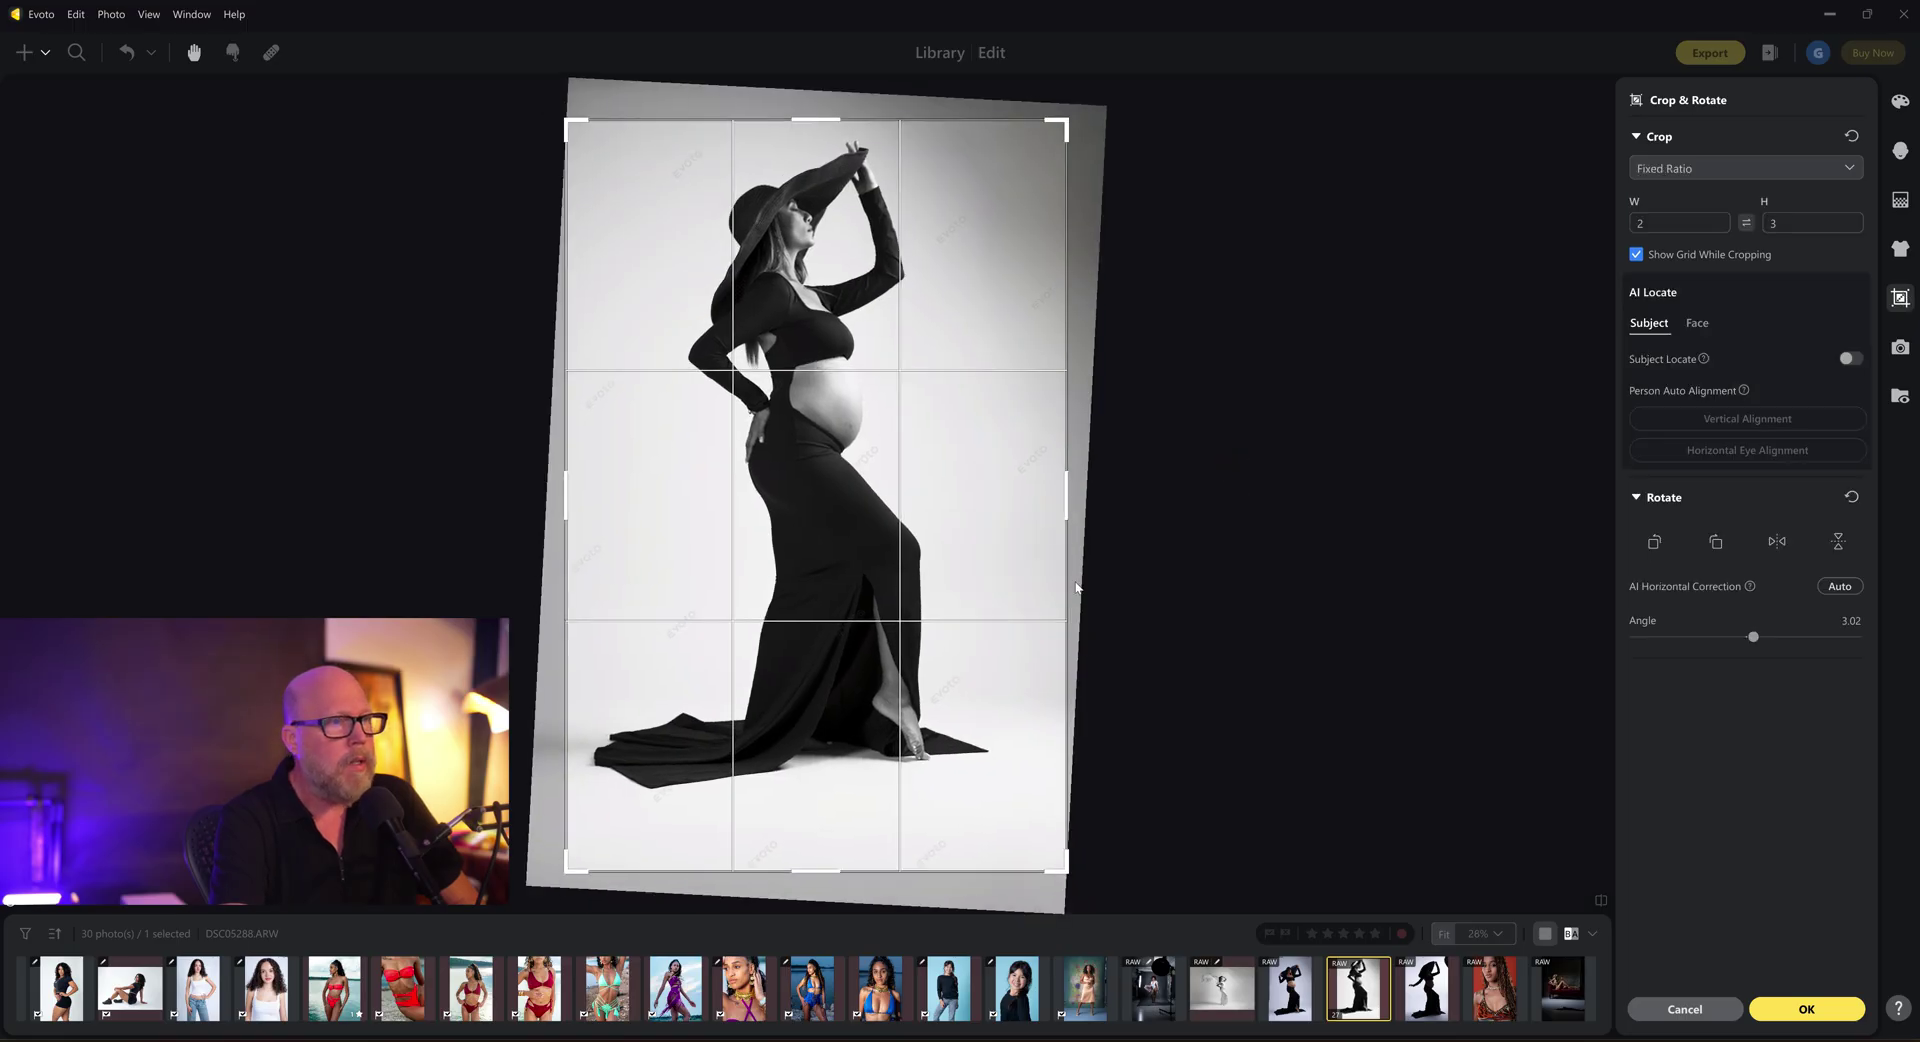
drag(1065, 570, 1043, 555)
drag(866, 614, 851, 578)
key(Return)
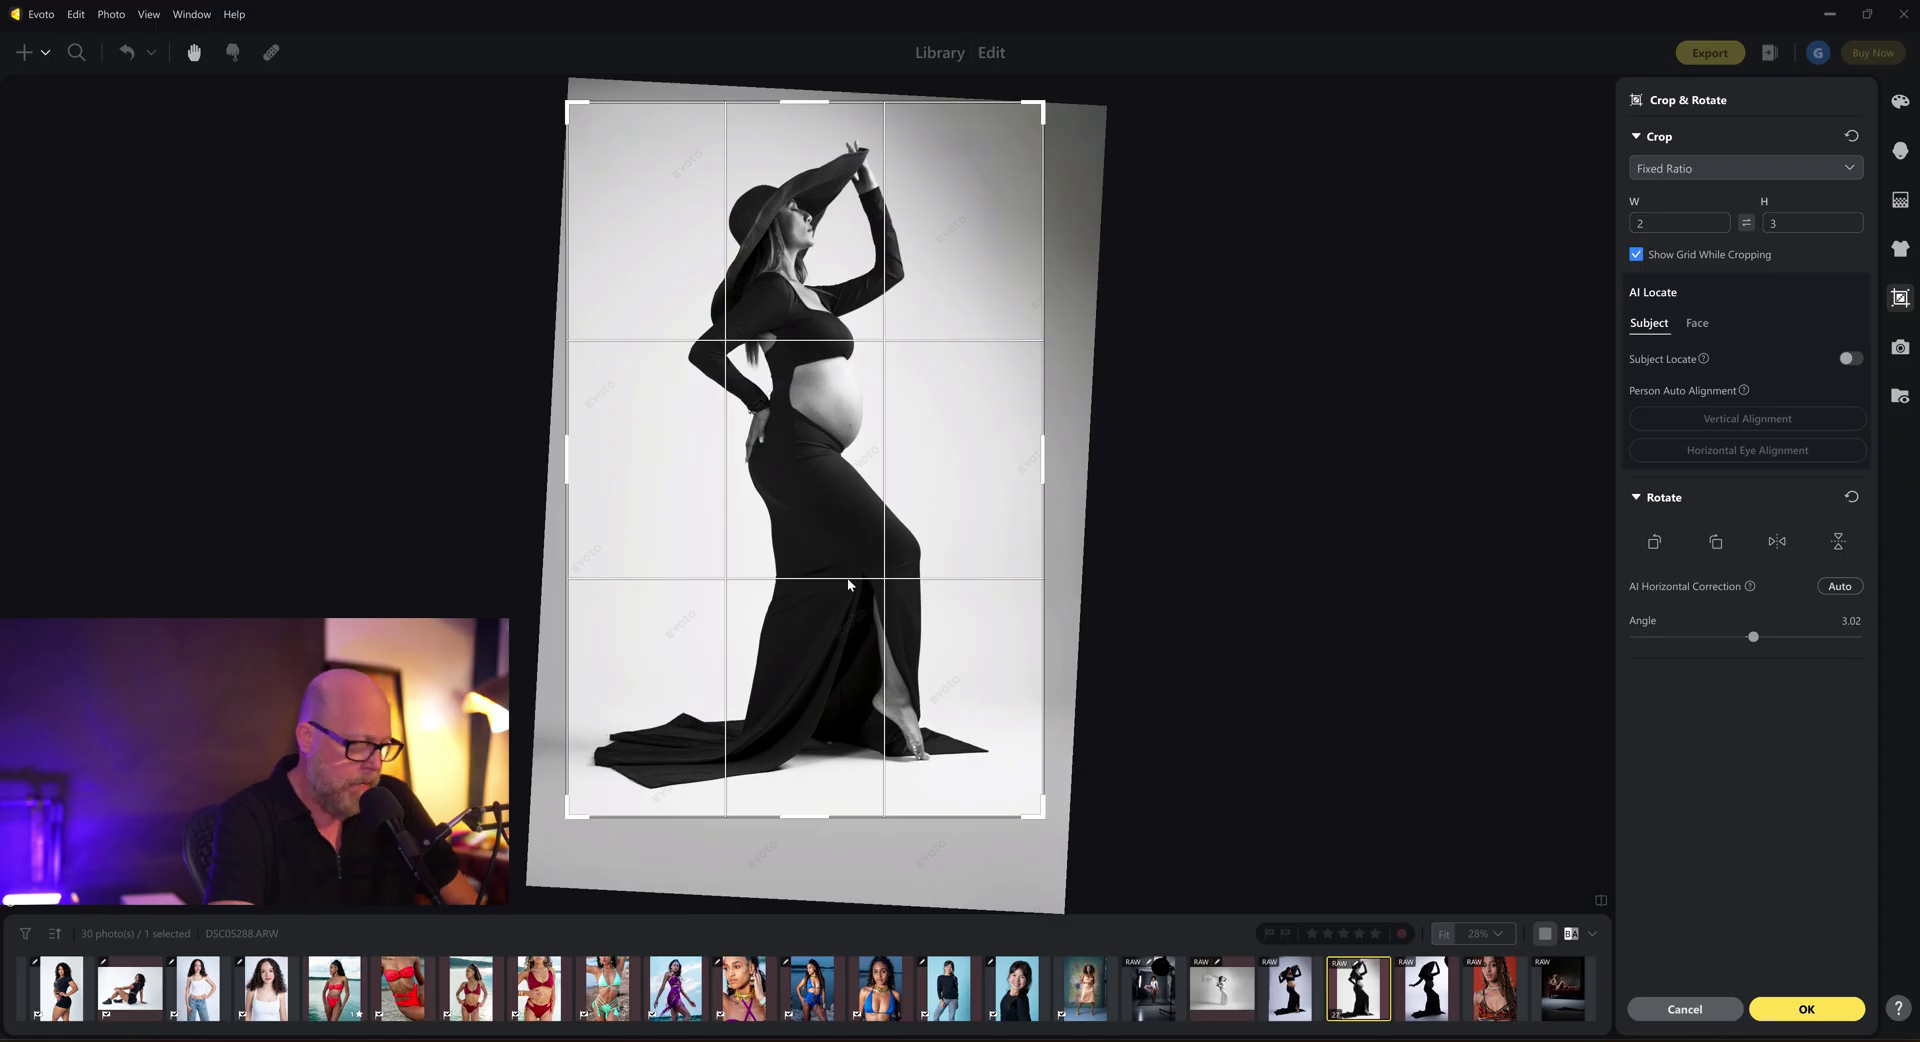
drag(878, 762, 851, 297)
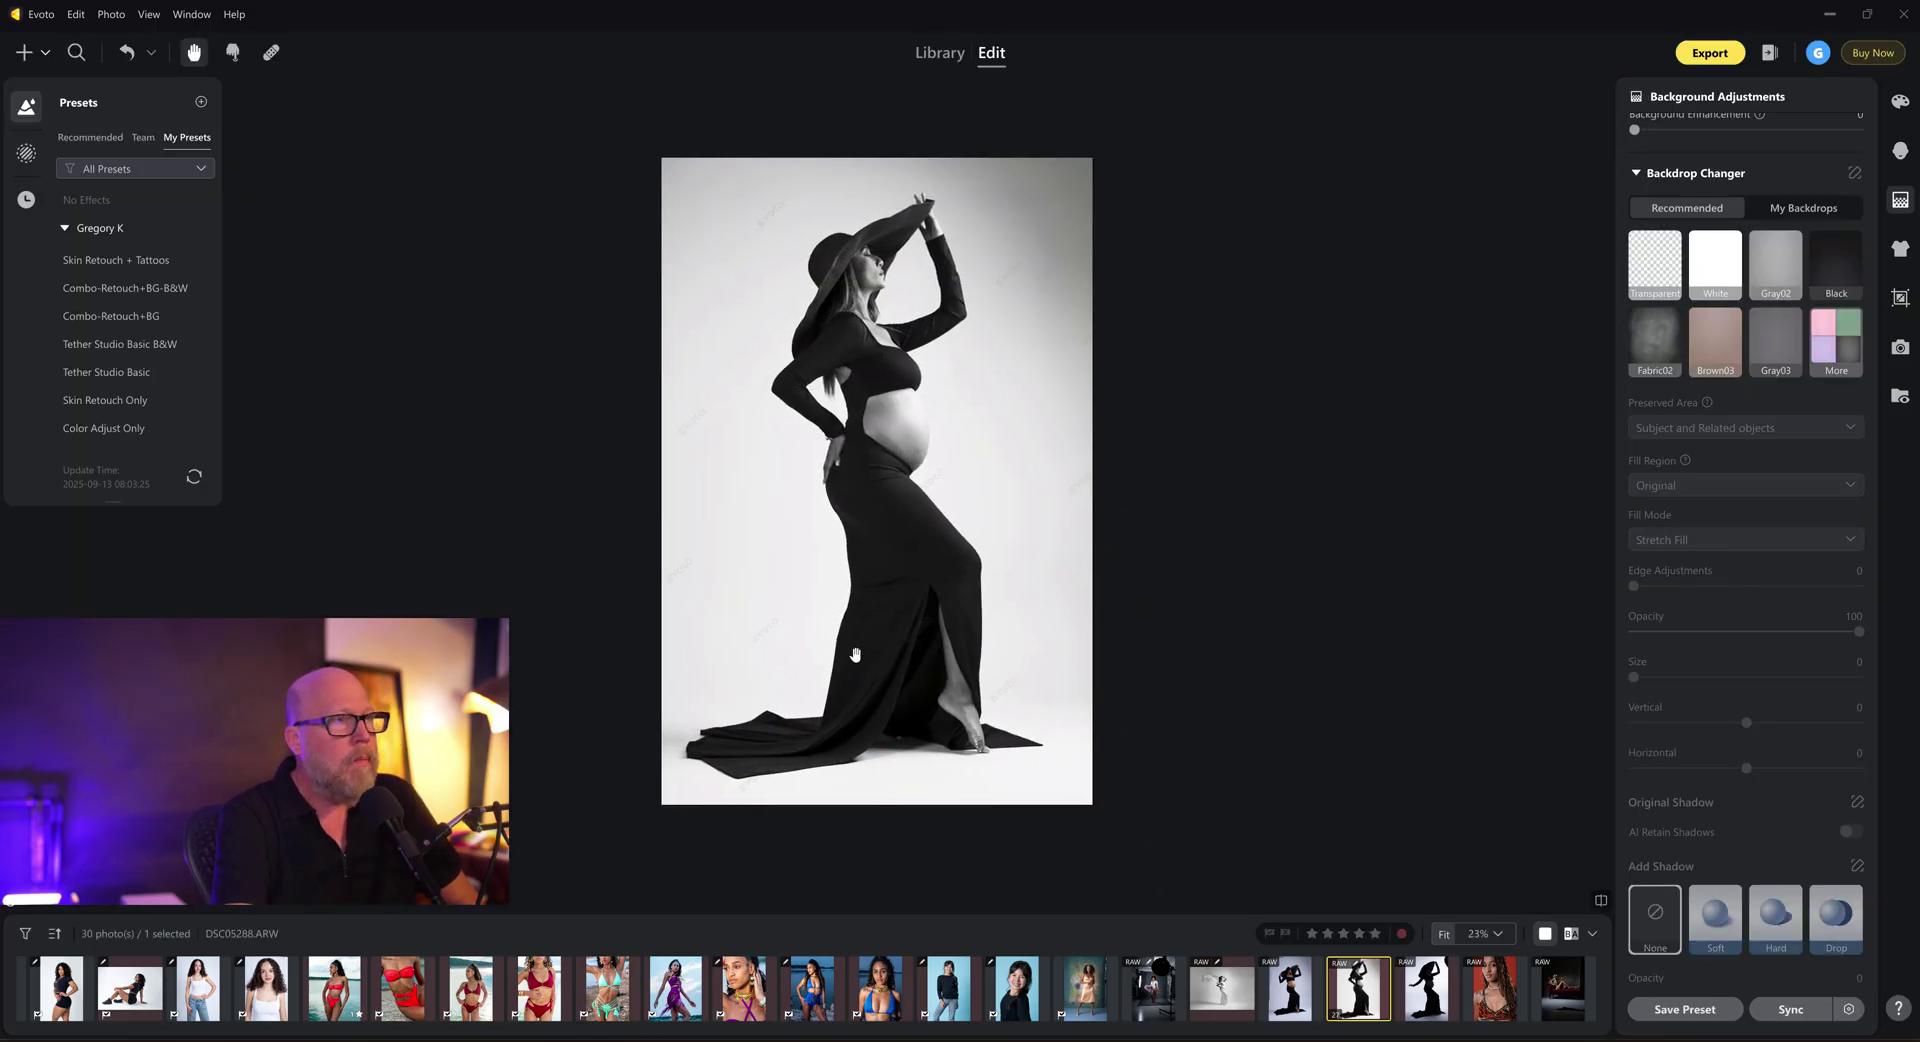
scroll(852, 297, up, 3)
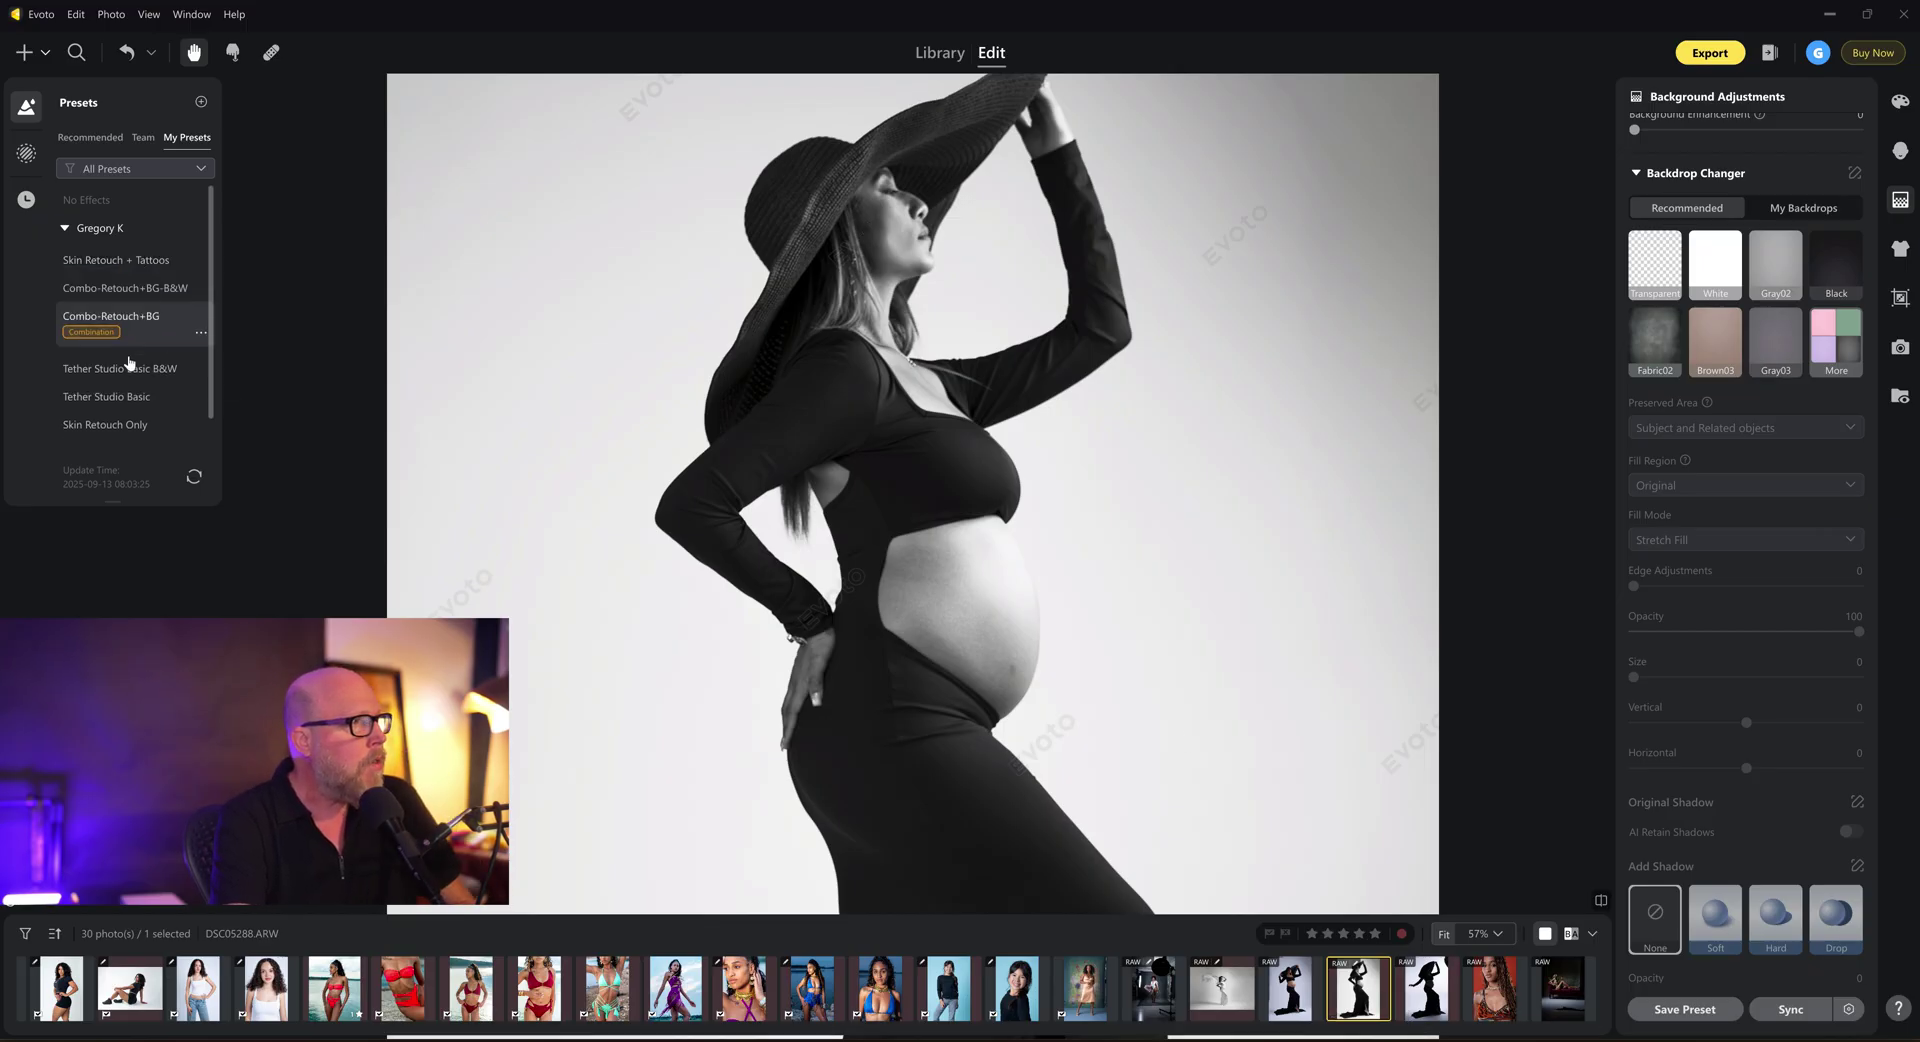
click(957, 355)
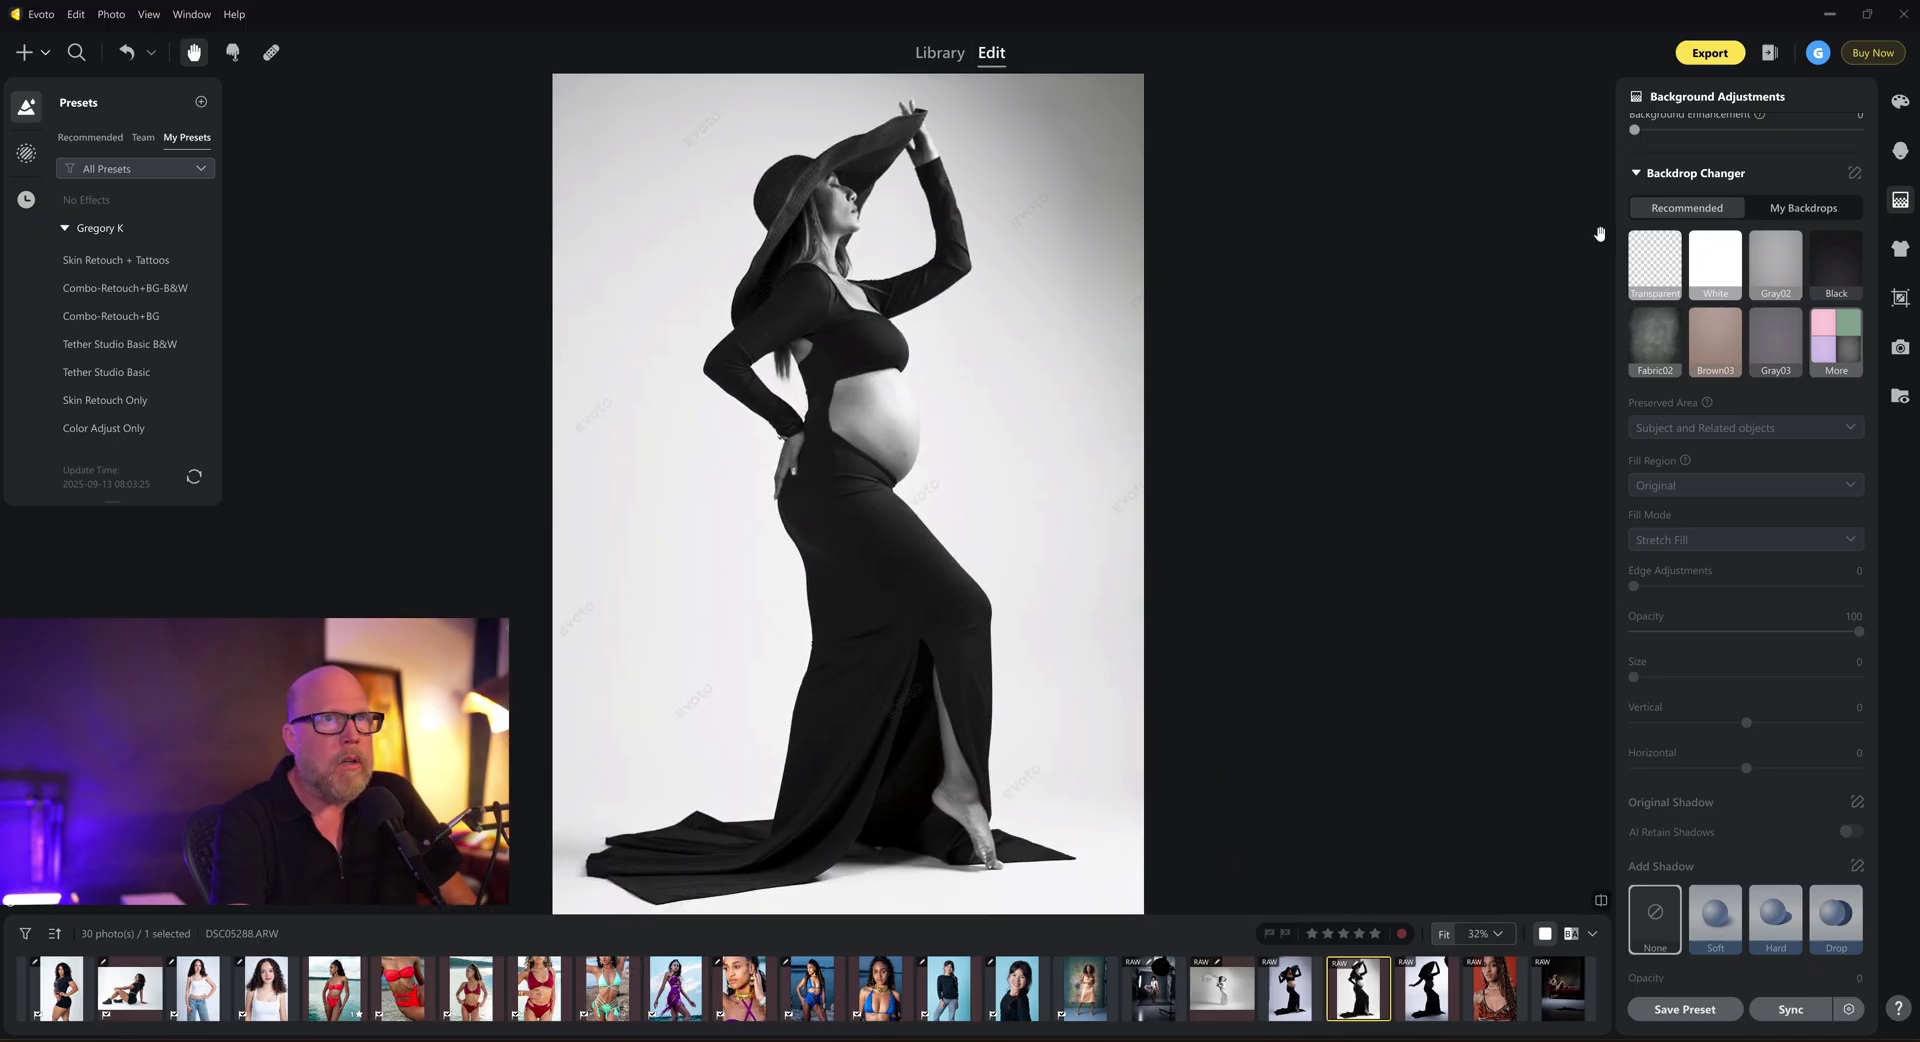
- Review the Basic settings (Temp 4800, Exposure 0.35, Contrast 10) and the Blemish Removal sliders
click(1900, 101)
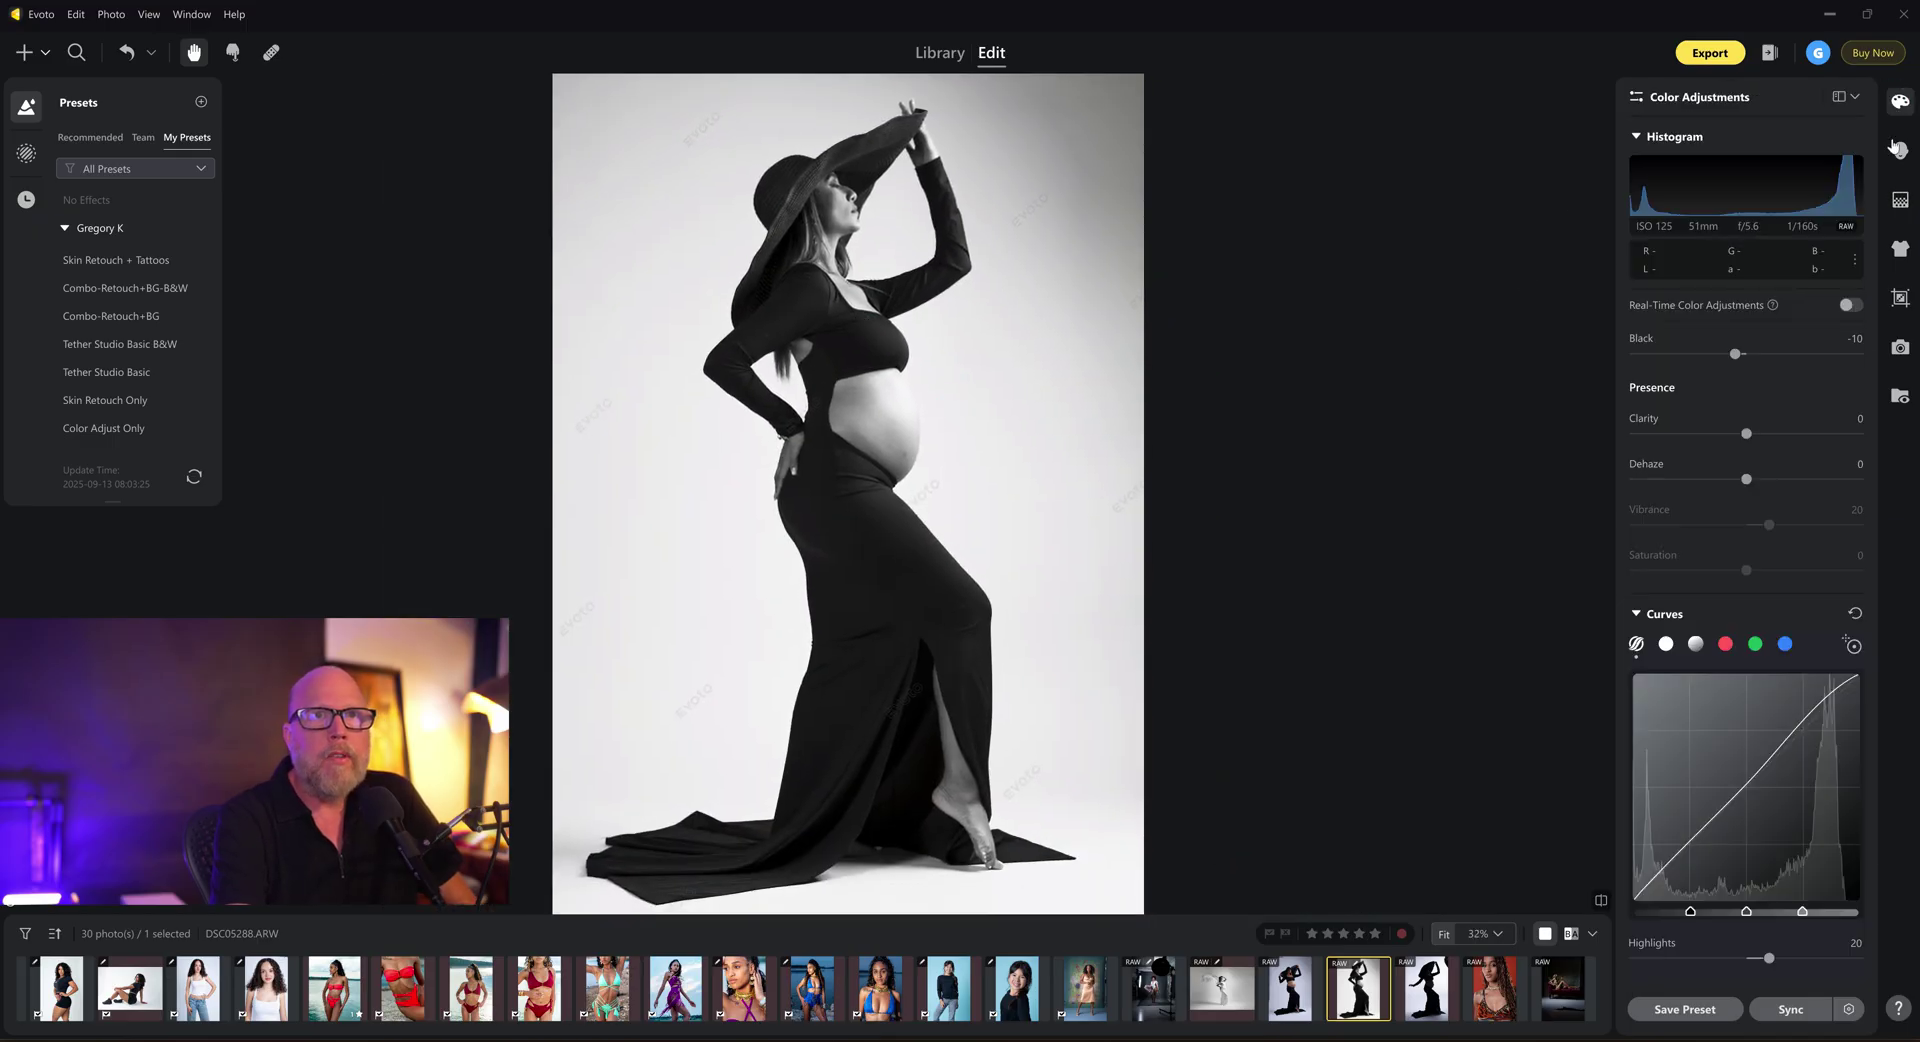
scroll(1717, 507, down, 4)
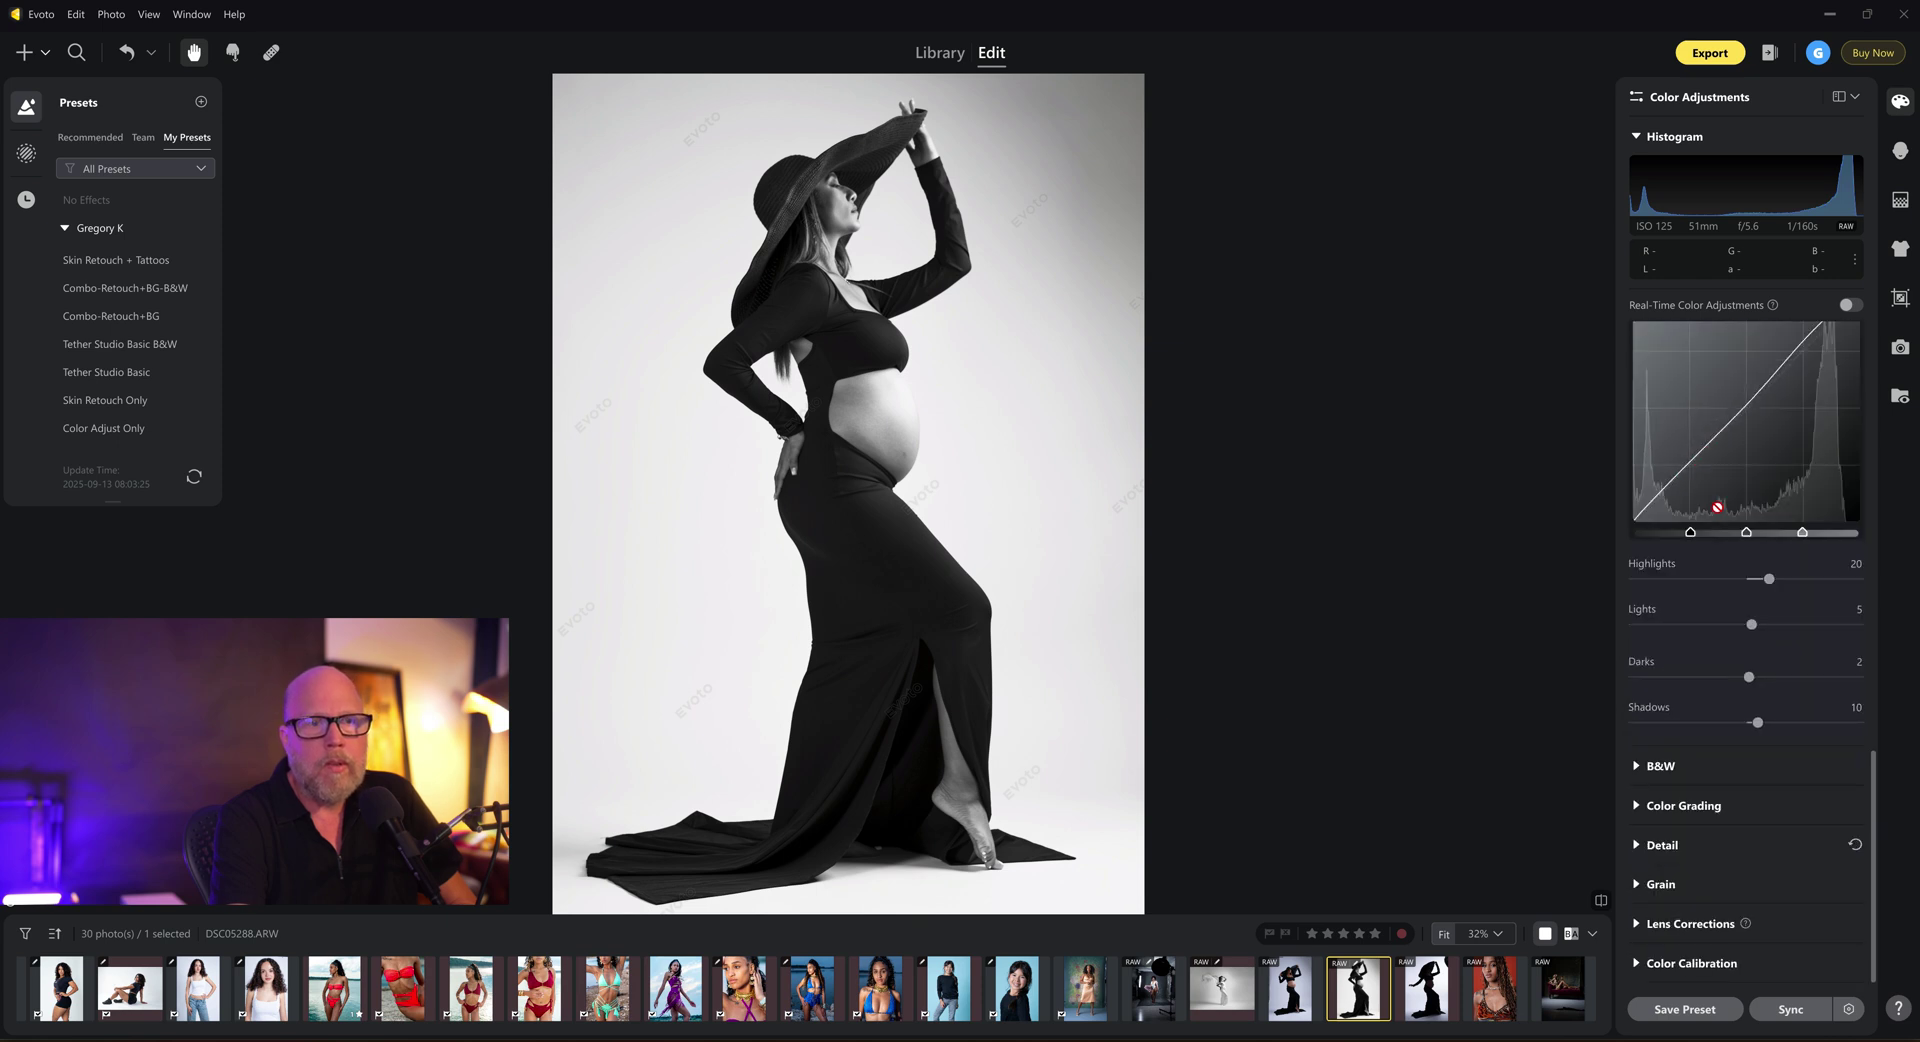
scroll(1738, 738, up, 2)
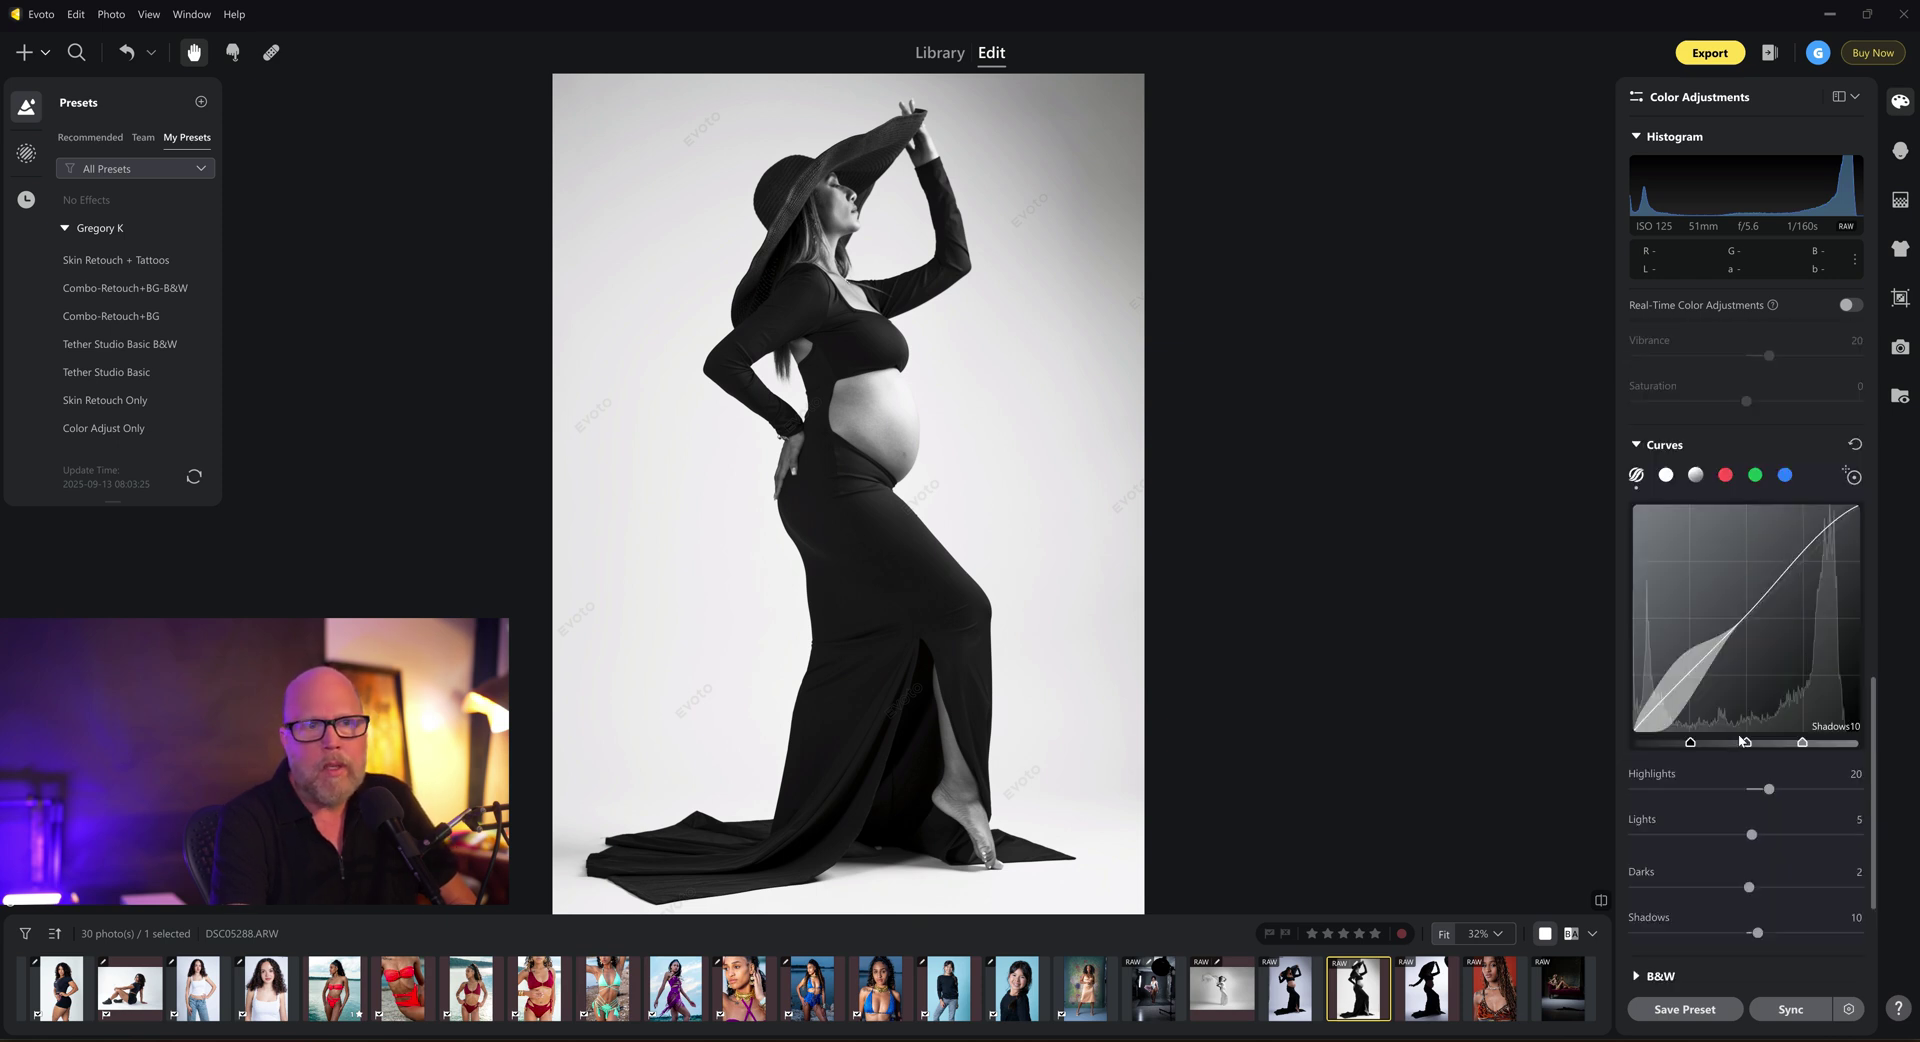
scroll(1738, 738, down, 2)
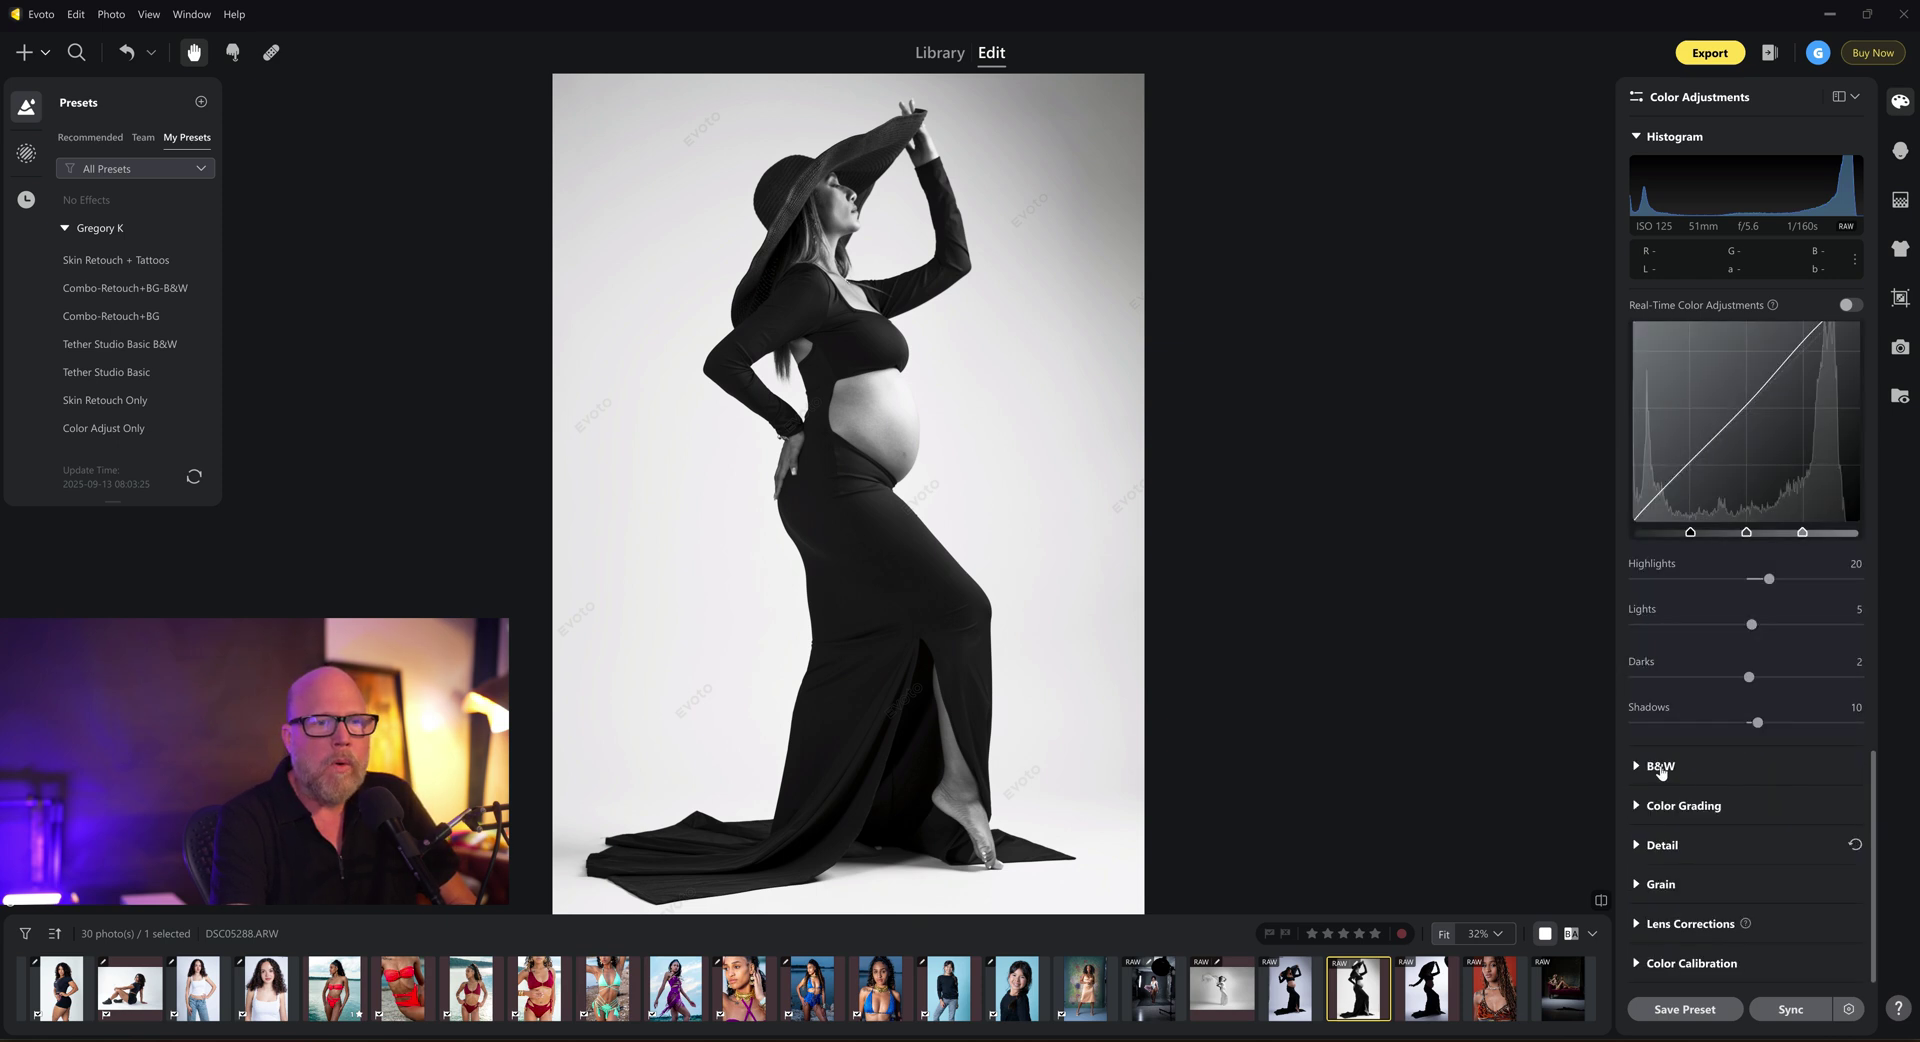
scroll(1690, 731, up, 8)
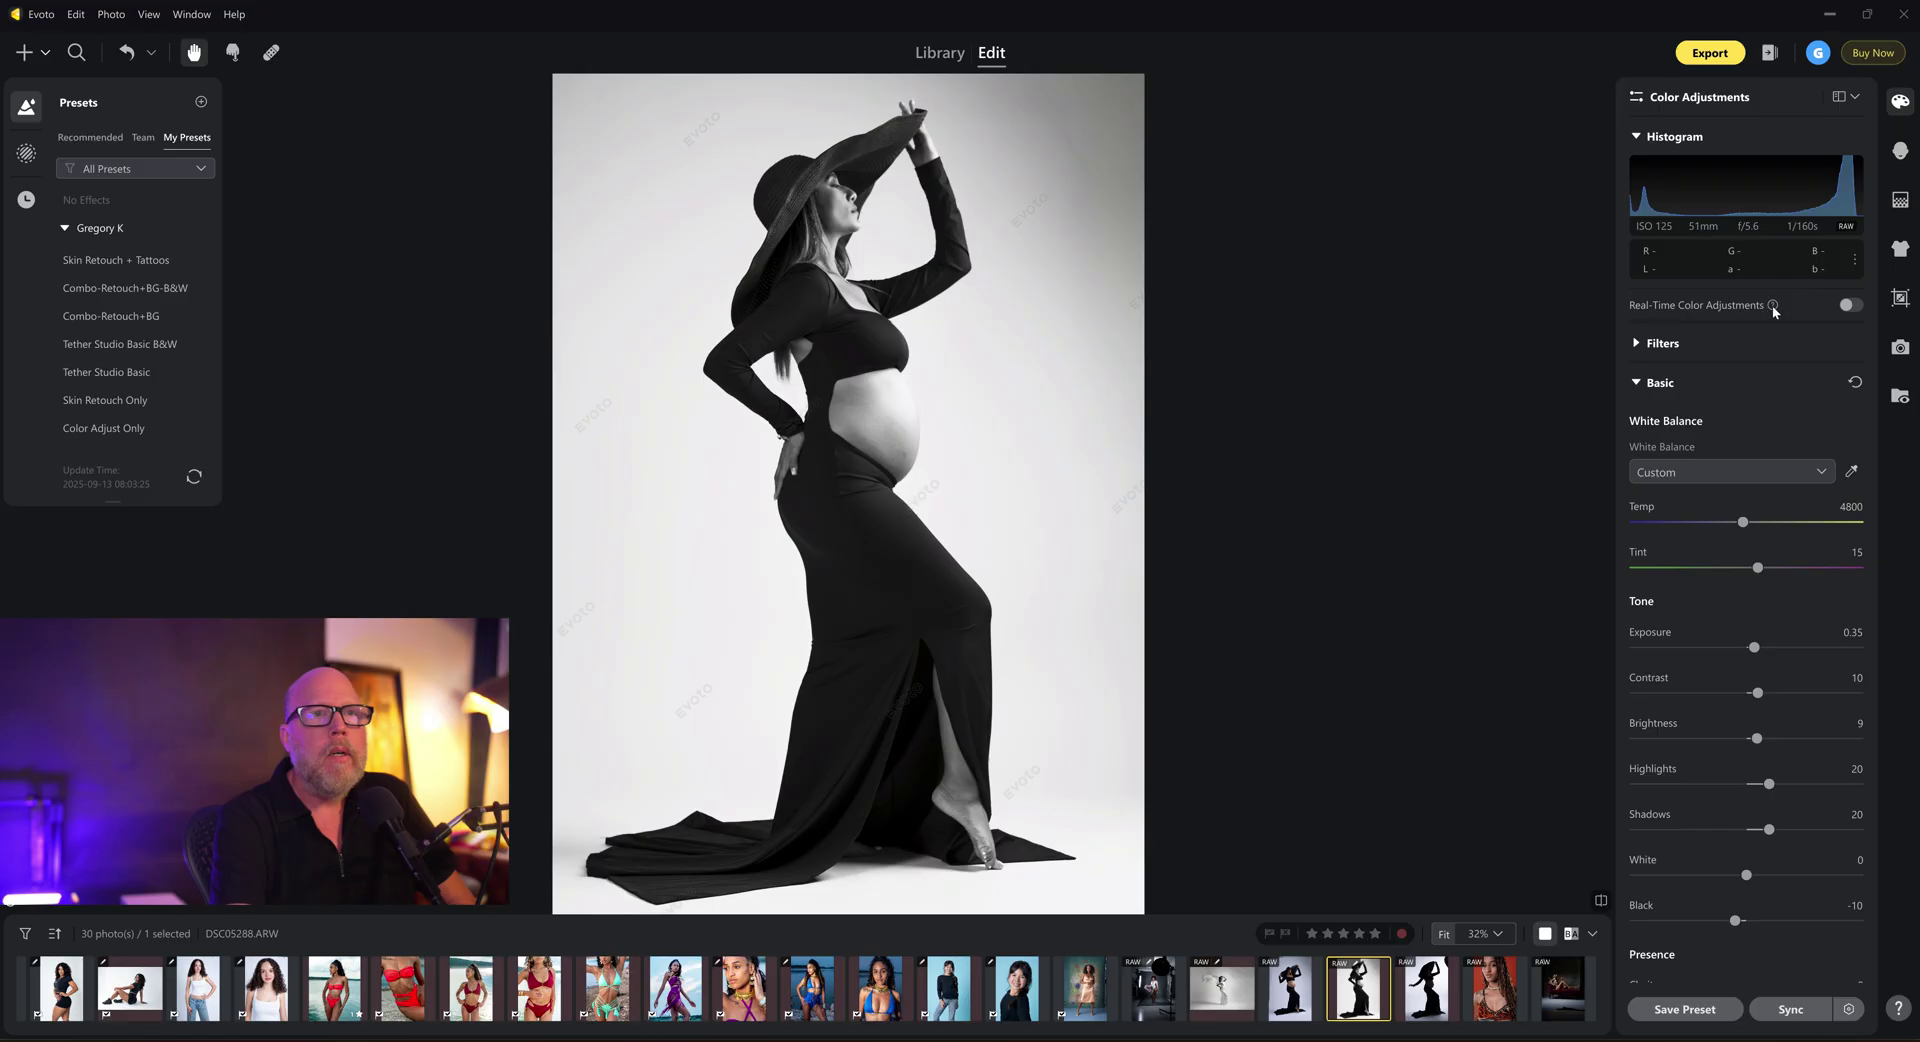
key(ctrl+2)
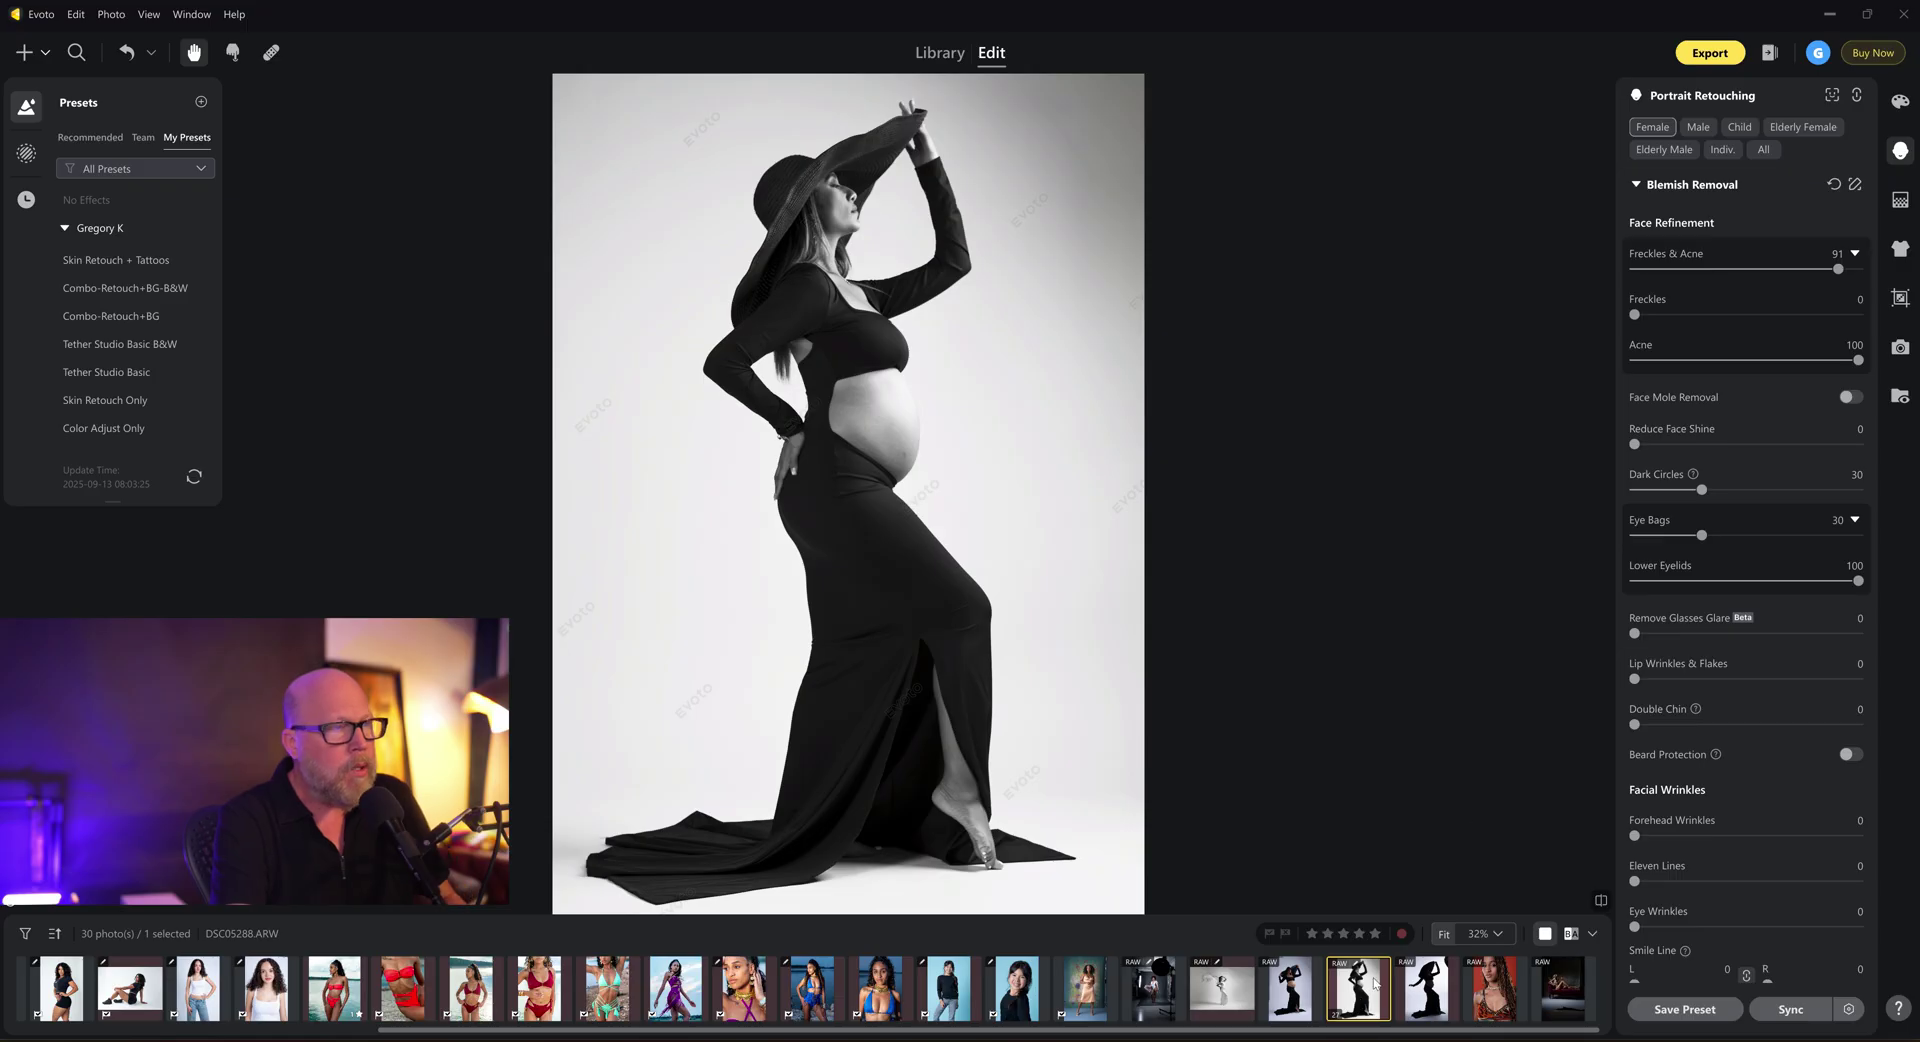
click(1900, 101)
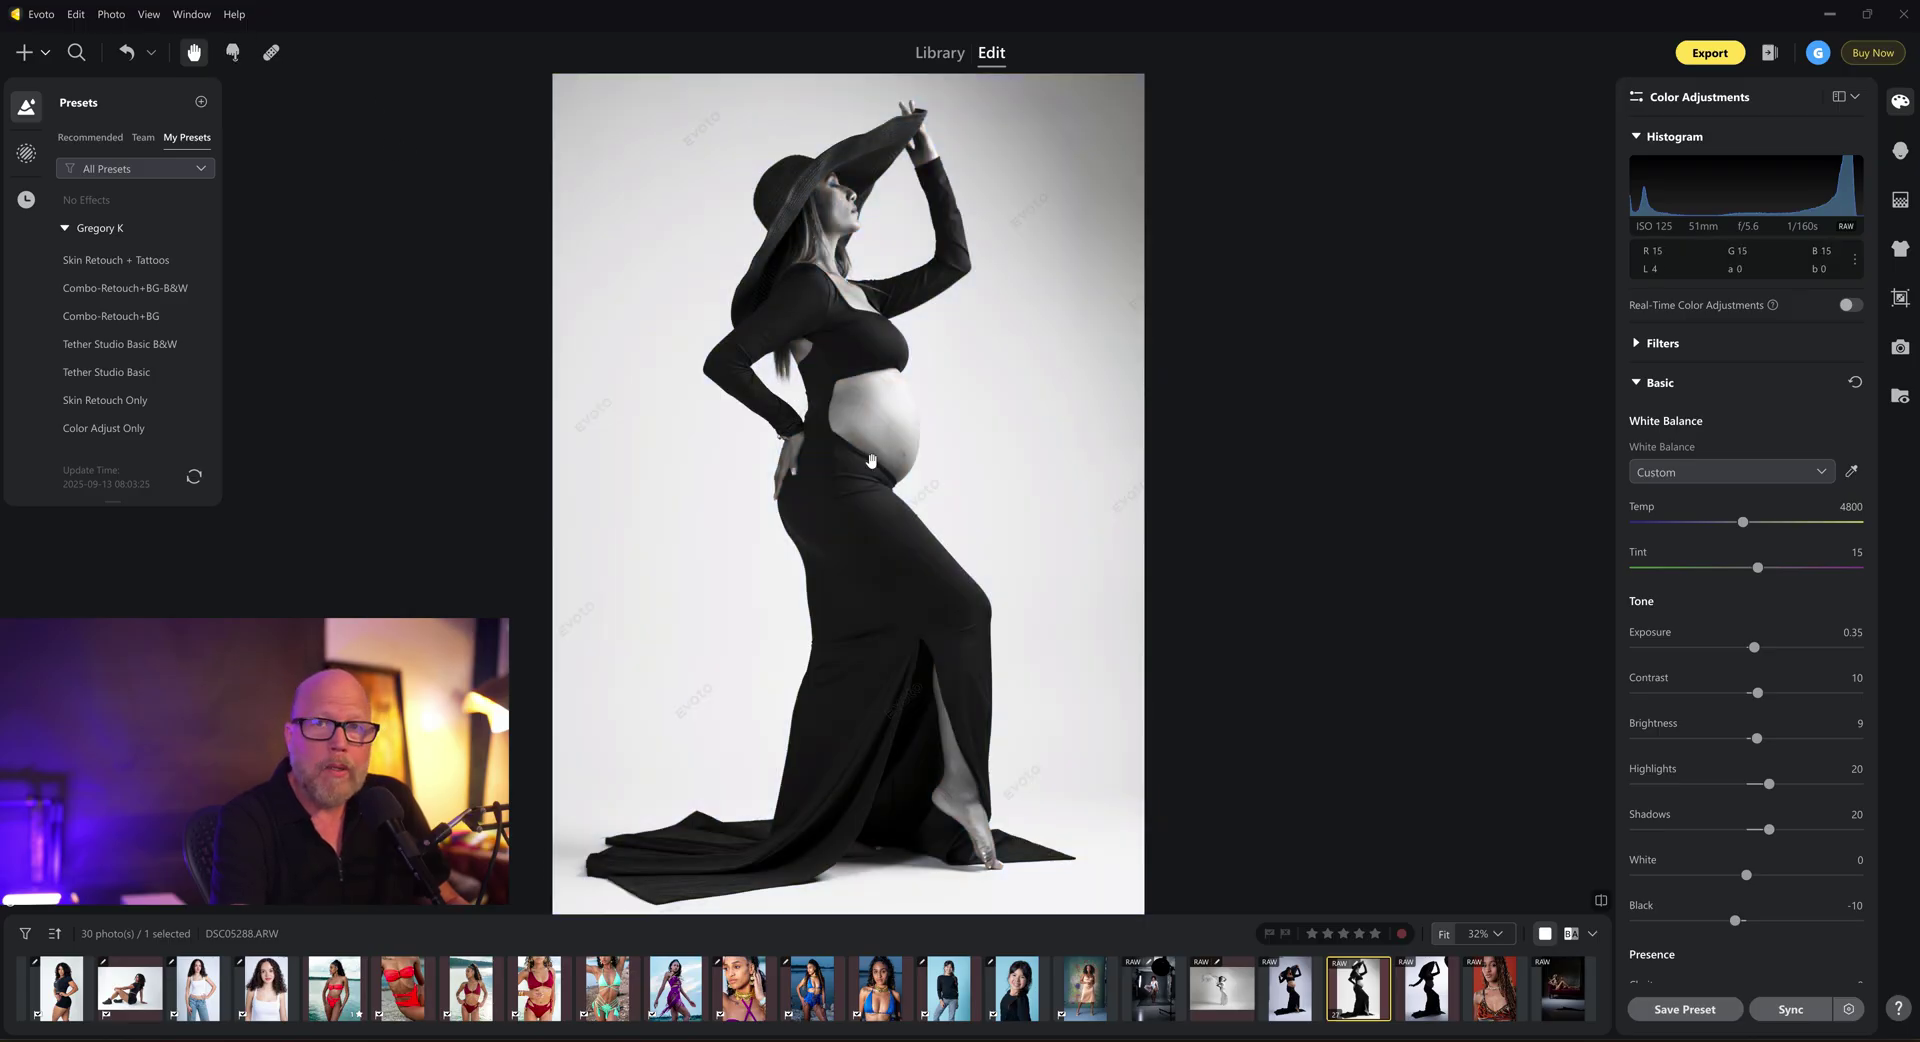
- Compare the B&W edit against the colour original, including up close on the belly
click(828, 443)
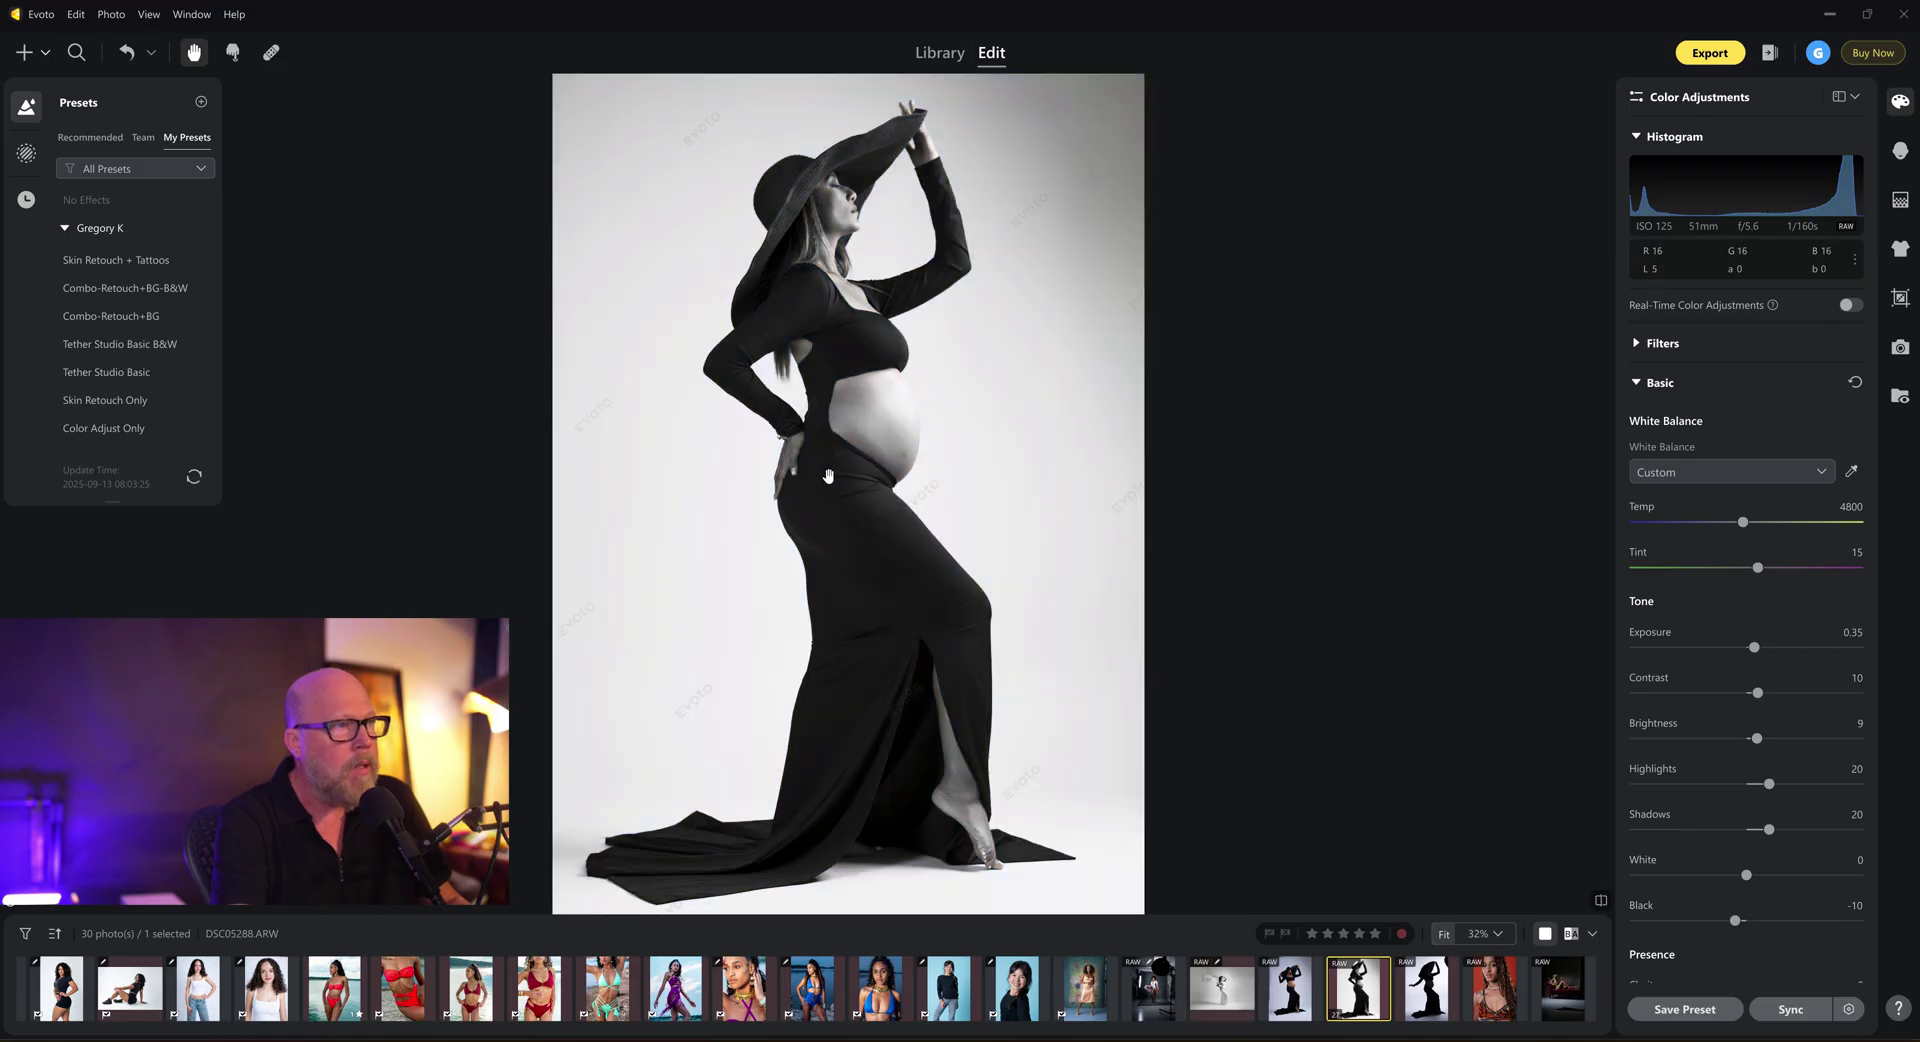
click(804, 428)
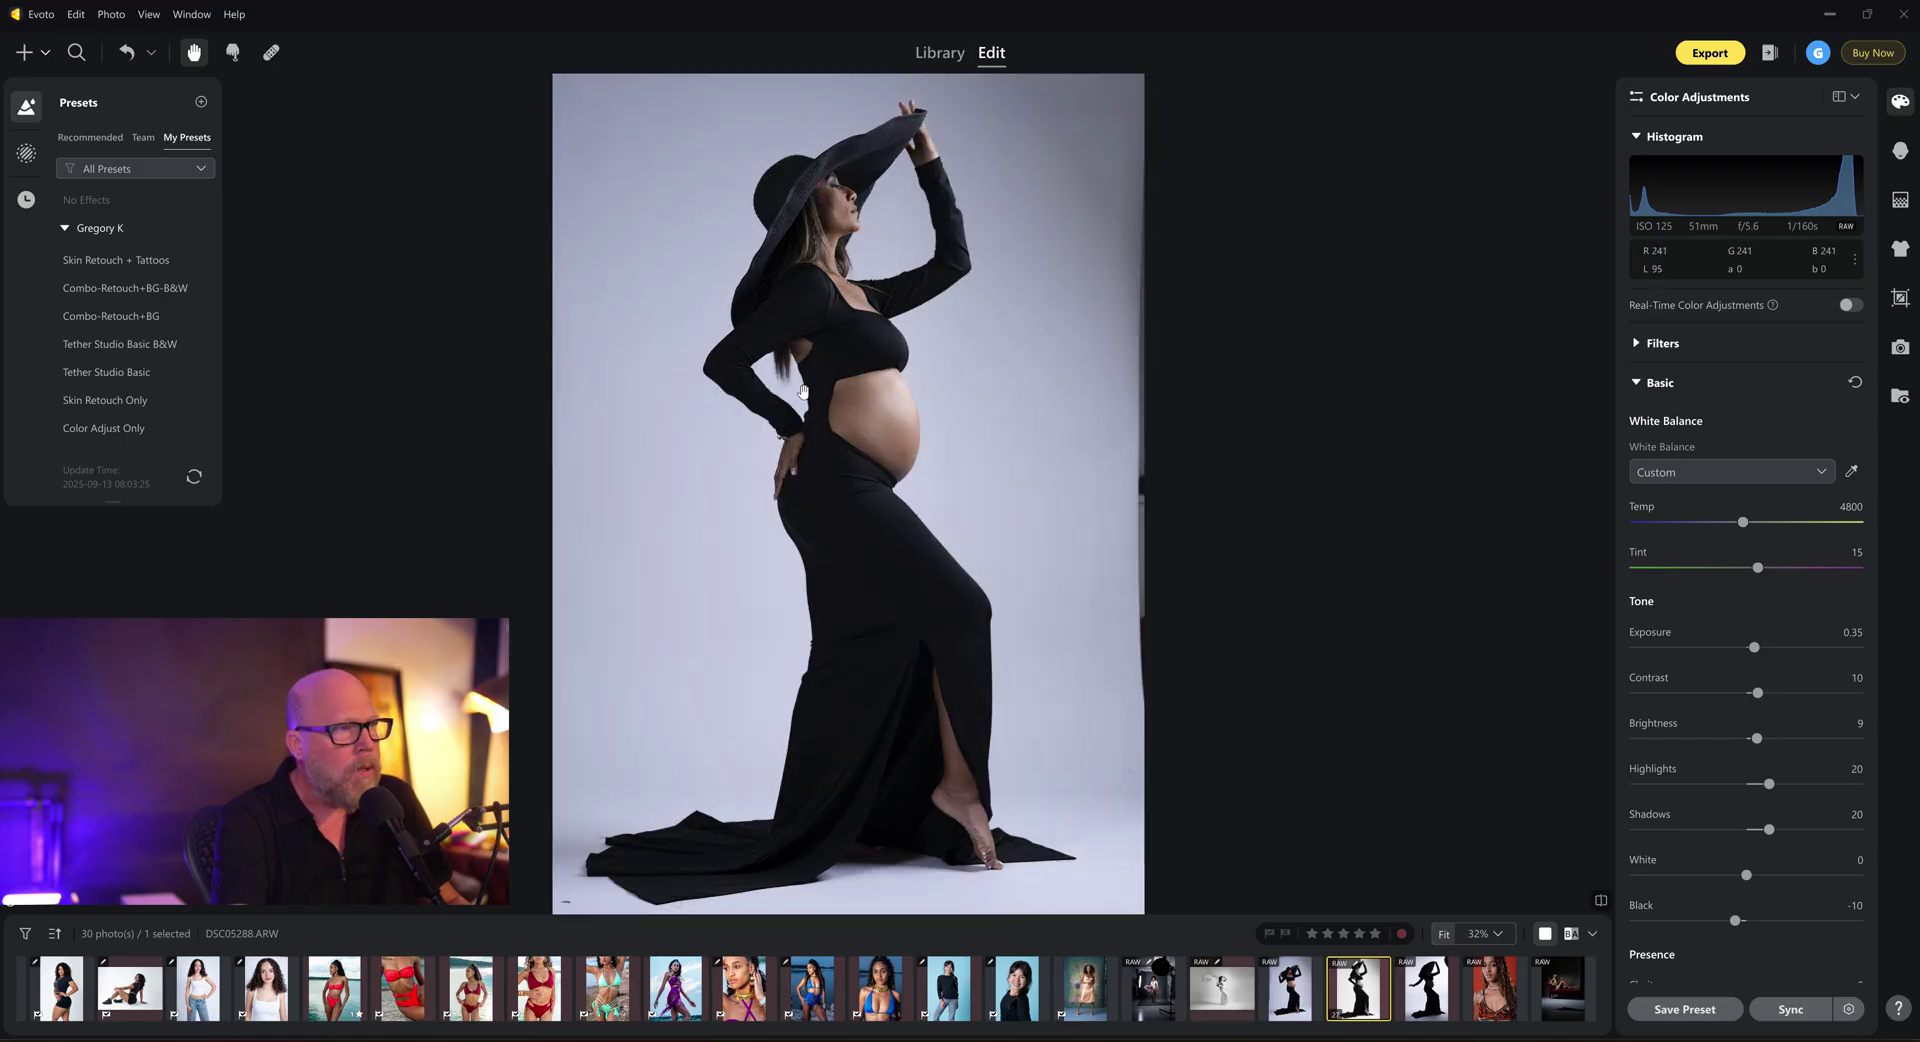
click(795, 412)
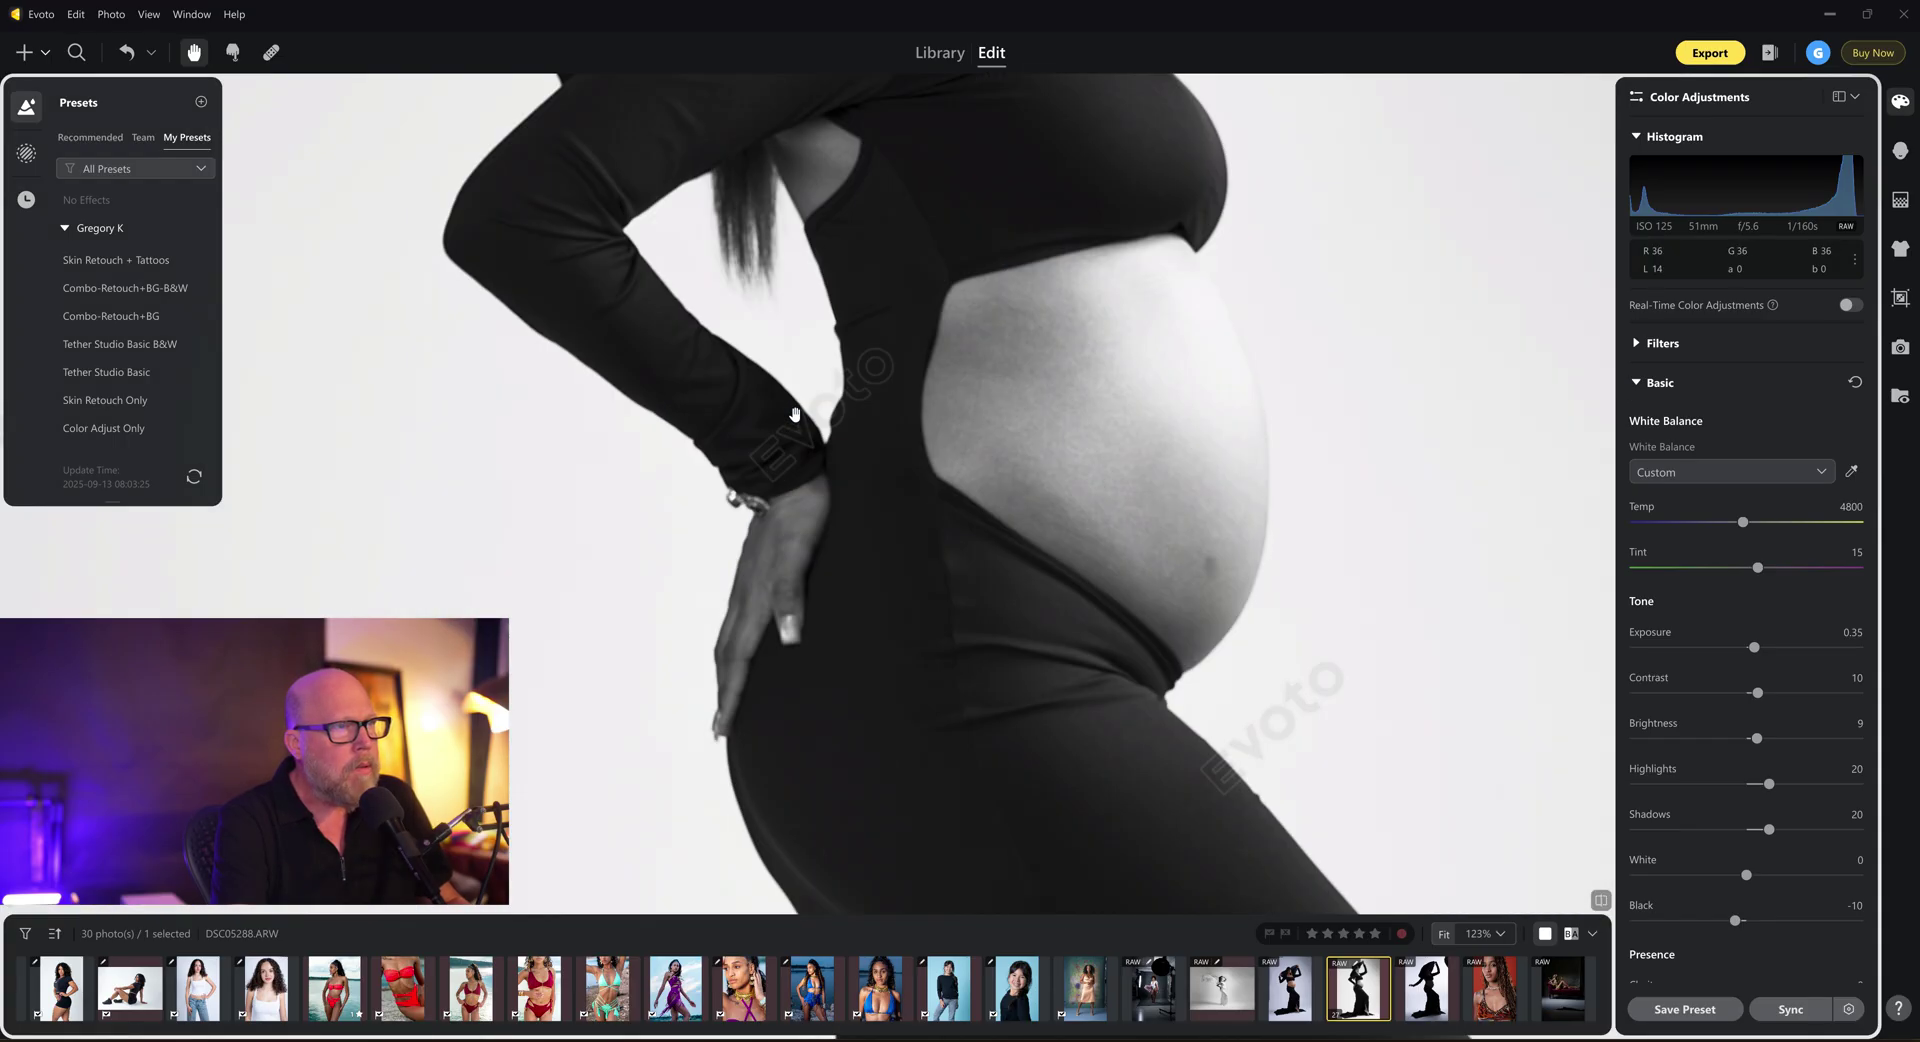
click(795, 414)
click(794, 414)
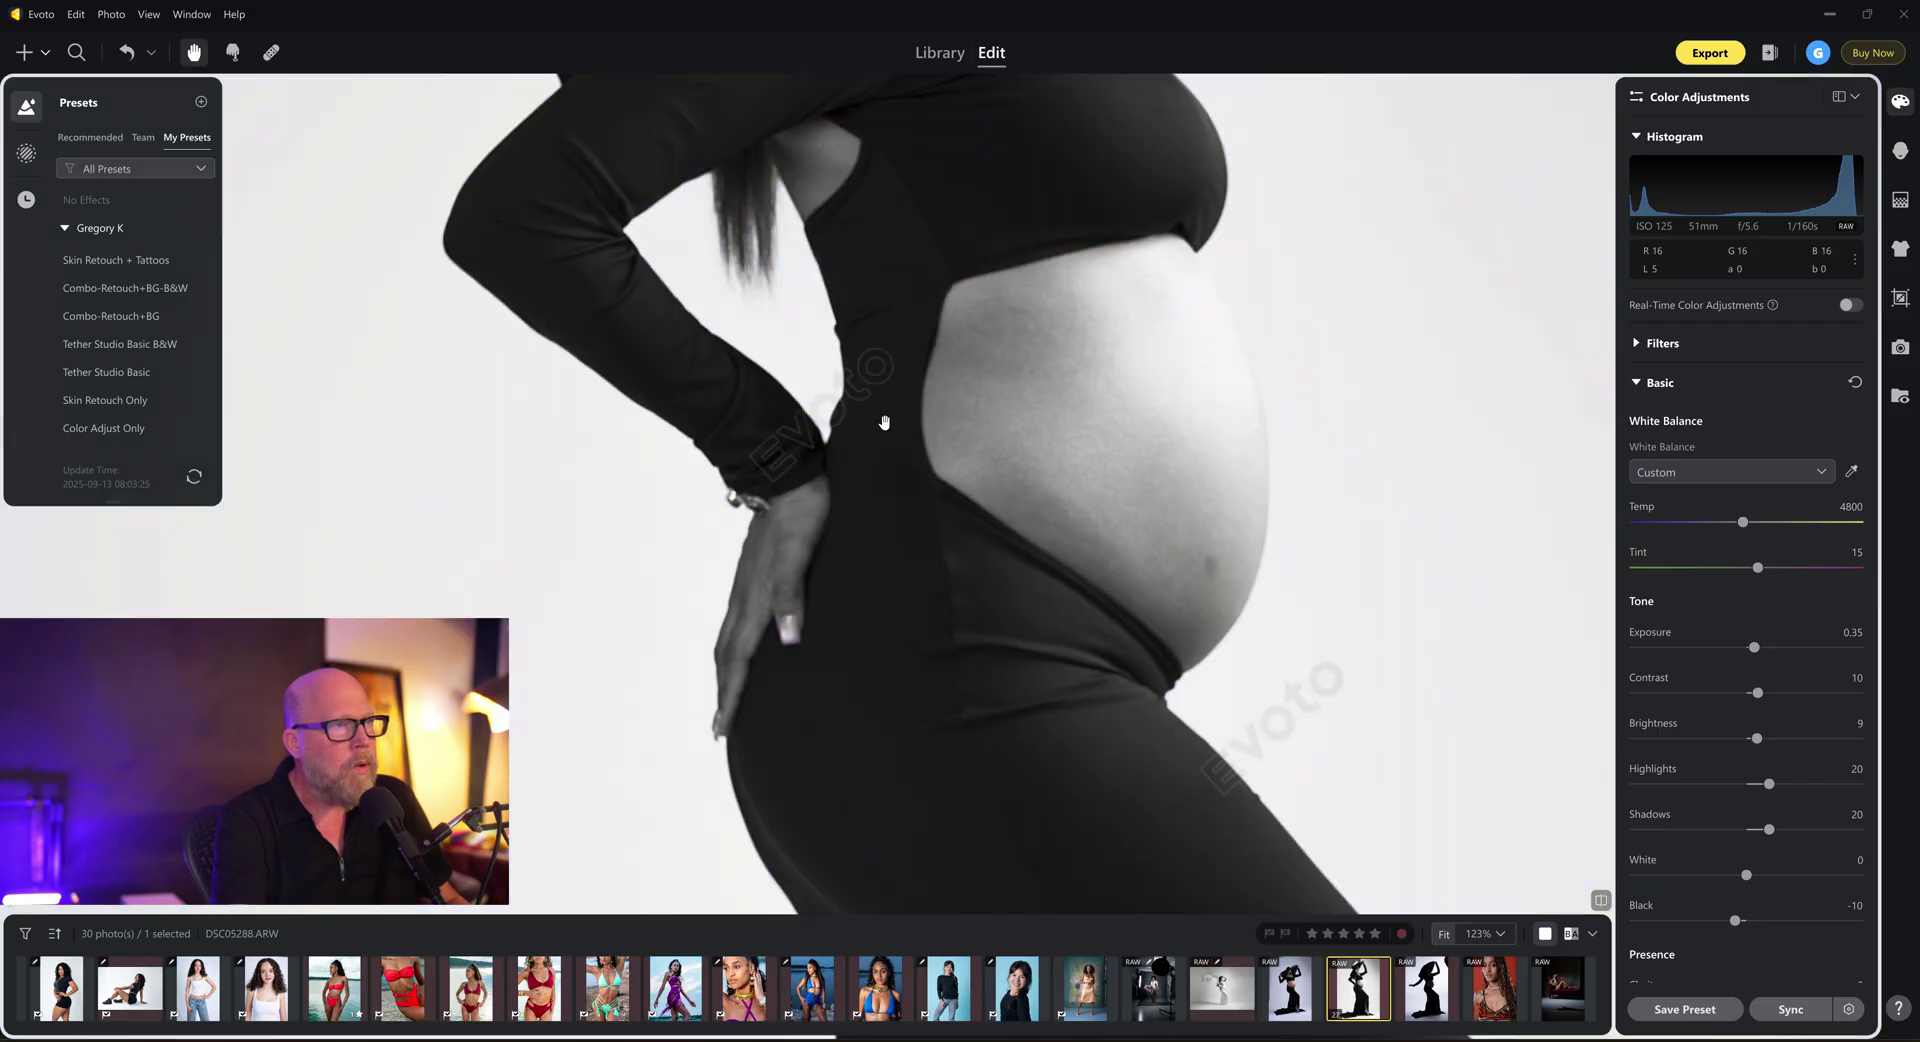
- Bring the lower dress into view and show the Clothes & Accessories settings
scroll(883, 422, down, 2)
drag(899, 514, 933, 257)
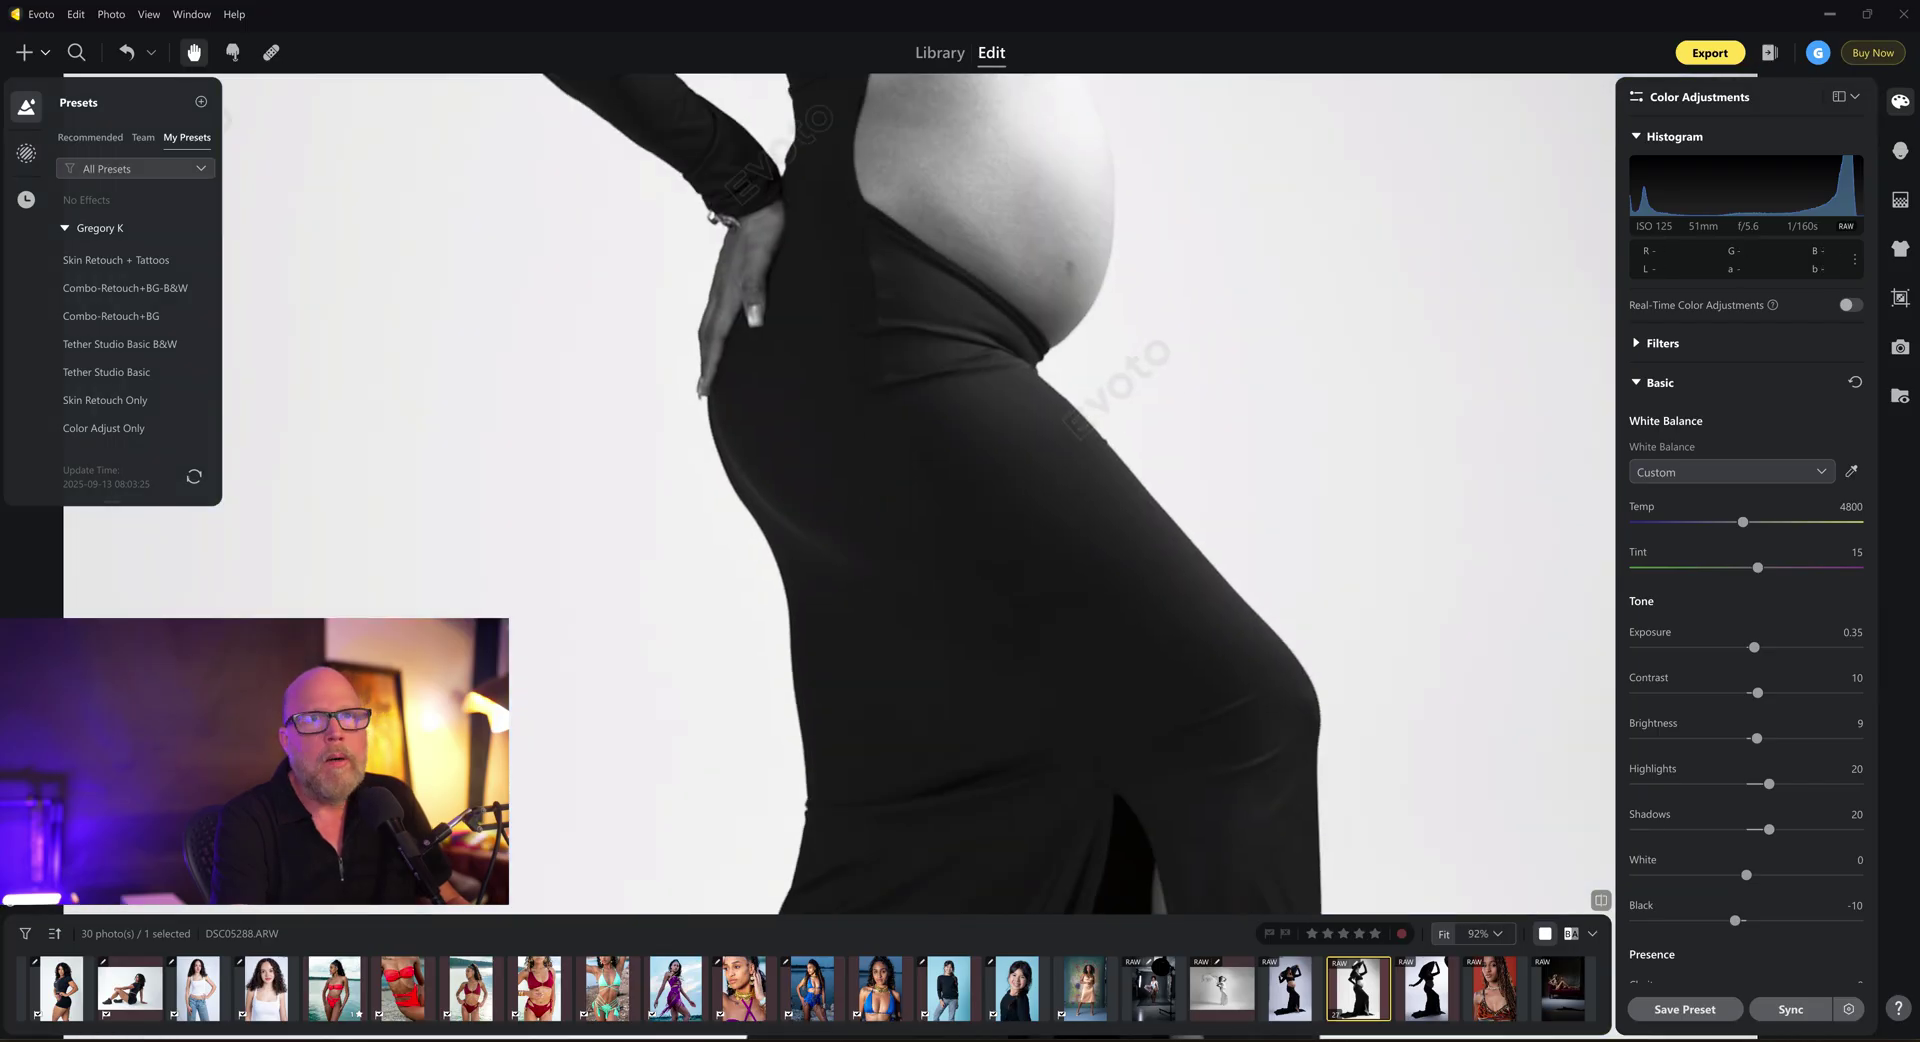
click(1899, 247)
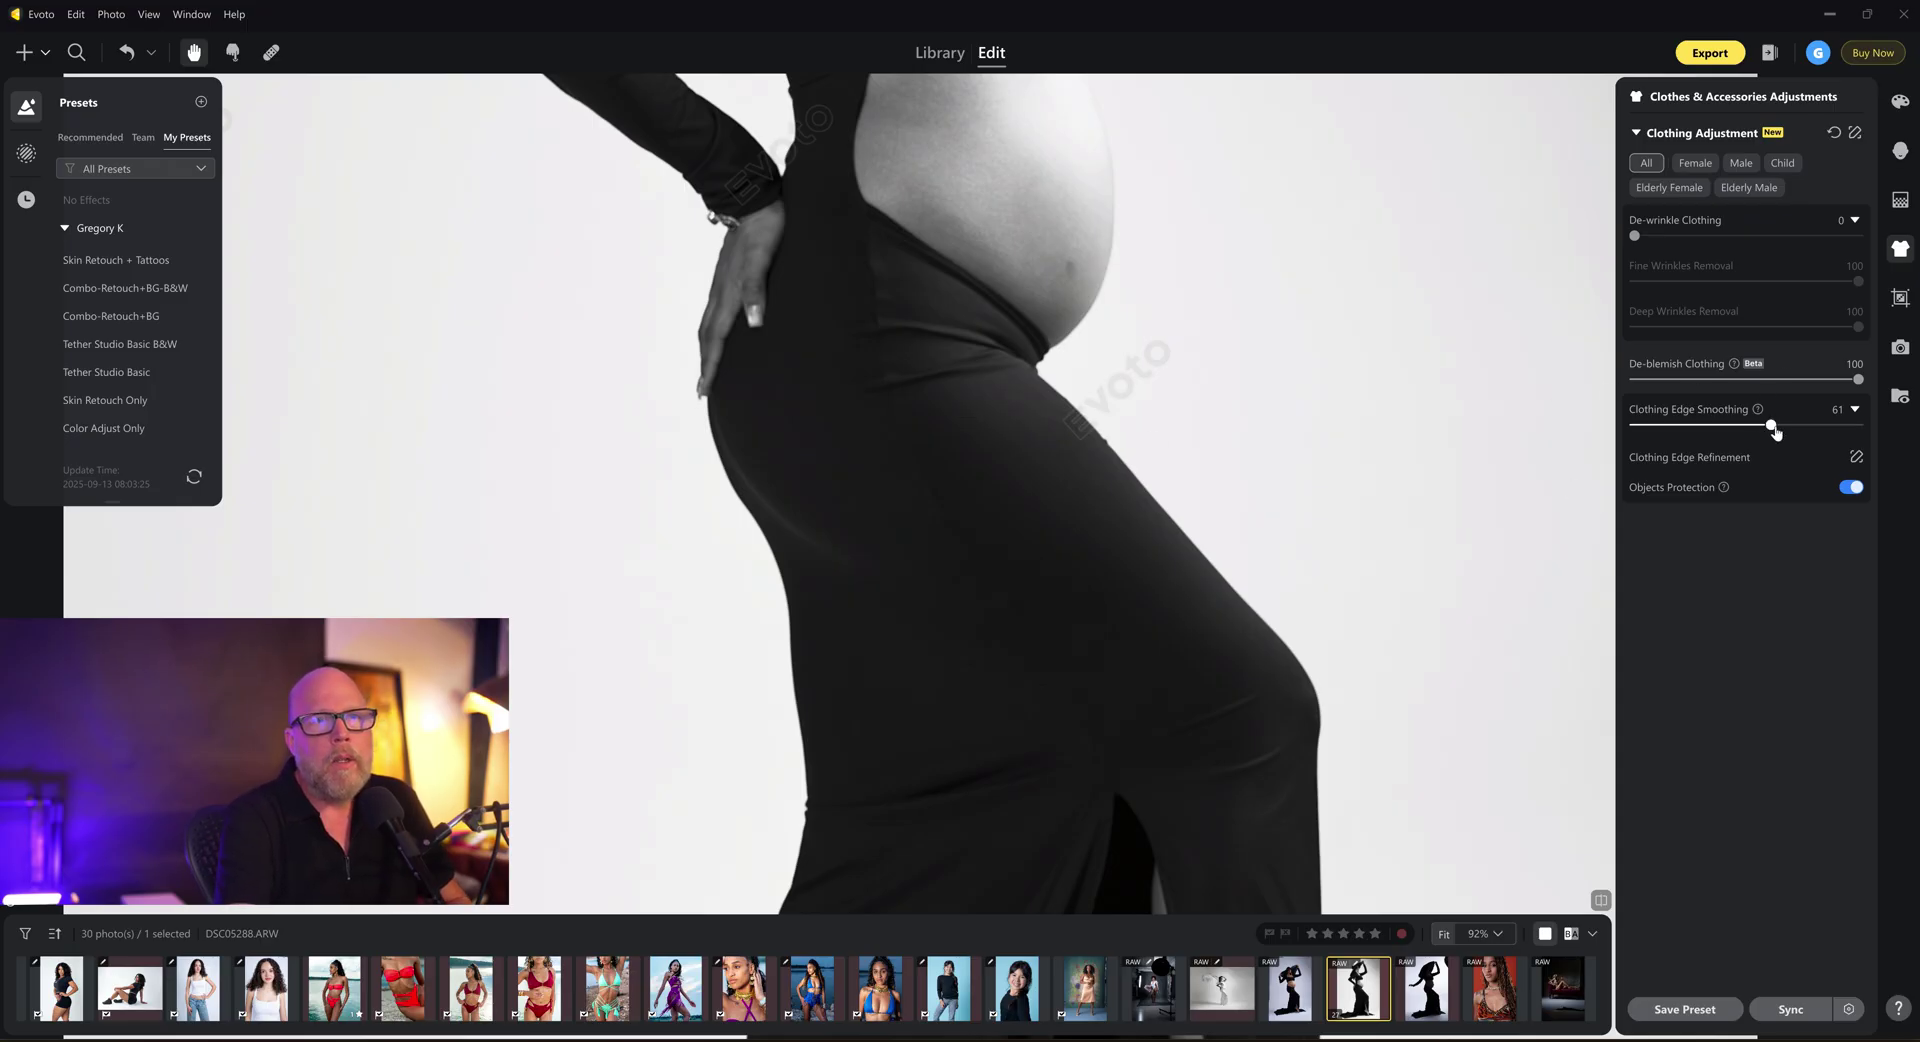
- Set Clothing Edge Smoothing to 100, check the whole dress, and open the peach-dress portrait
drag(1773, 428, 1908, 458)
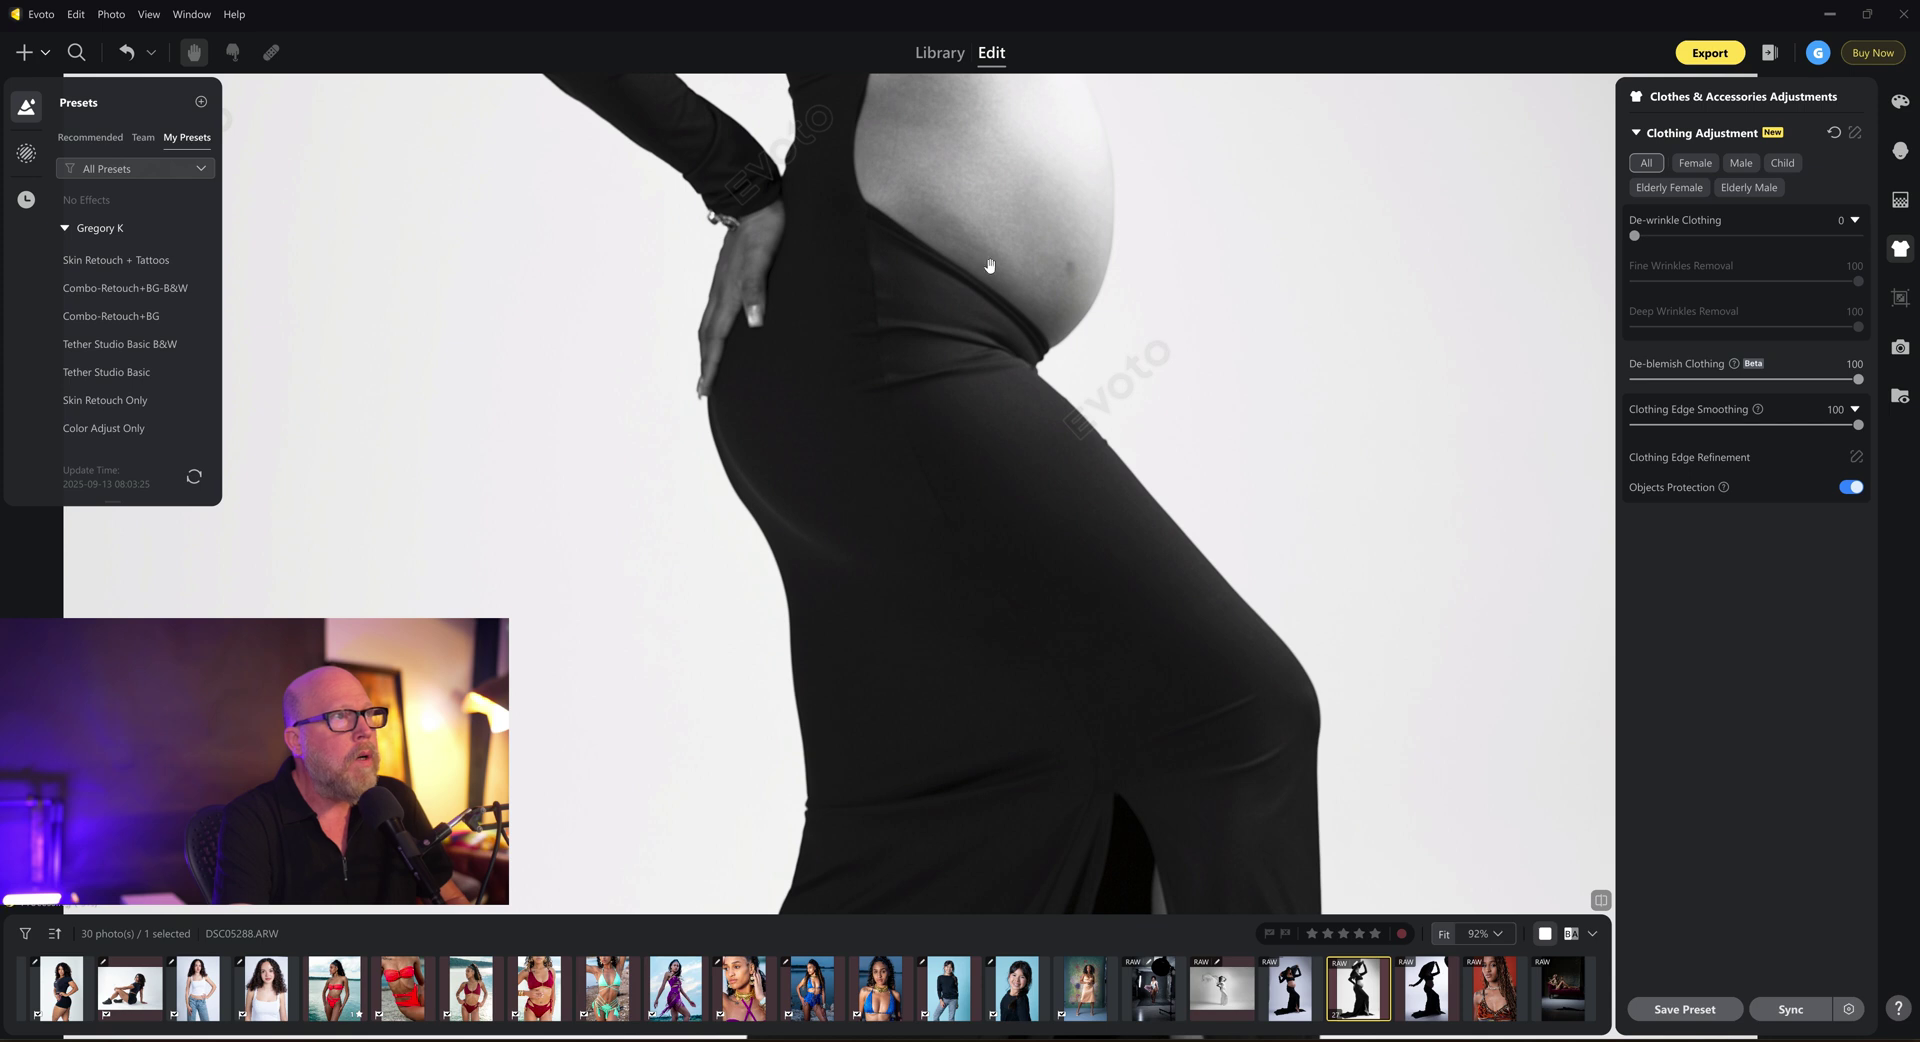
drag(946, 201, 872, 348)
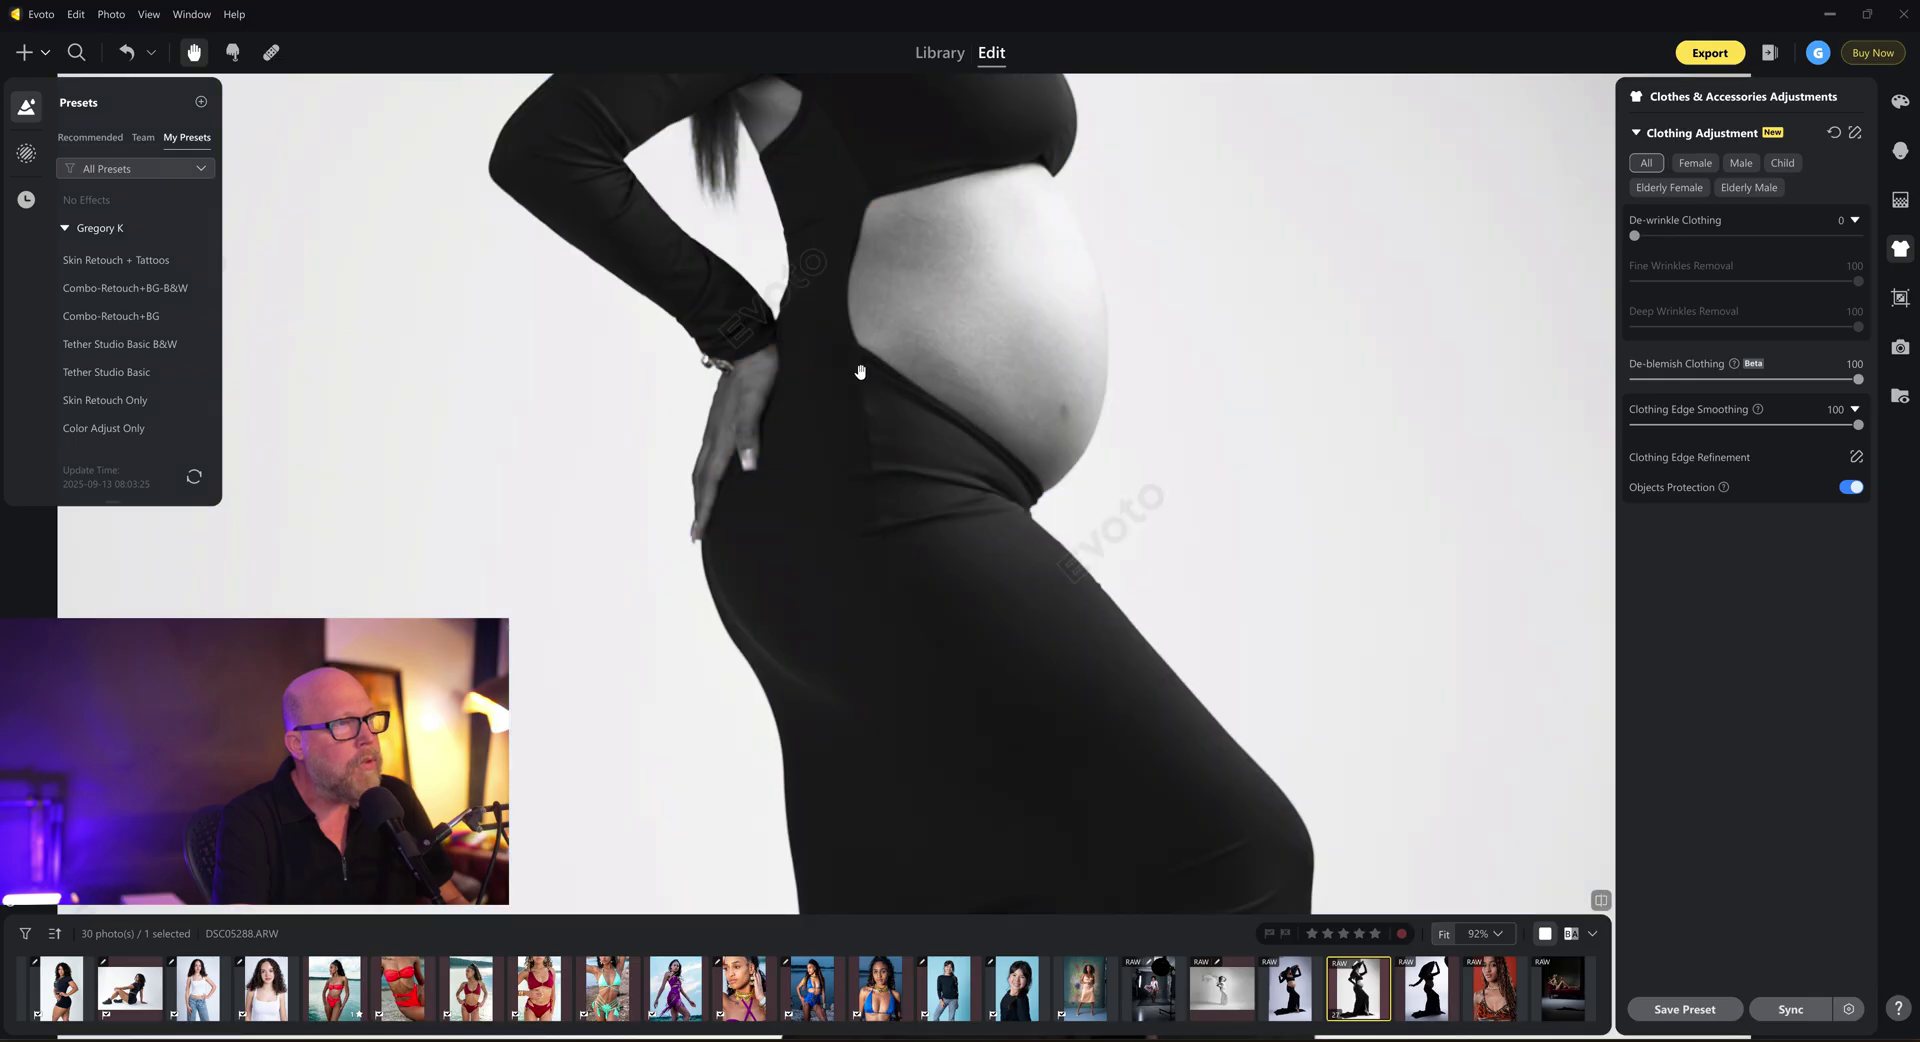
drag(994, 469, 989, 137)
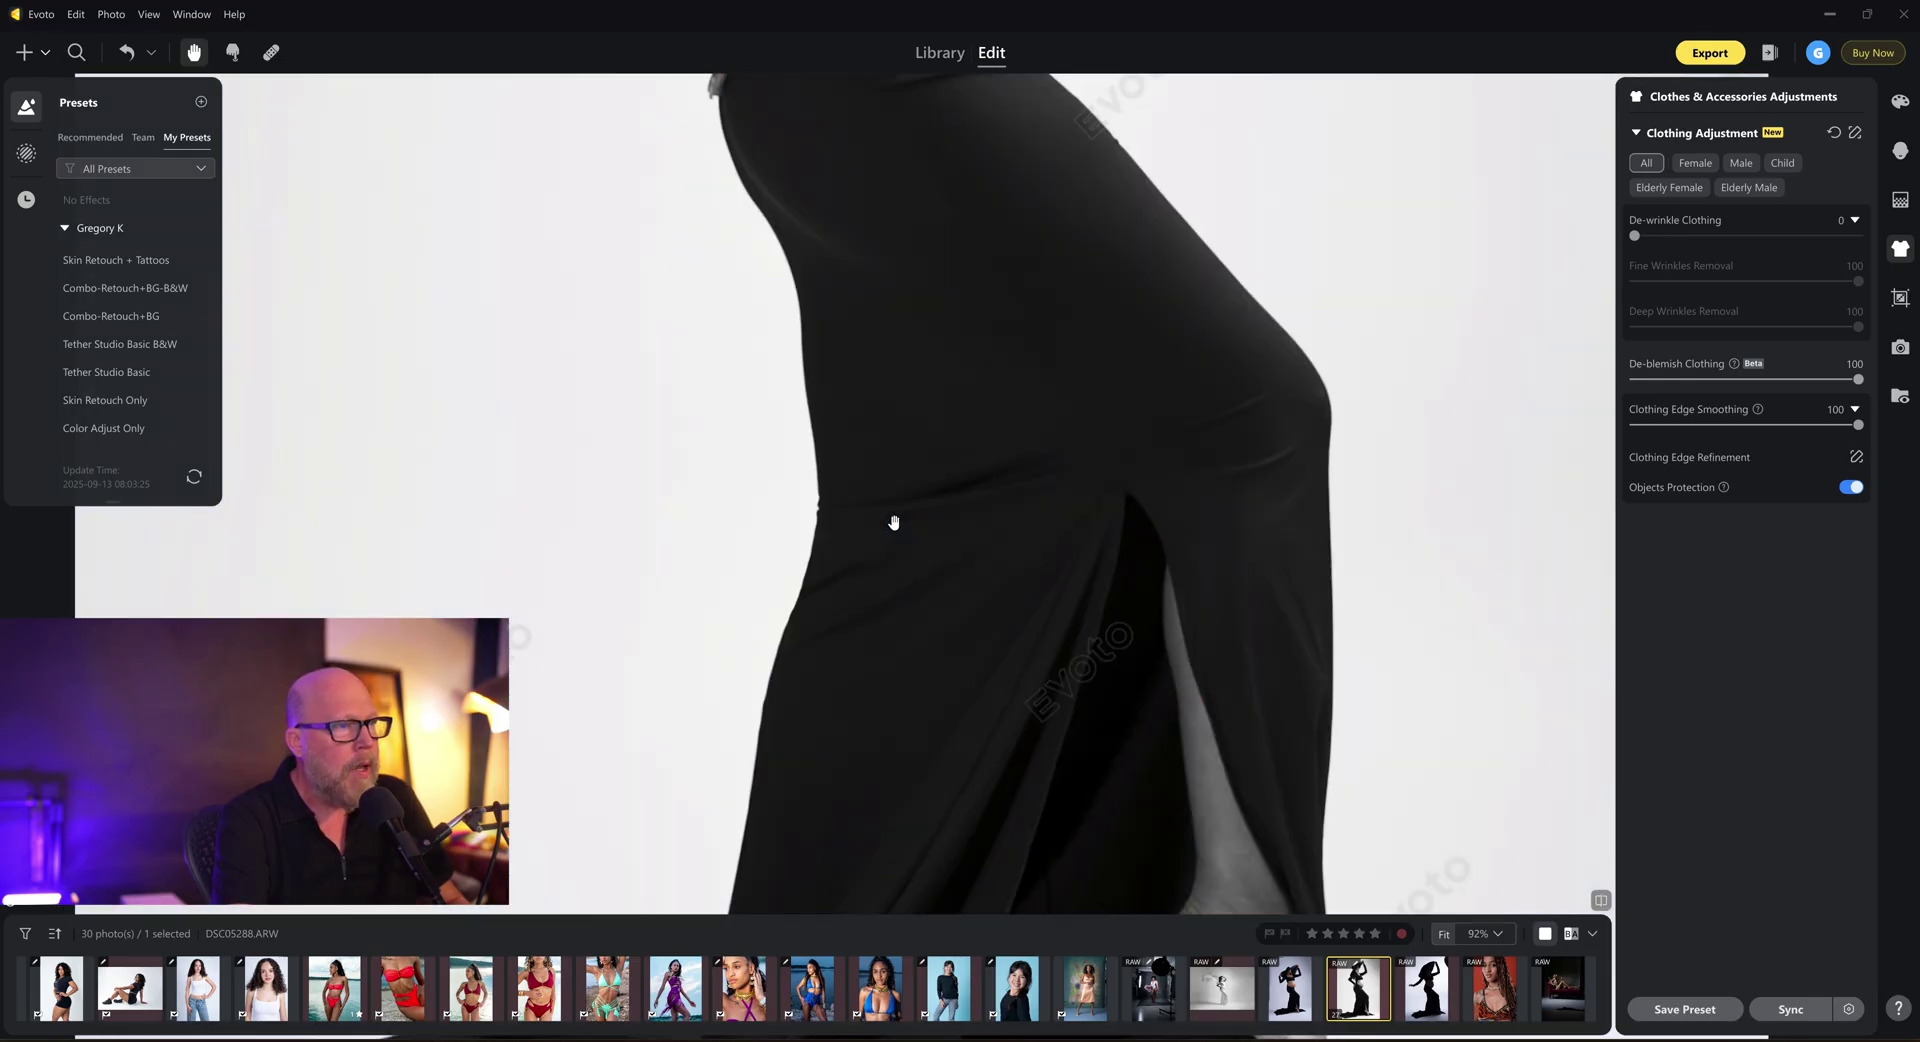
click(891, 519)
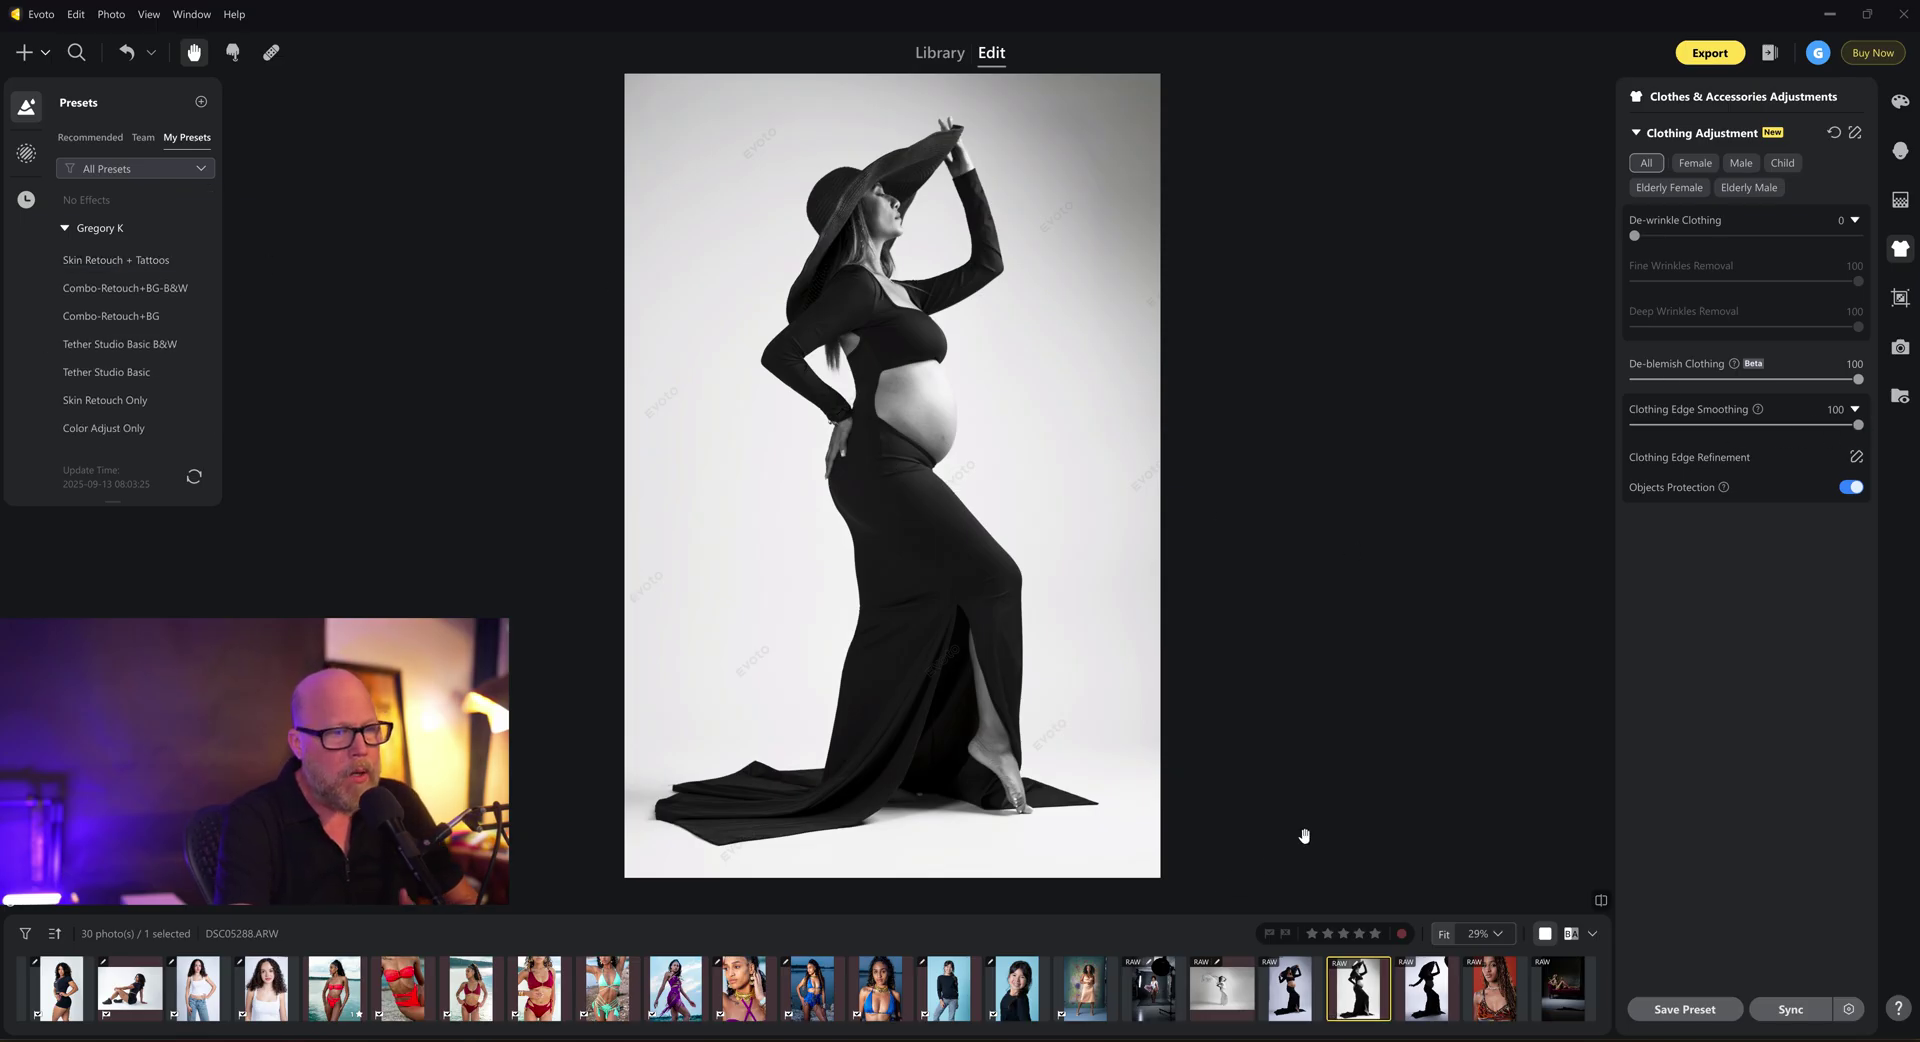
click(1090, 998)
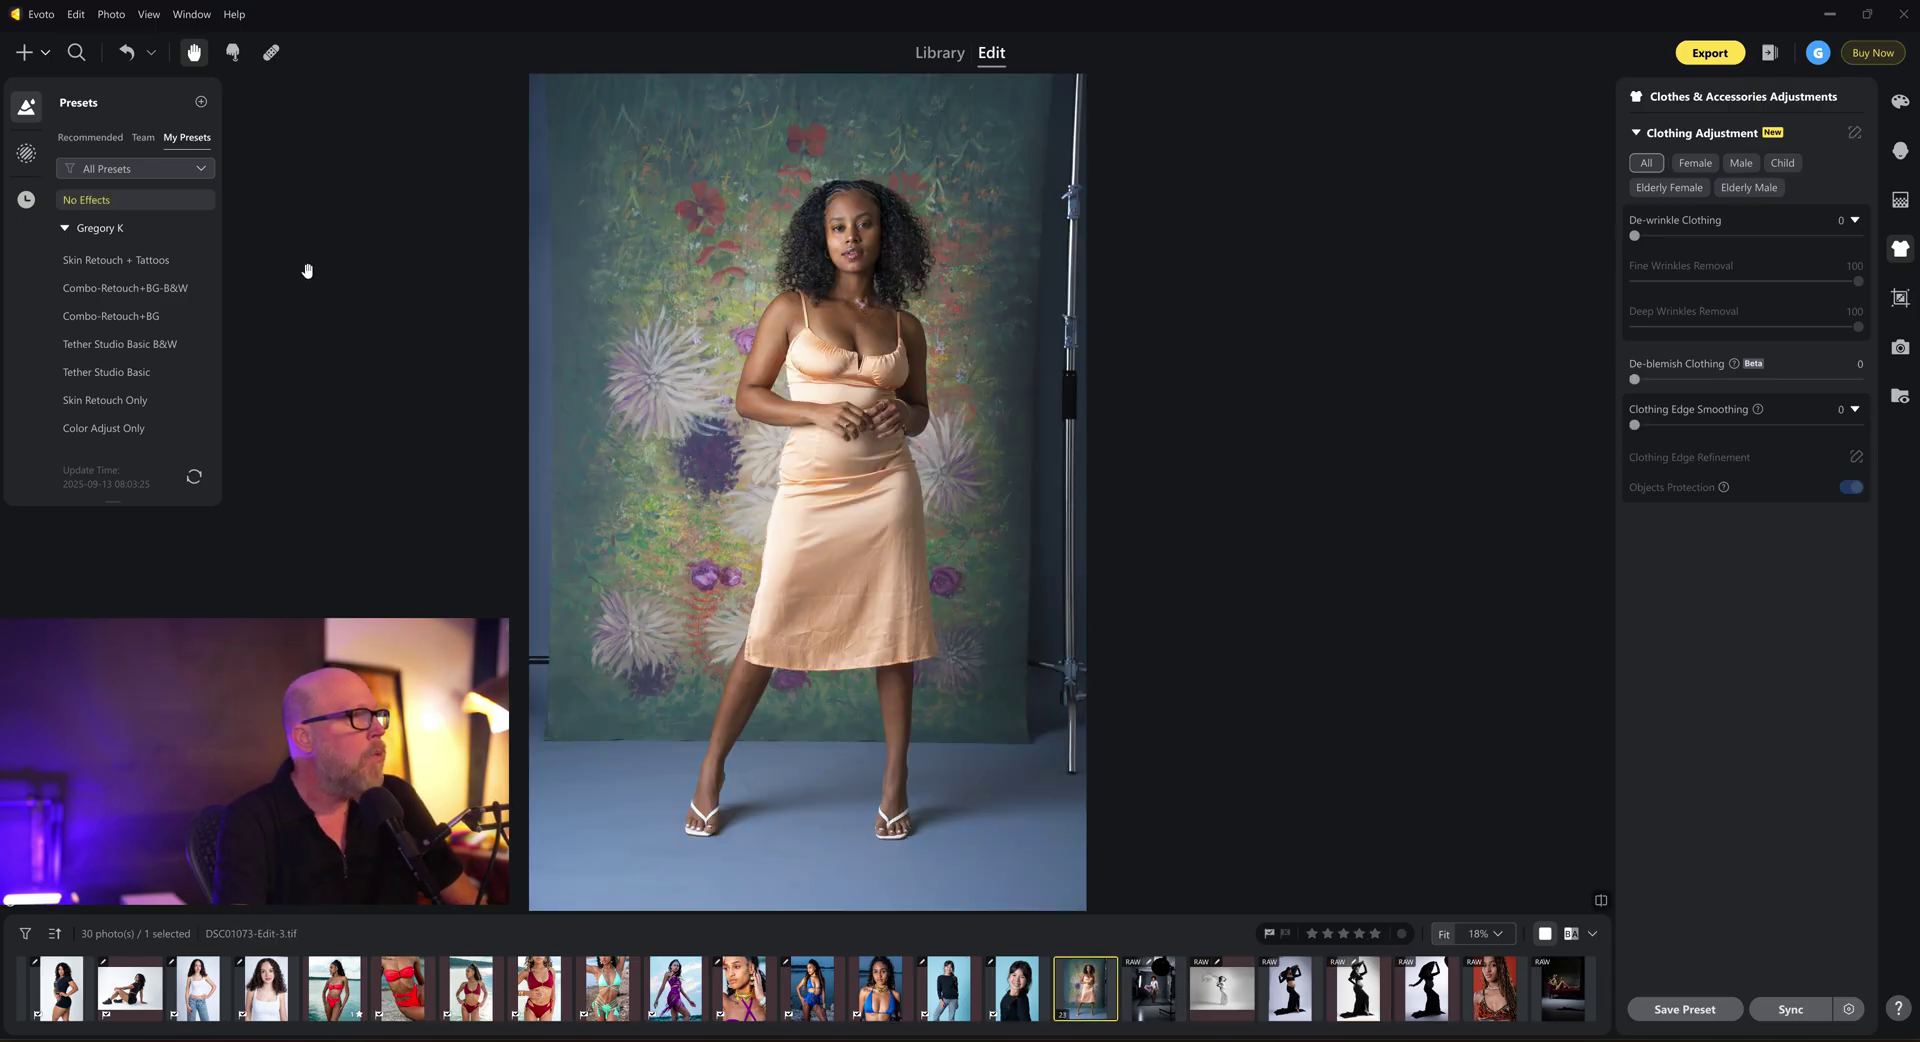
- Apply the Combo-Retouch+BG preset to the peach-dress photo and bring up the crop frame
click(129, 324)
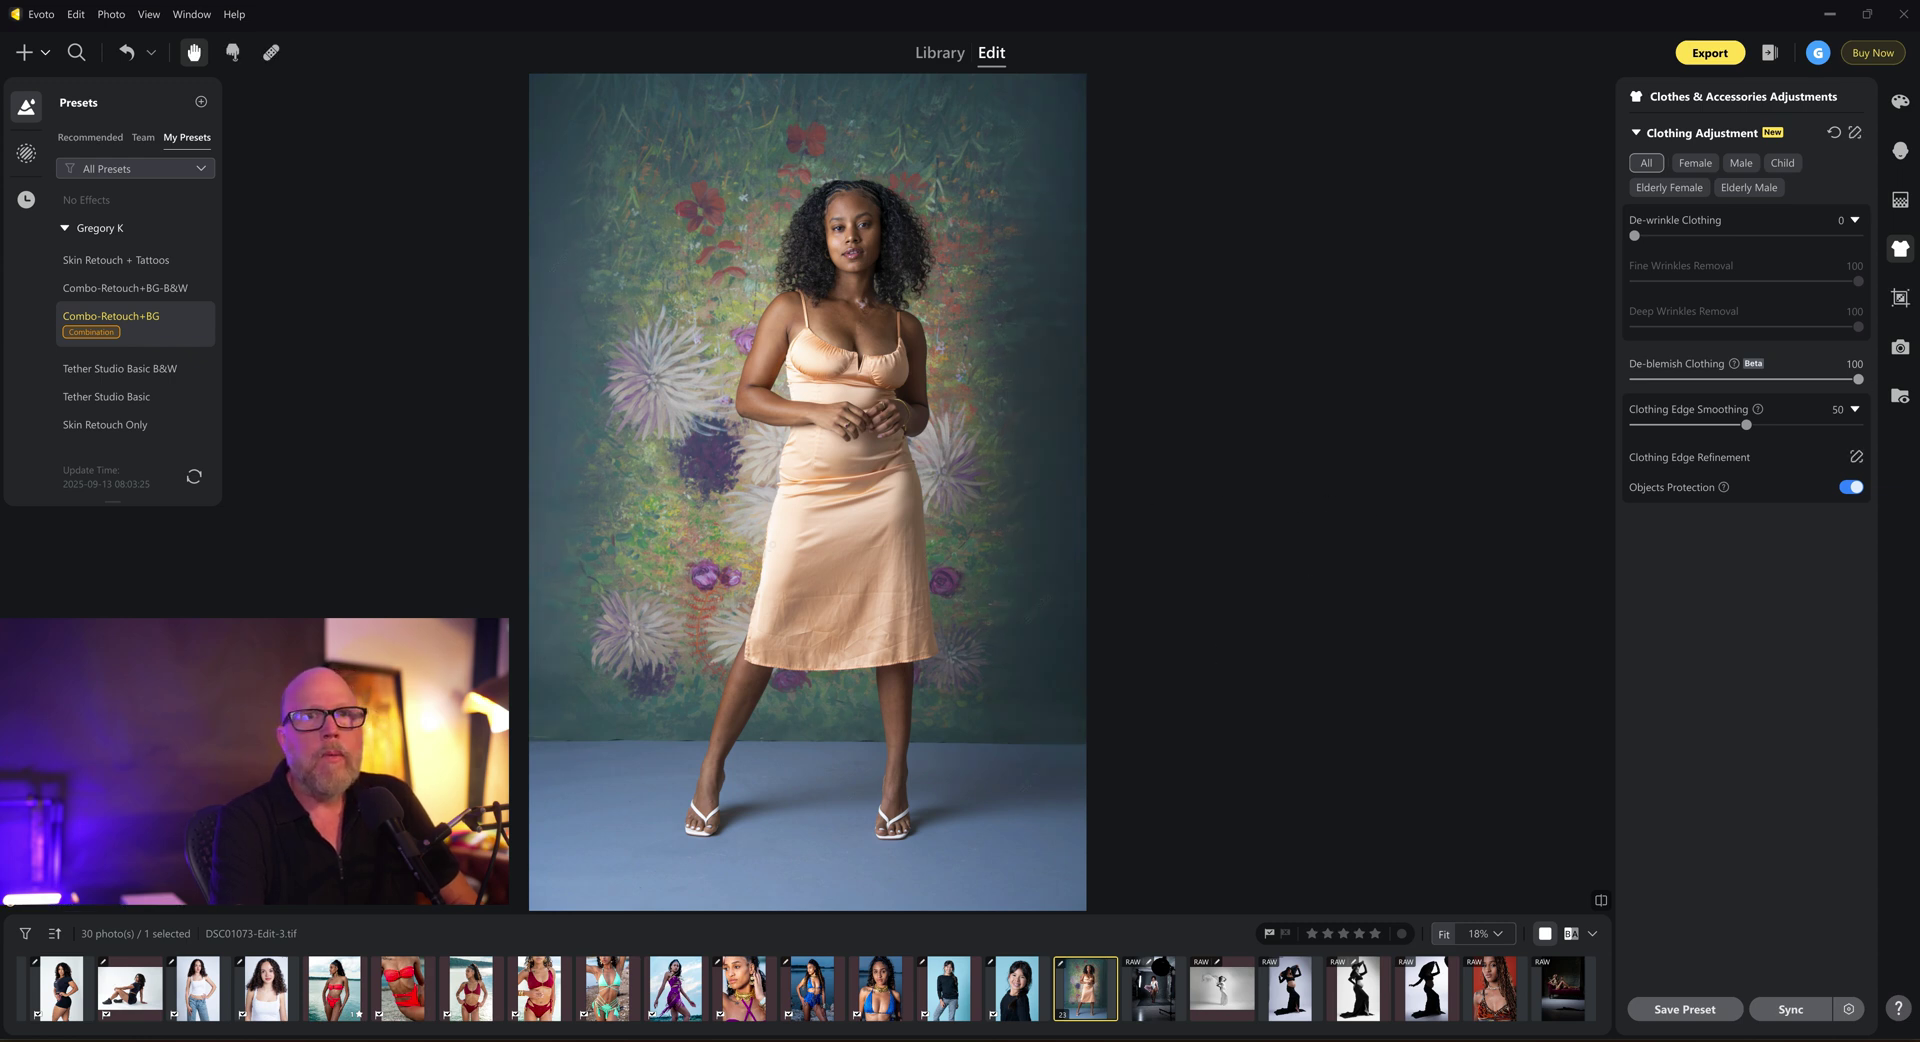
click(1900, 297)
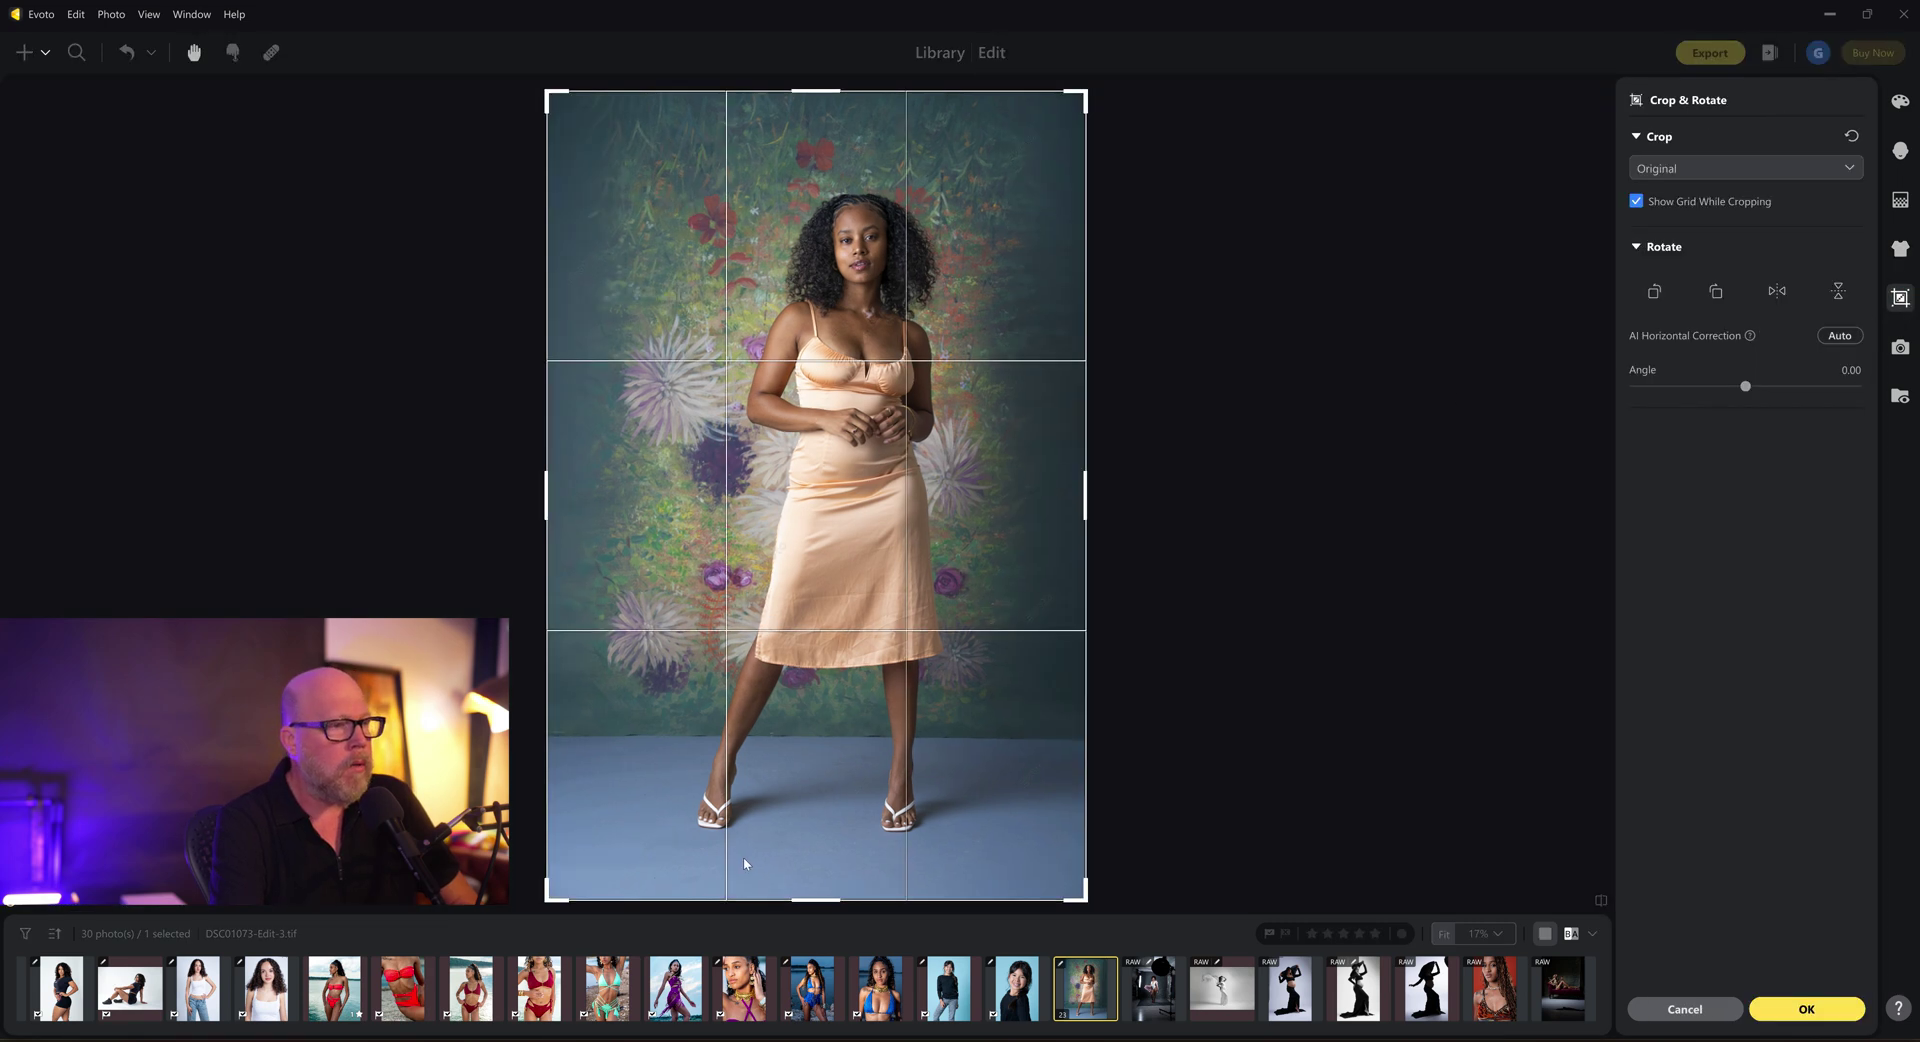
- Tighten the fixed 2:3 crop around the woman in the peach dress and commit it
drag(754, 893, 753, 868)
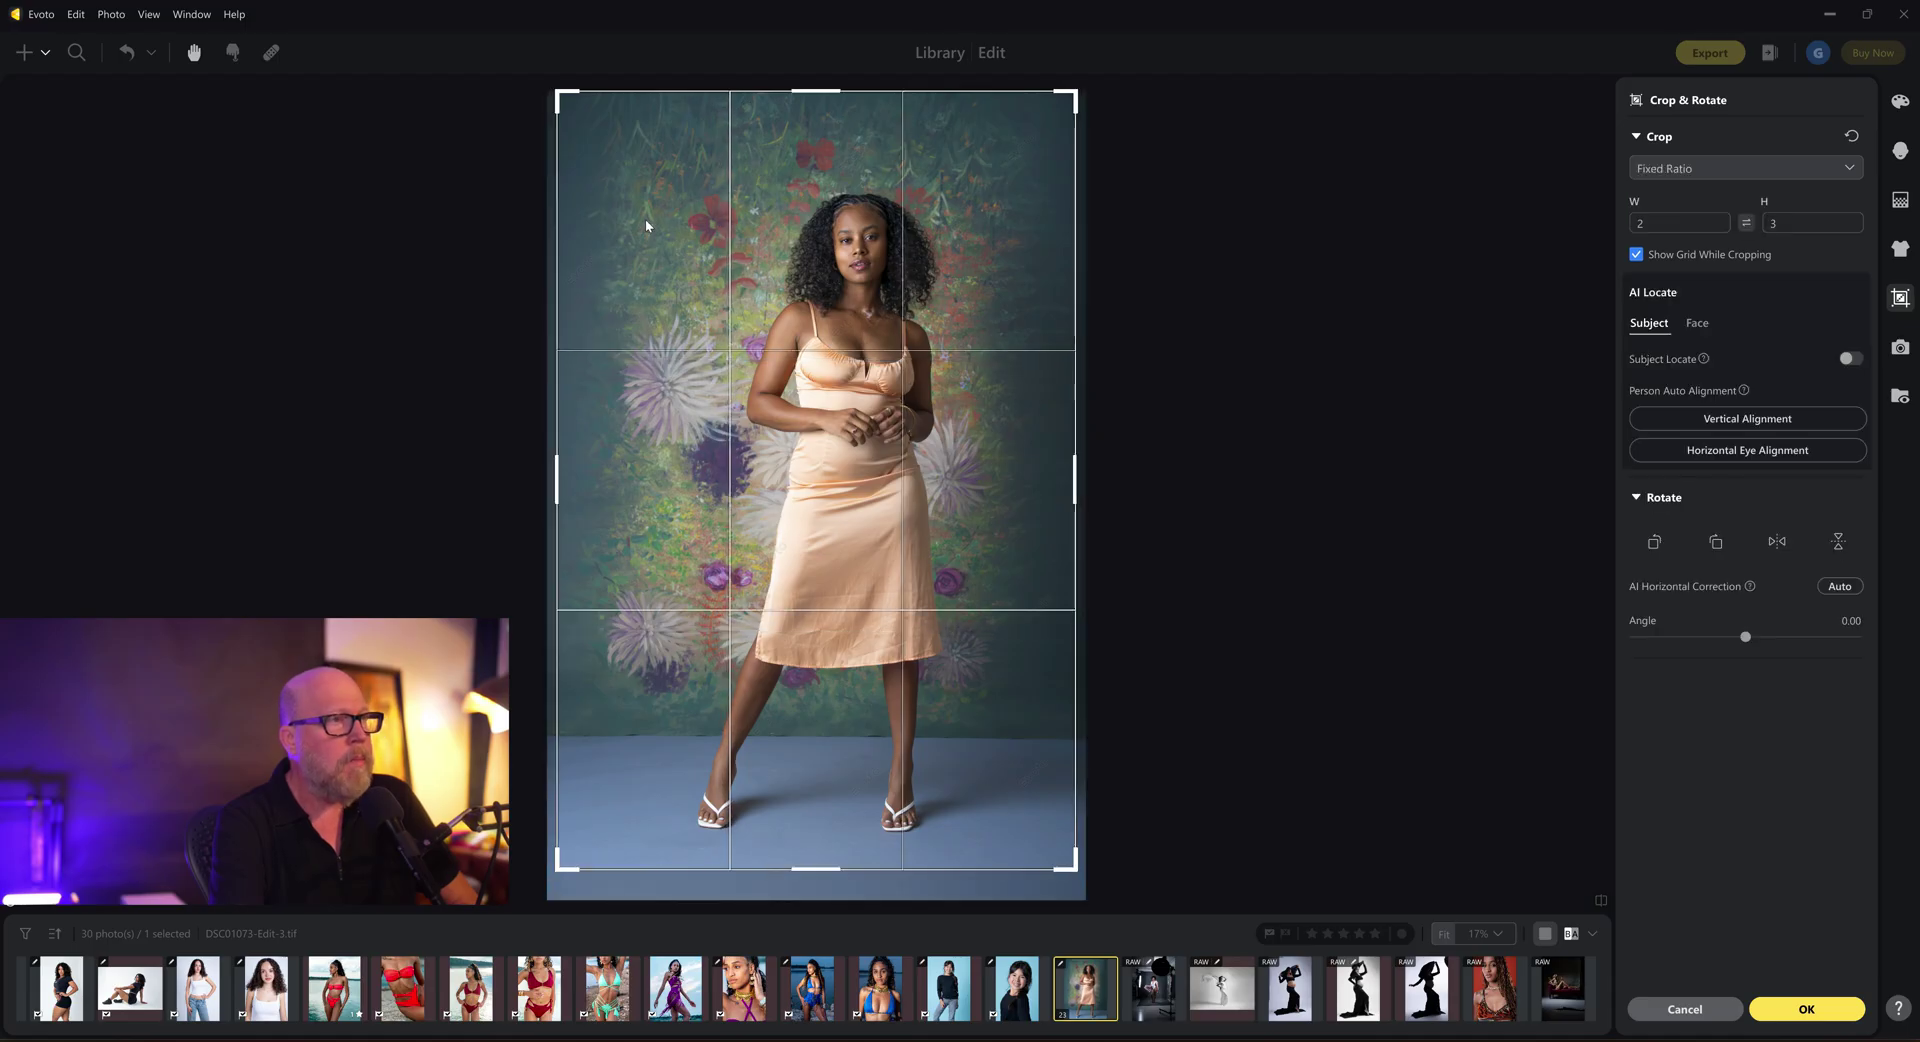
drag(557, 193, 816, 367)
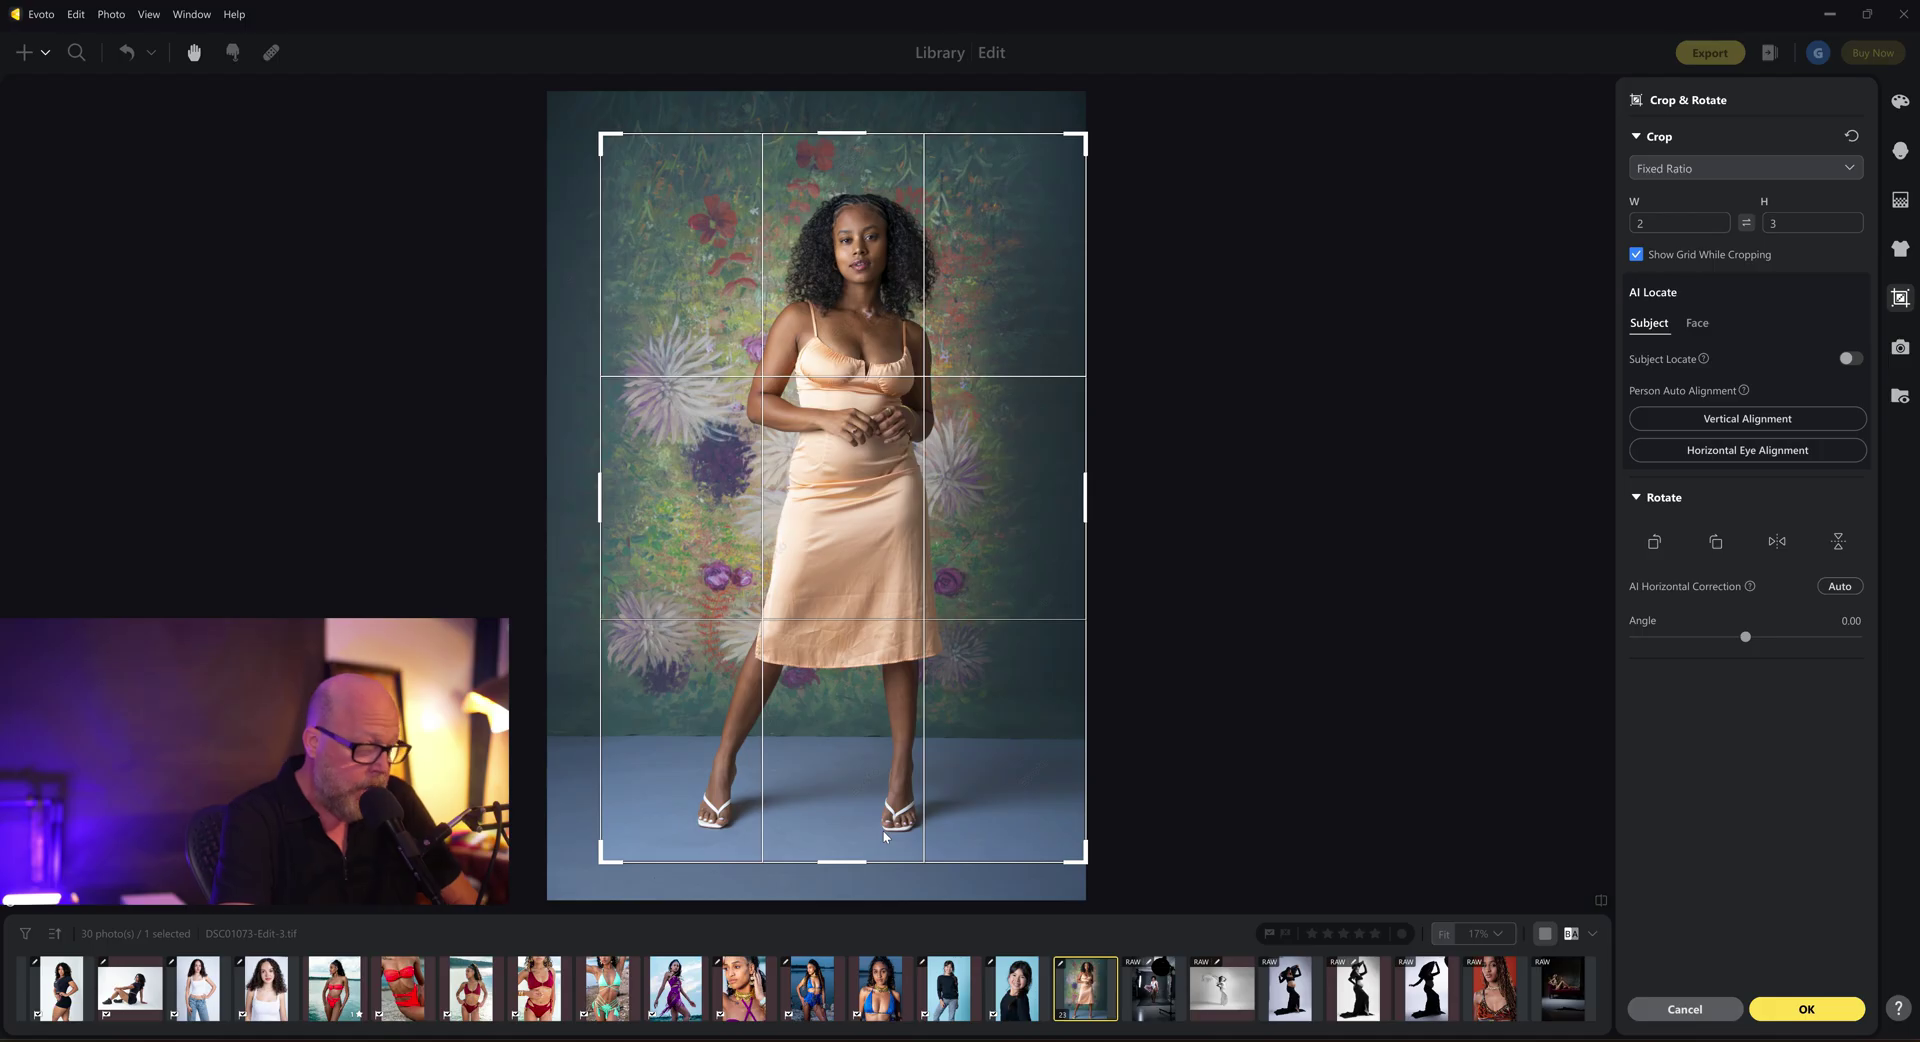
key(Return)
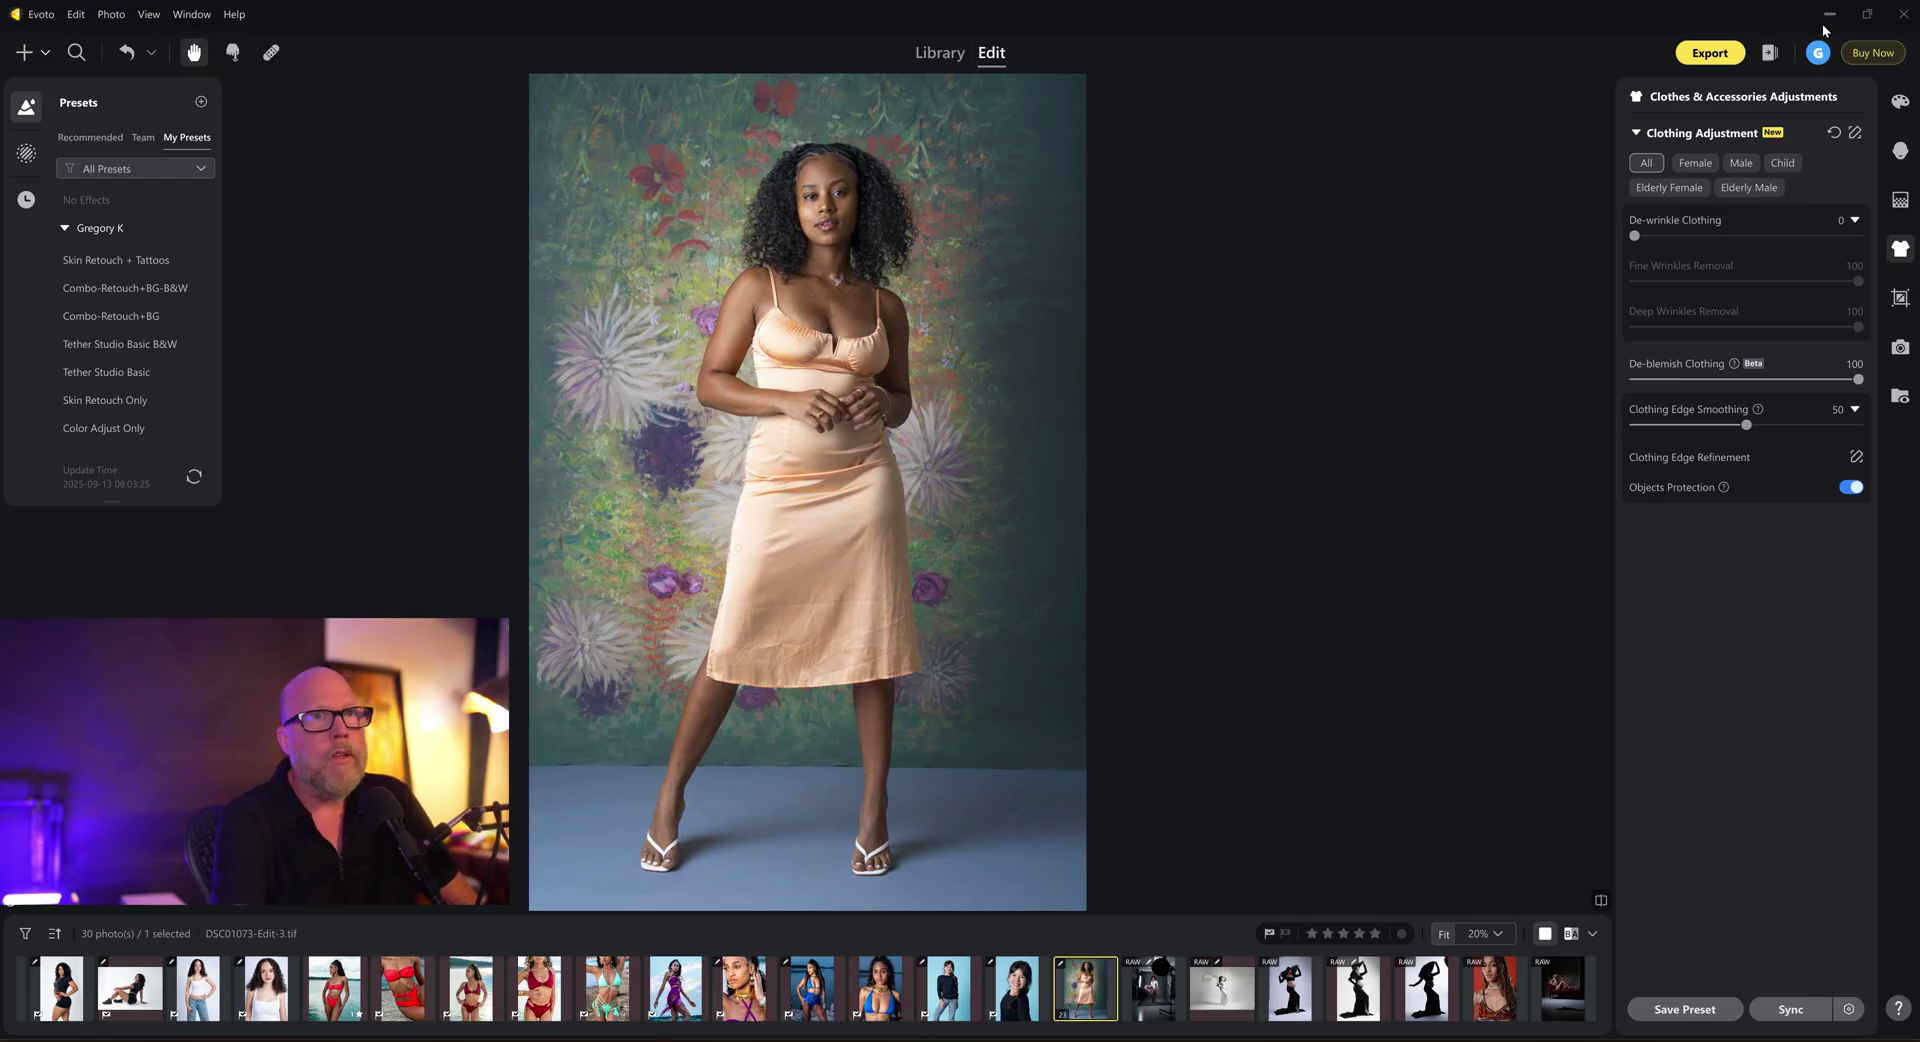
click(271, 52)
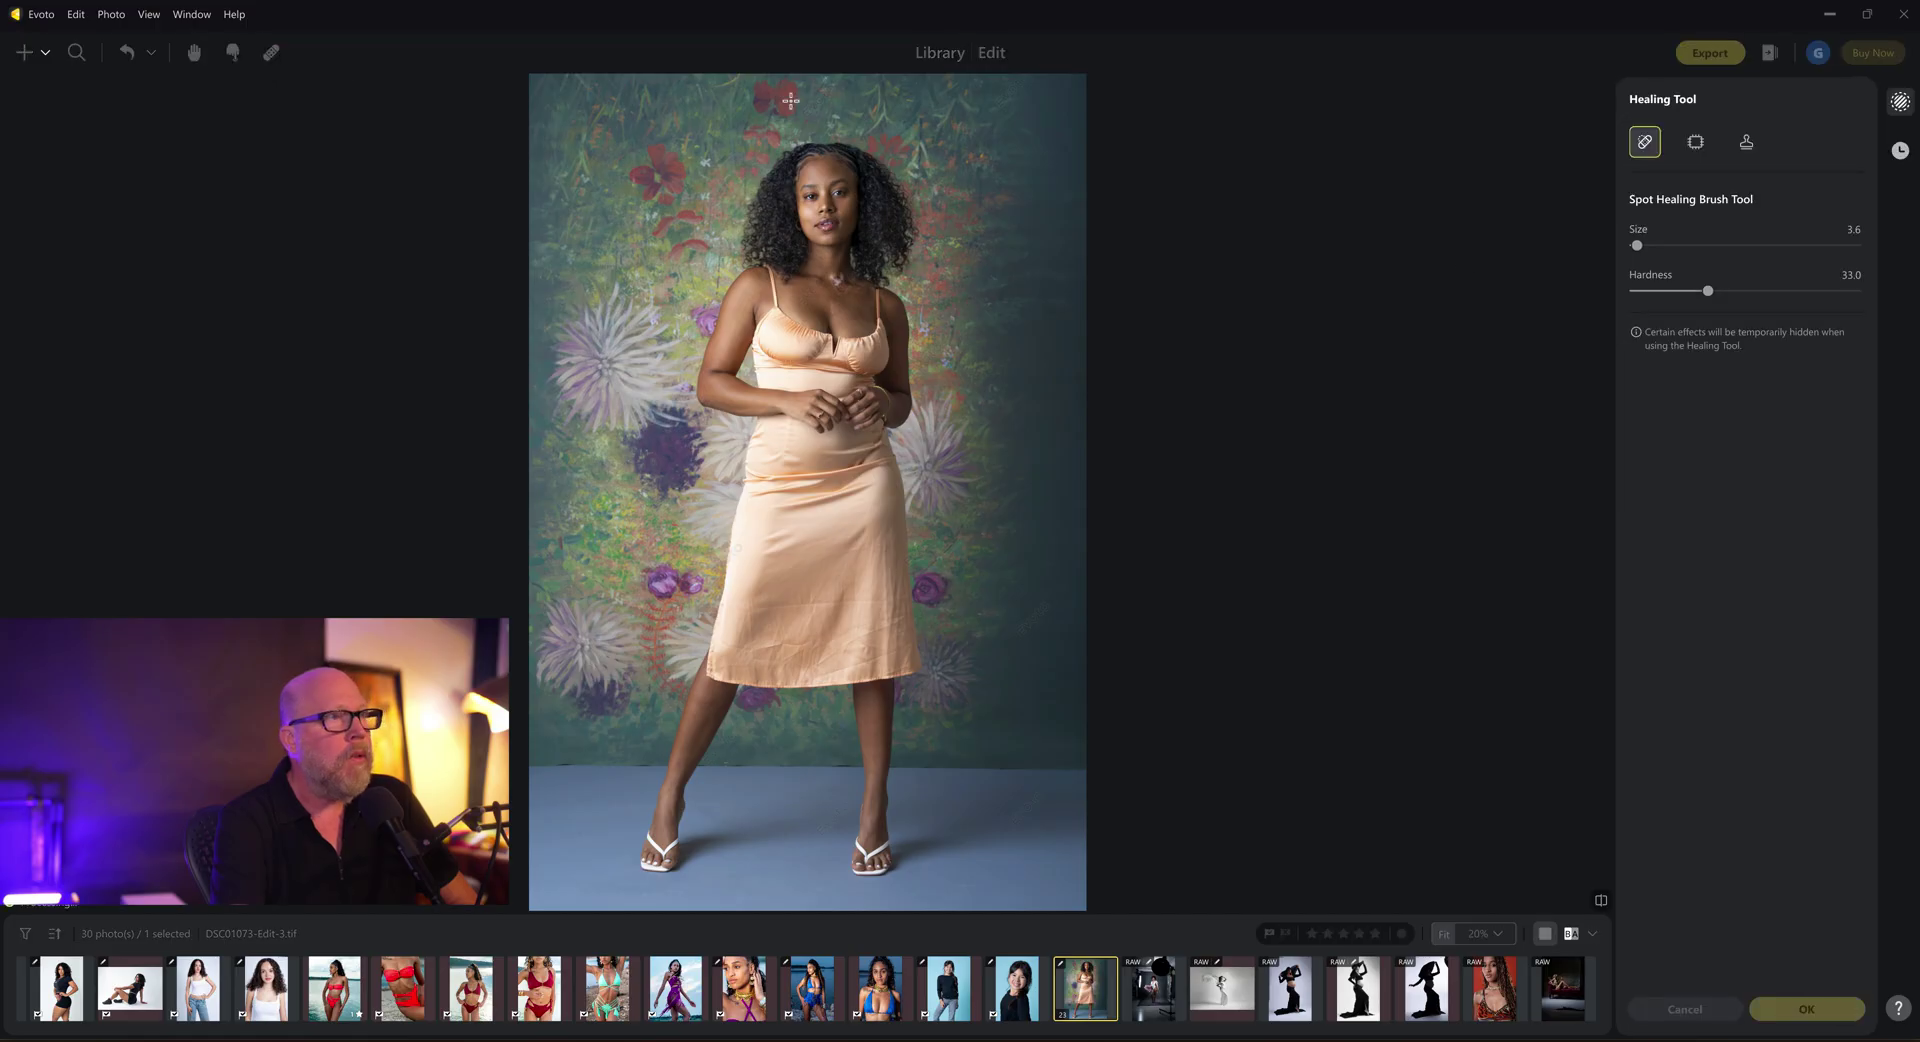
click(1745, 141)
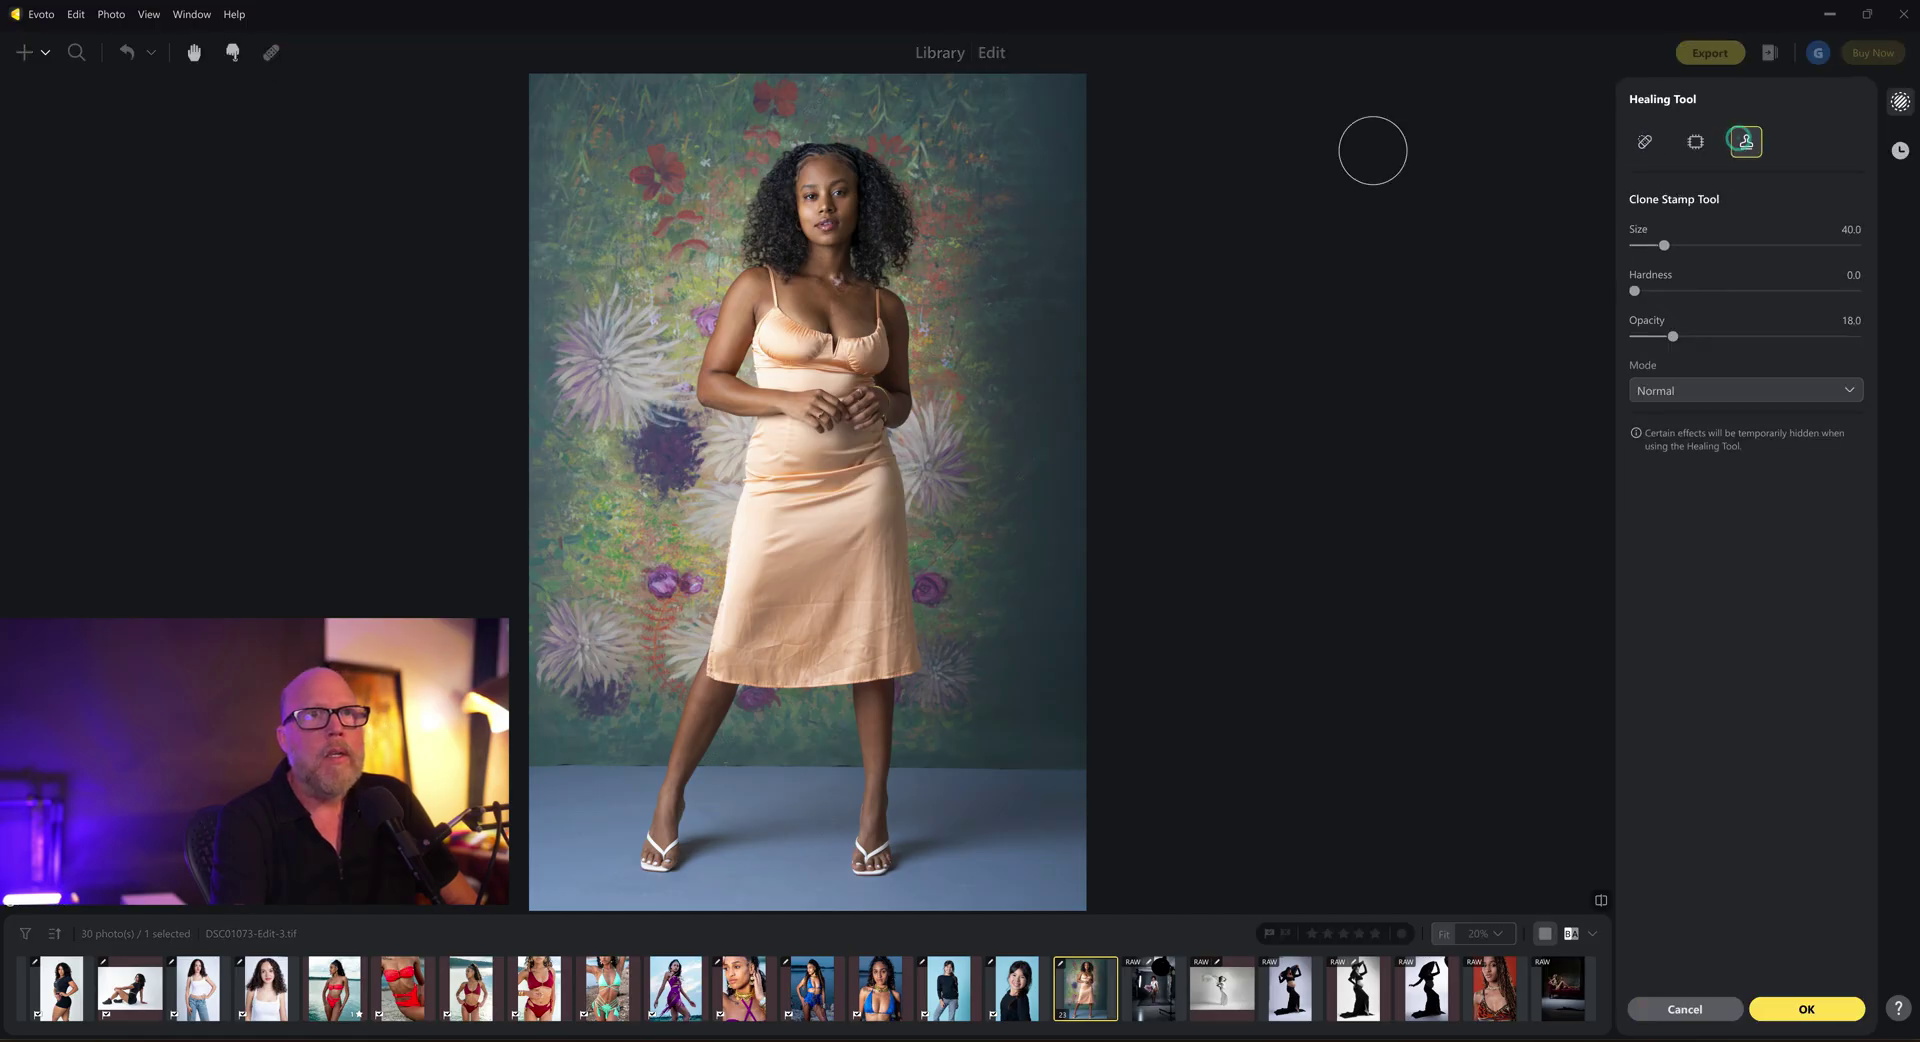
alt+click(985, 127)
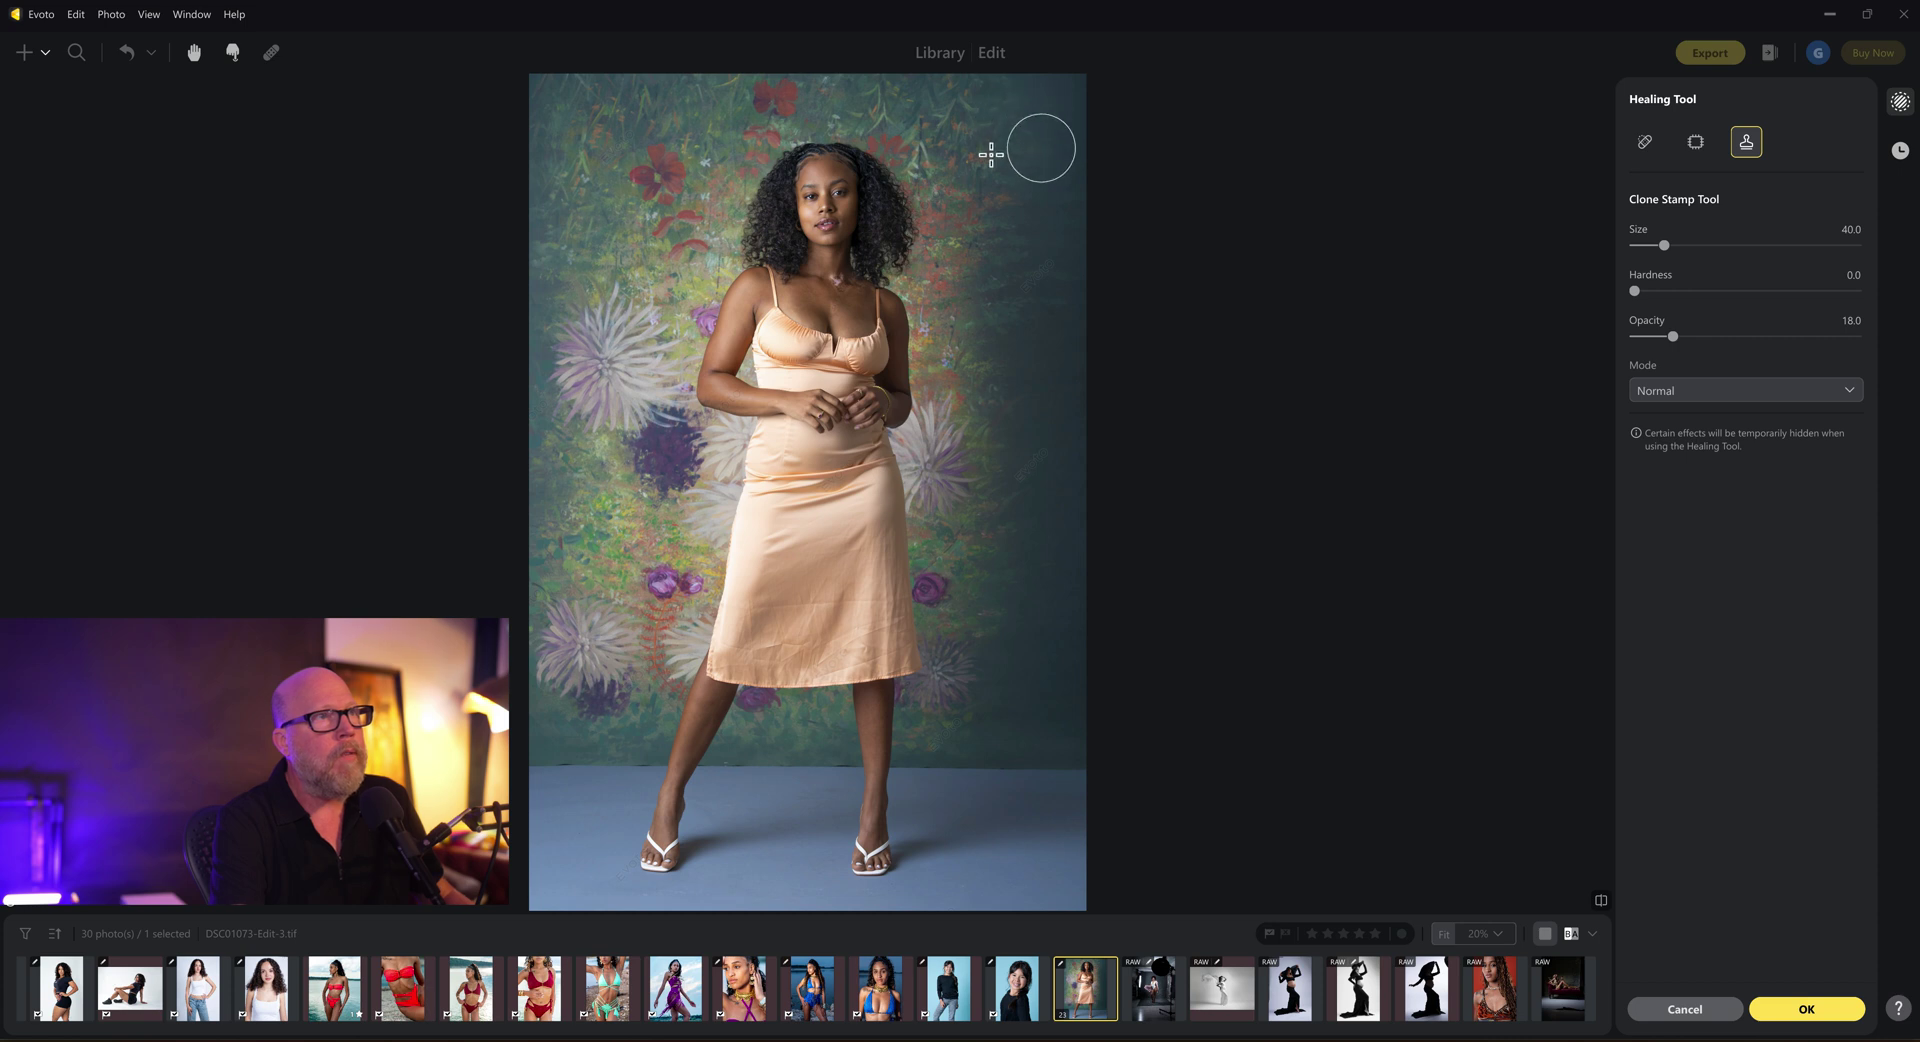
drag(1033, 189, 1024, 133)
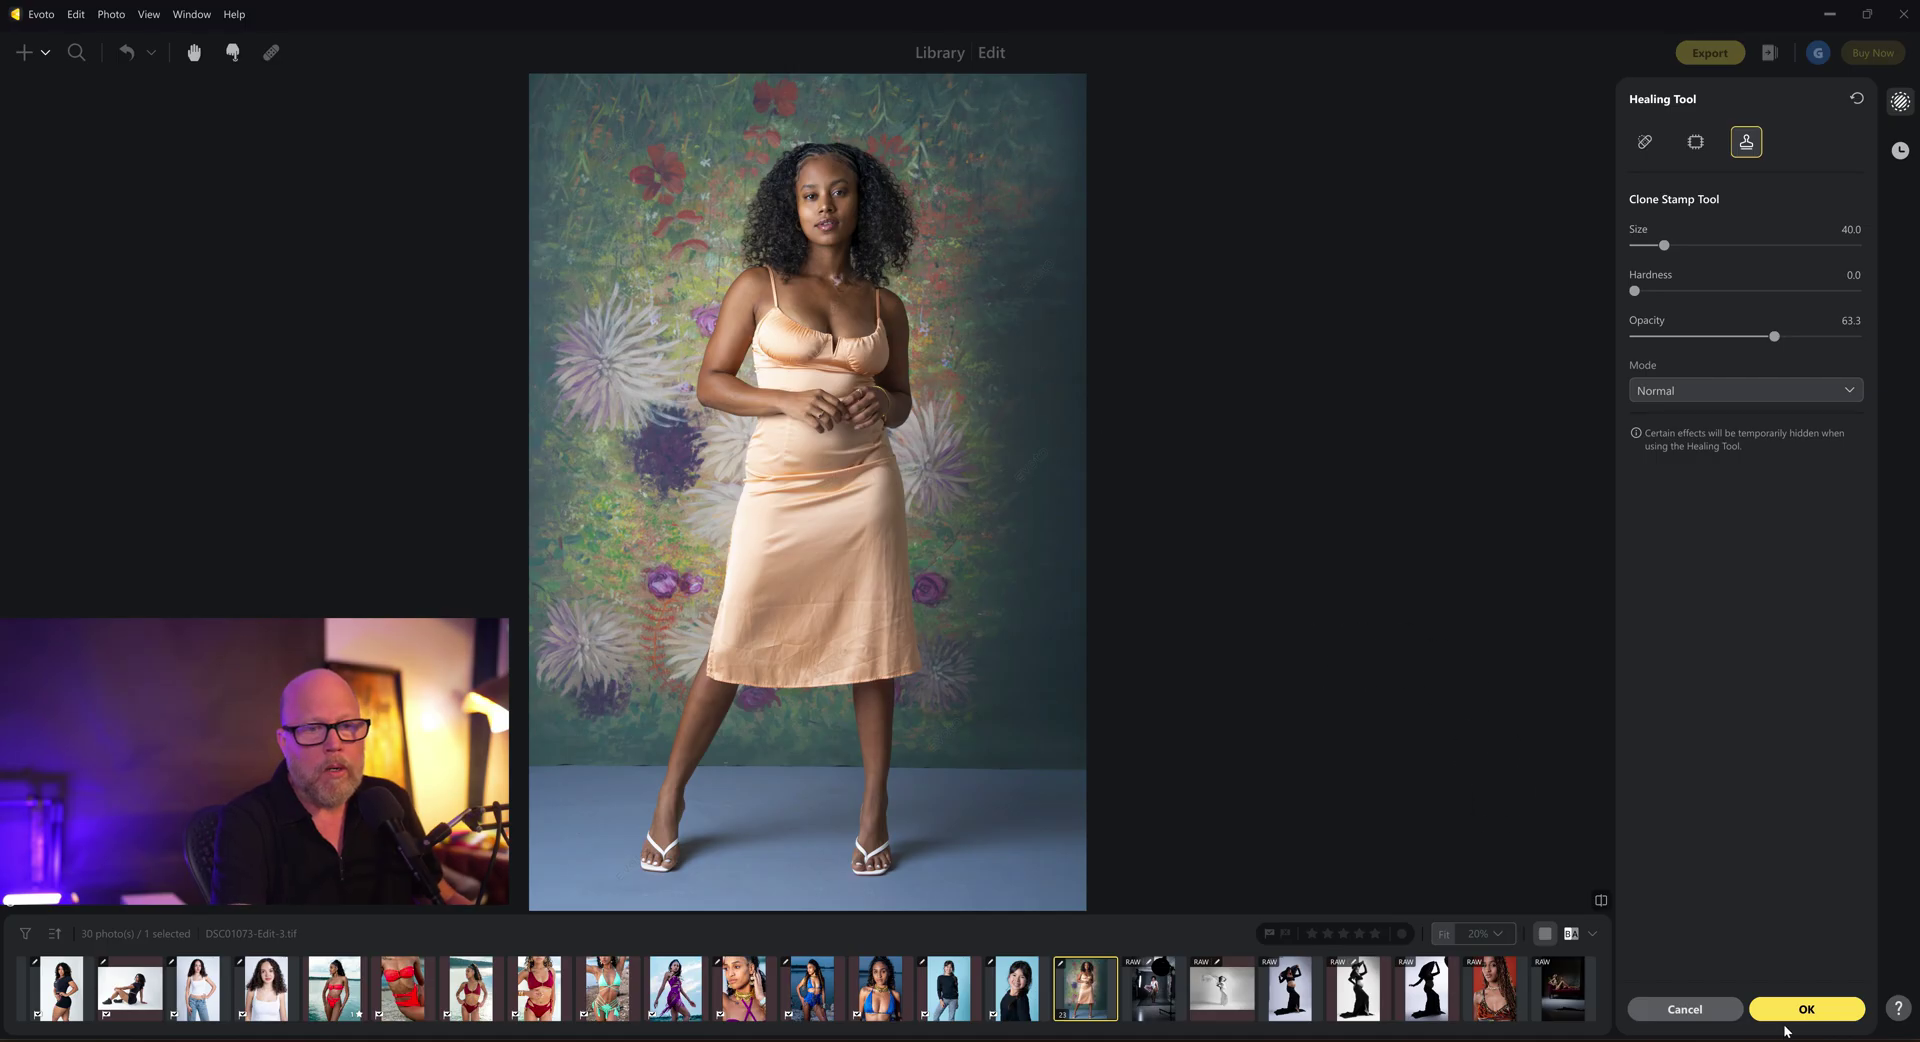
click(1740, 1016)
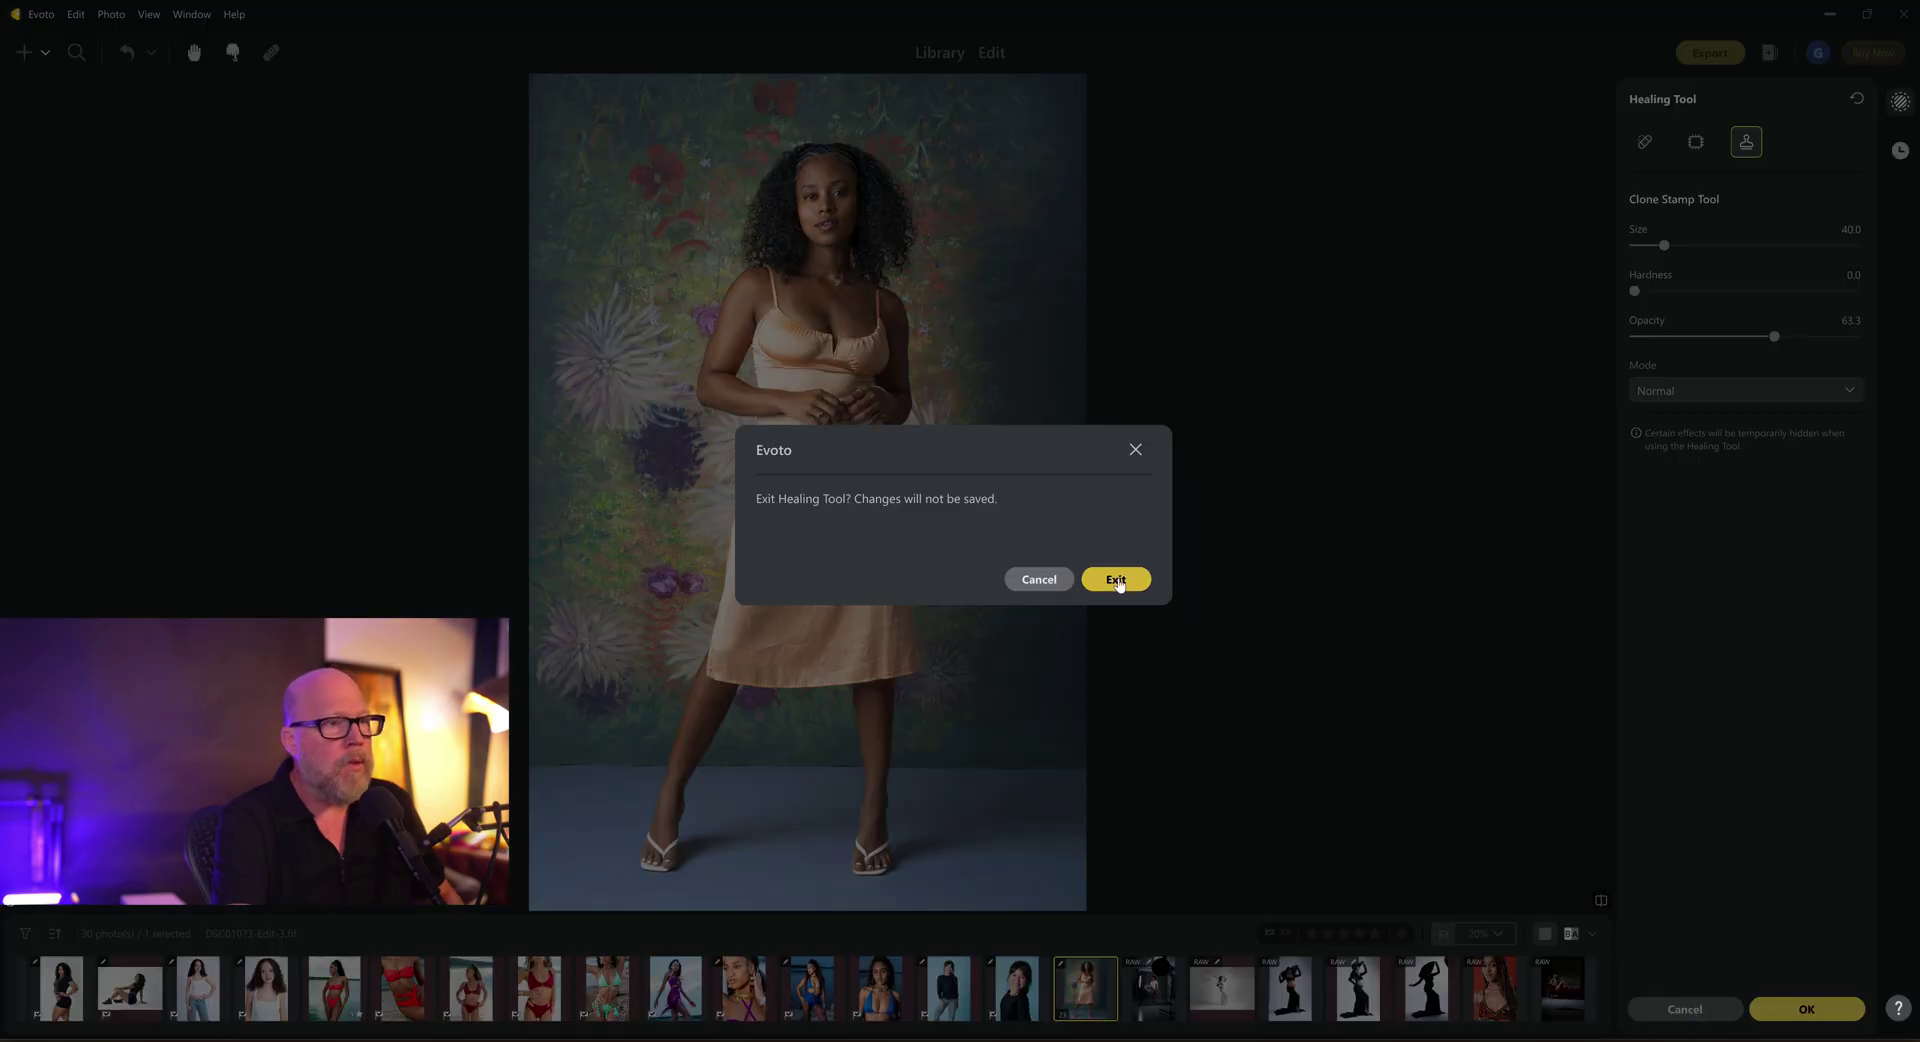
click(1116, 577)
- Recentre the full figure and raise De-wrinkle Clothing to 82 to smooth the dress creases
scroll(857, 193, up, 3)
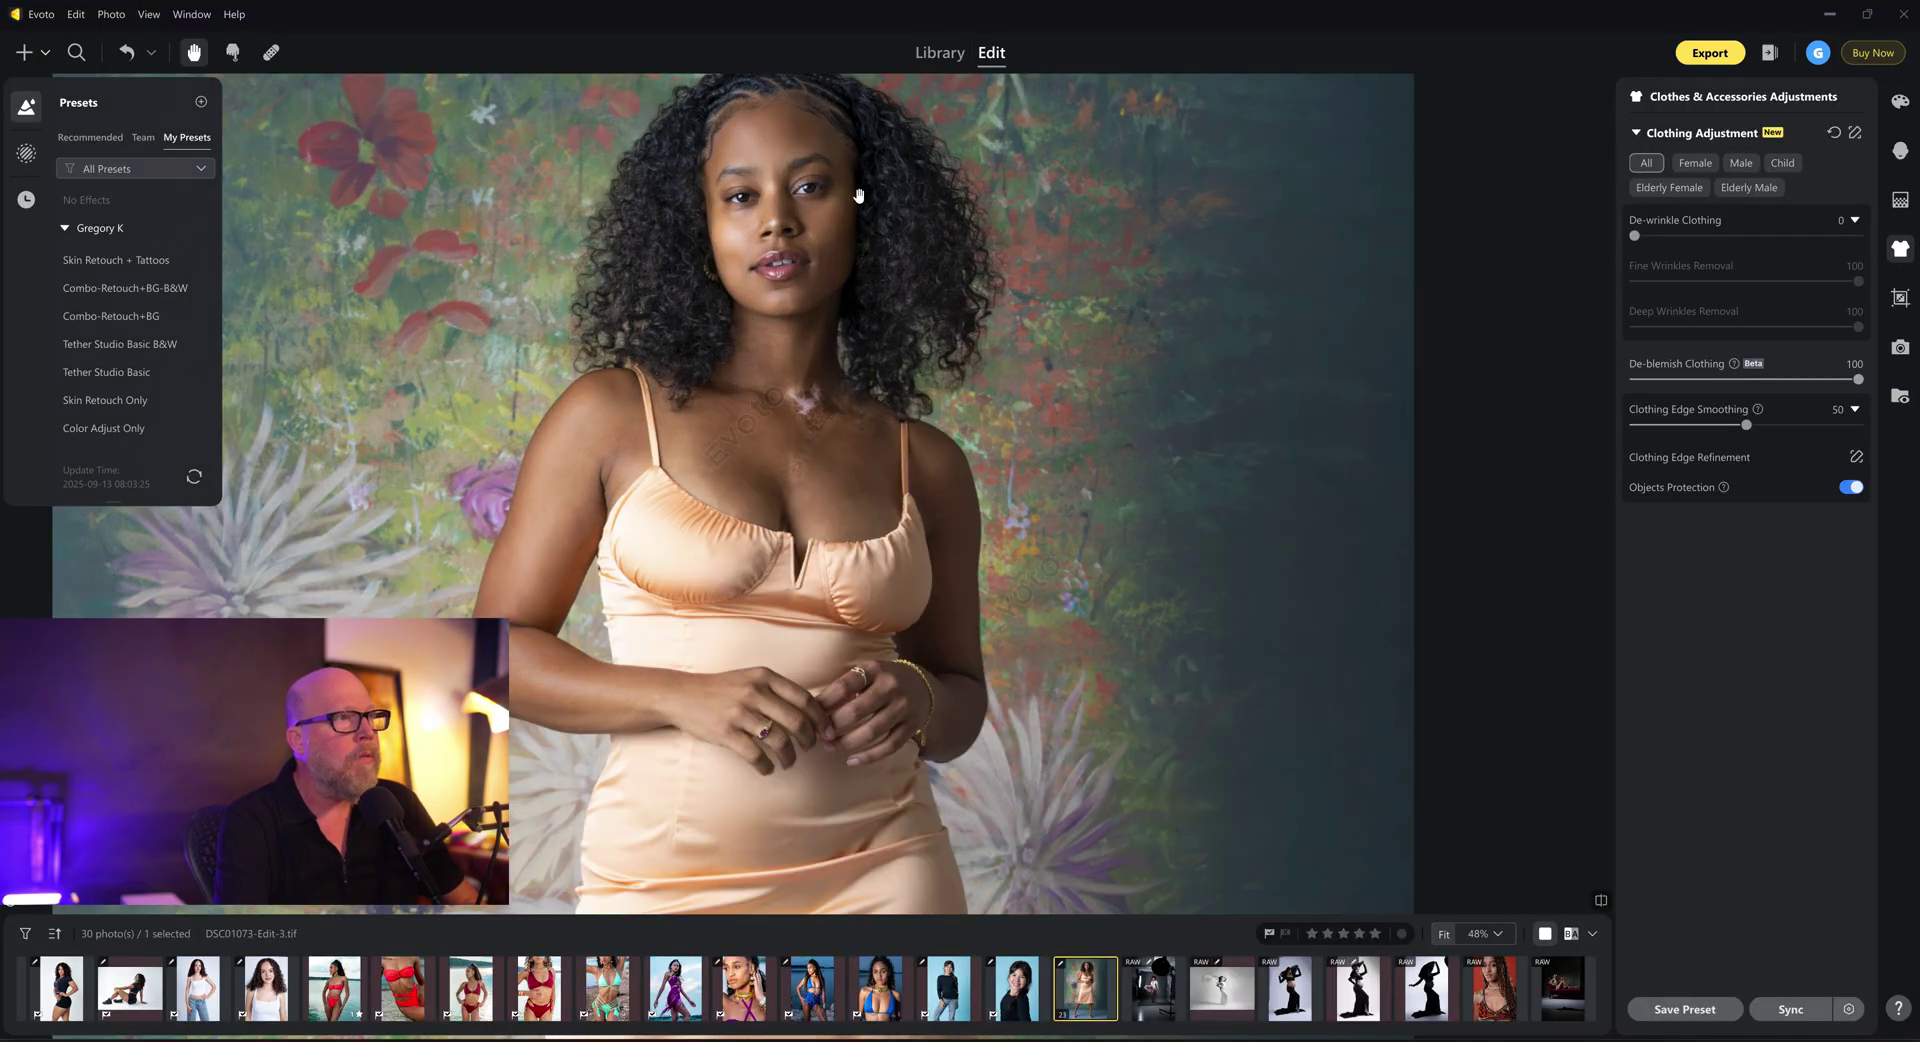
scroll(821, 208, down, 5)
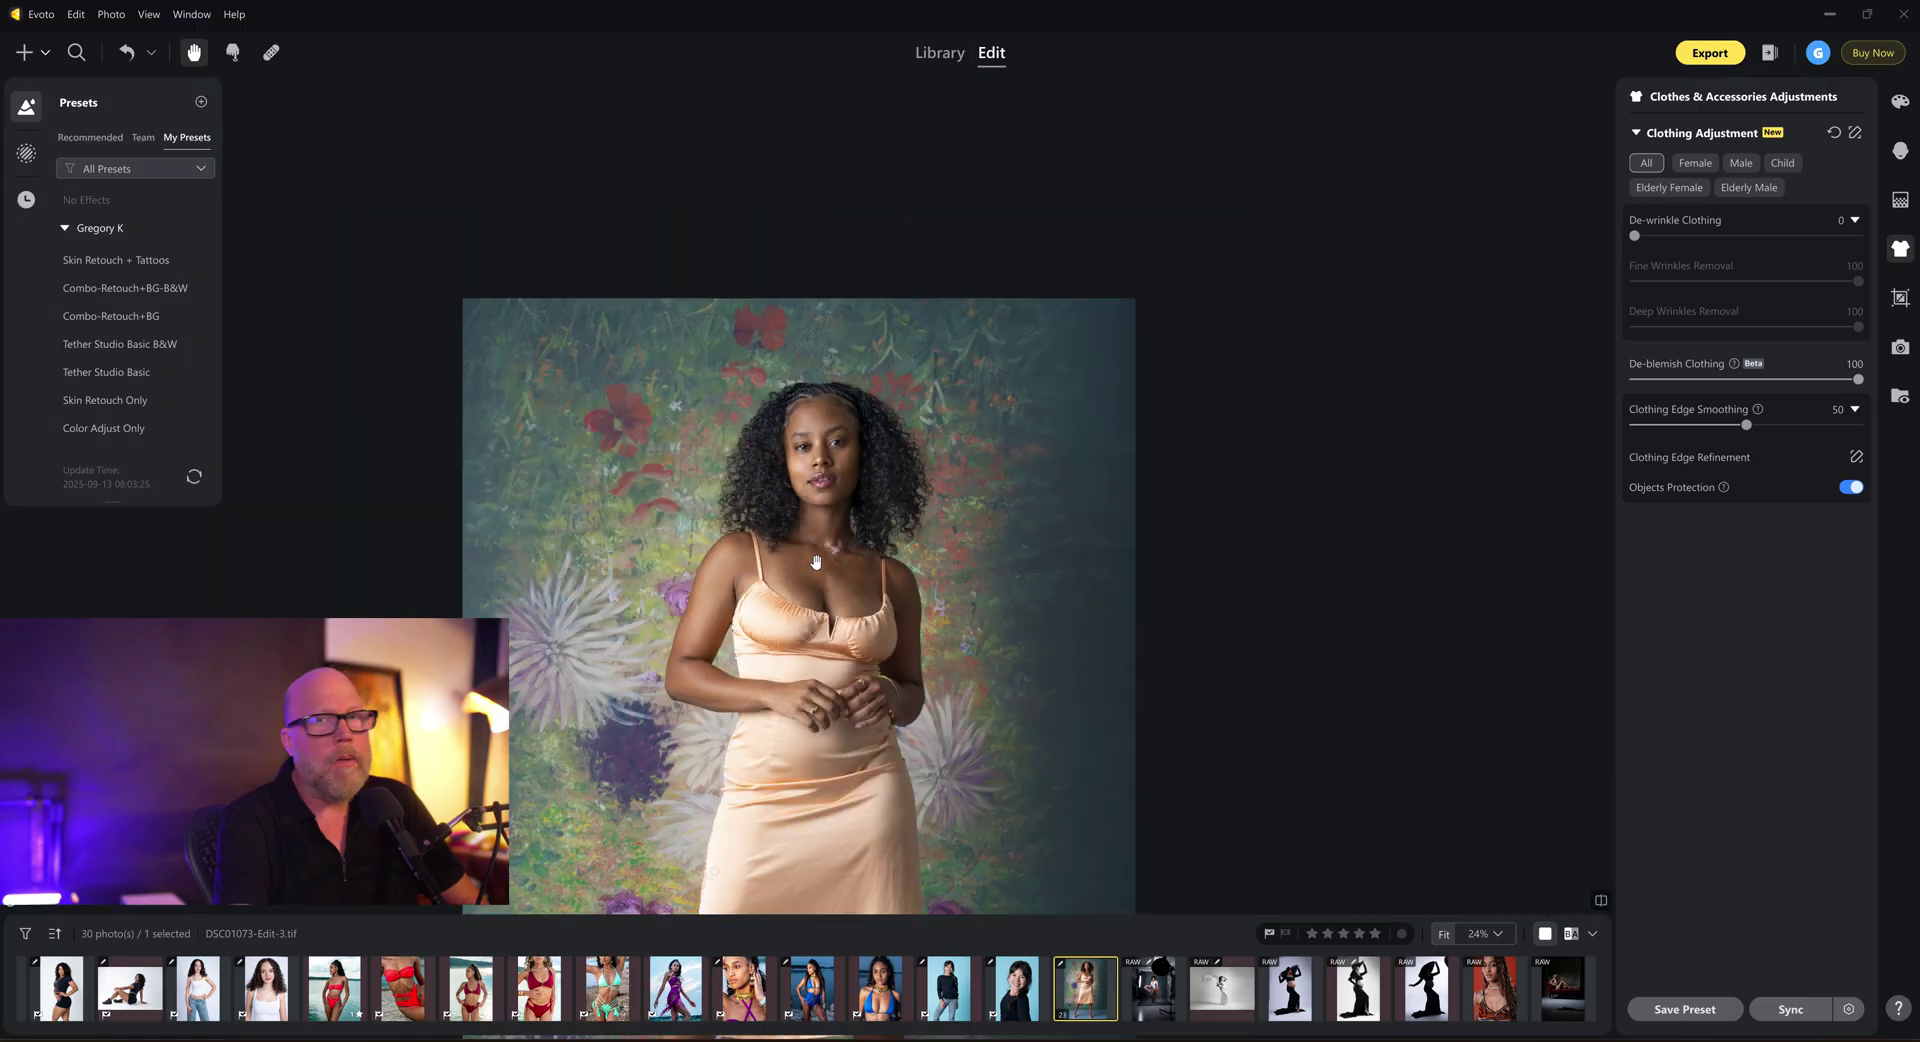
drag(816, 538, 843, 254)
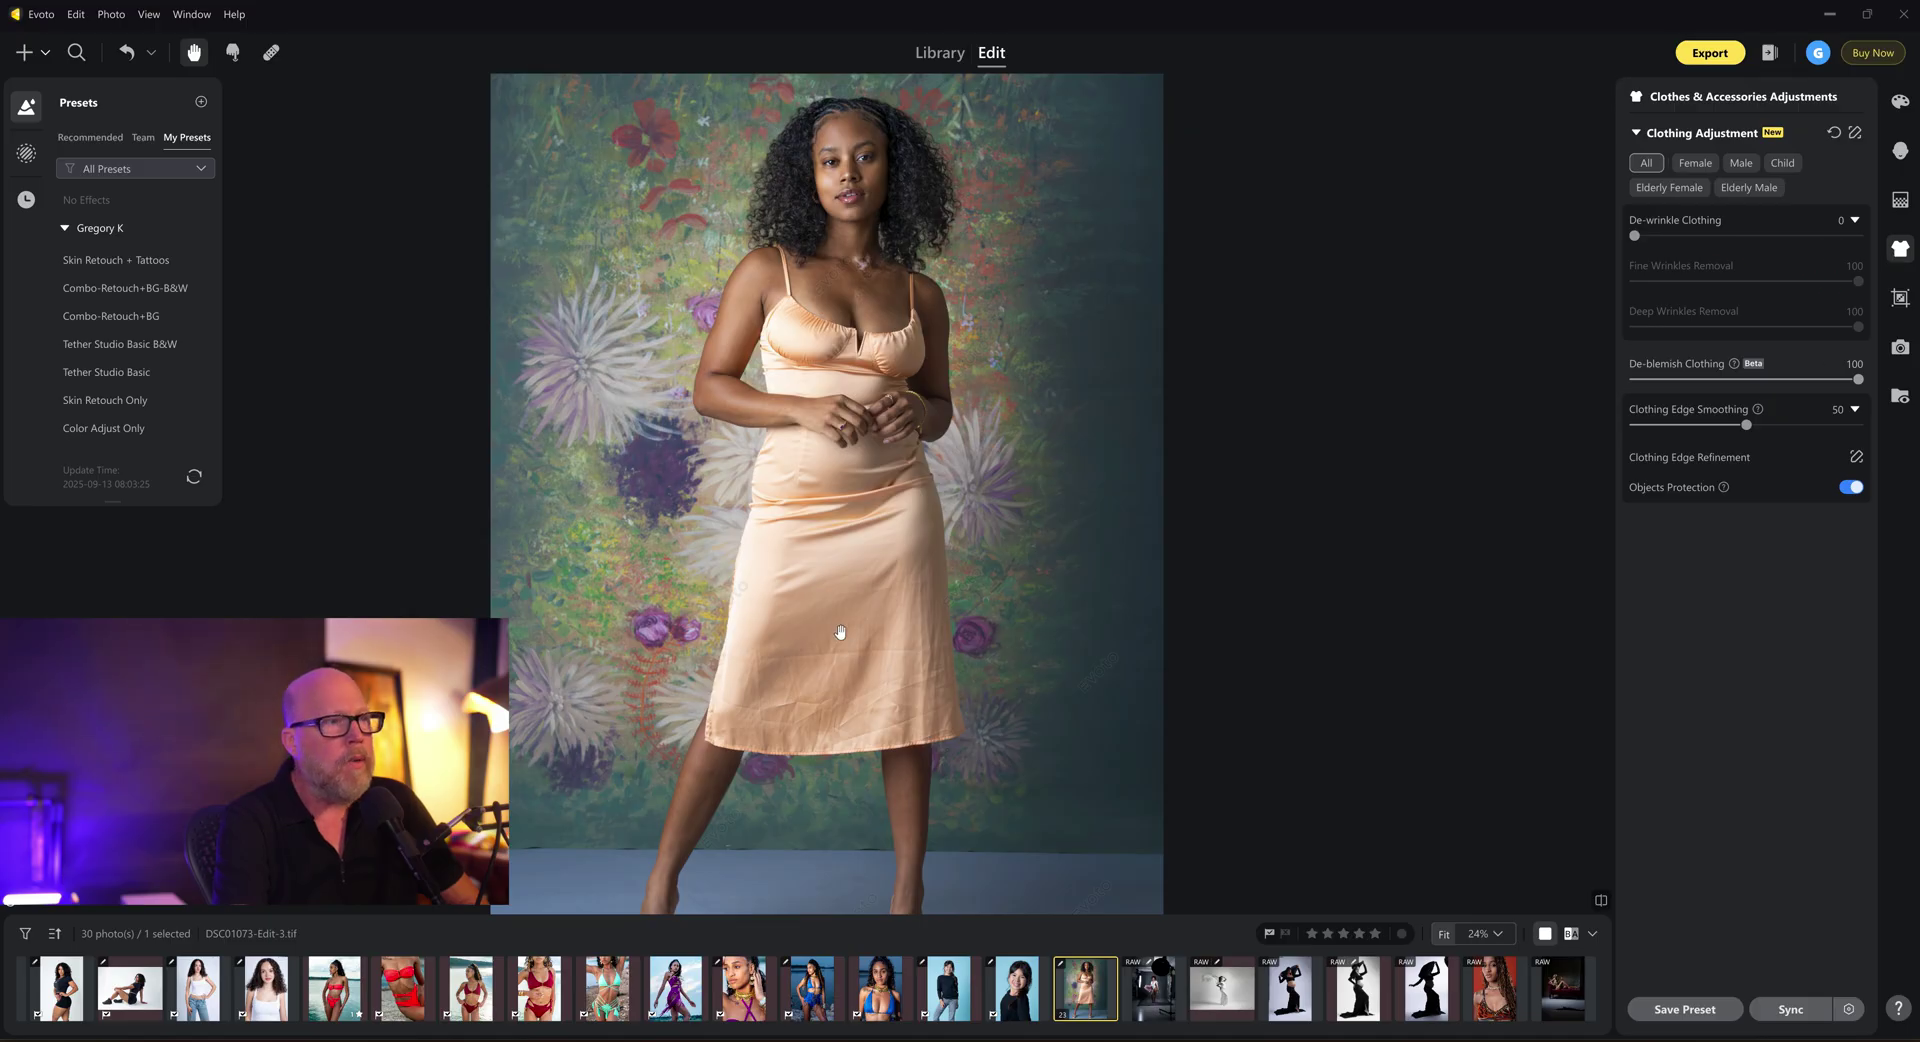
scroll(830, 662, up, 3)
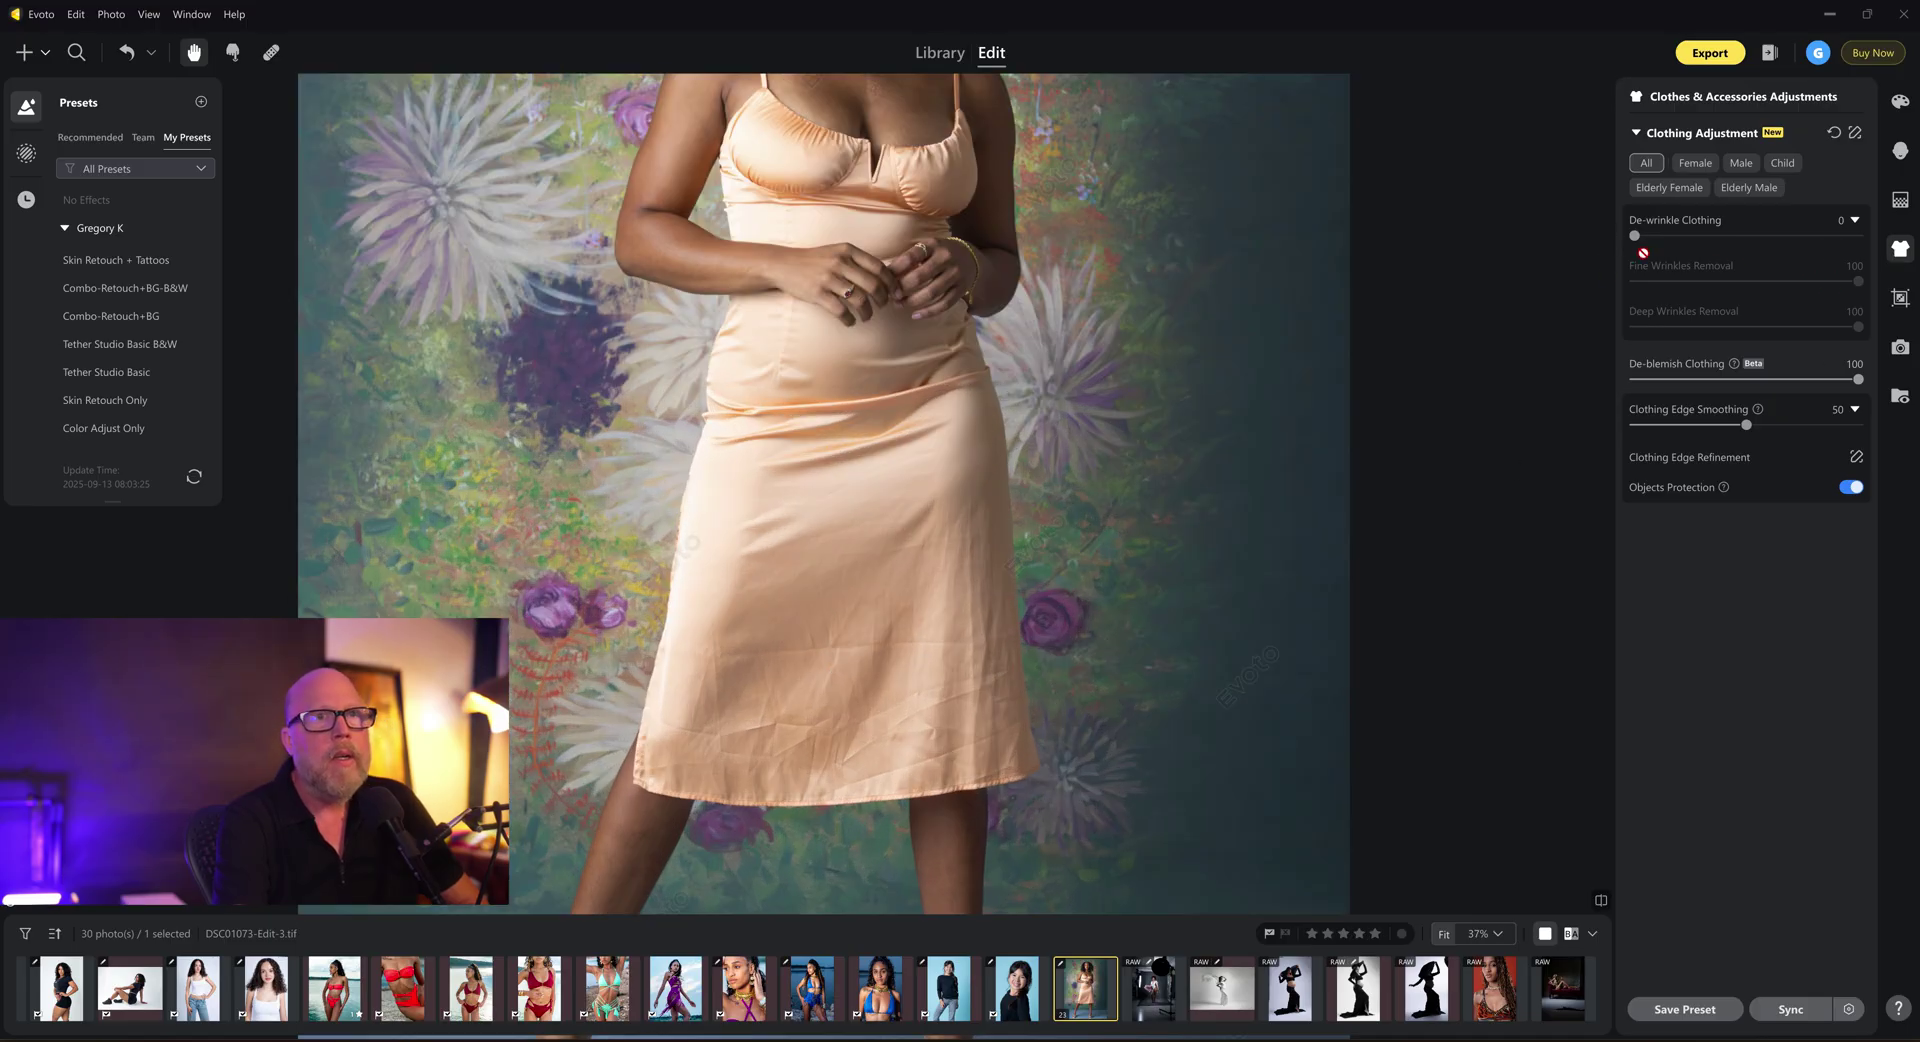
drag(1635, 236, 1819, 241)
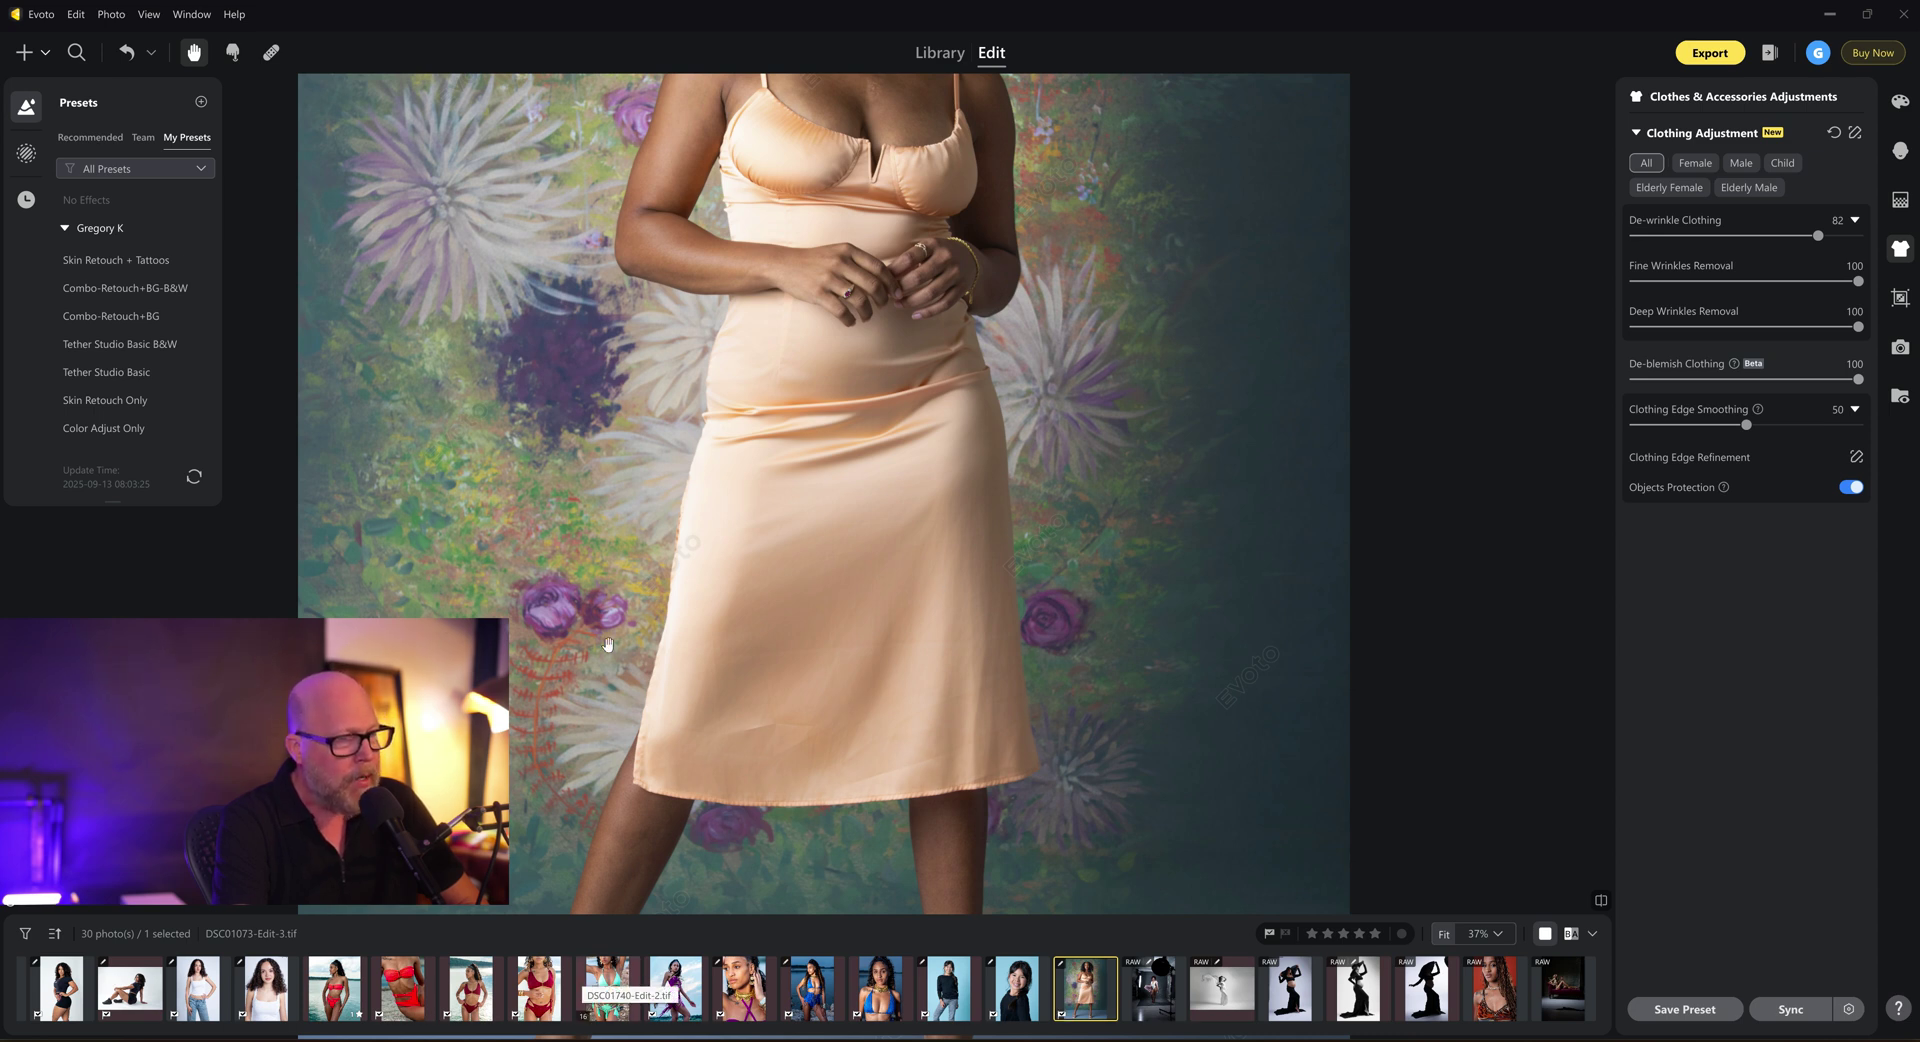
click(271, 52)
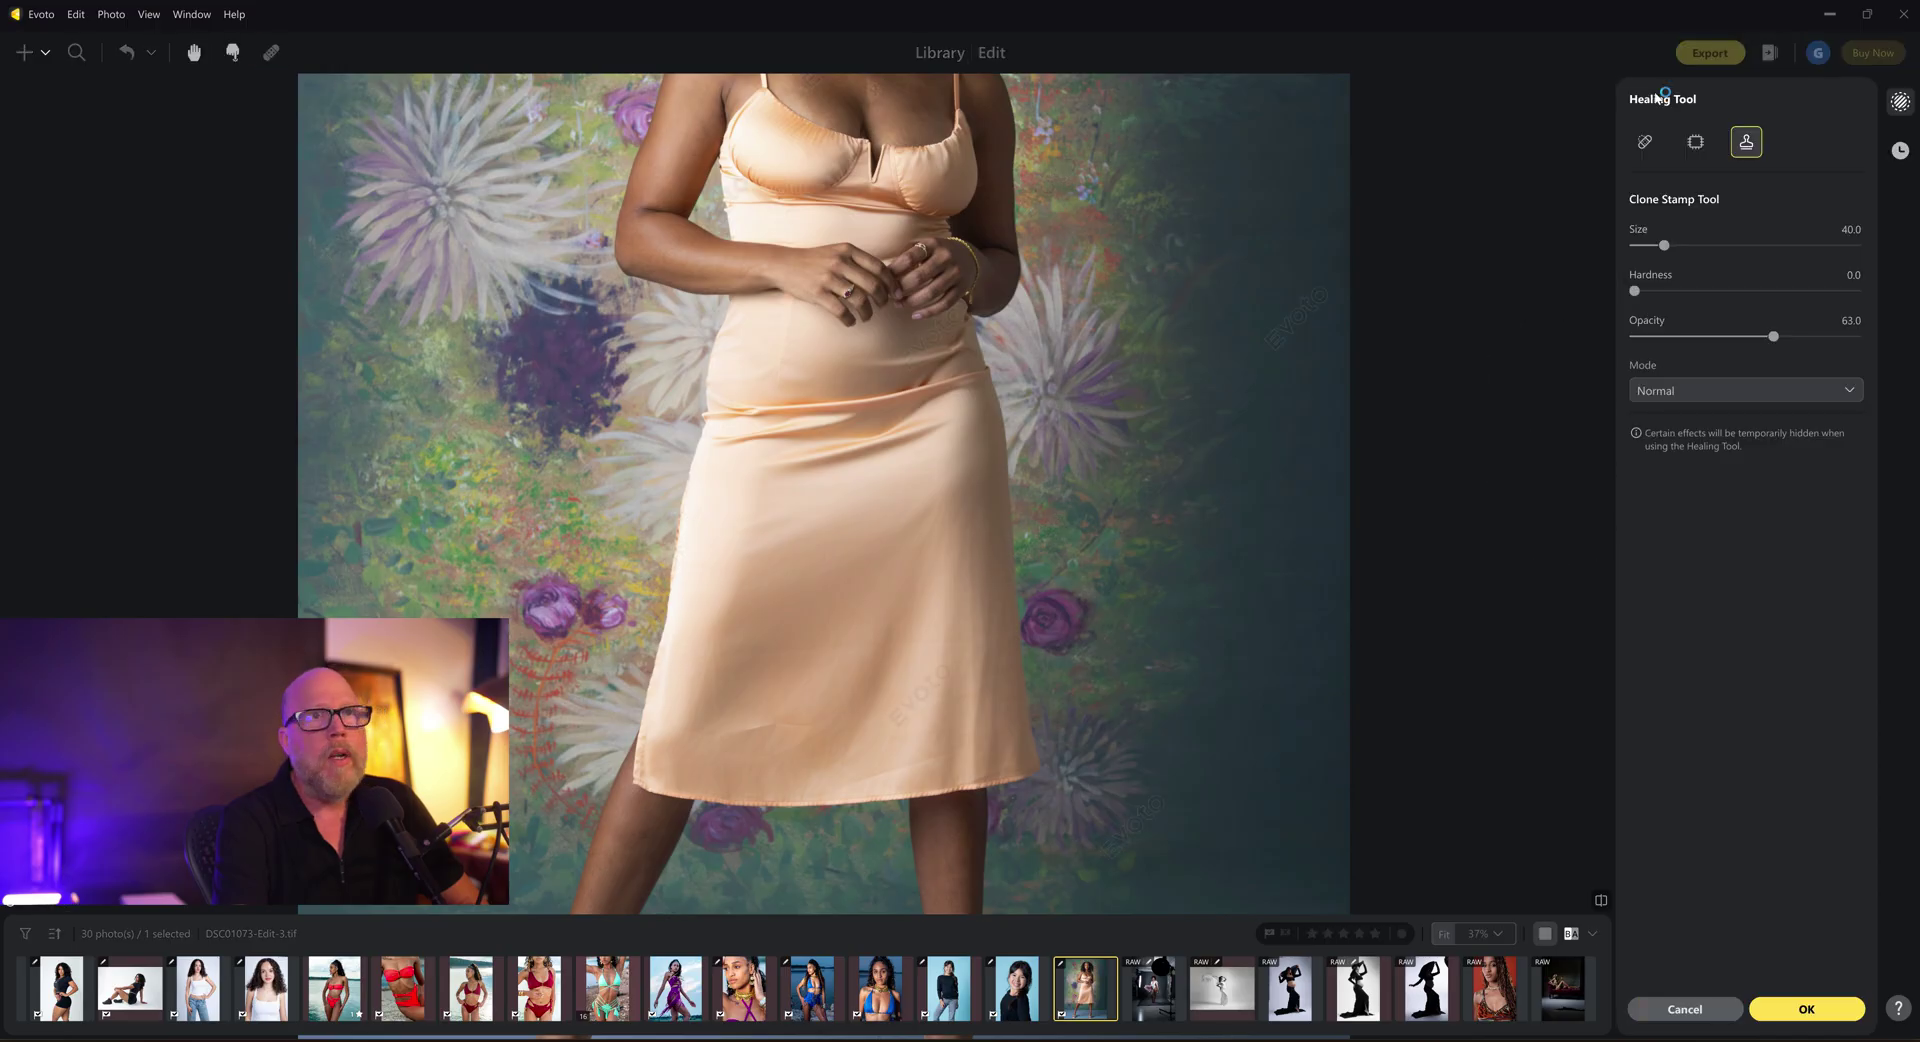
- Spot-heal three small marks along the lower peach dress and hem, then apply the healing
click(1643, 143)
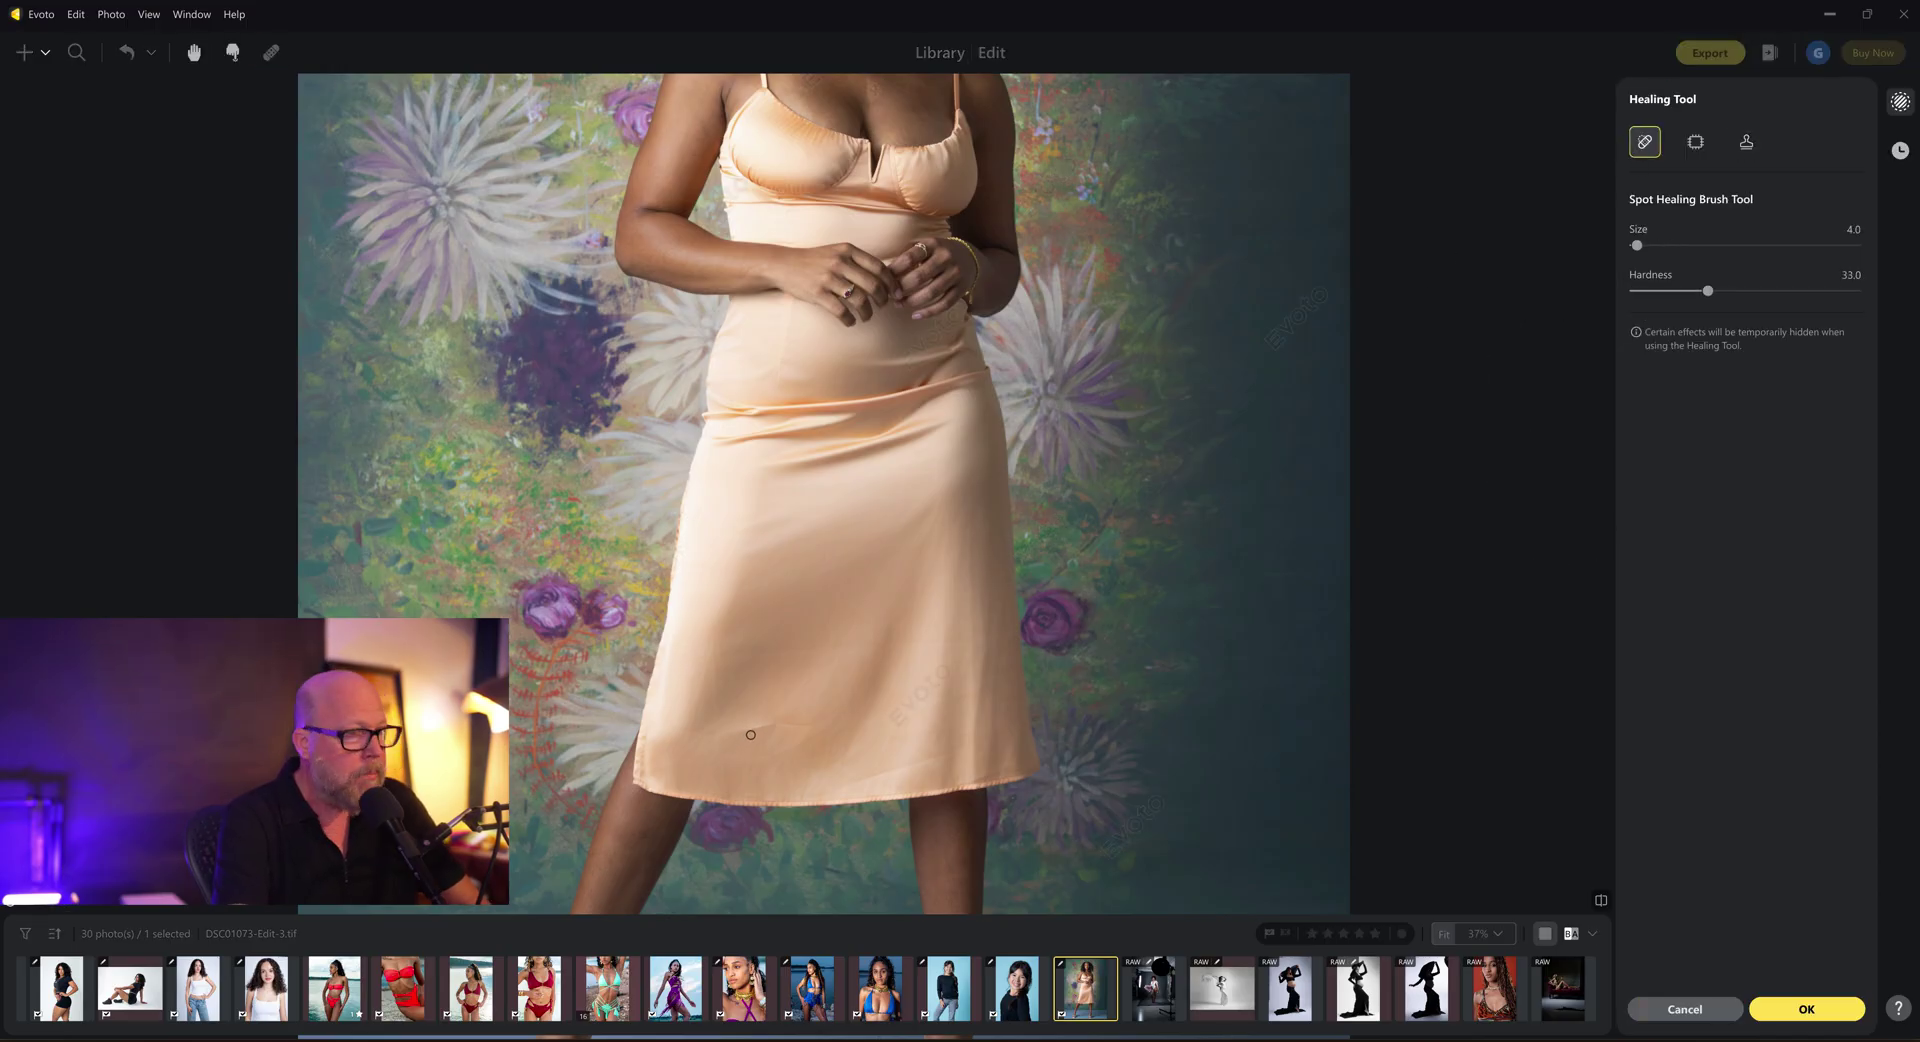
drag(776, 720, 722, 723)
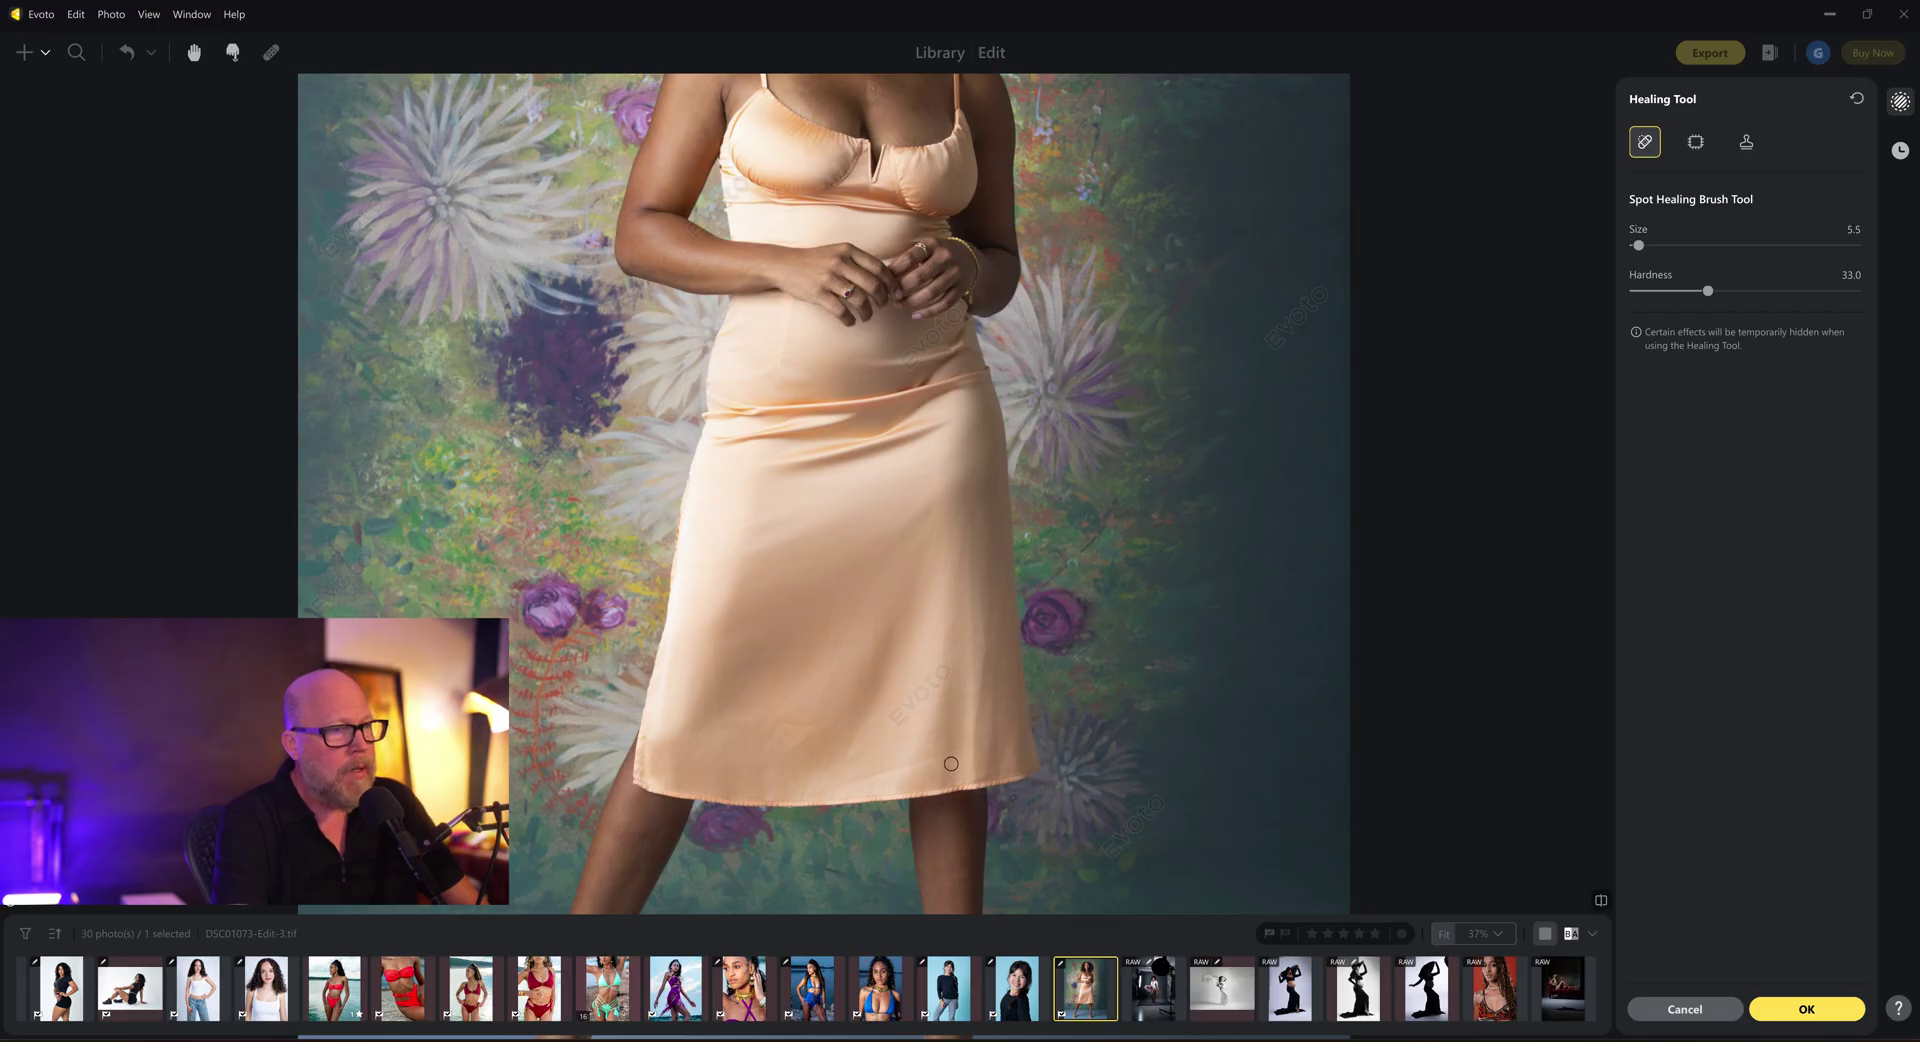
mouse_move(944, 756)
mouse_down()
mouse_move(834, 788)
mouse_move(885, 790)
mouse_up()
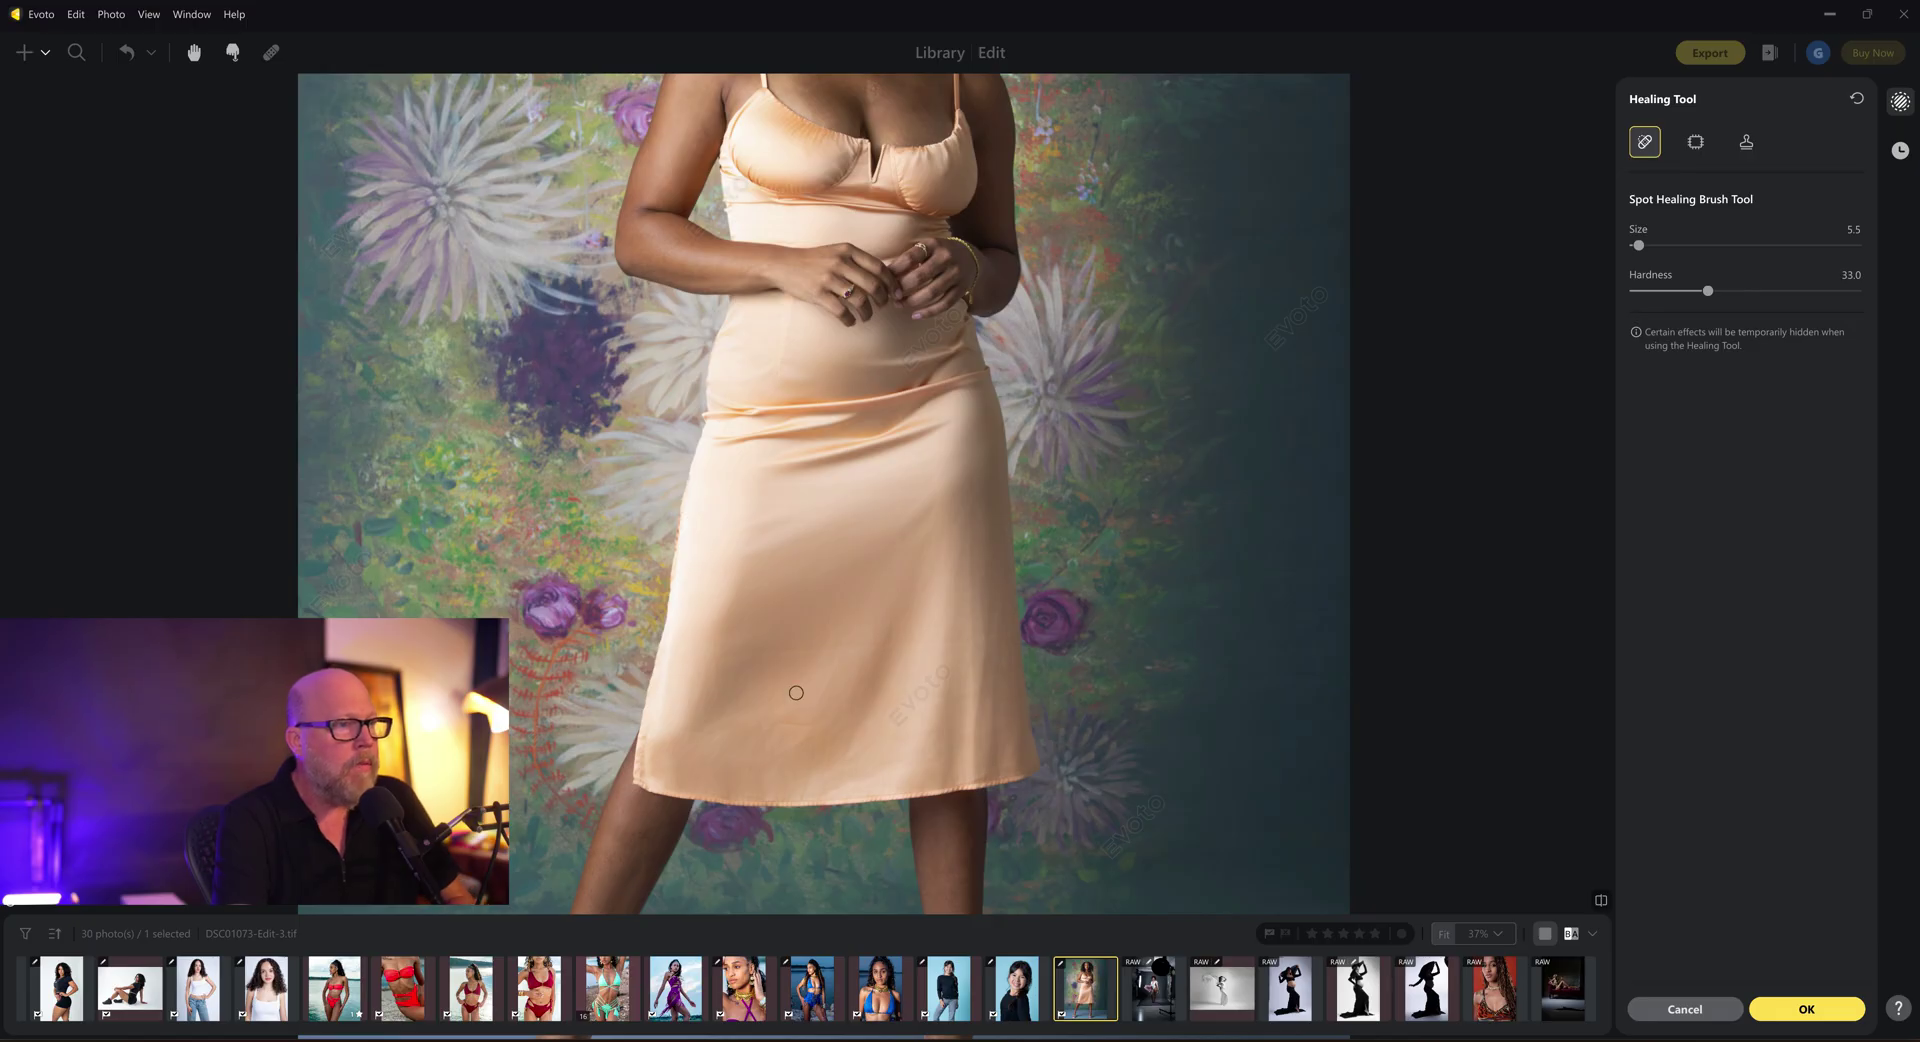
drag(801, 726, 777, 719)
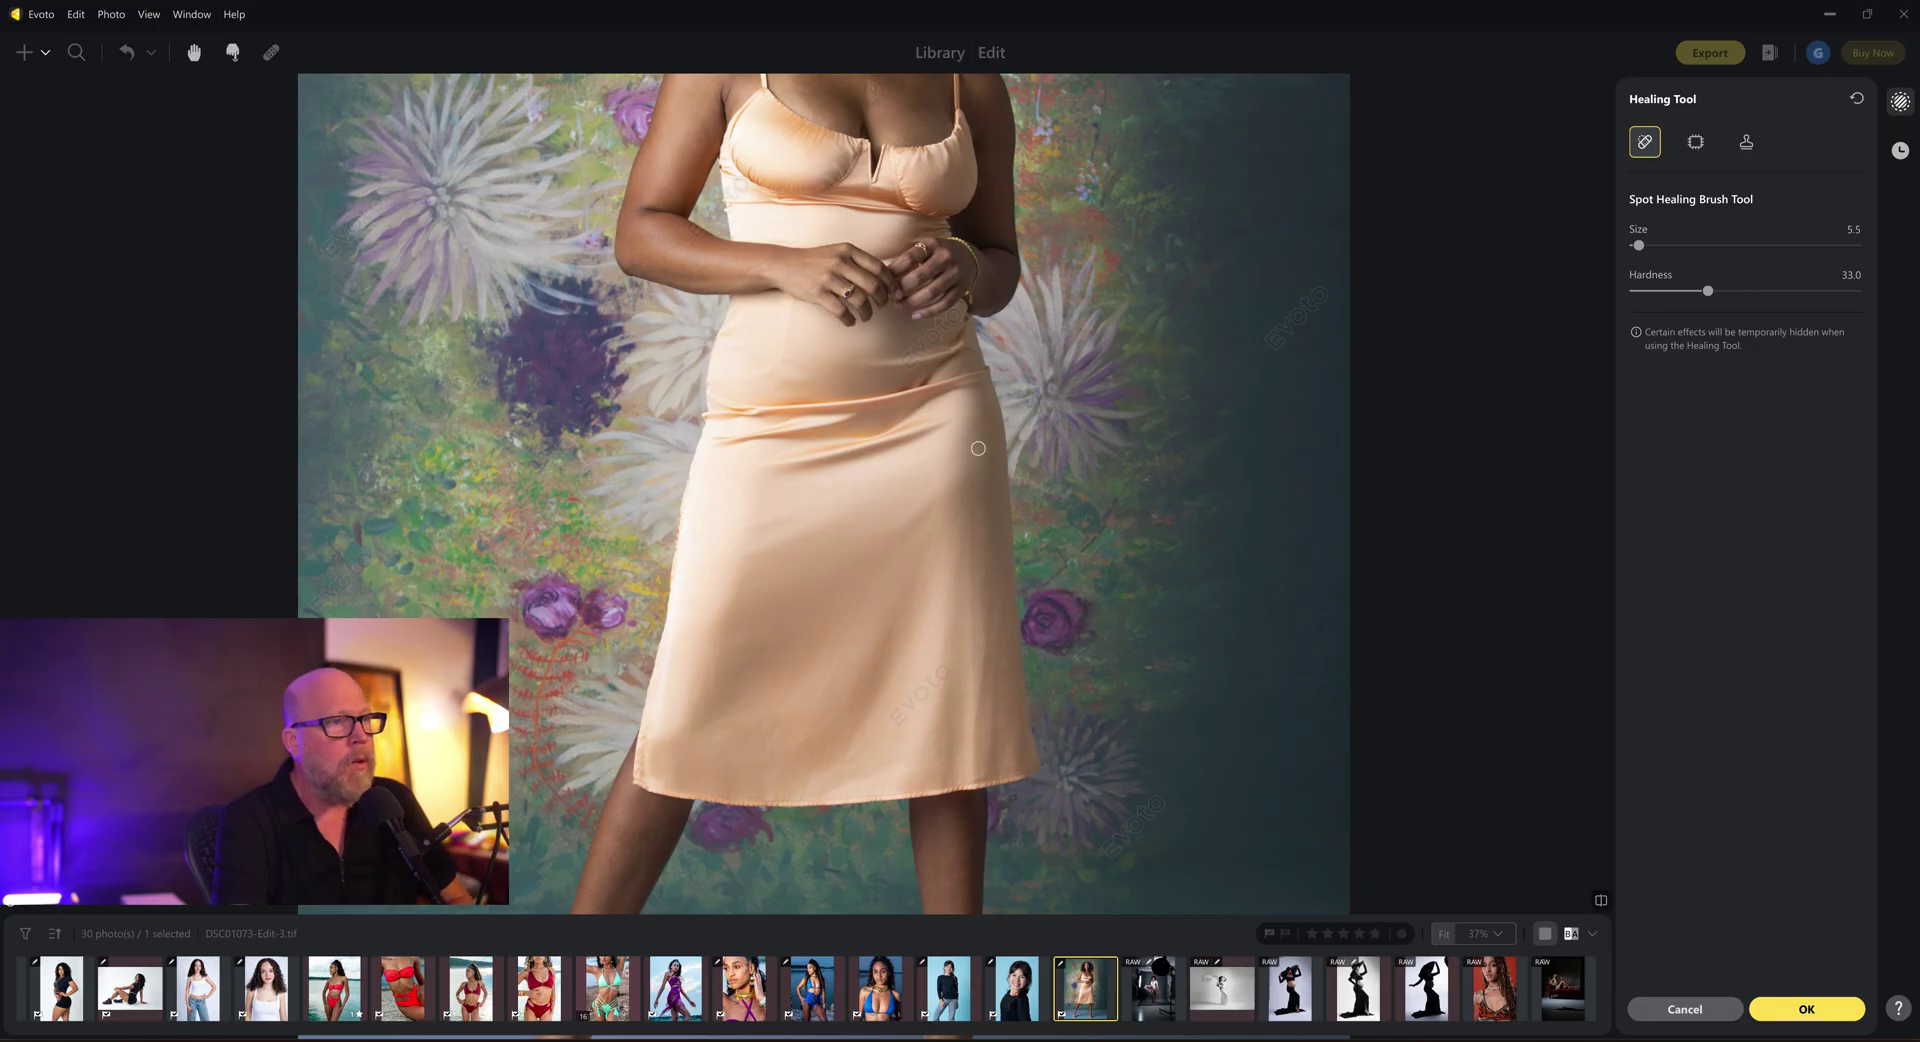
click(1862, 1009)
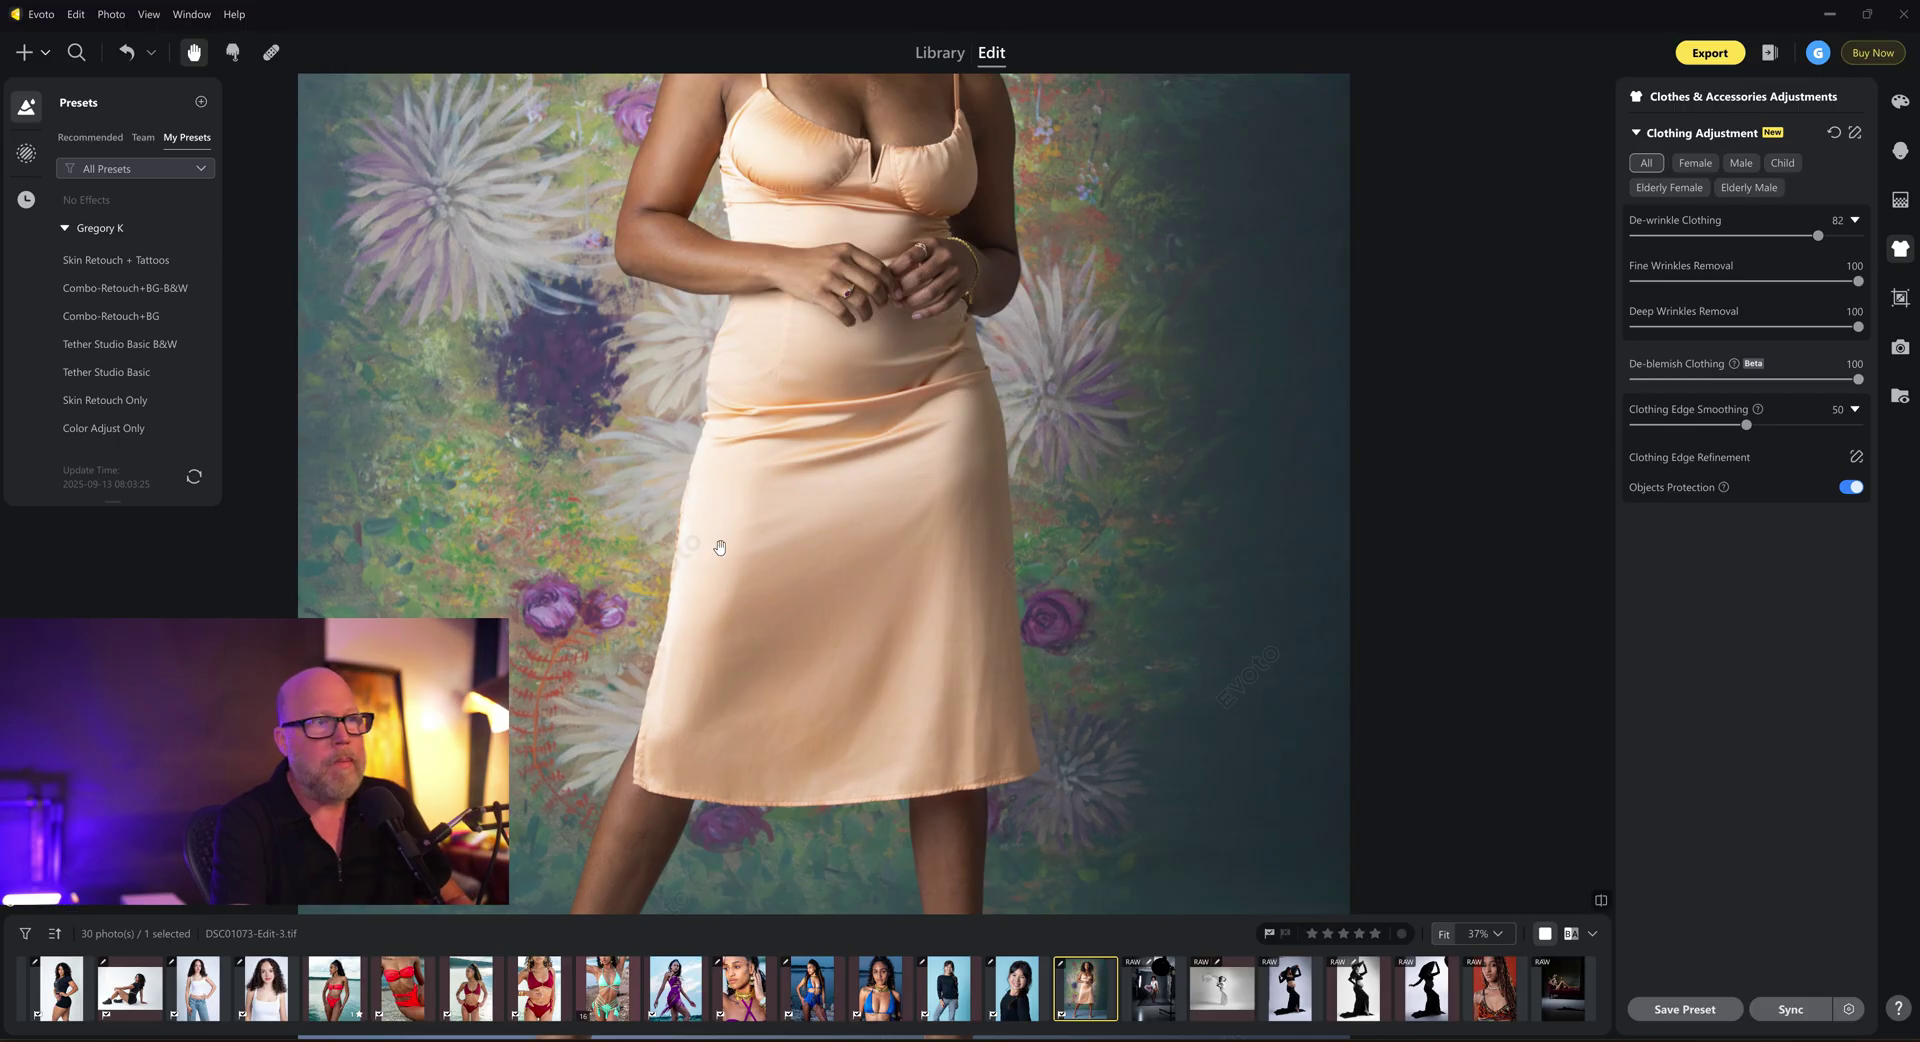
- Apply the Combo-Retouch+BG-B&W preset to the silhouette photo, then switch to the white-dress studio photo
click(1426, 987)
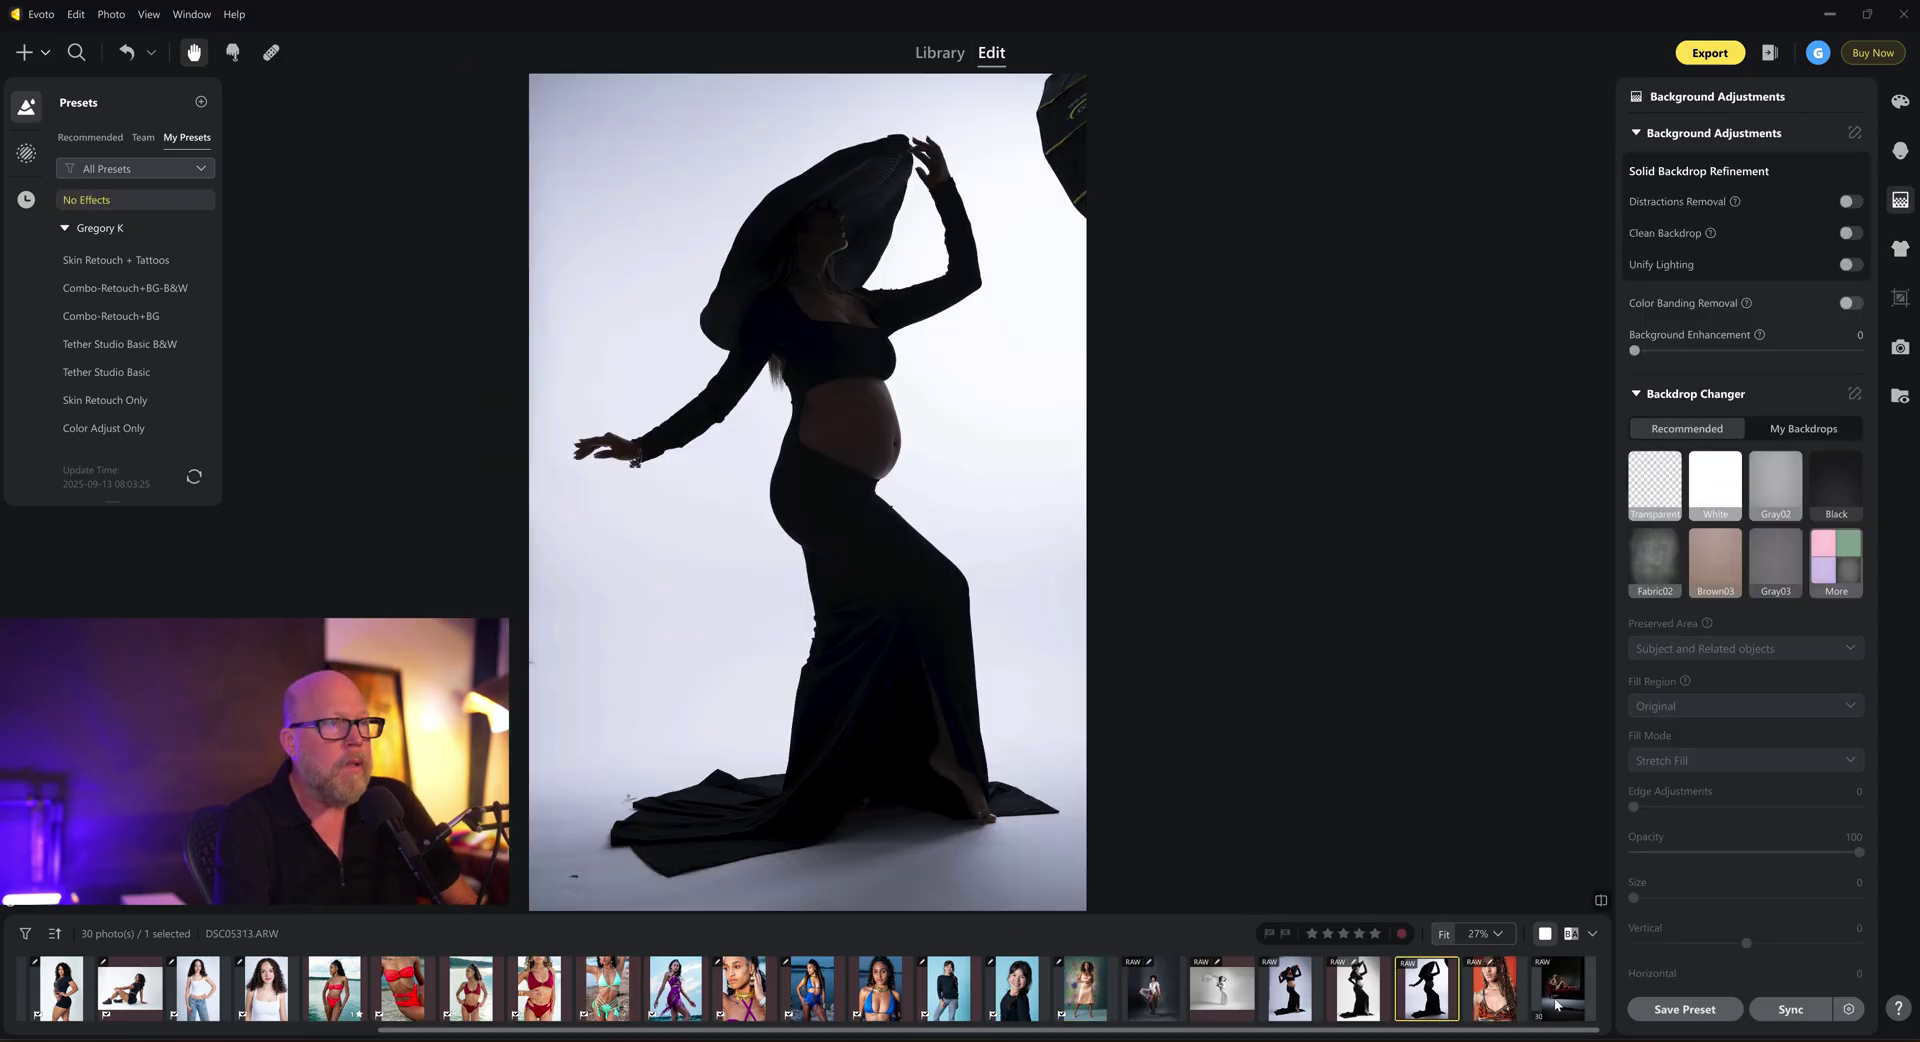
click(155, 287)
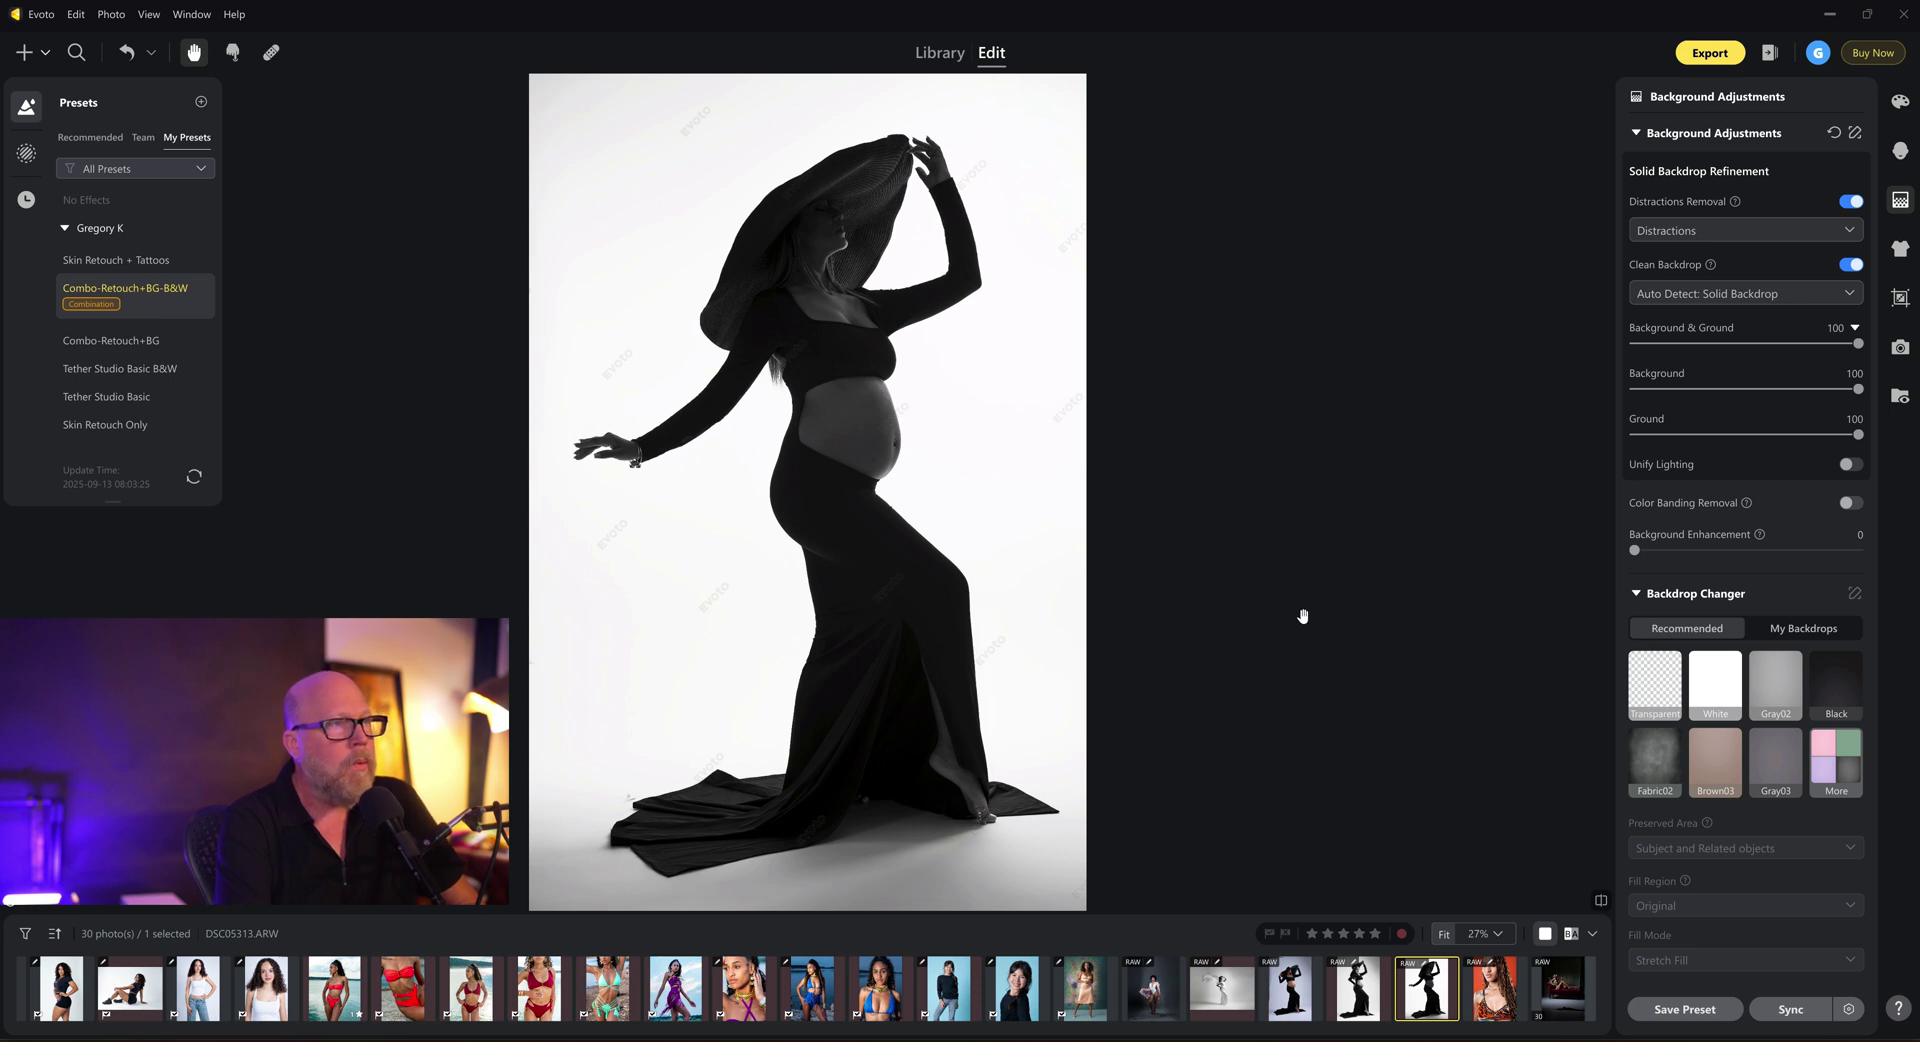
click(1222, 987)
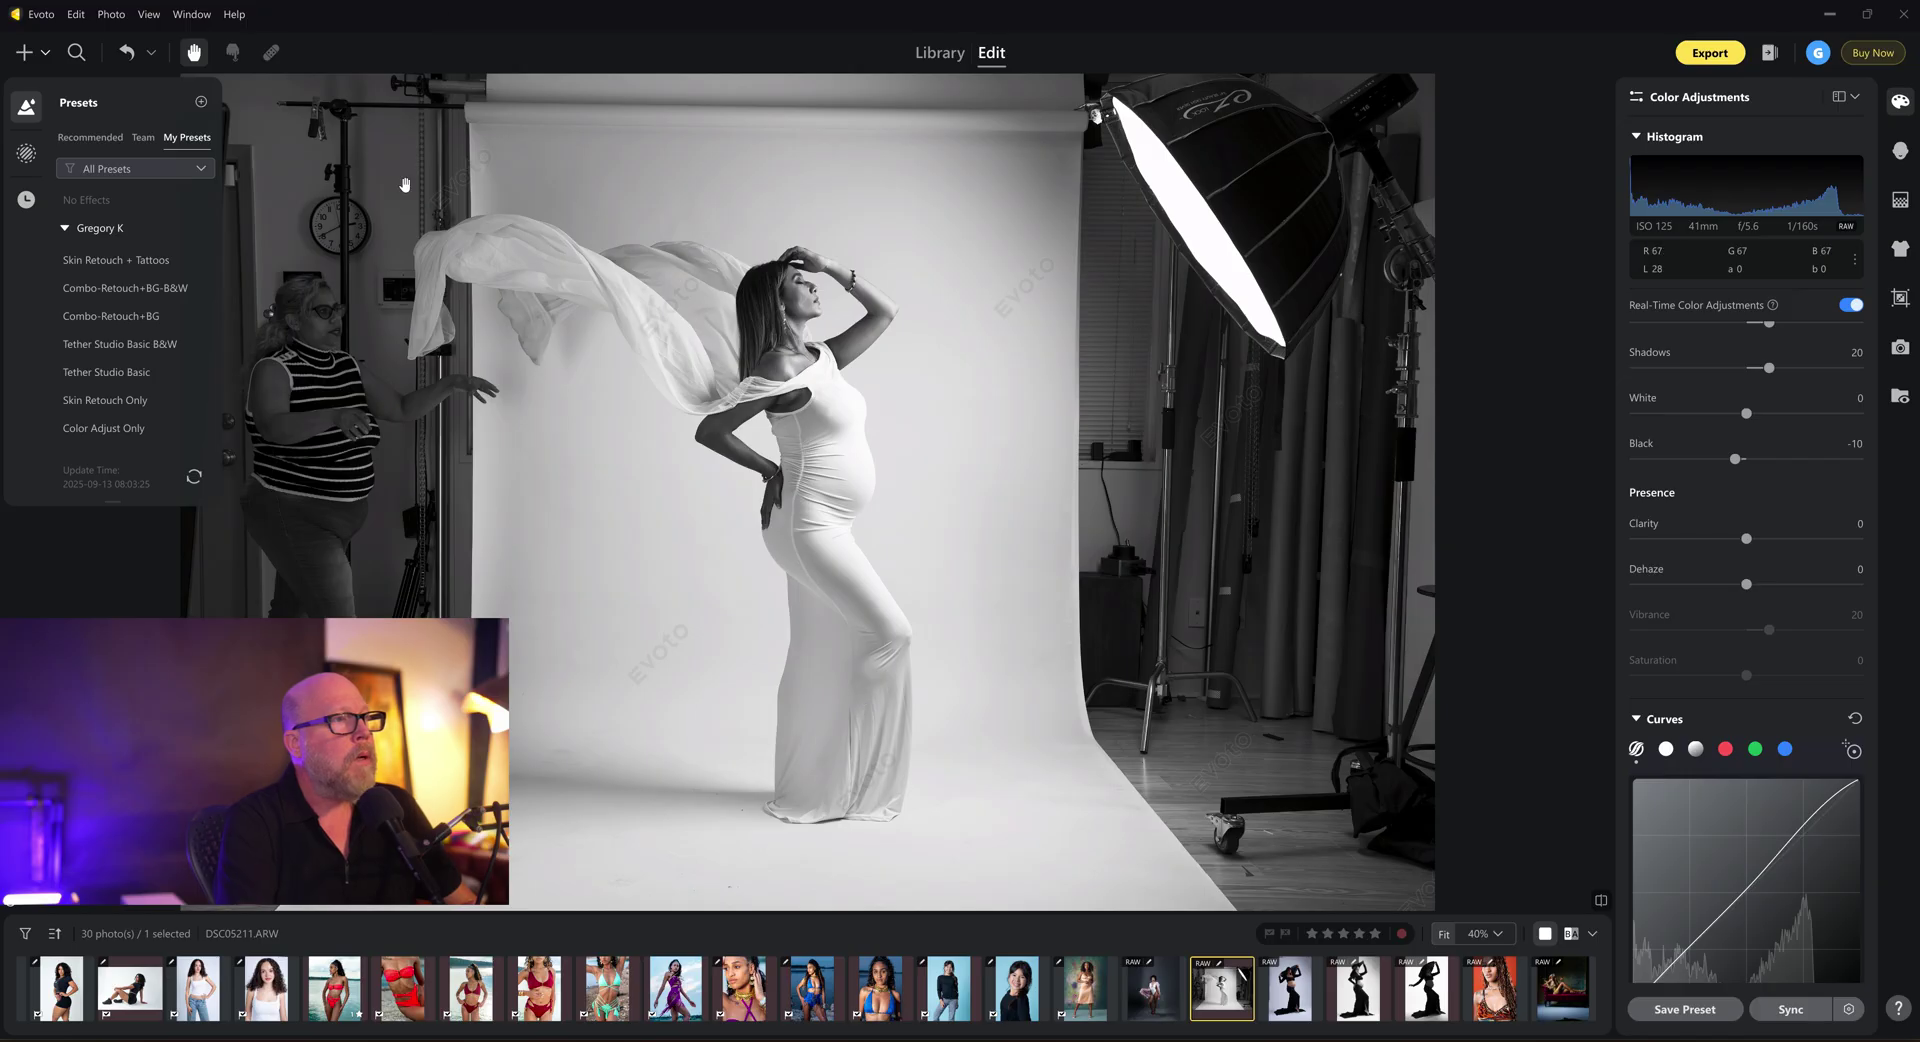
click(128, 56)
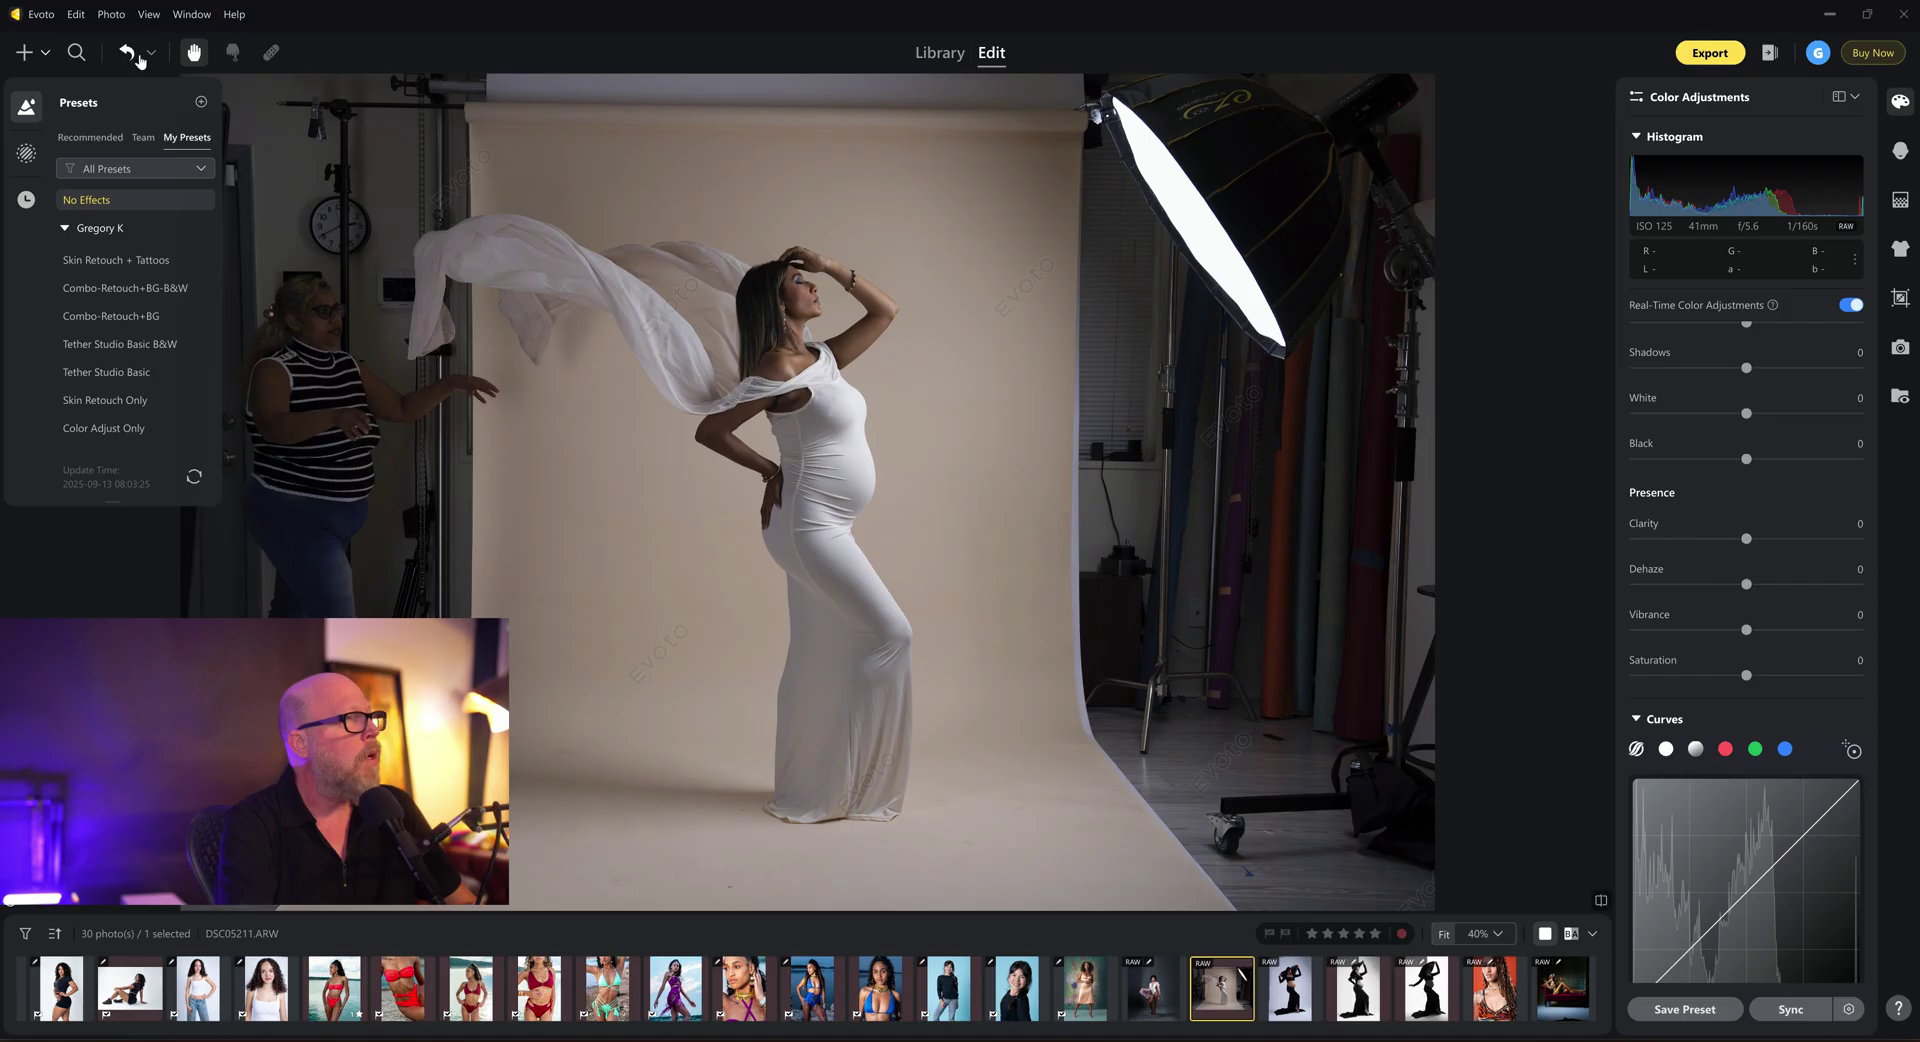
- Undo the B&W look on the white-dress photo and apply the Color Adjust Only preset at 100
click(150, 55)
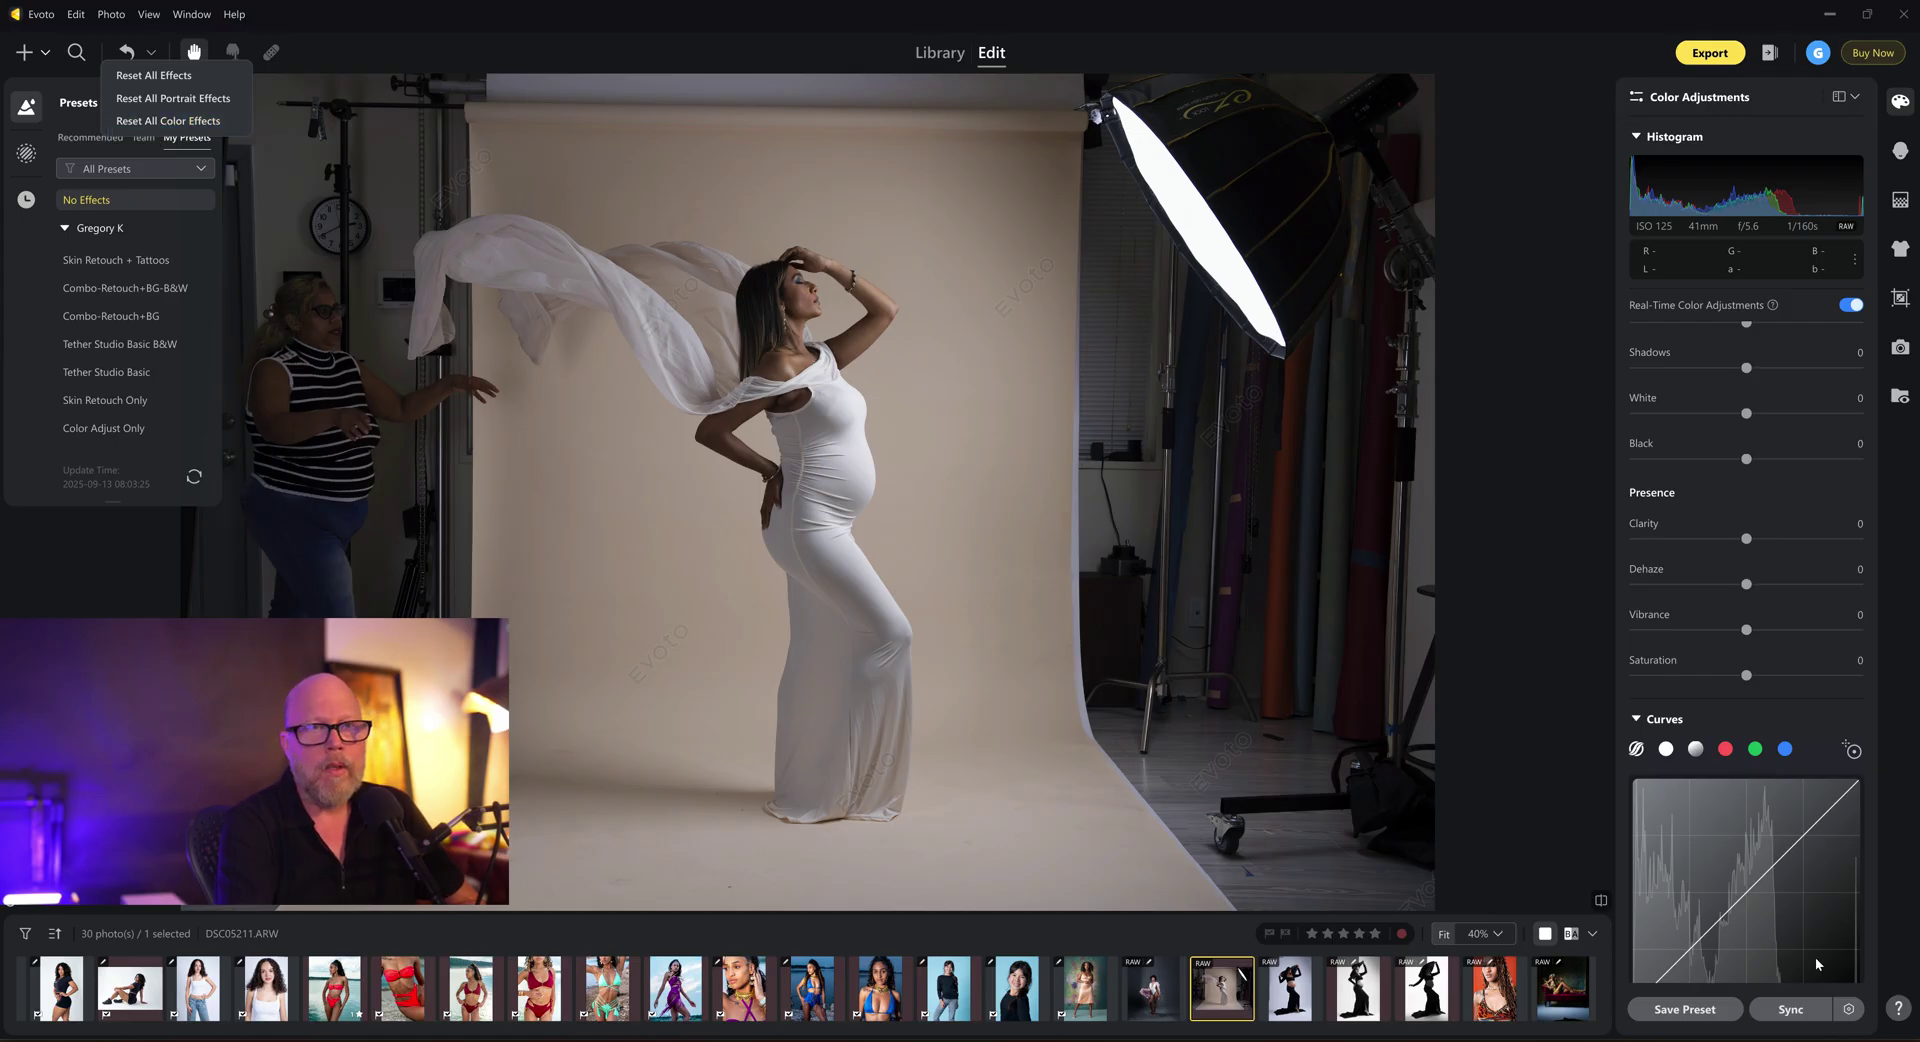
click(1896, 151)
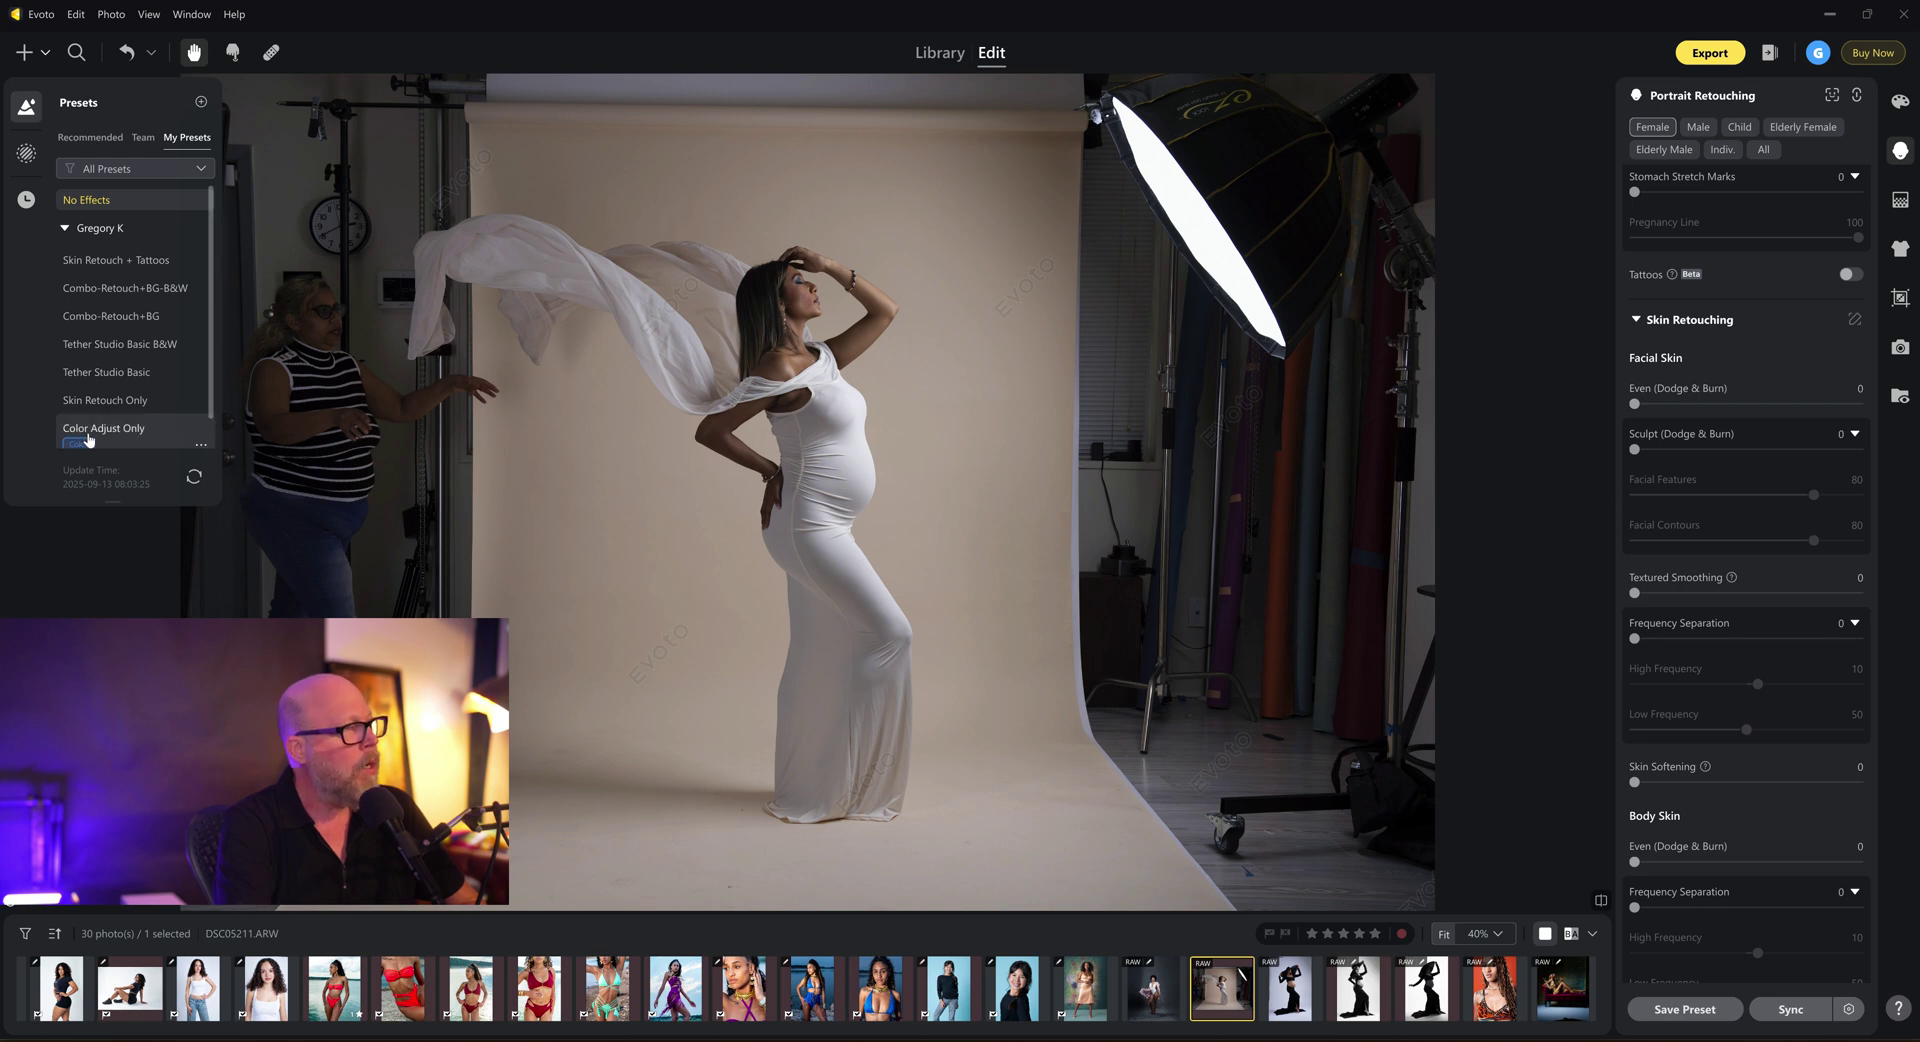
scroll(117, 439, down, 1)
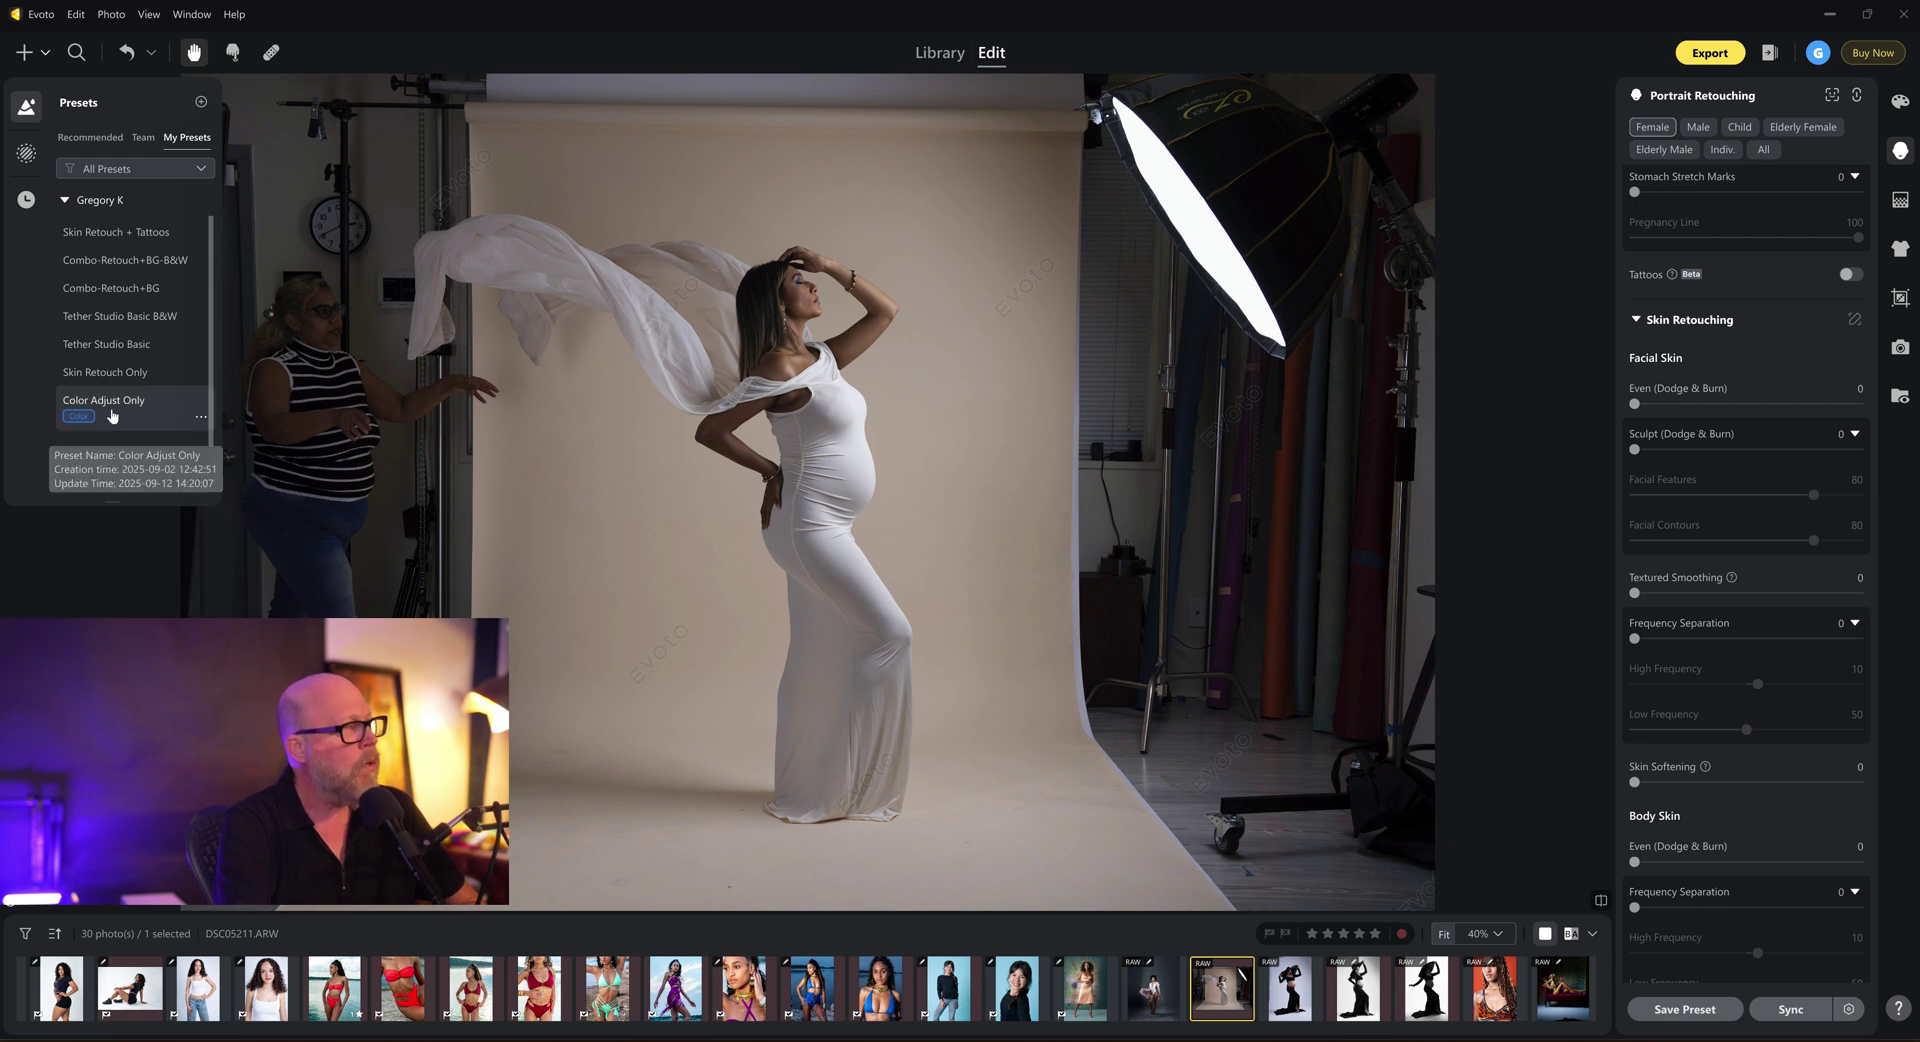
click(112, 414)
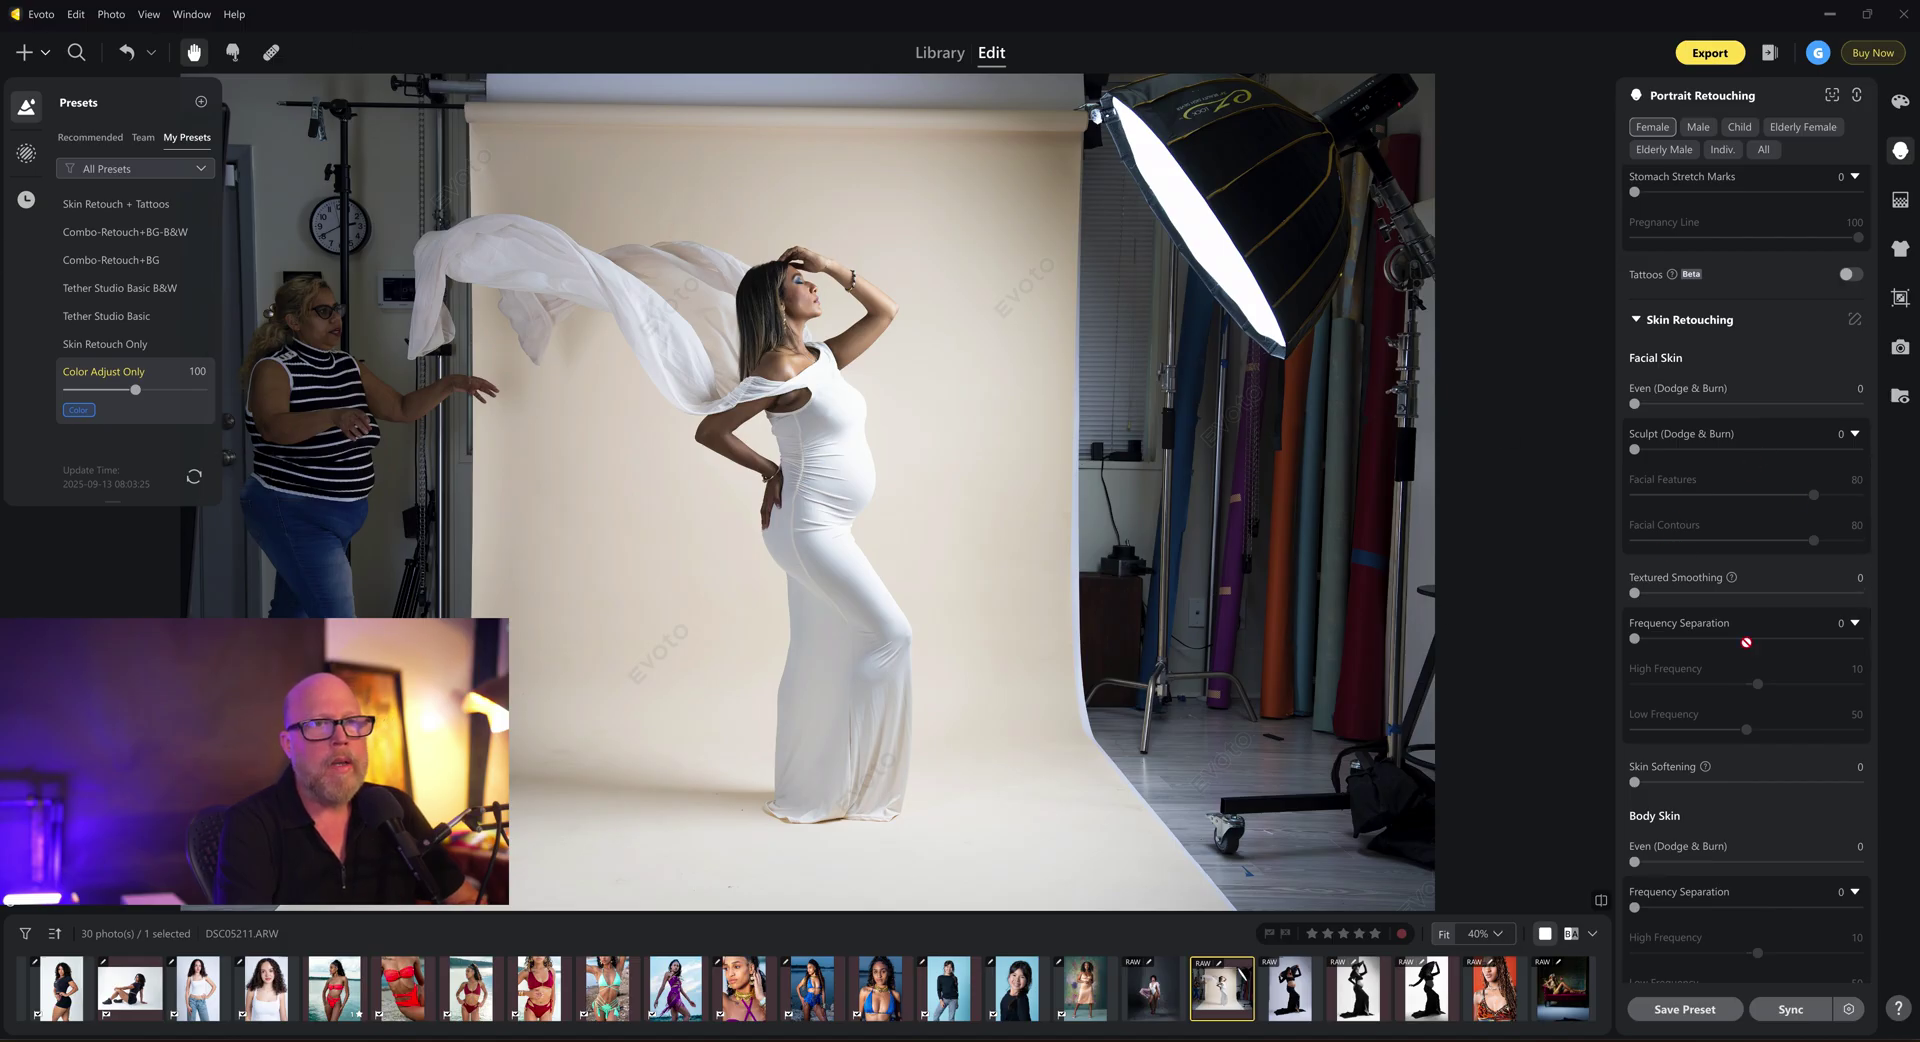
- Review the Color Adjustments settings and lower Color Adjust Only strength from 100 to 84
scroll(1696, 596, up, 5)
scroll(1696, 596, up, 4)
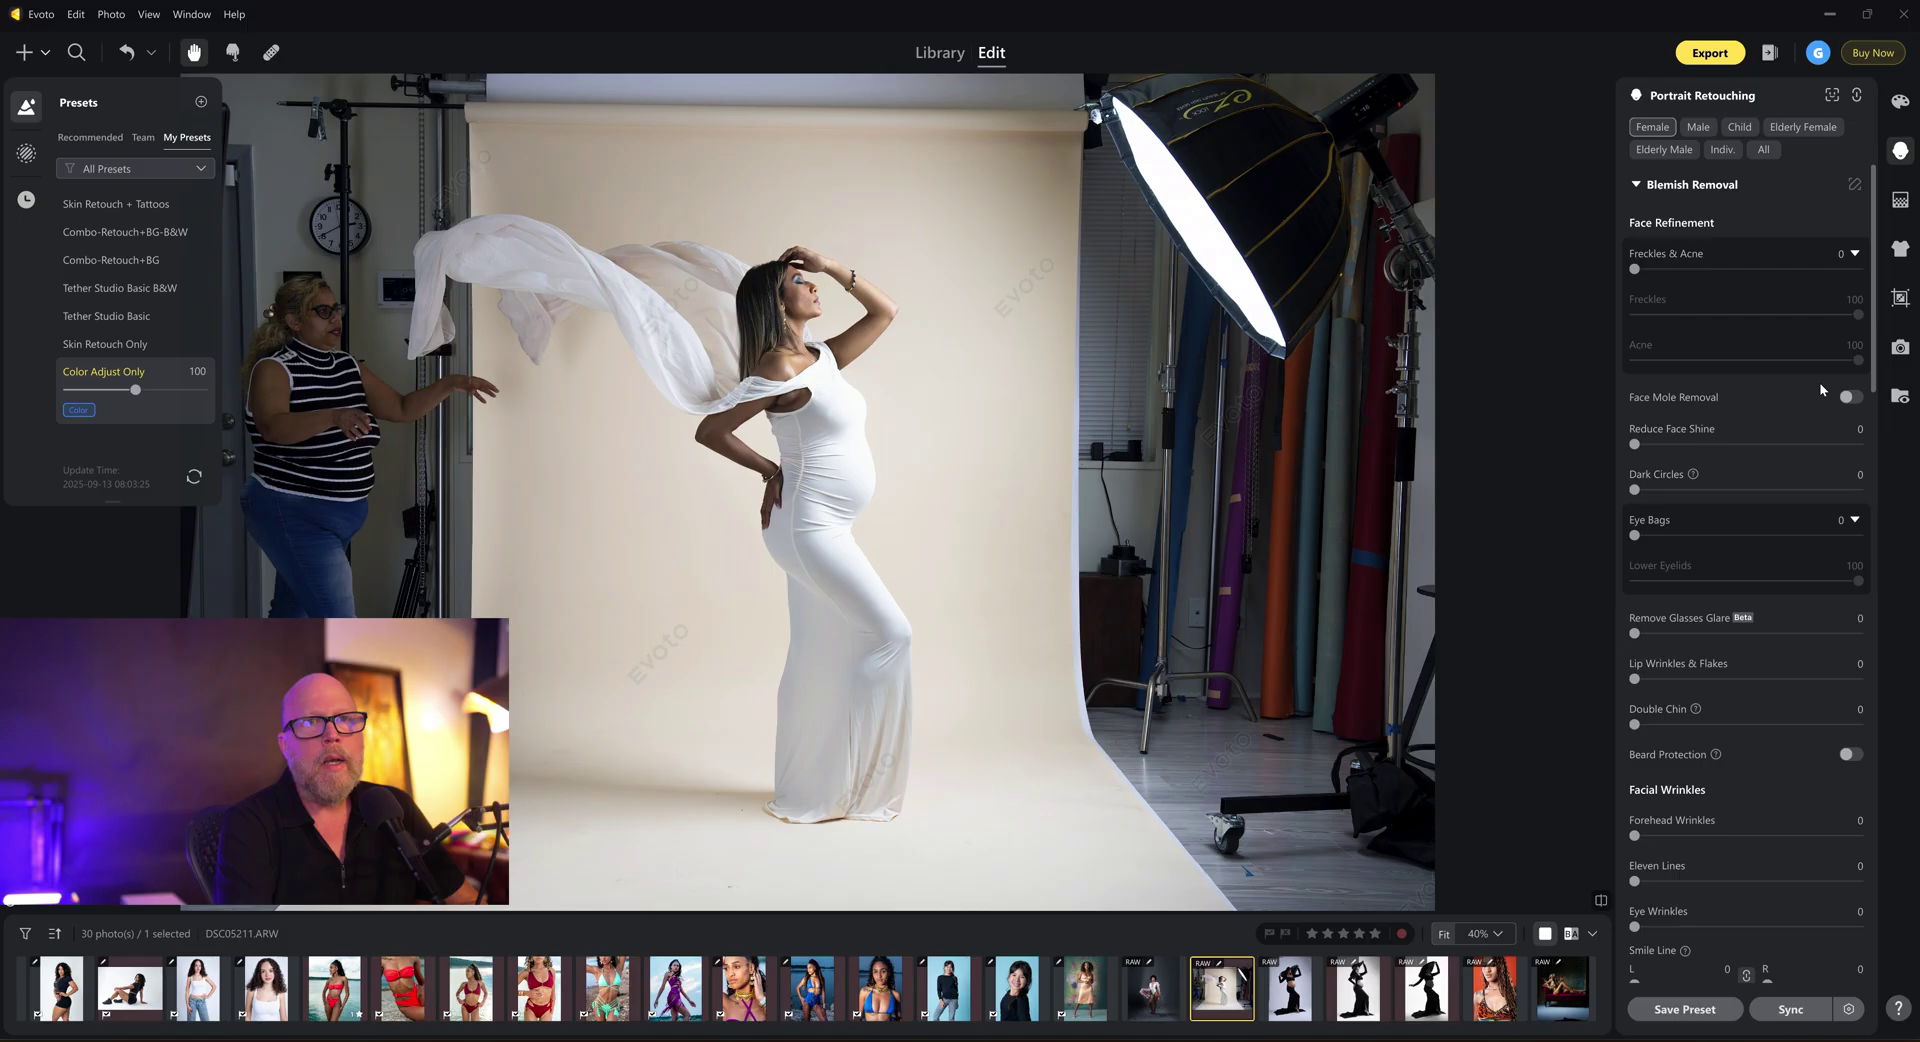
click(1900, 100)
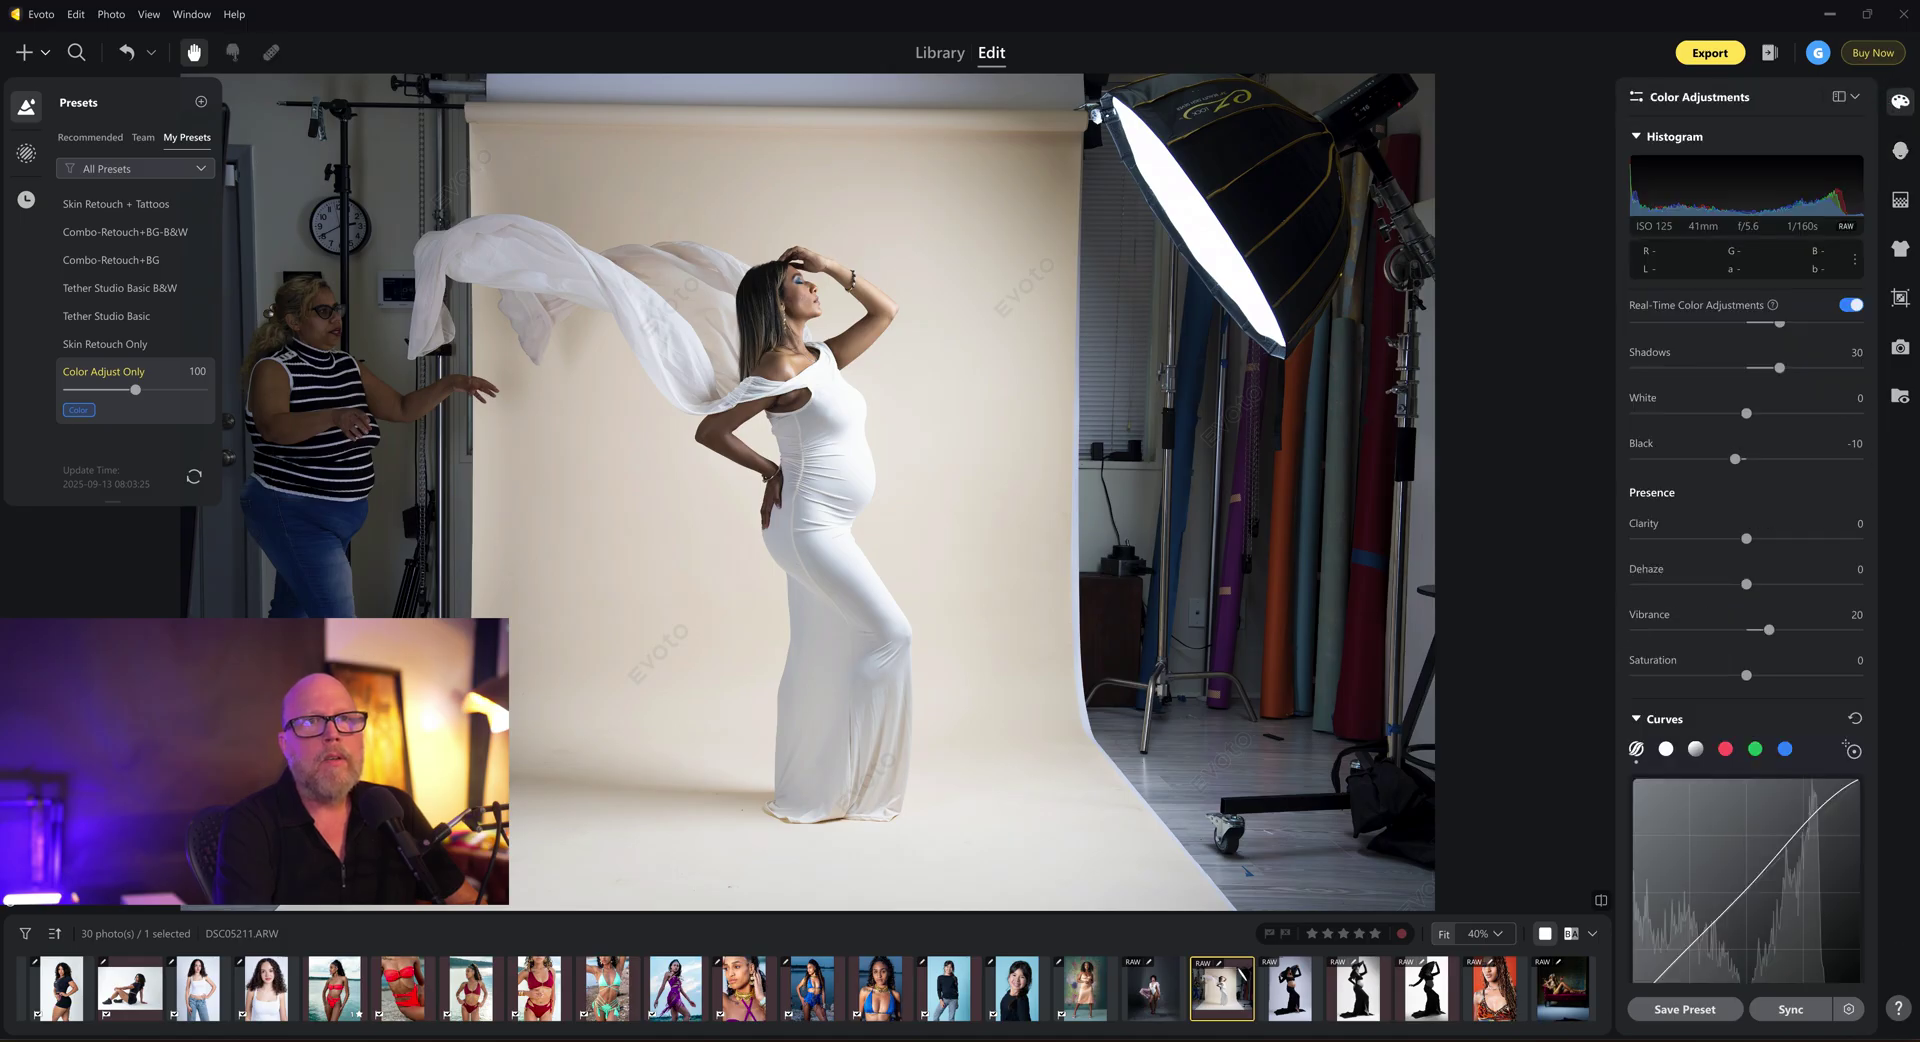
scroll(1680, 502, up, 5)
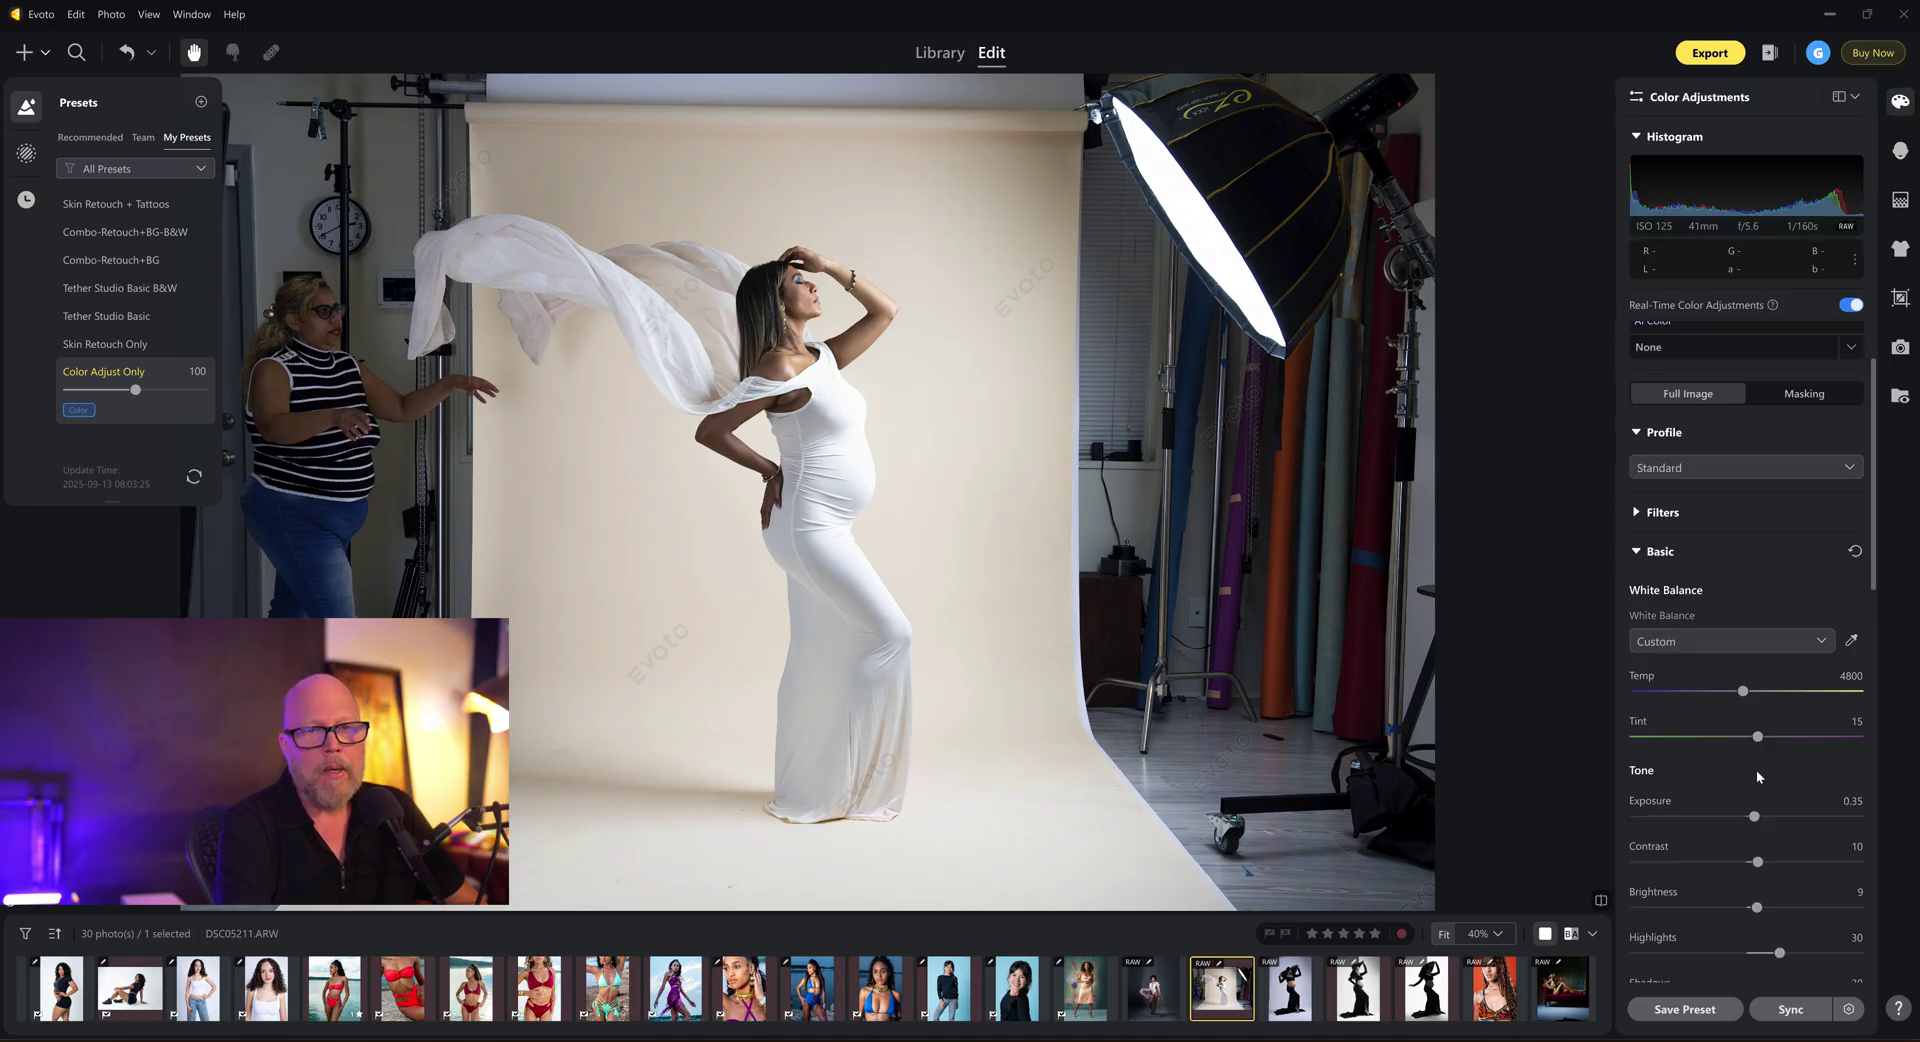
scroll(1785, 834, down, 2)
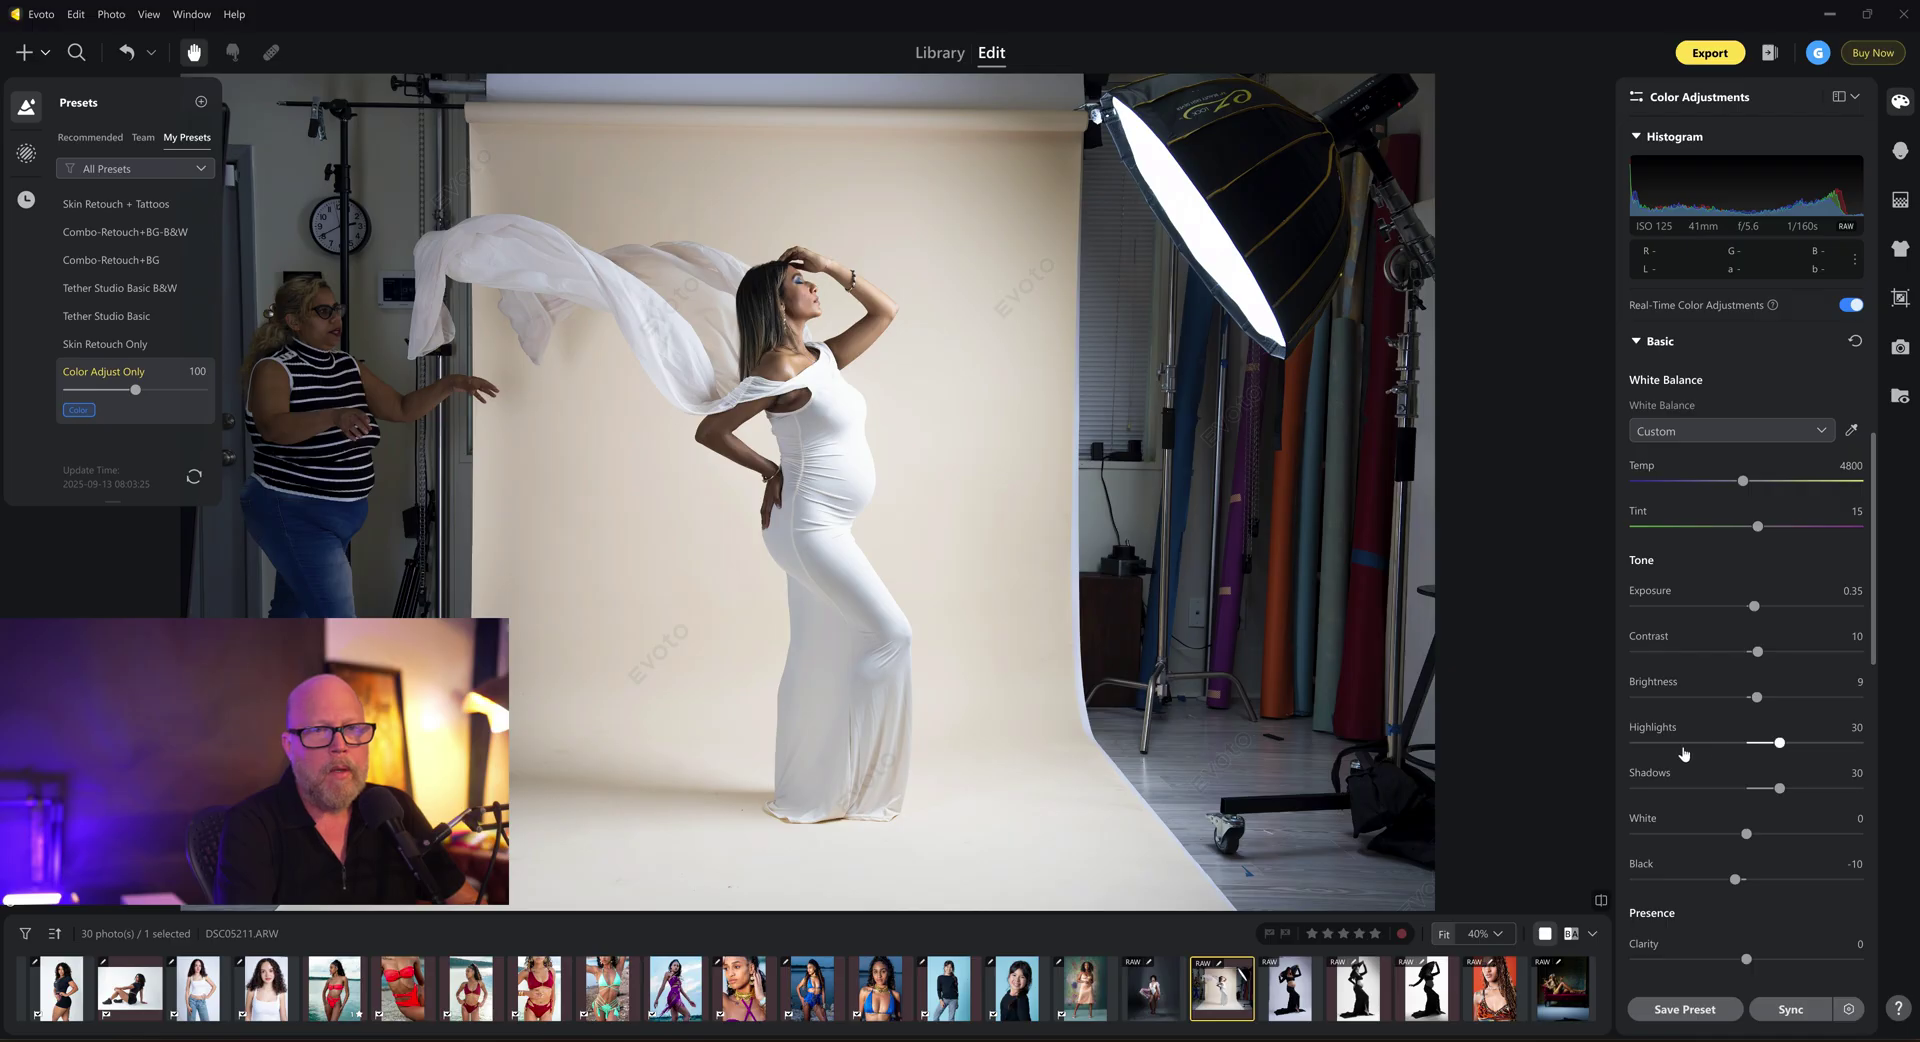
scroll(1778, 800, down, 1)
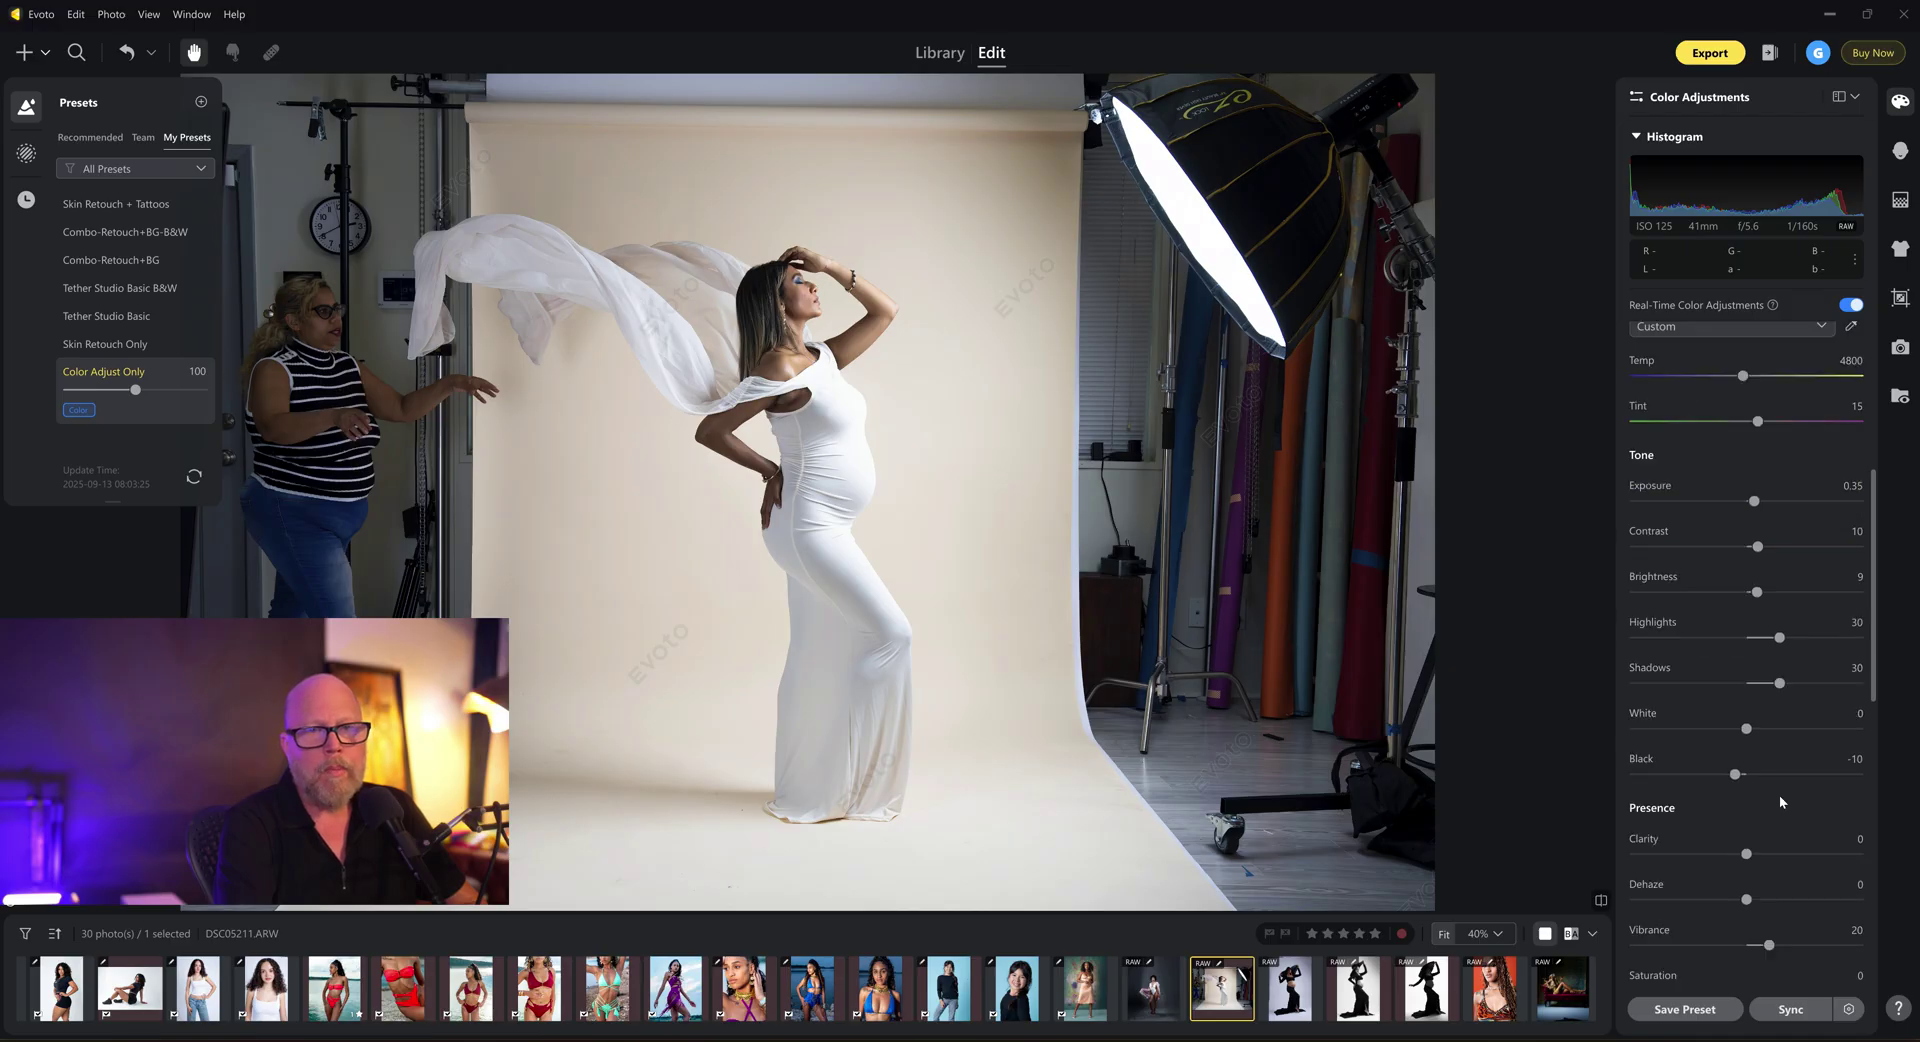
scroll(1735, 786, down, 8)
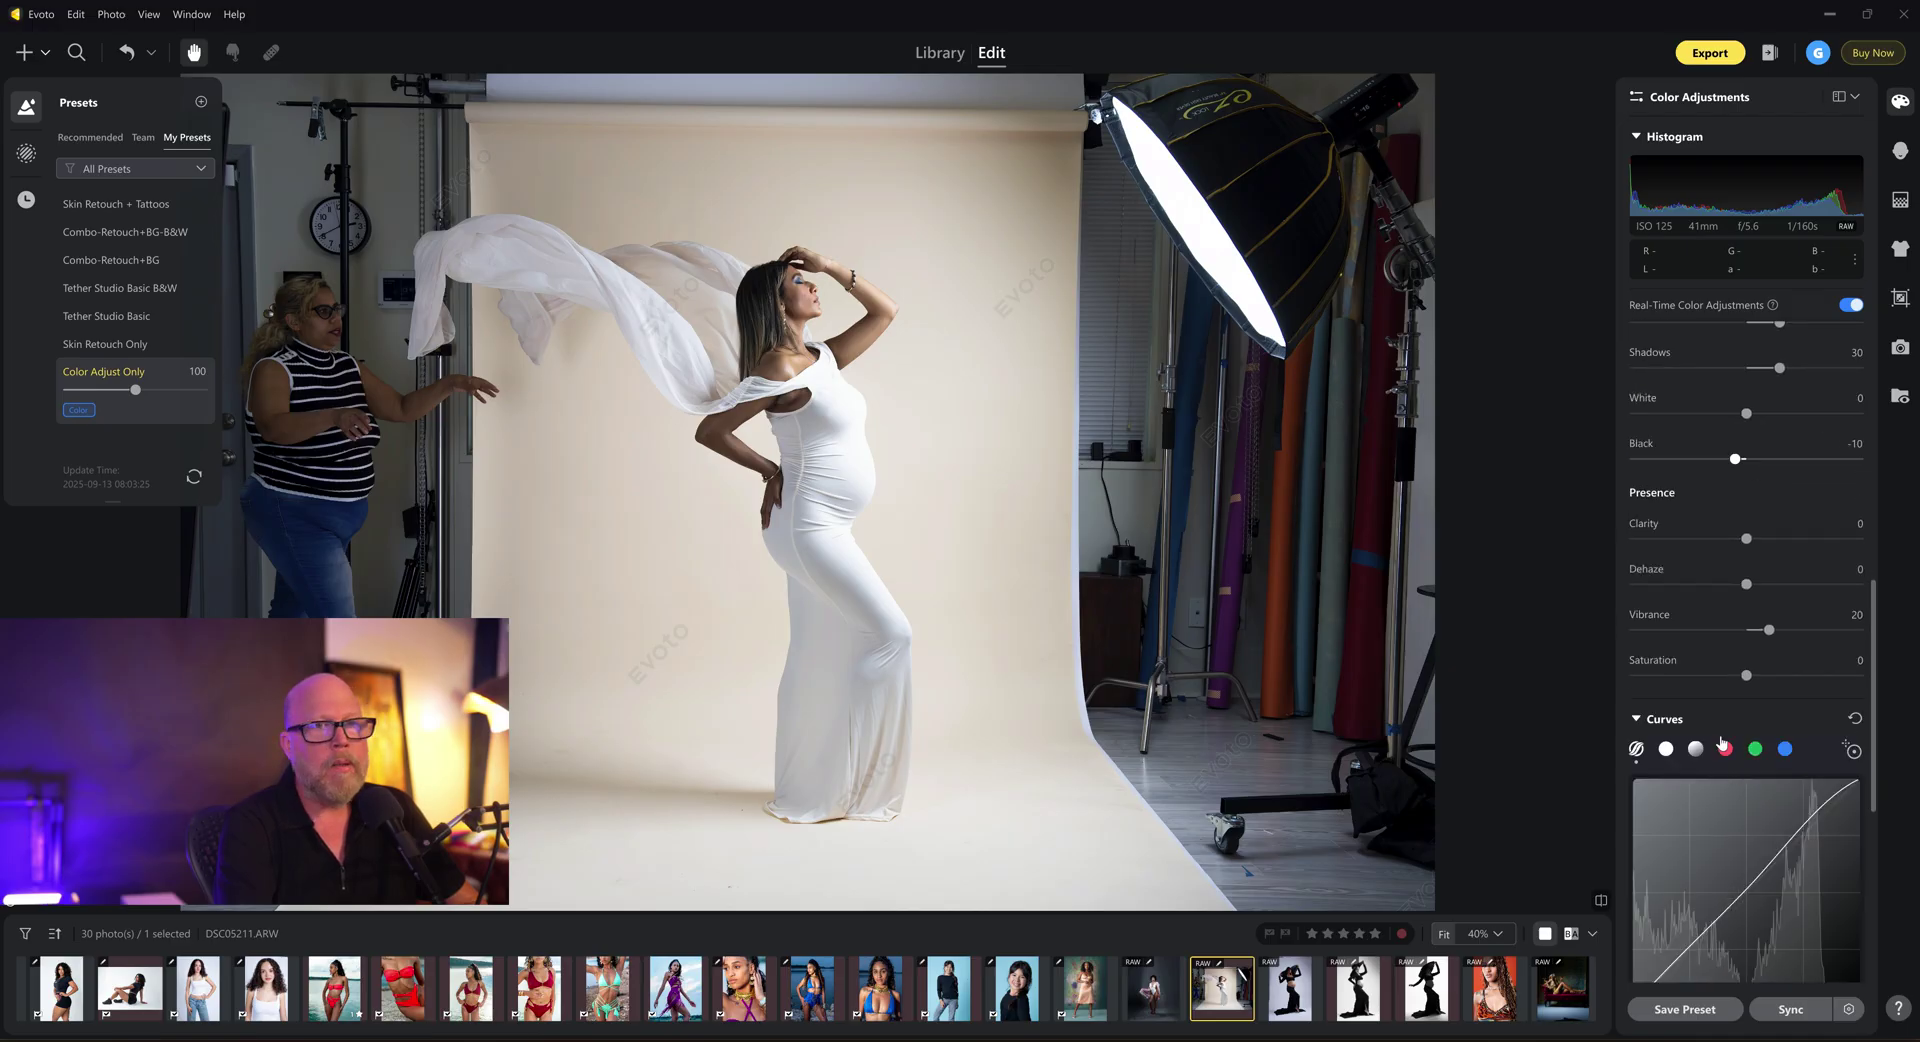
scroll(1678, 376, up, 1)
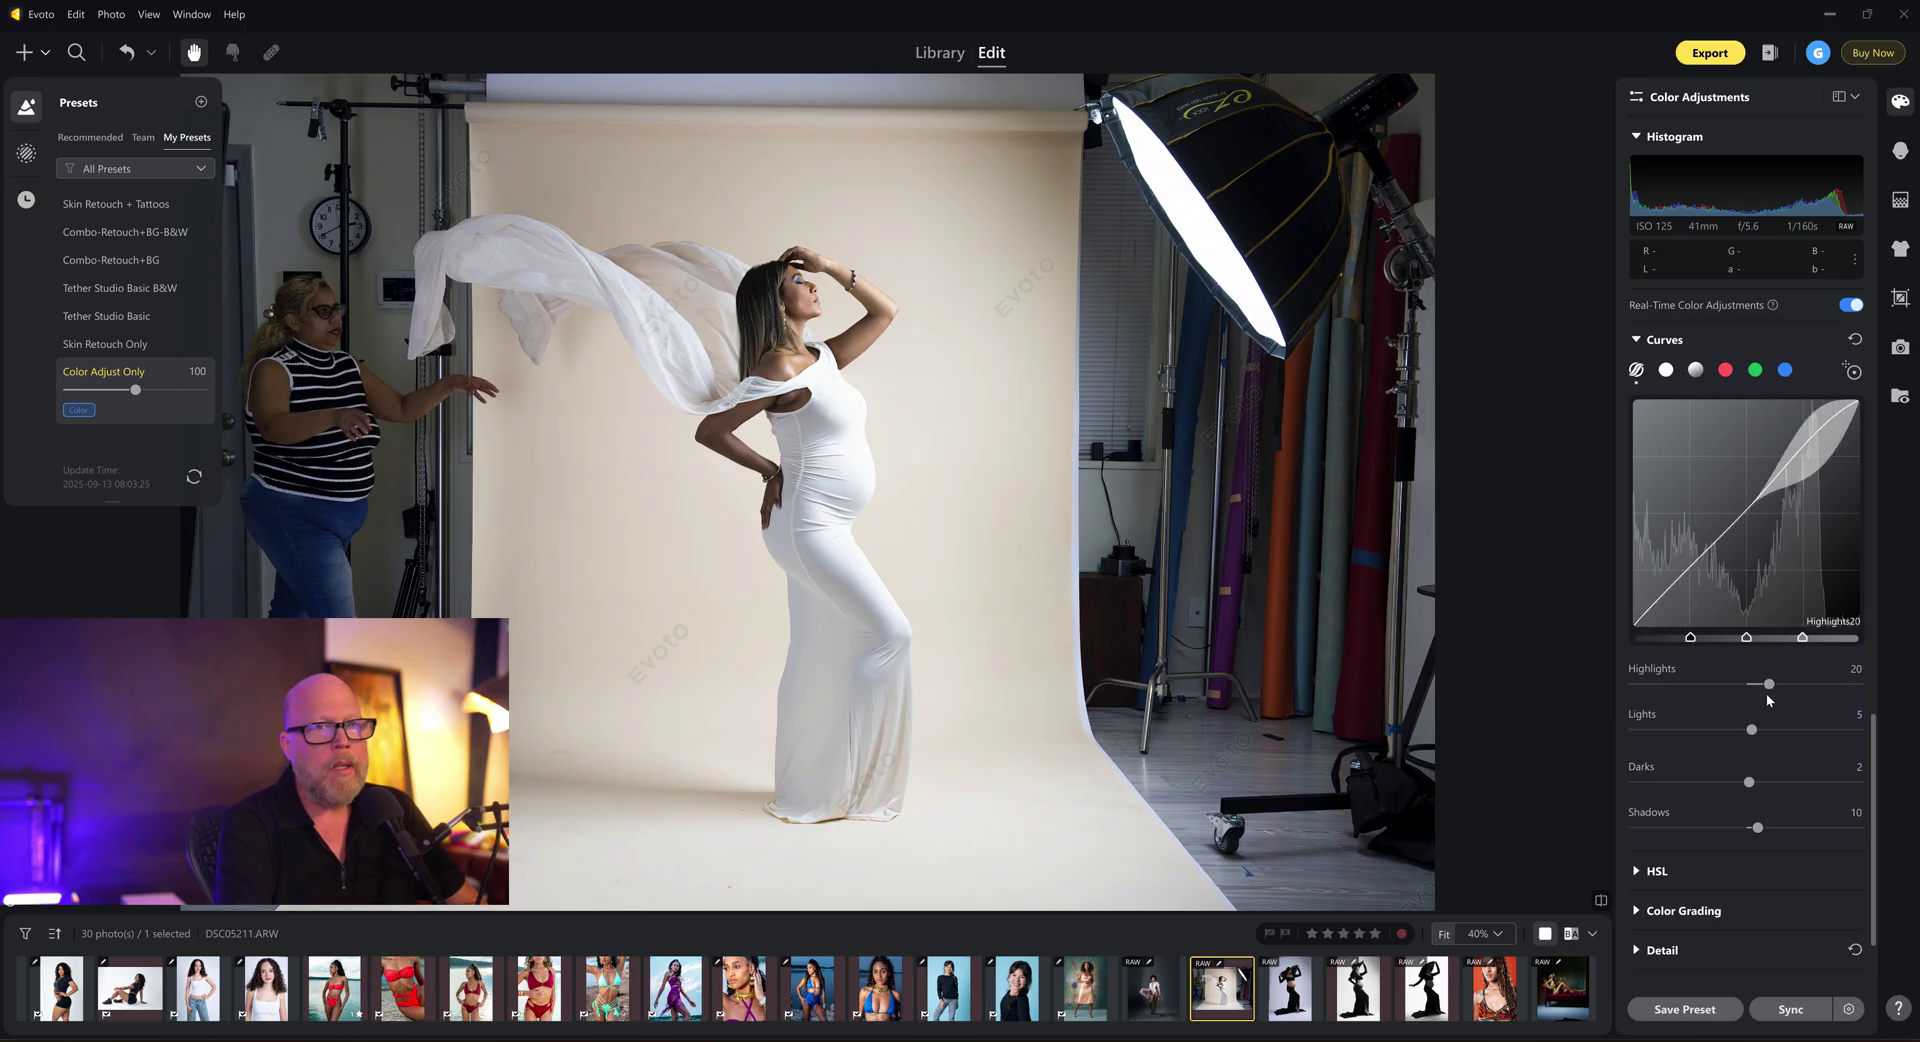
scroll(1766, 693, down, 1)
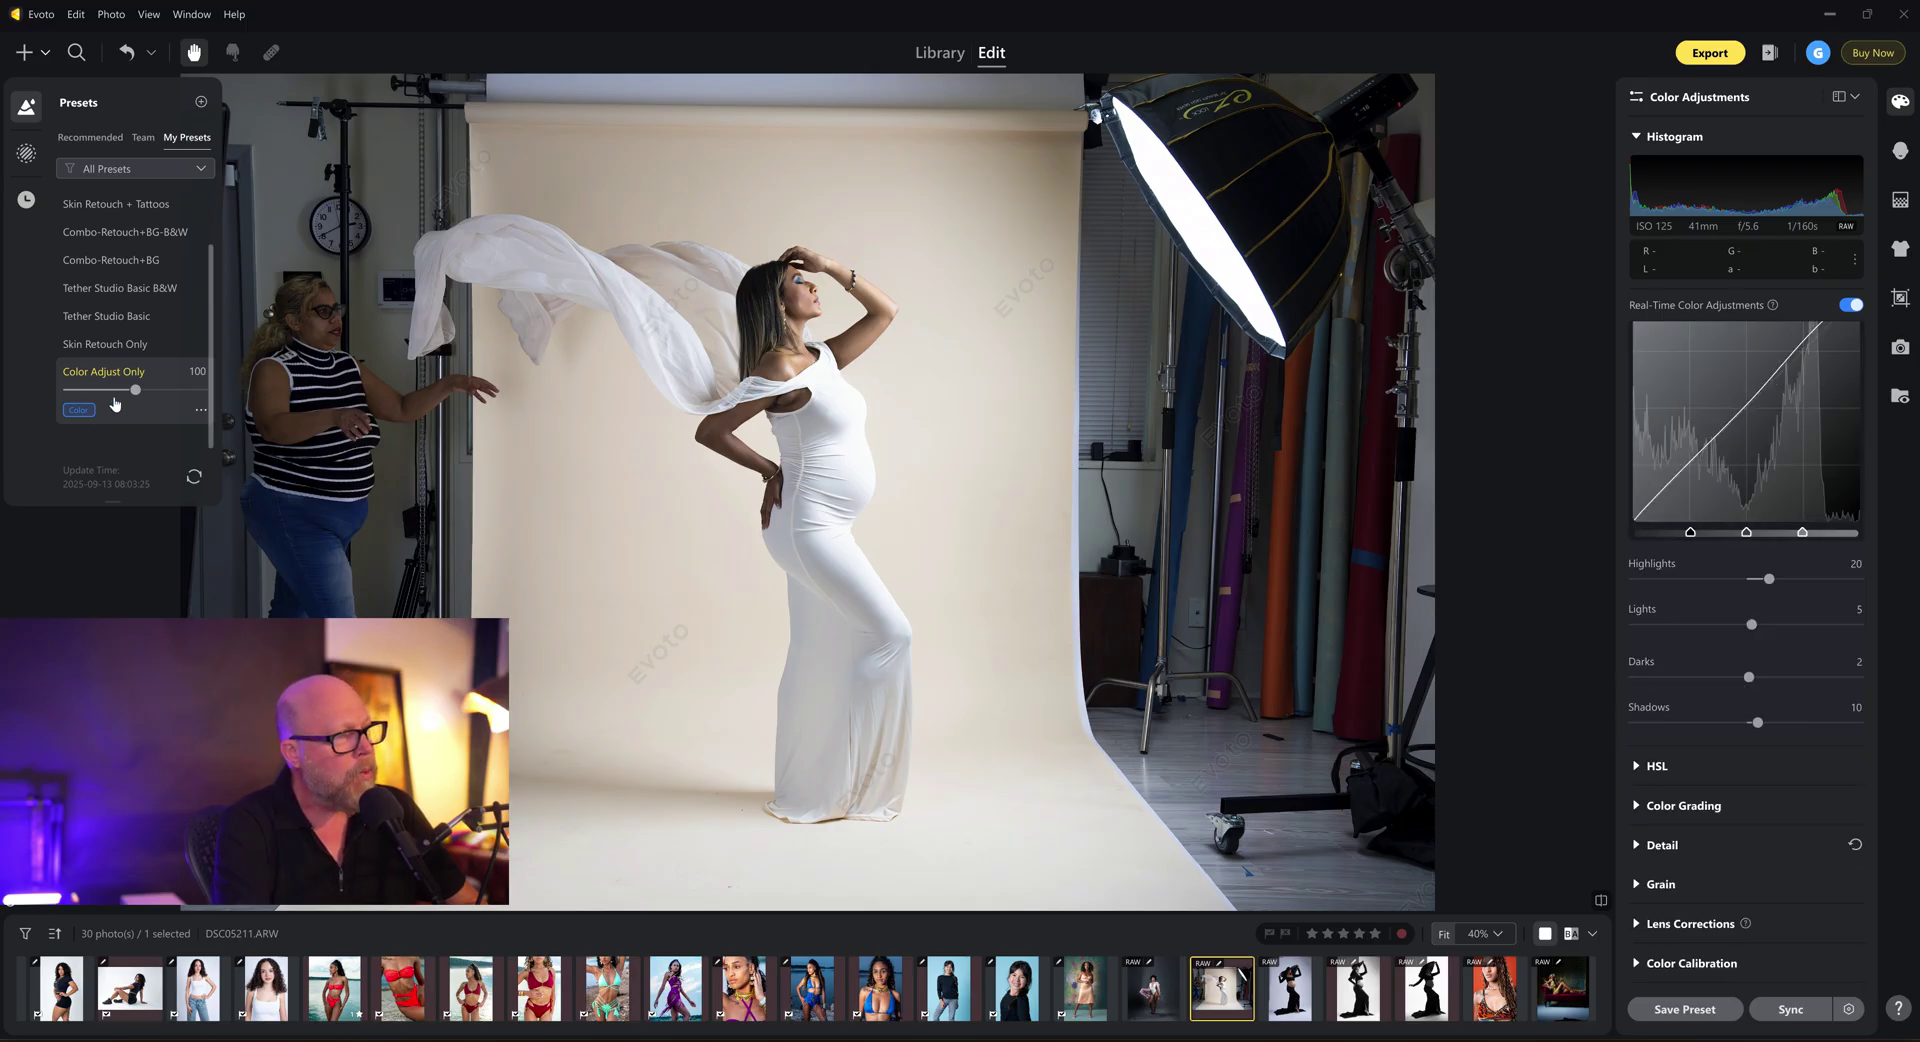
drag(135, 392, 126, 396)
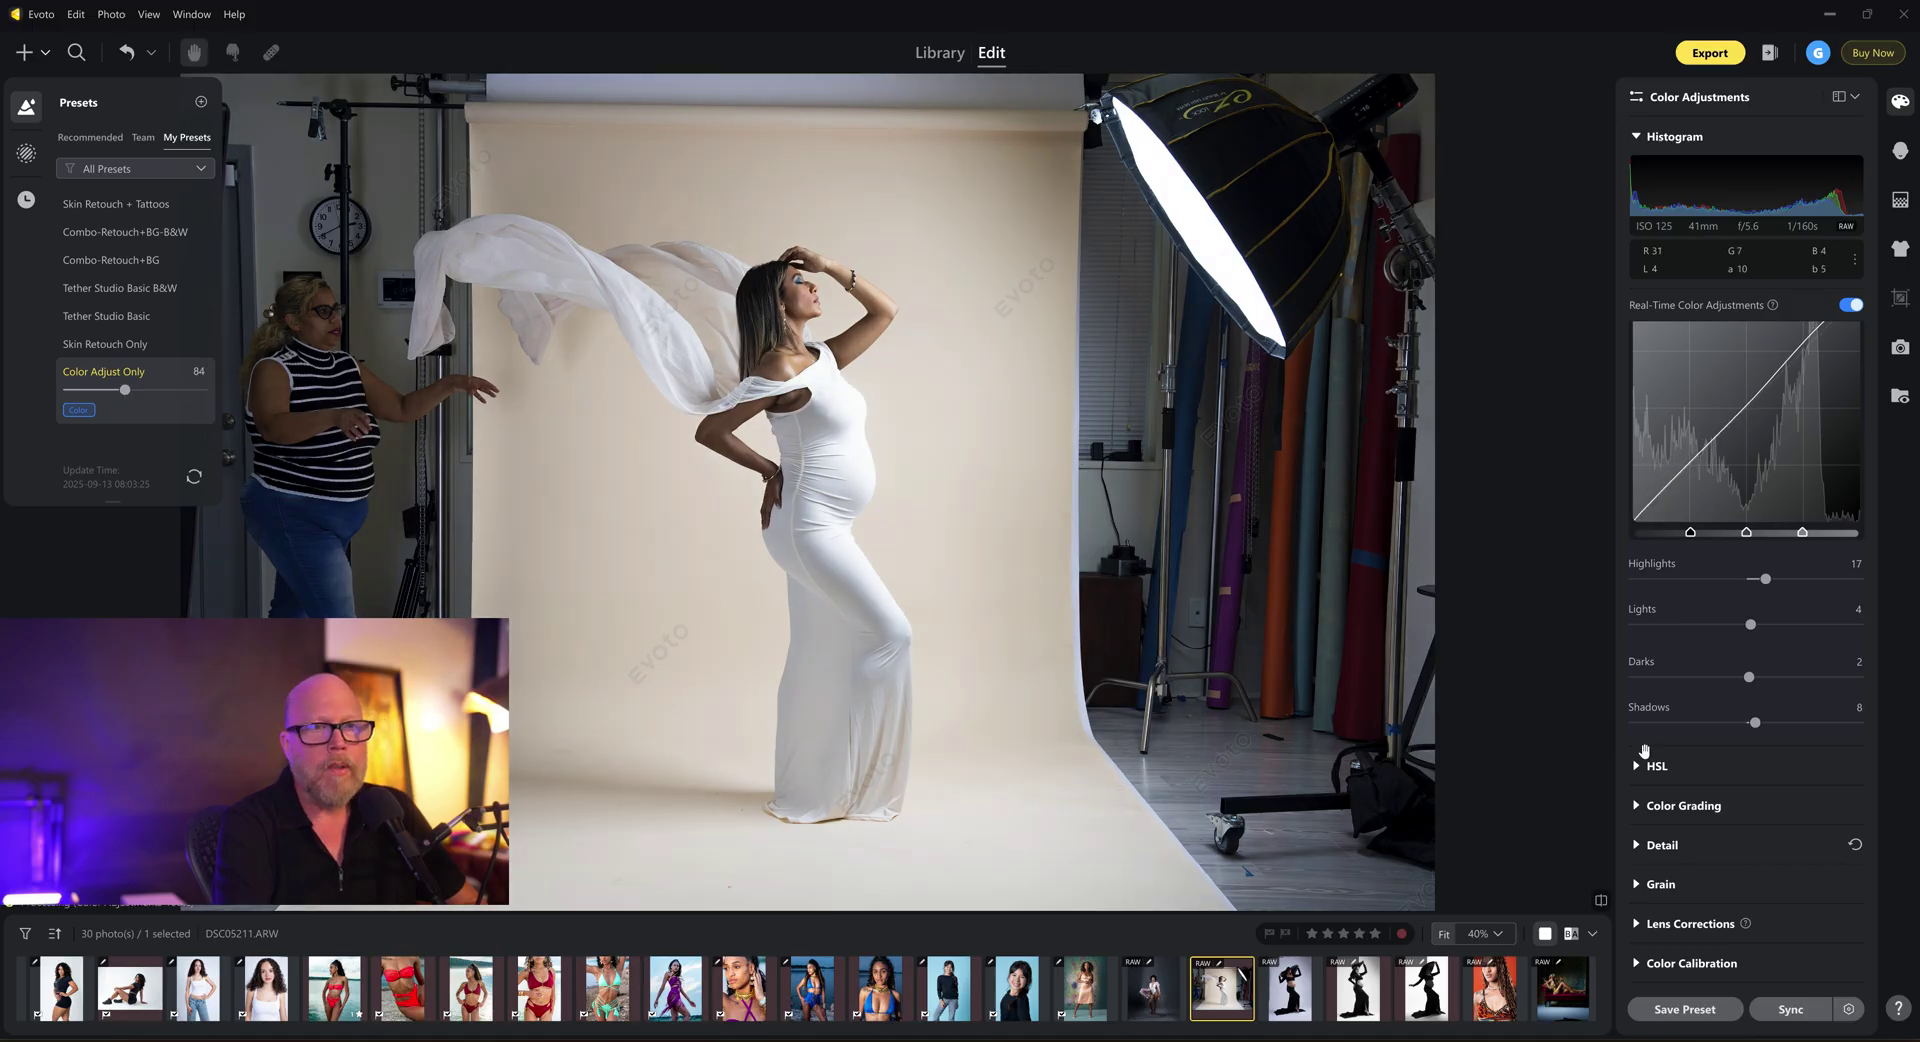
- Expand and collapse Color Grading, then begin saving the current settings as a new preset
click(1640, 807)
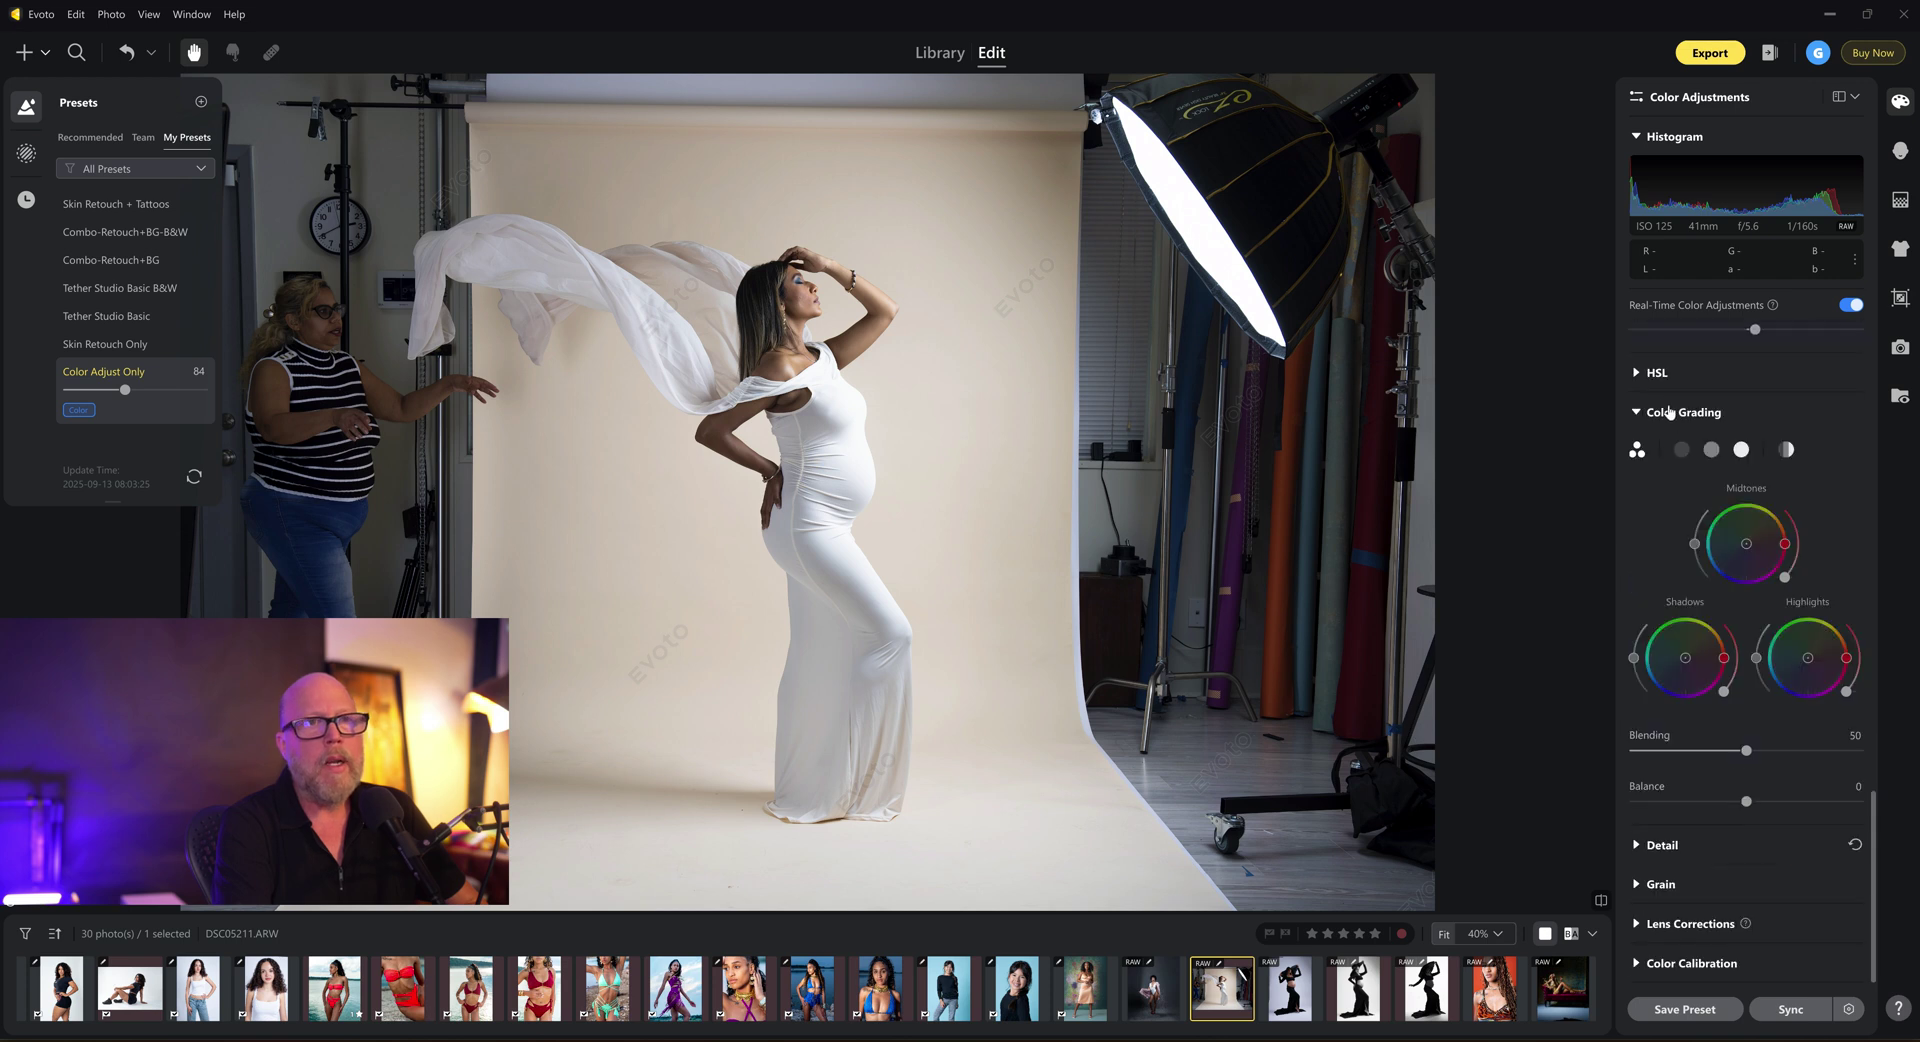
click(1632, 416)
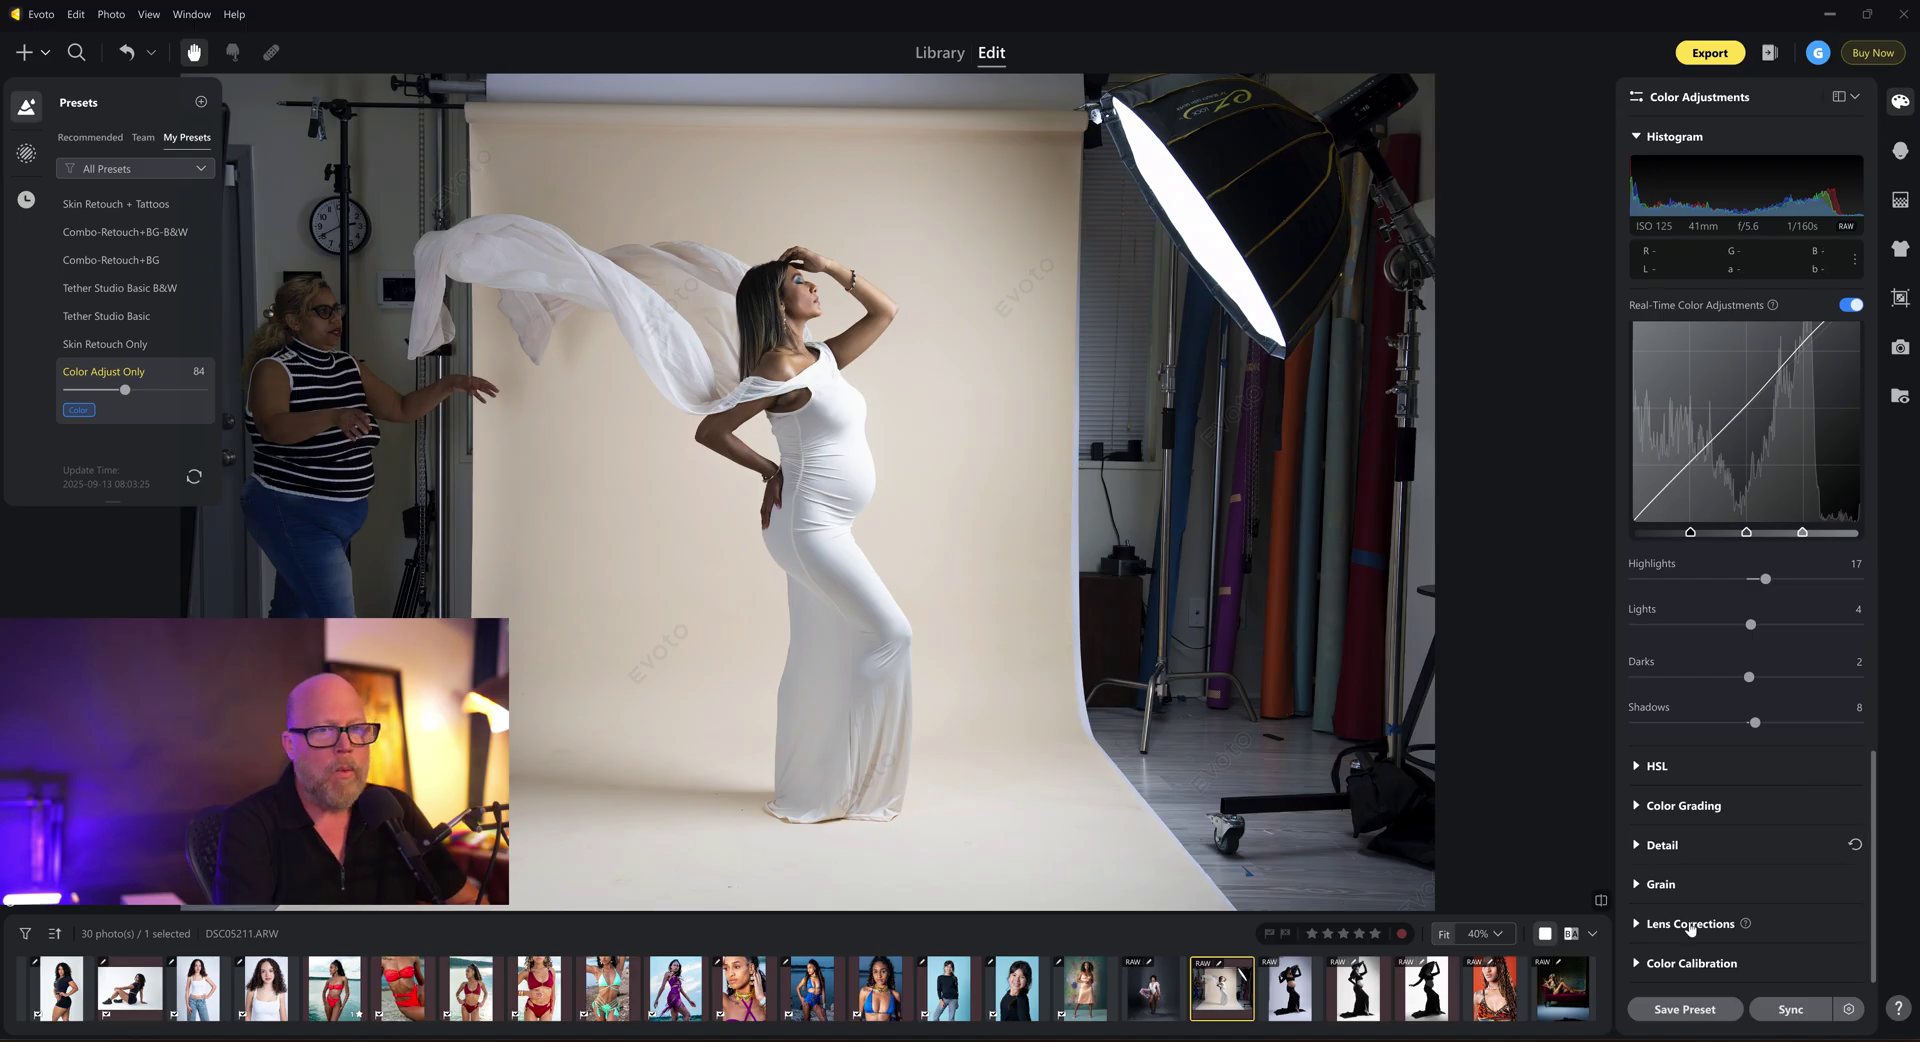
click(1678, 1012)
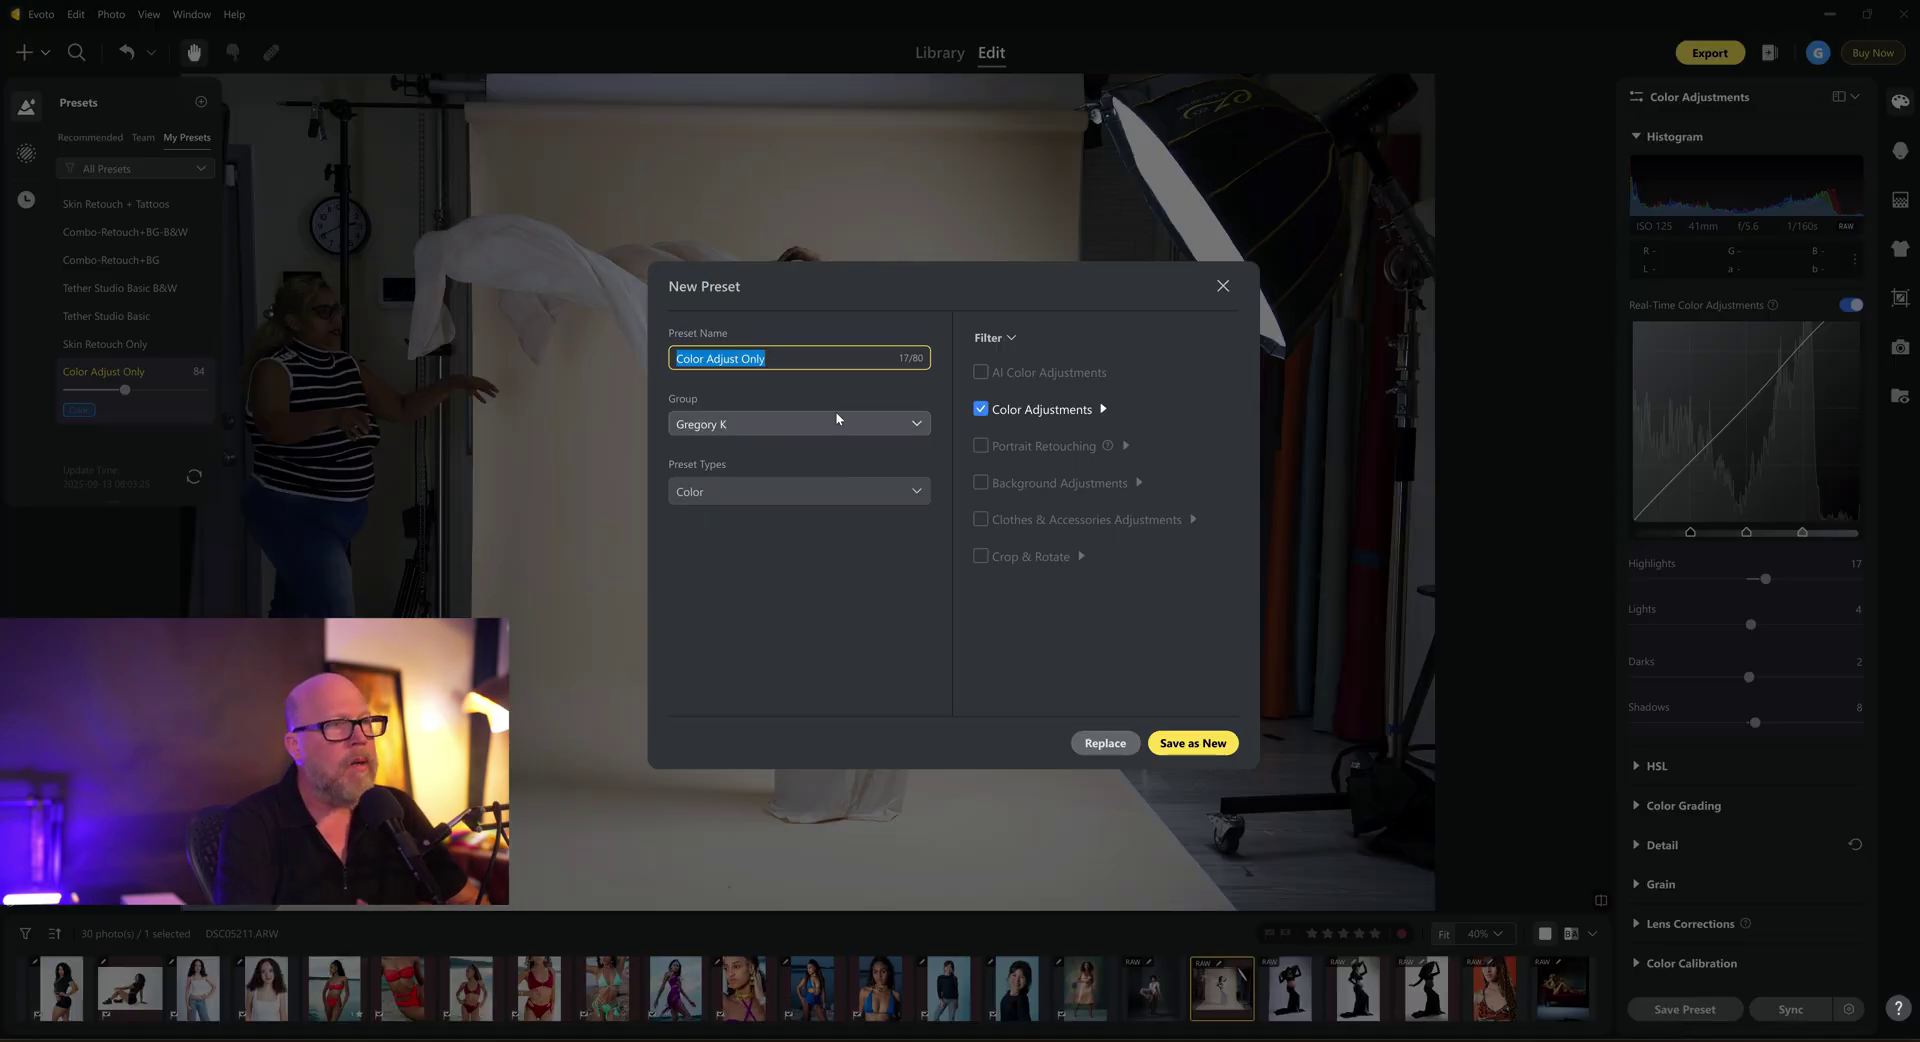
drag(741, 358, 676, 358)
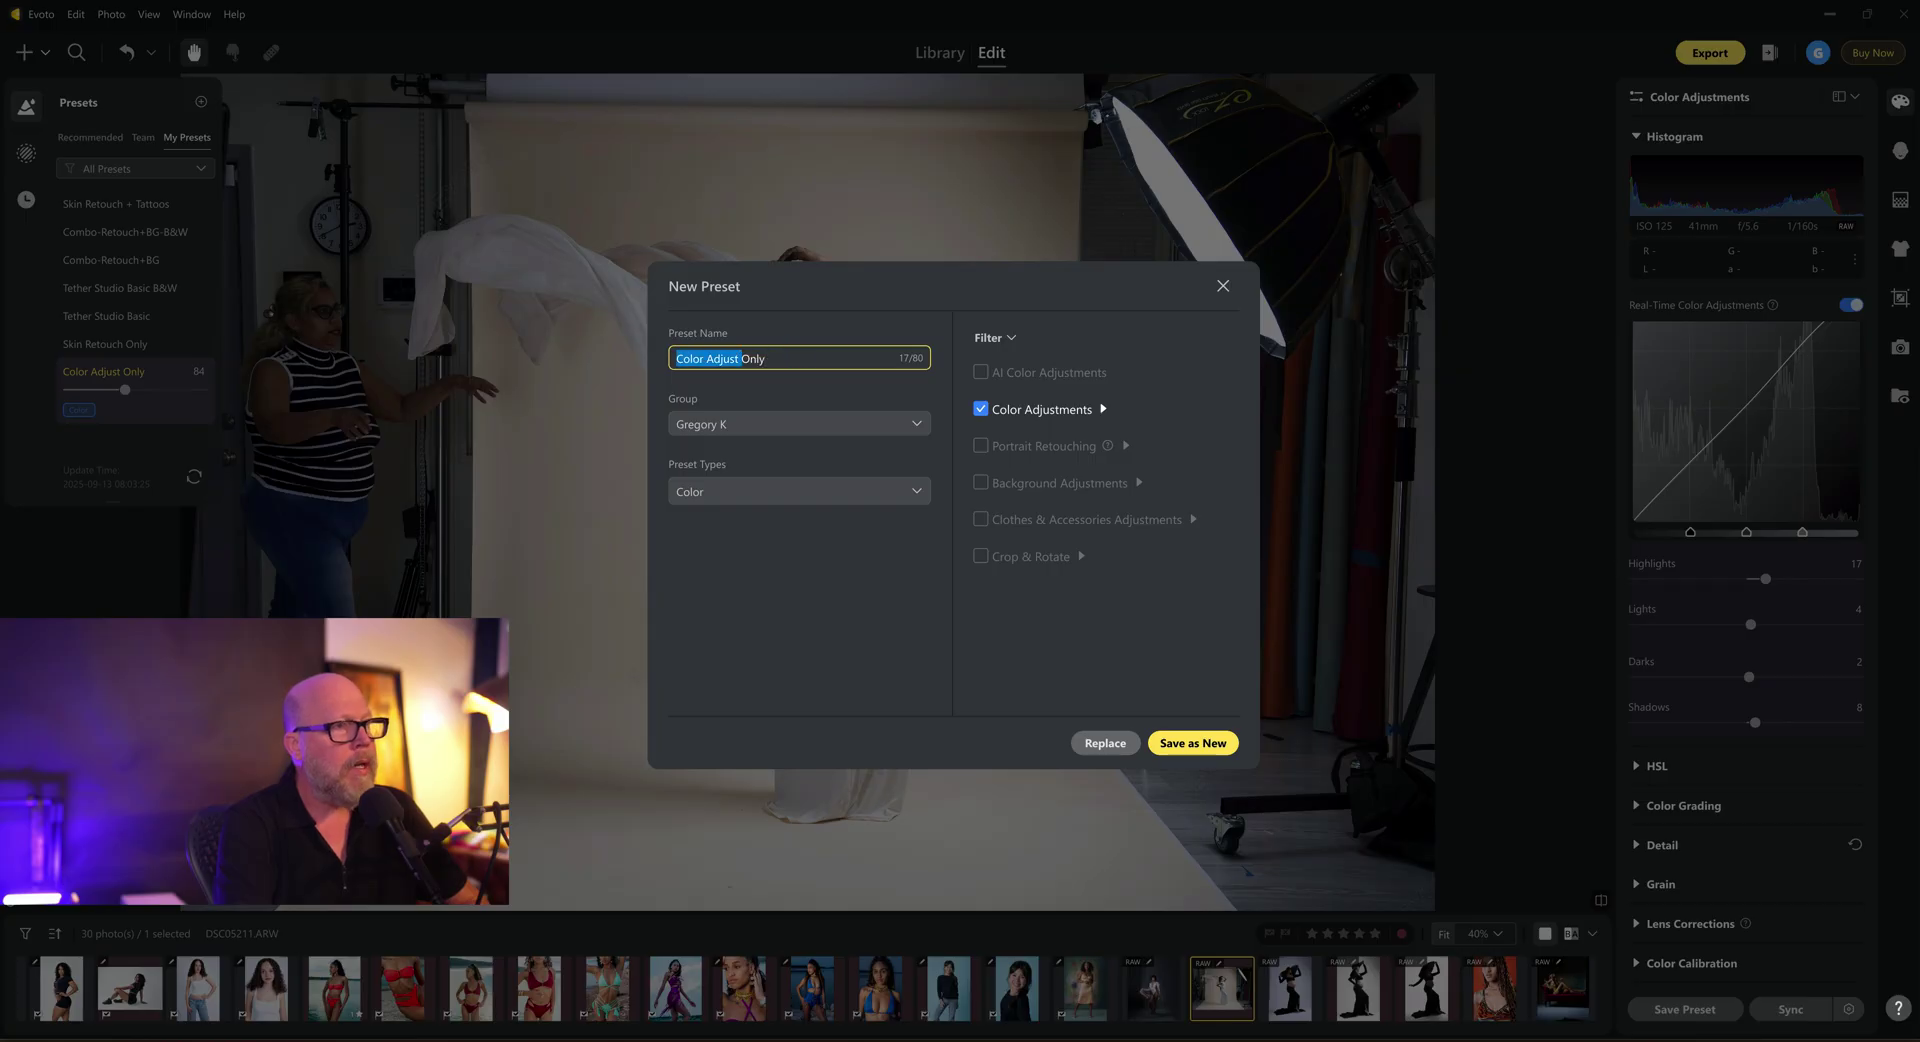
click(805, 358)
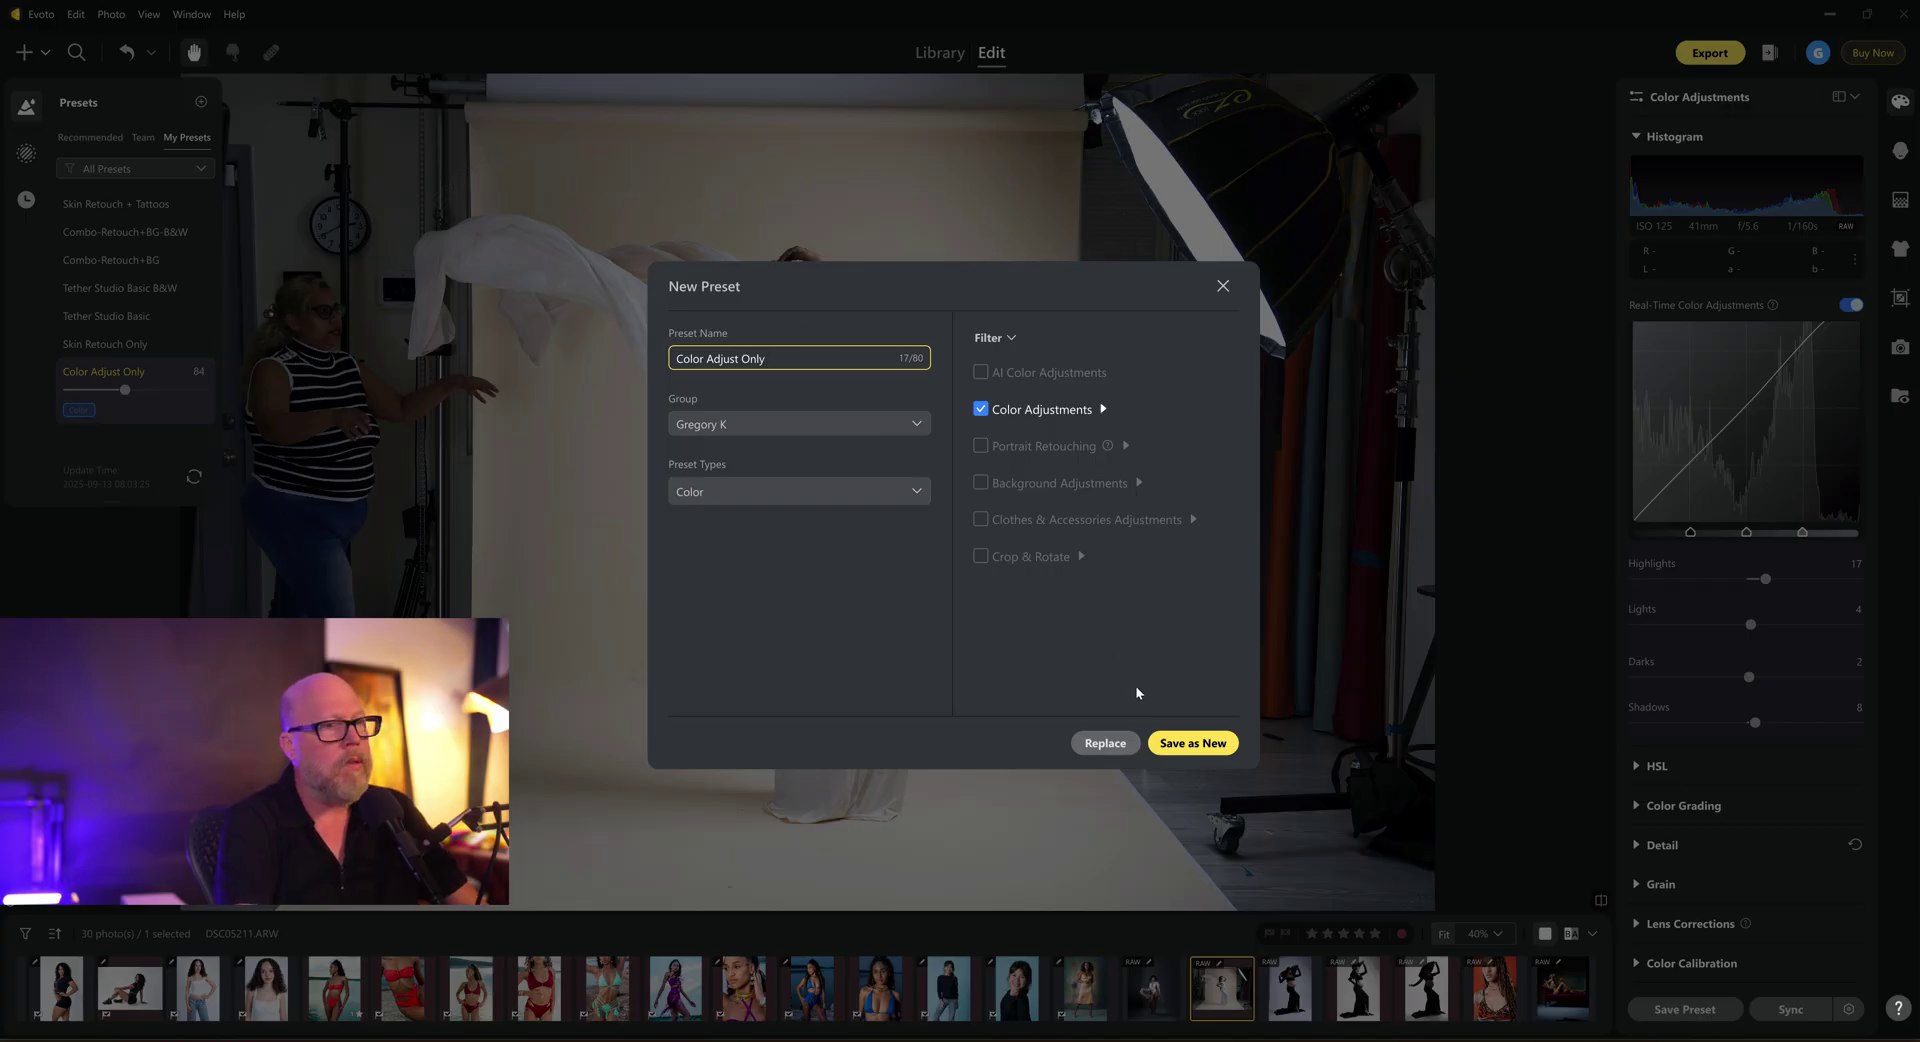
click(1221, 288)
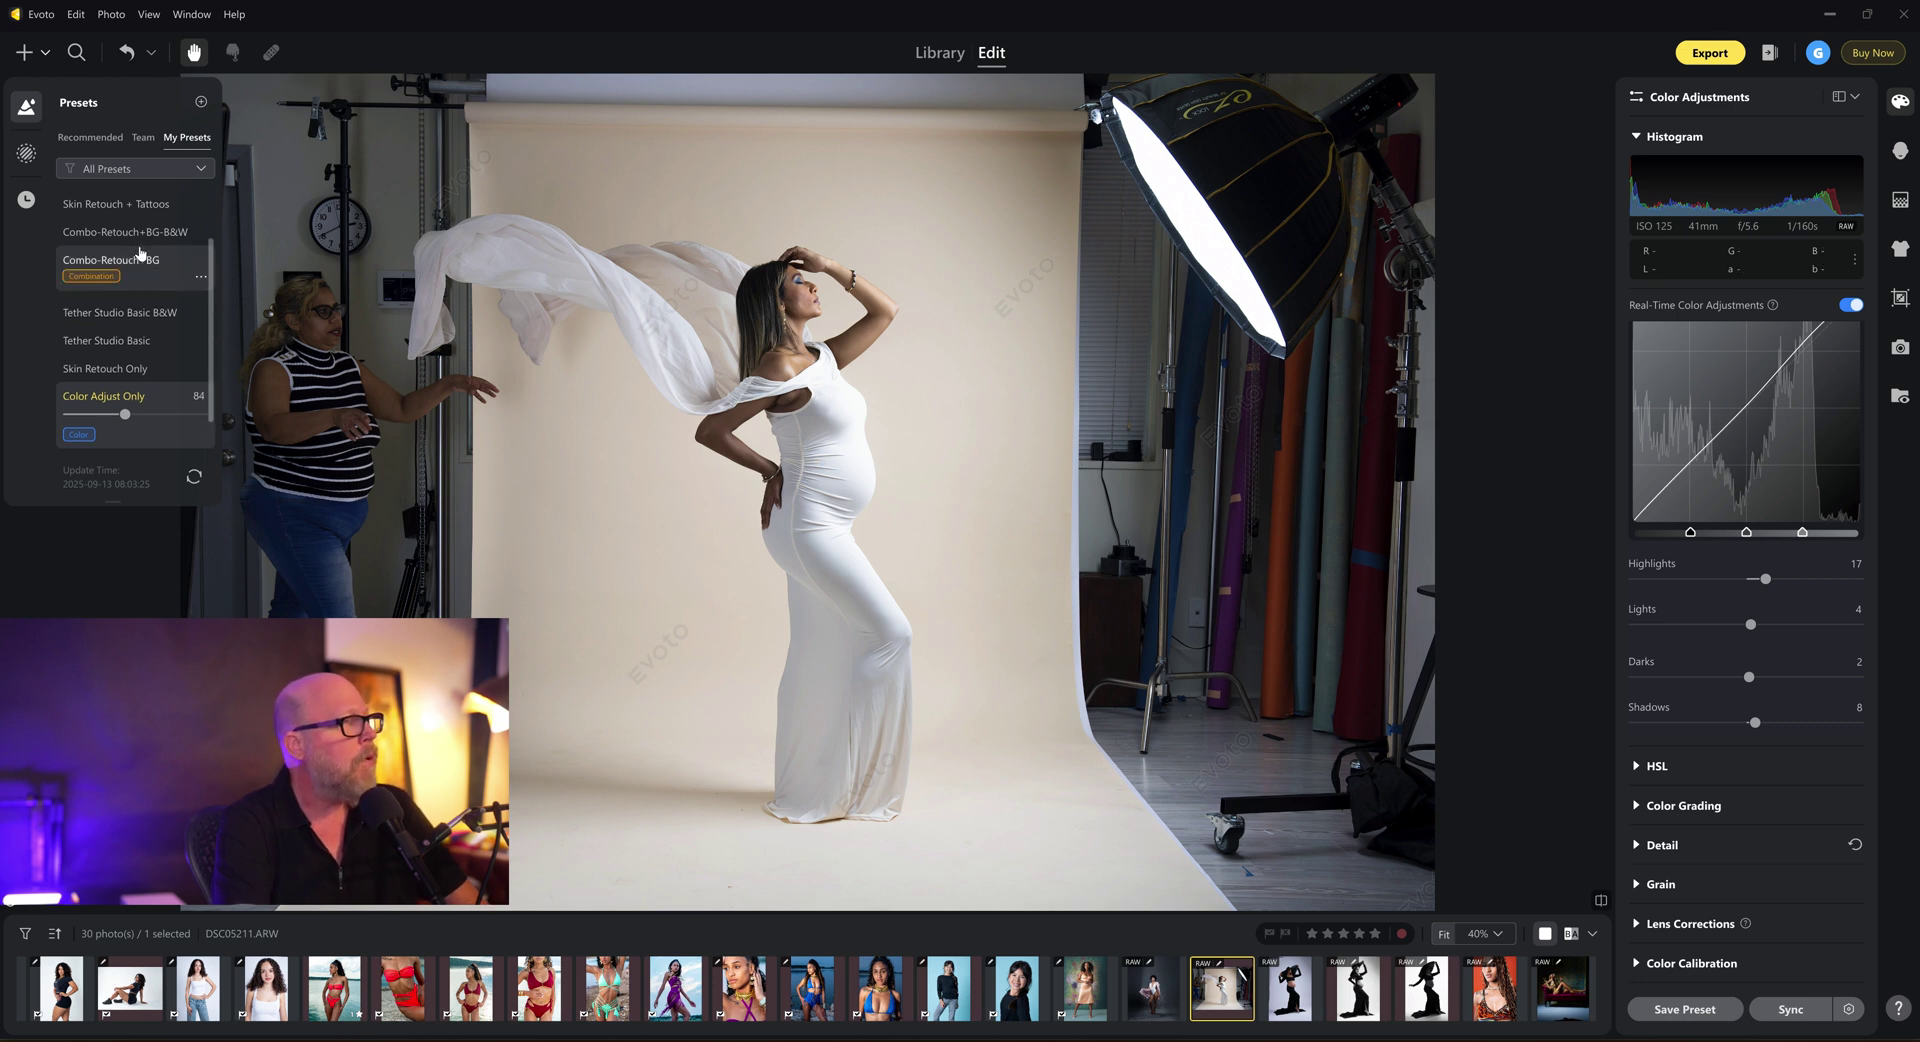
- Switch the right panel from Background Adjustments to Portrait Retouching, then undo the 84 strength change
mouse_move(145, 293)
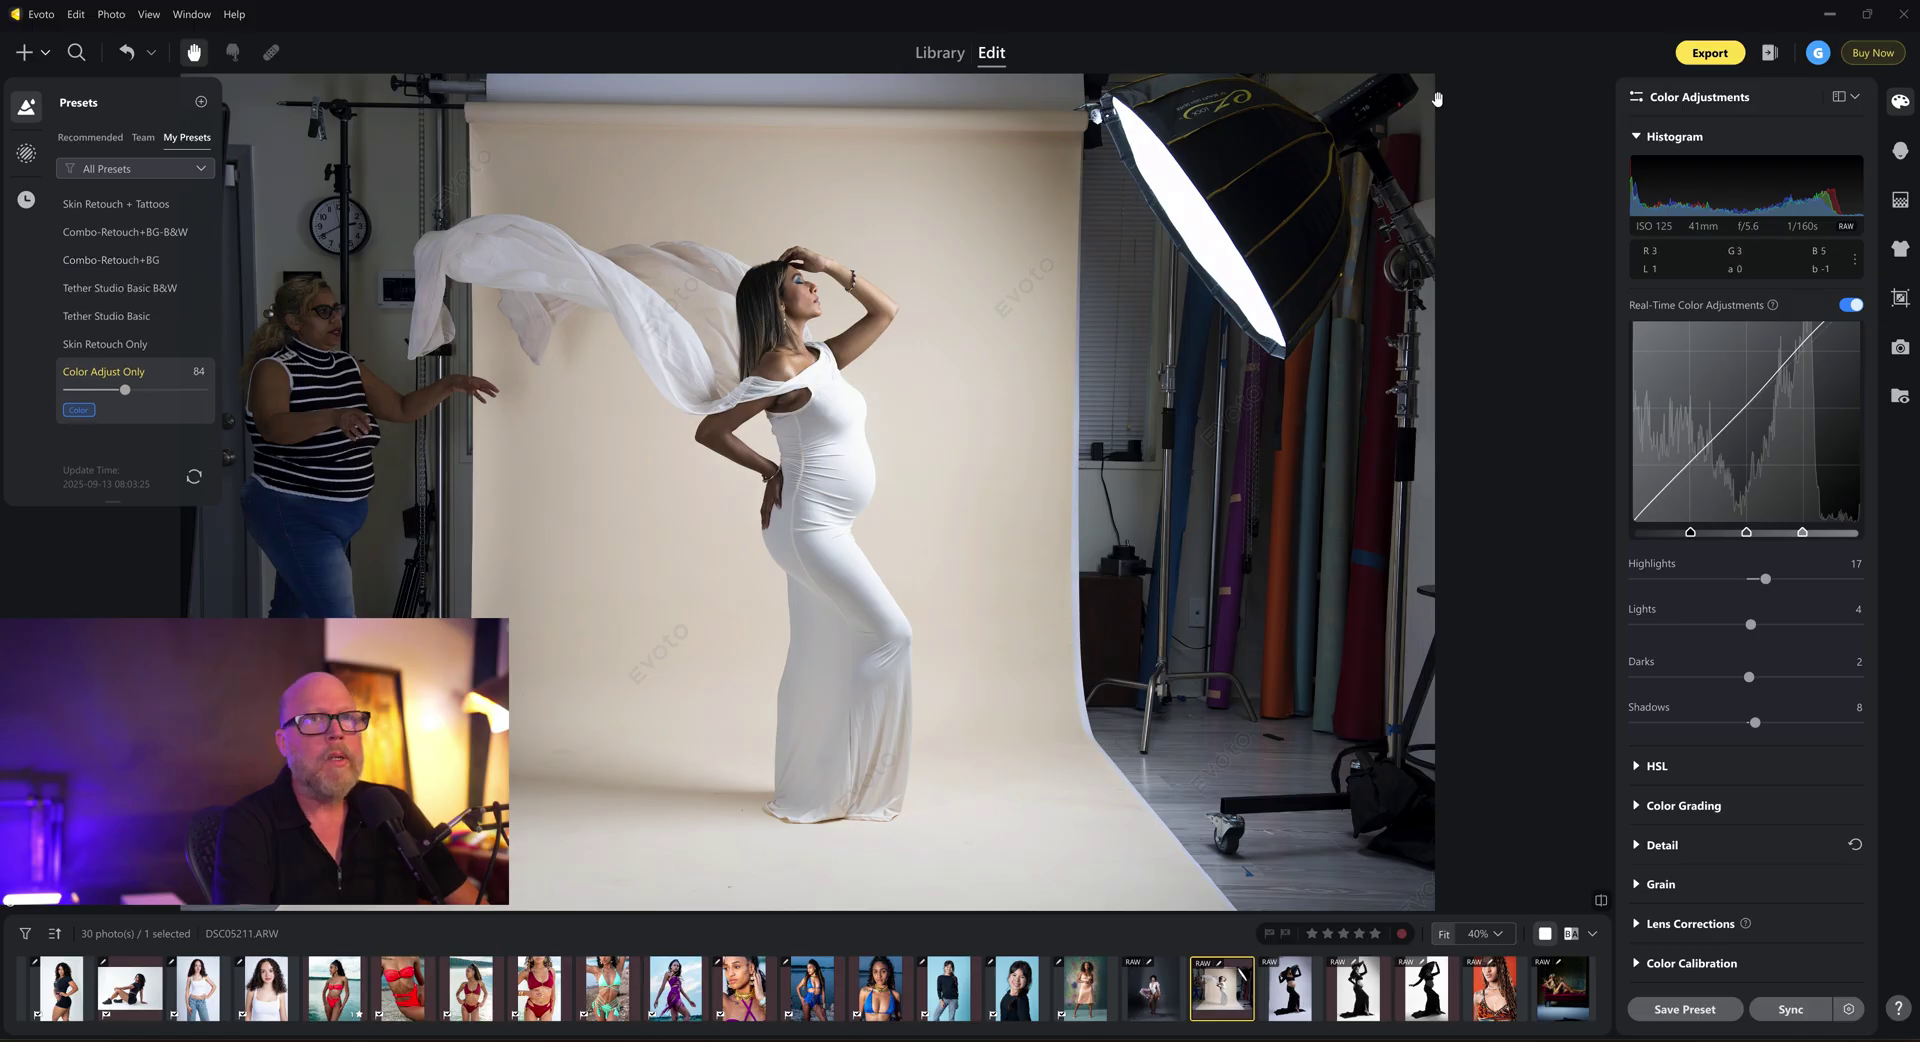
click(1901, 205)
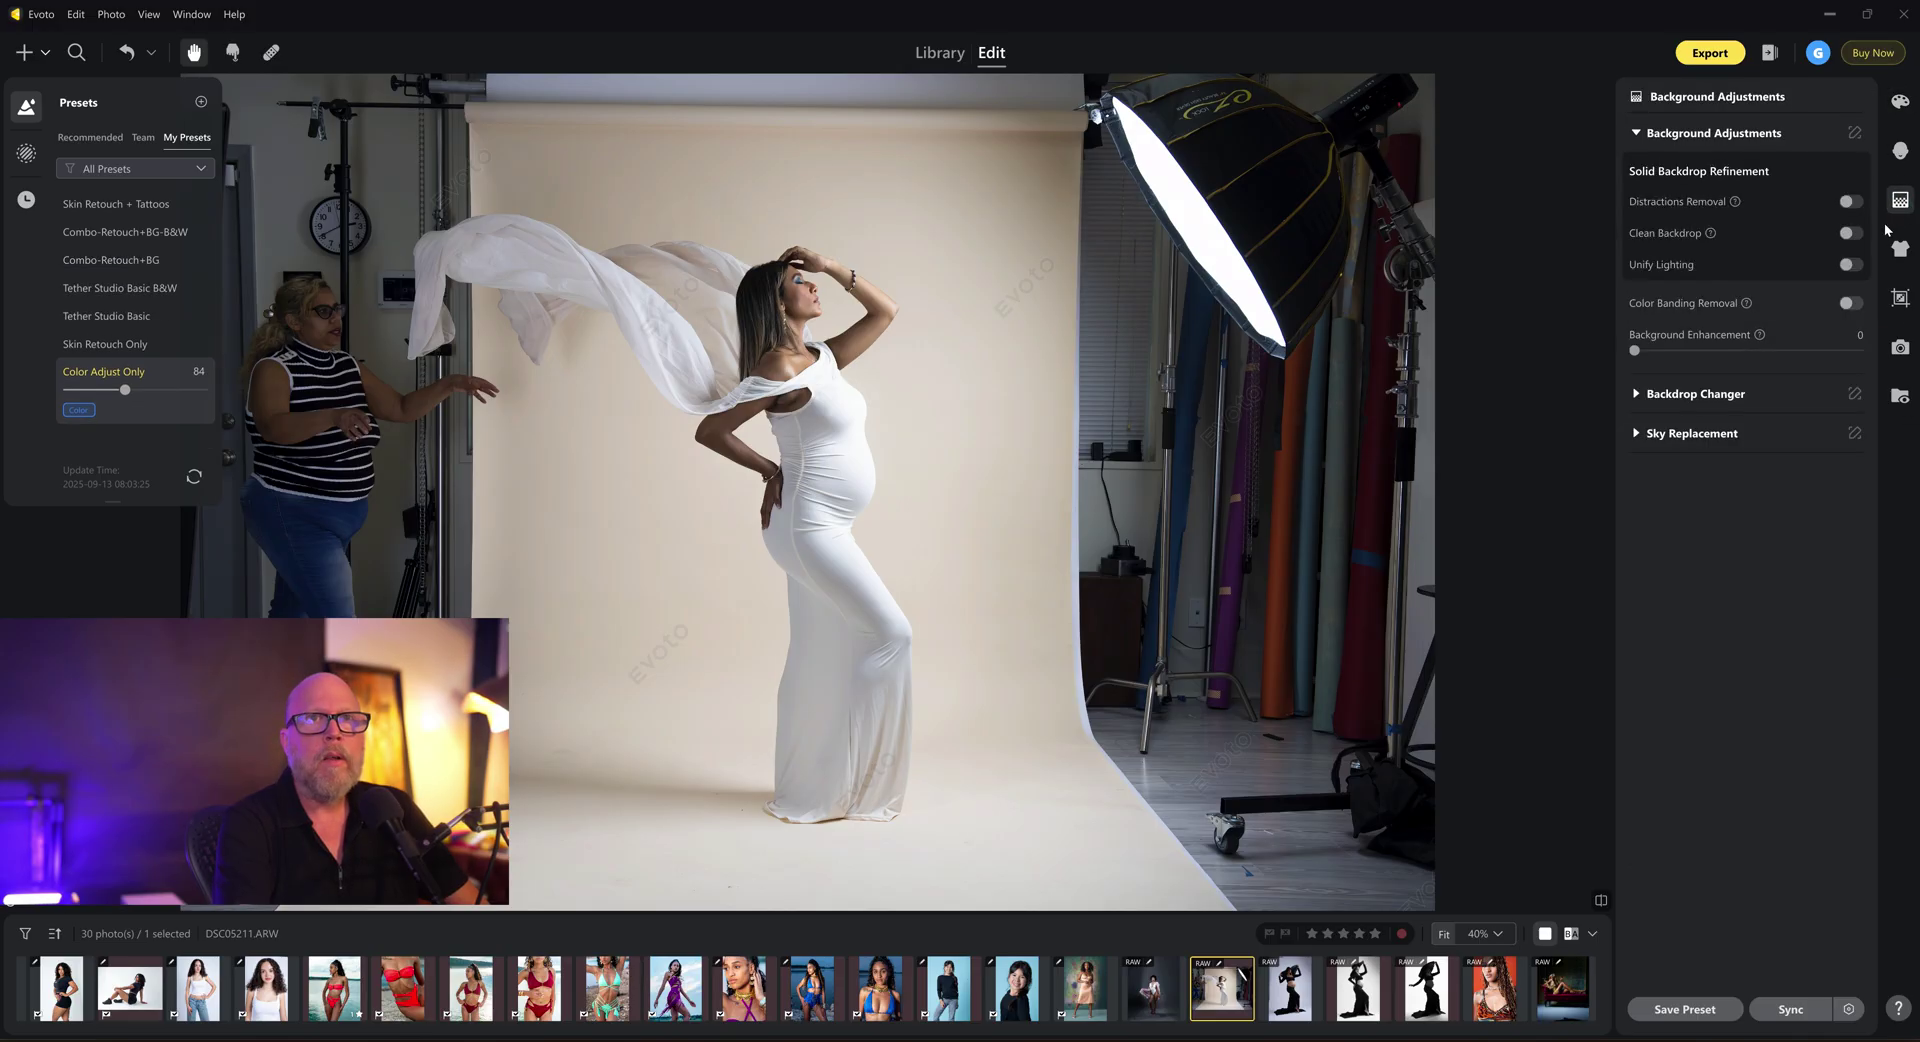
click(1899, 150)
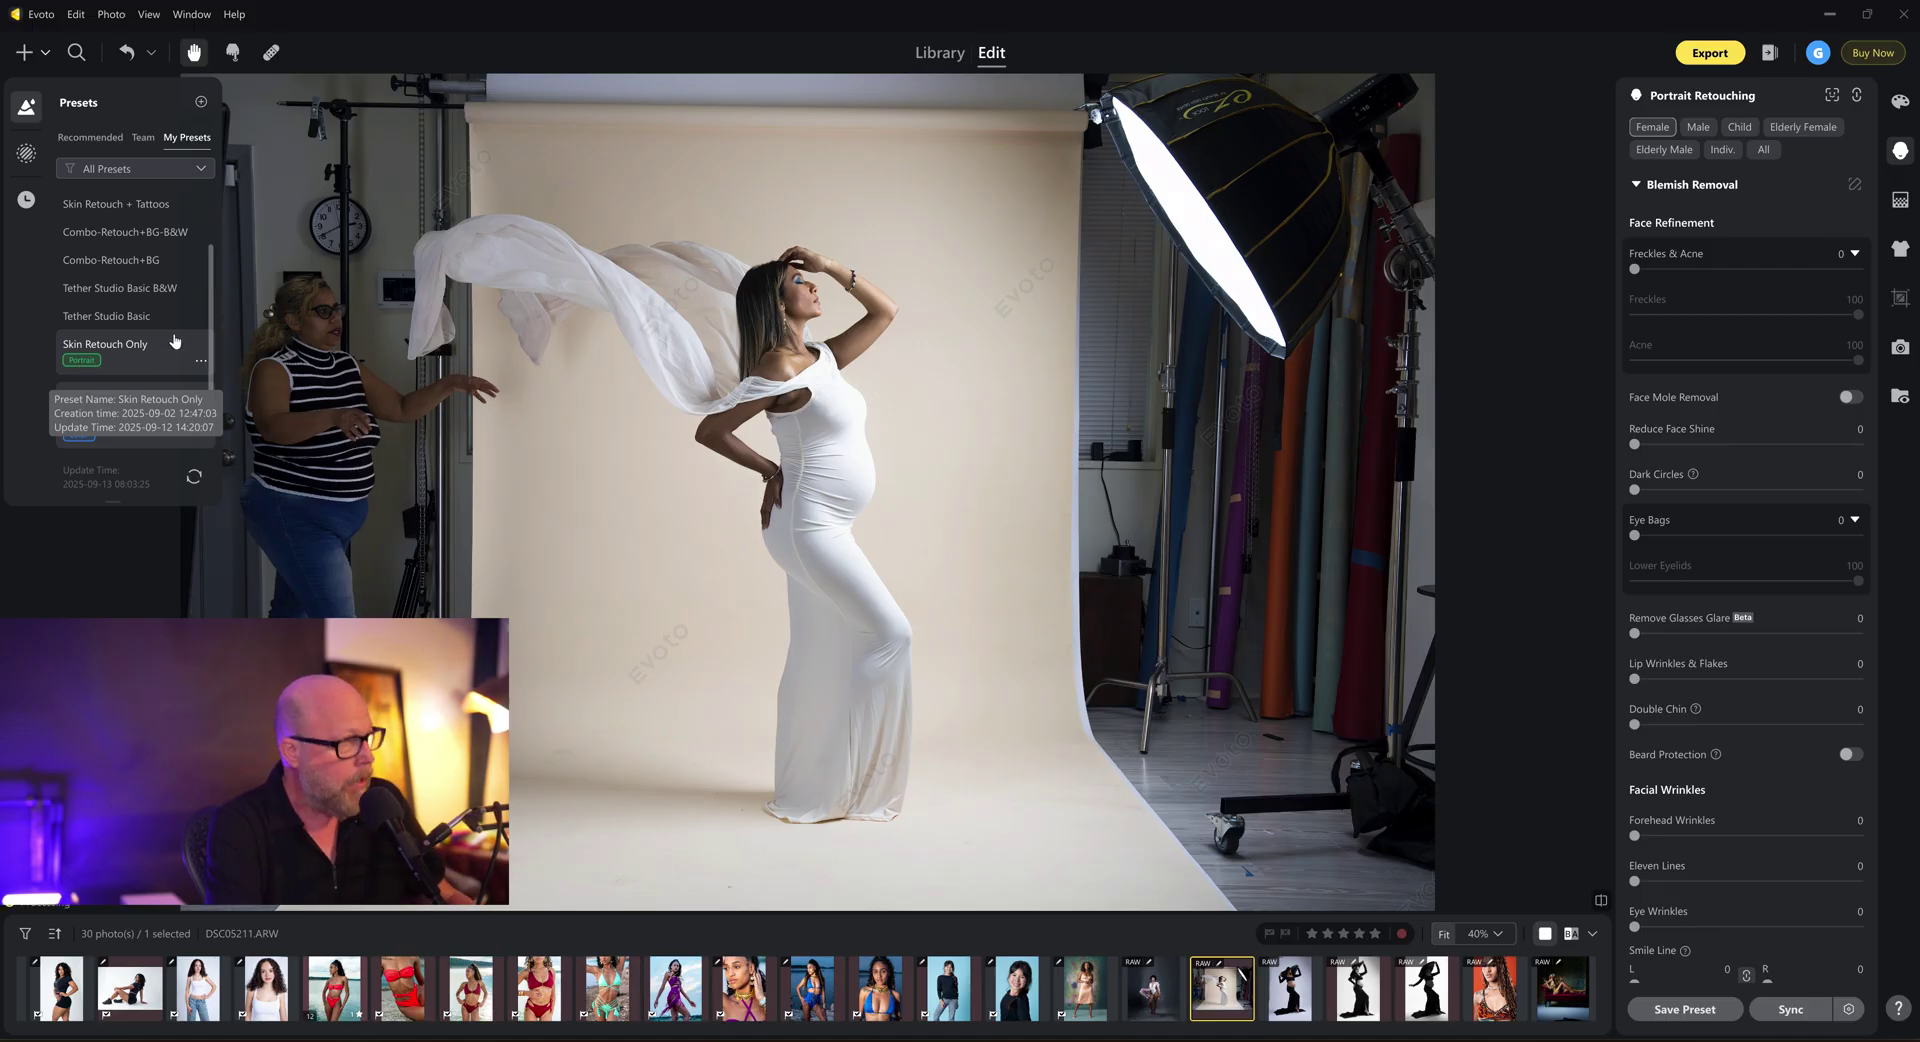
key(ctrl+z)
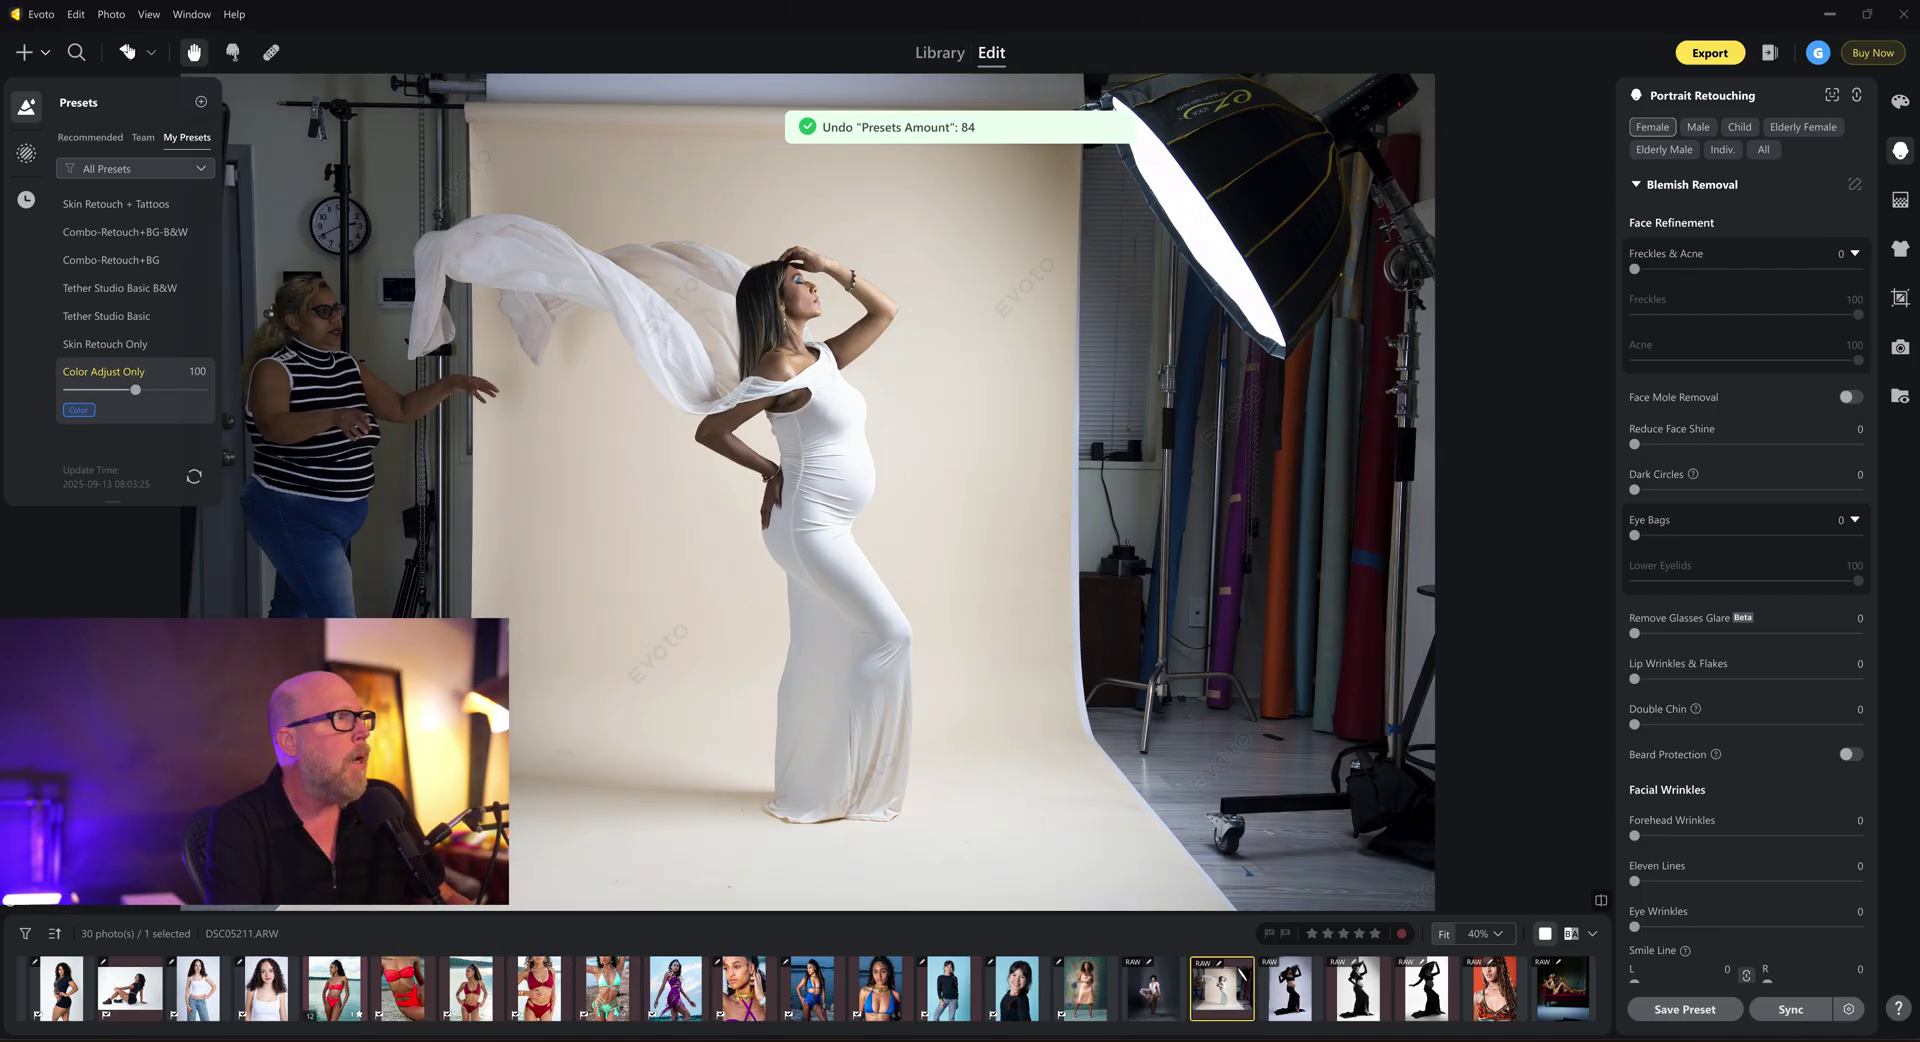
- Undo Color Adjust Only, try Skin Retouch Only with a face zoom, then undo it too
click(127, 52)
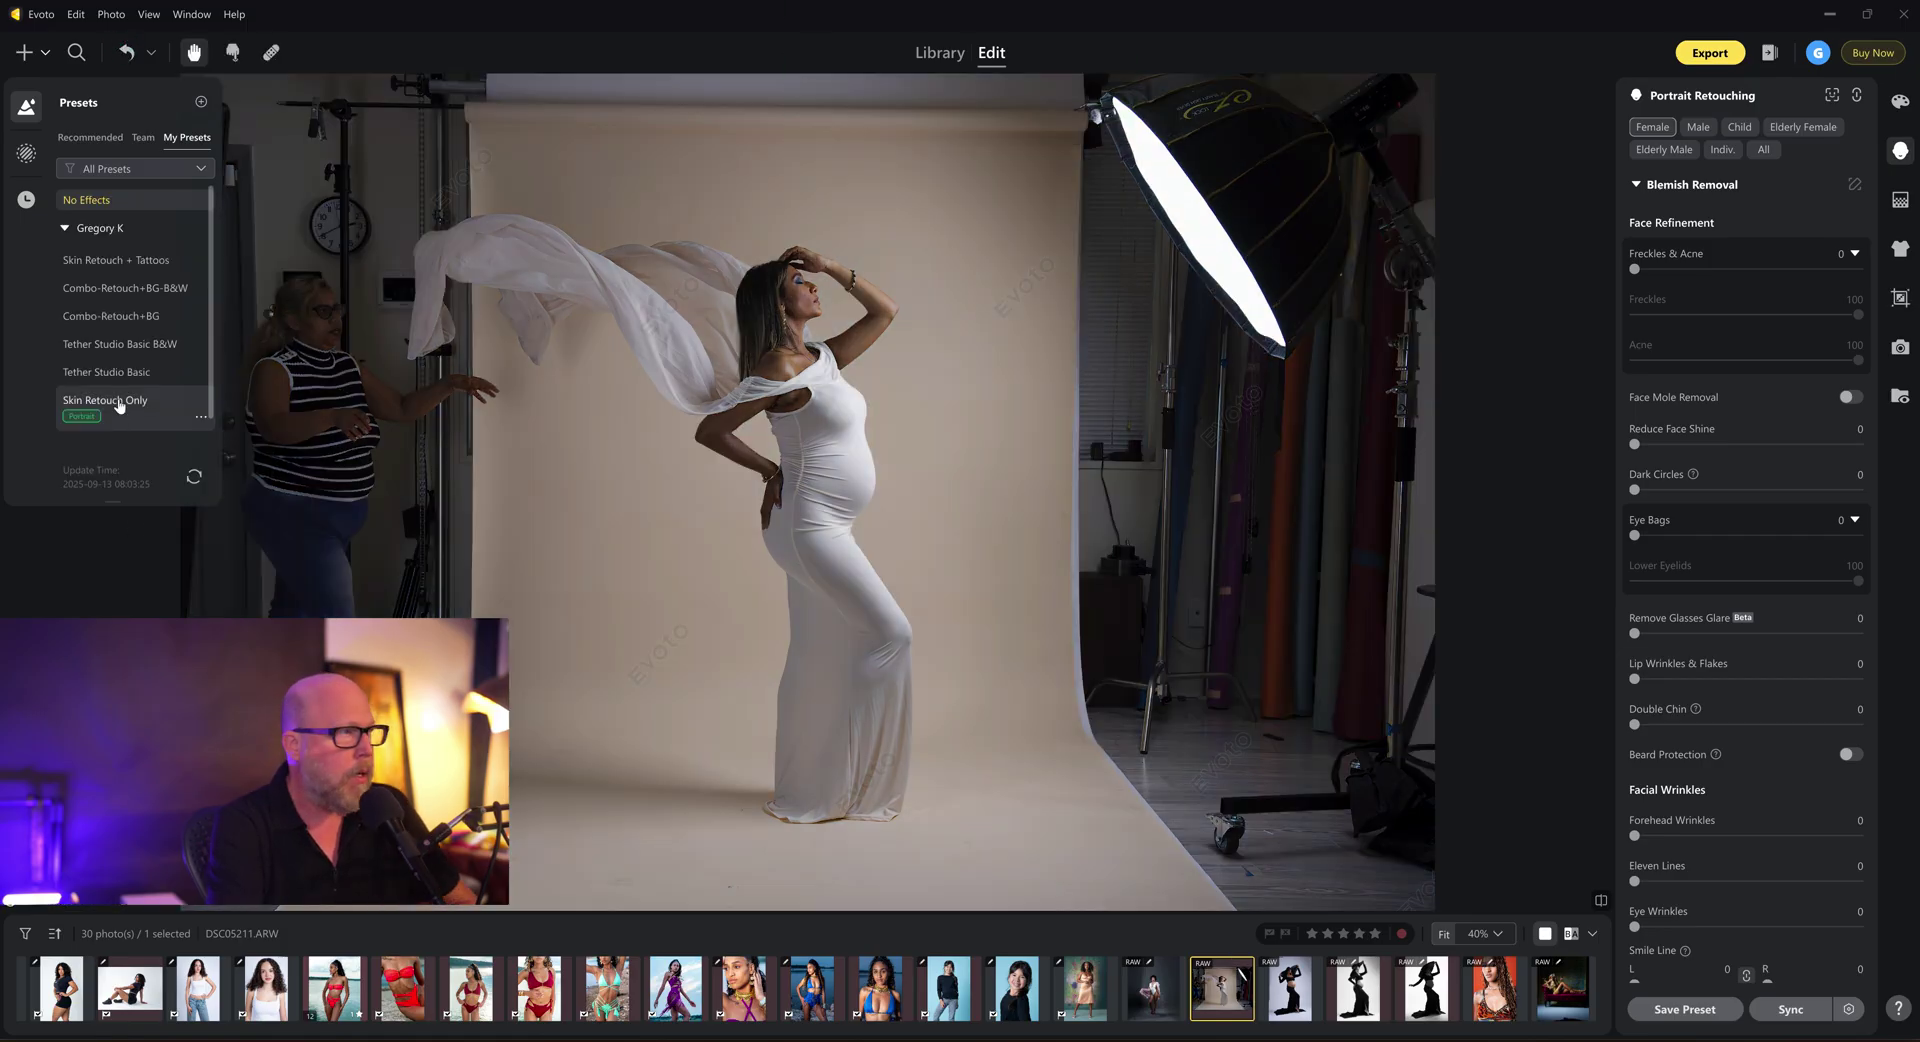
click(118, 402)
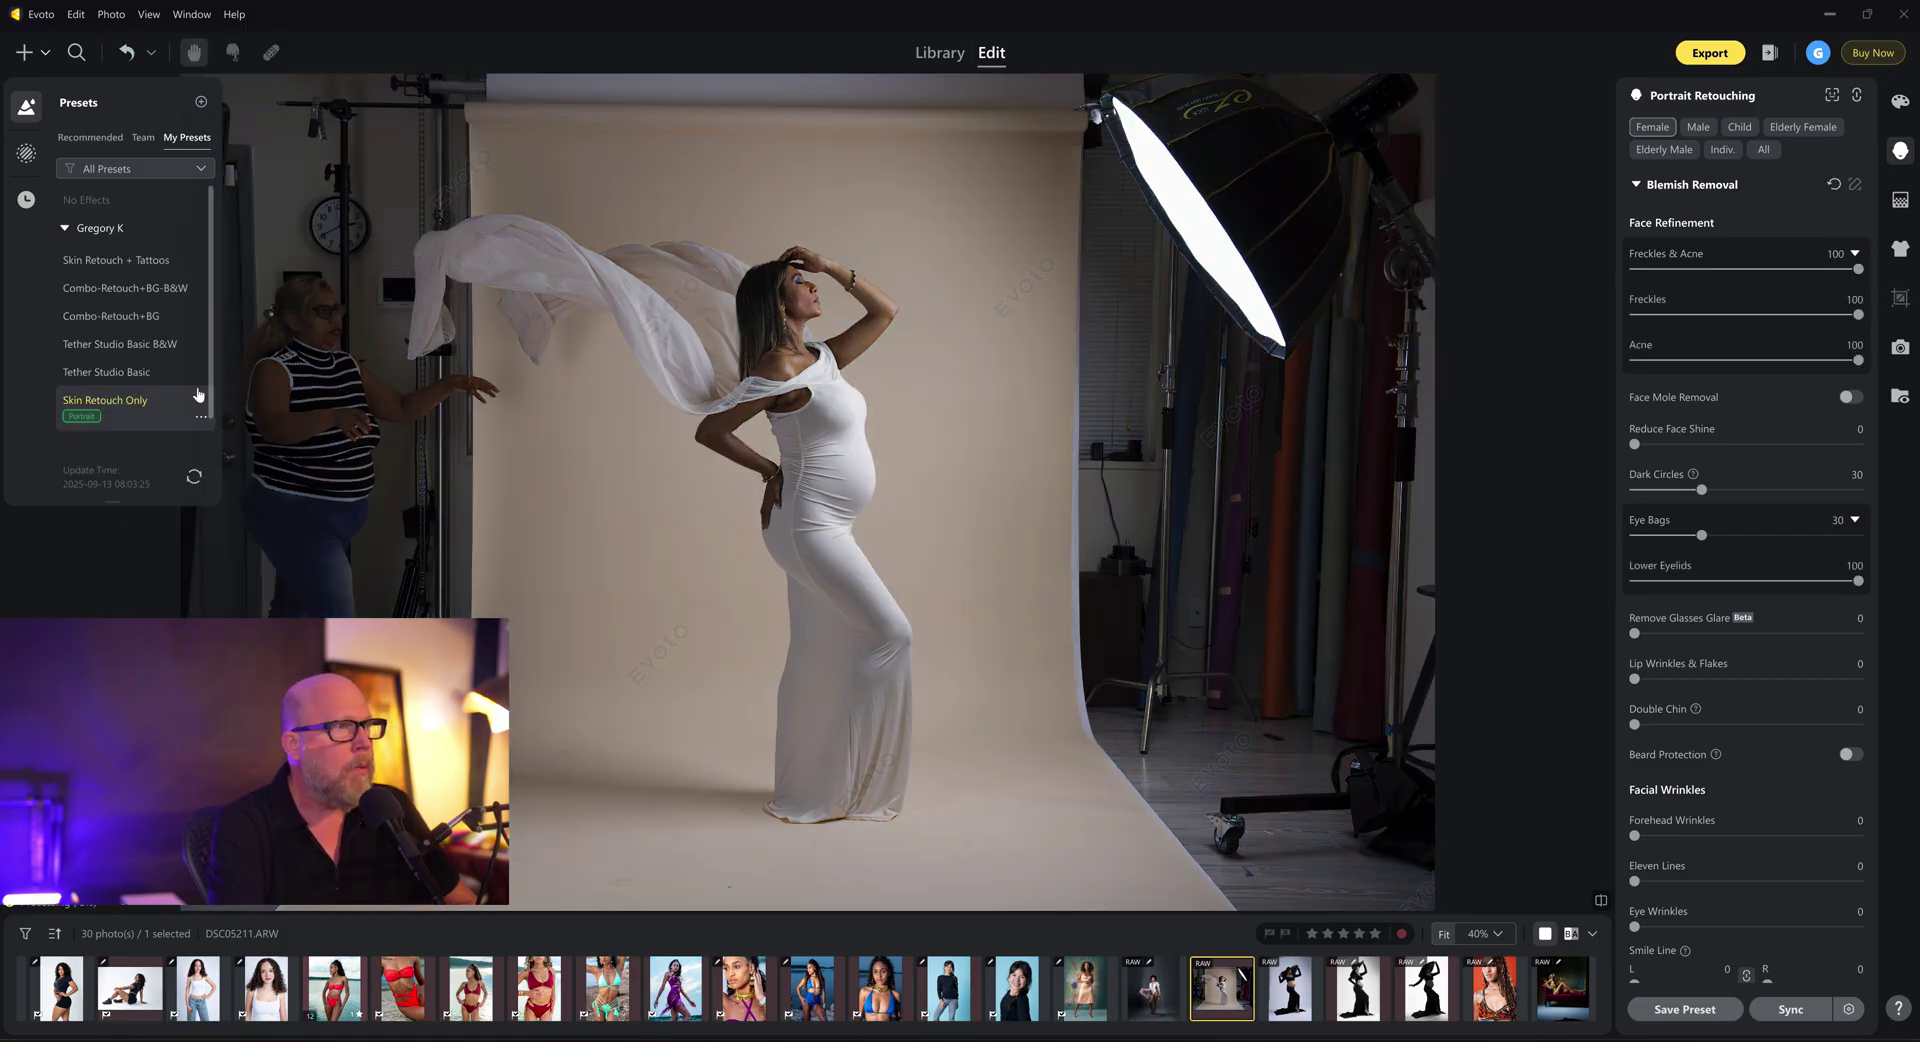
click(797, 324)
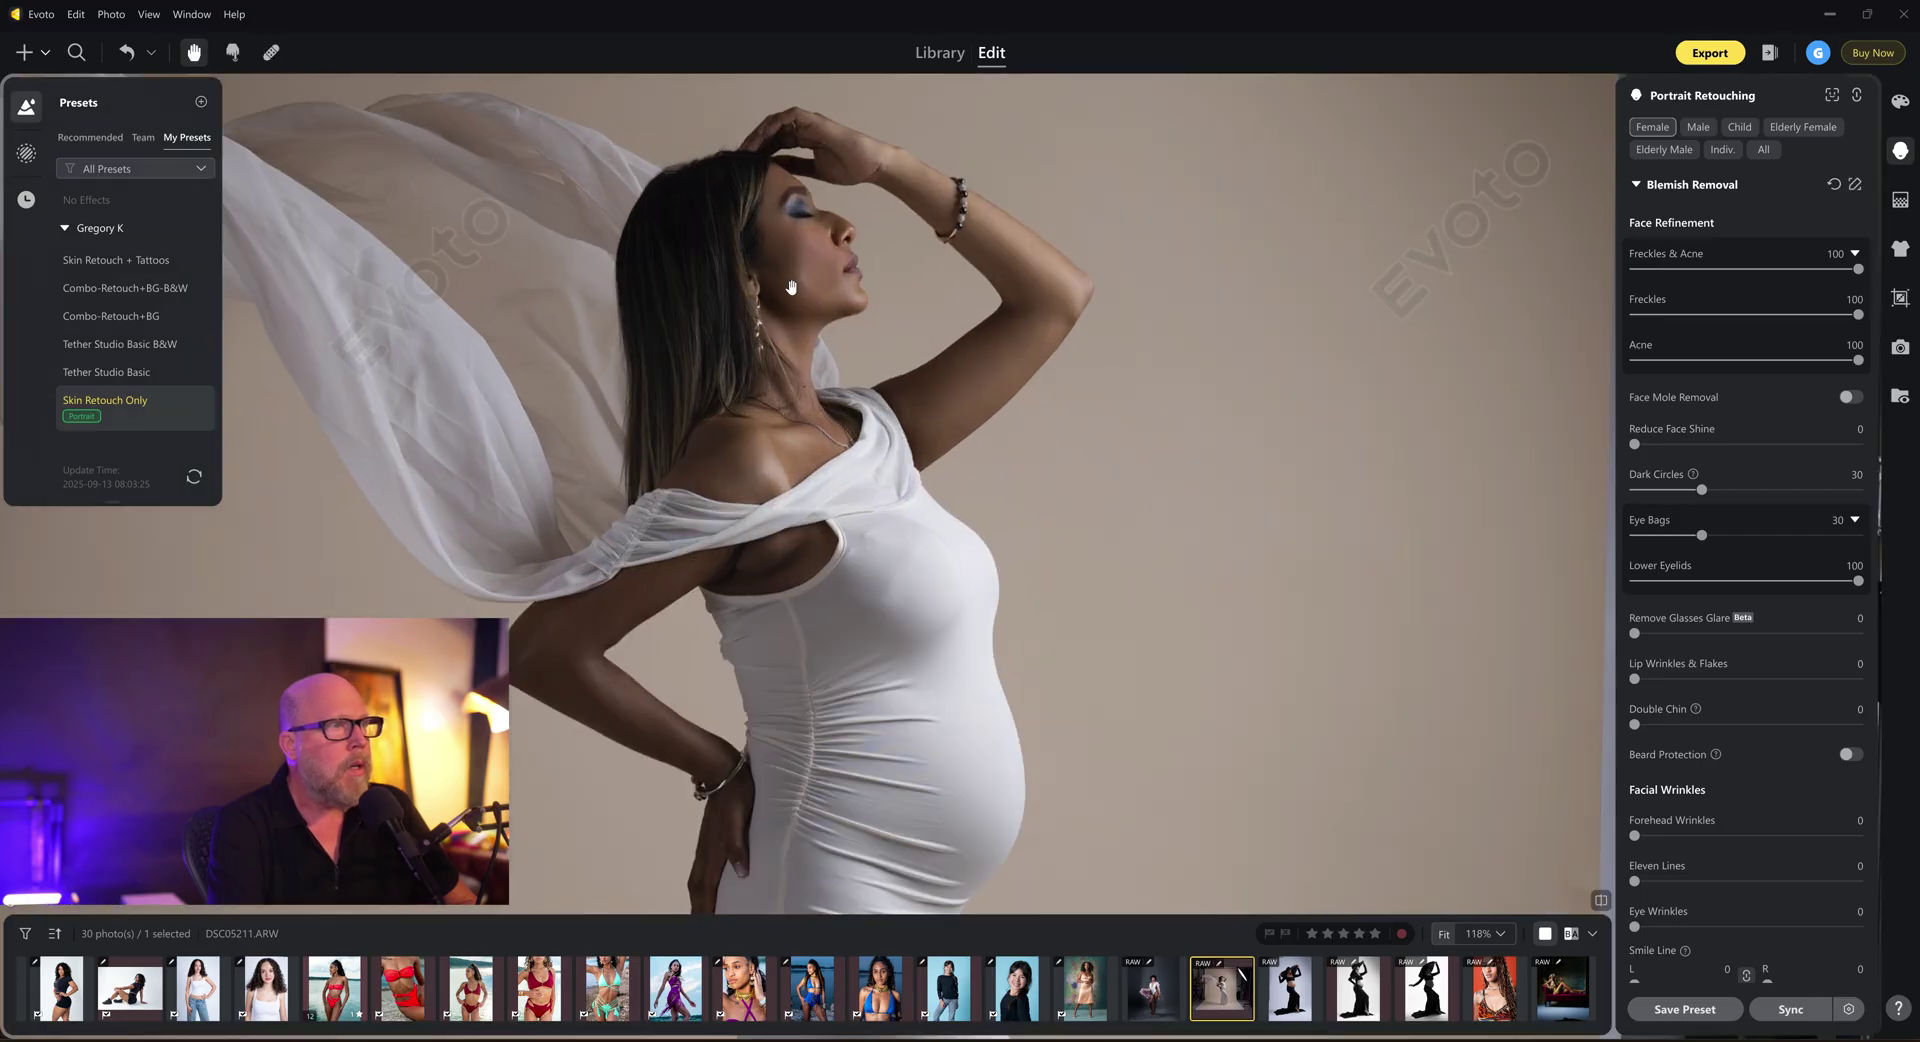
click(870, 389)
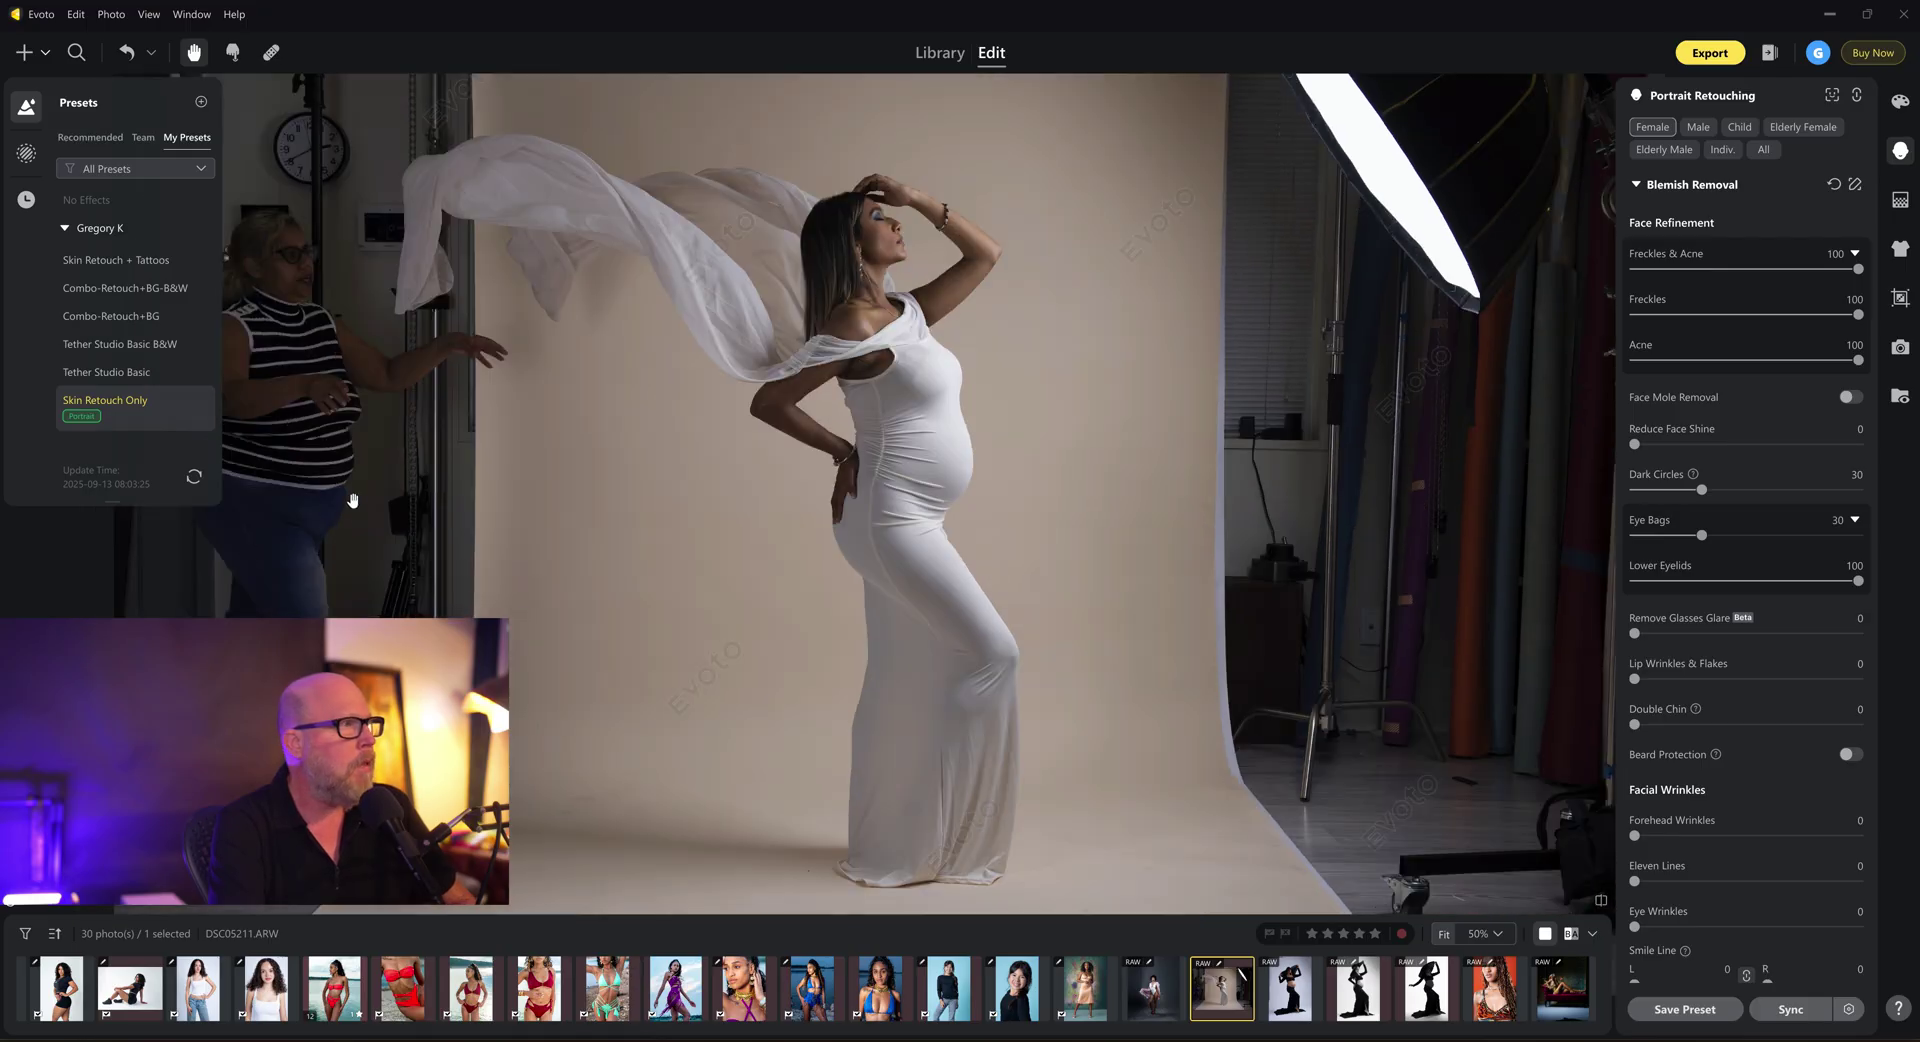
key(ctrl+z)
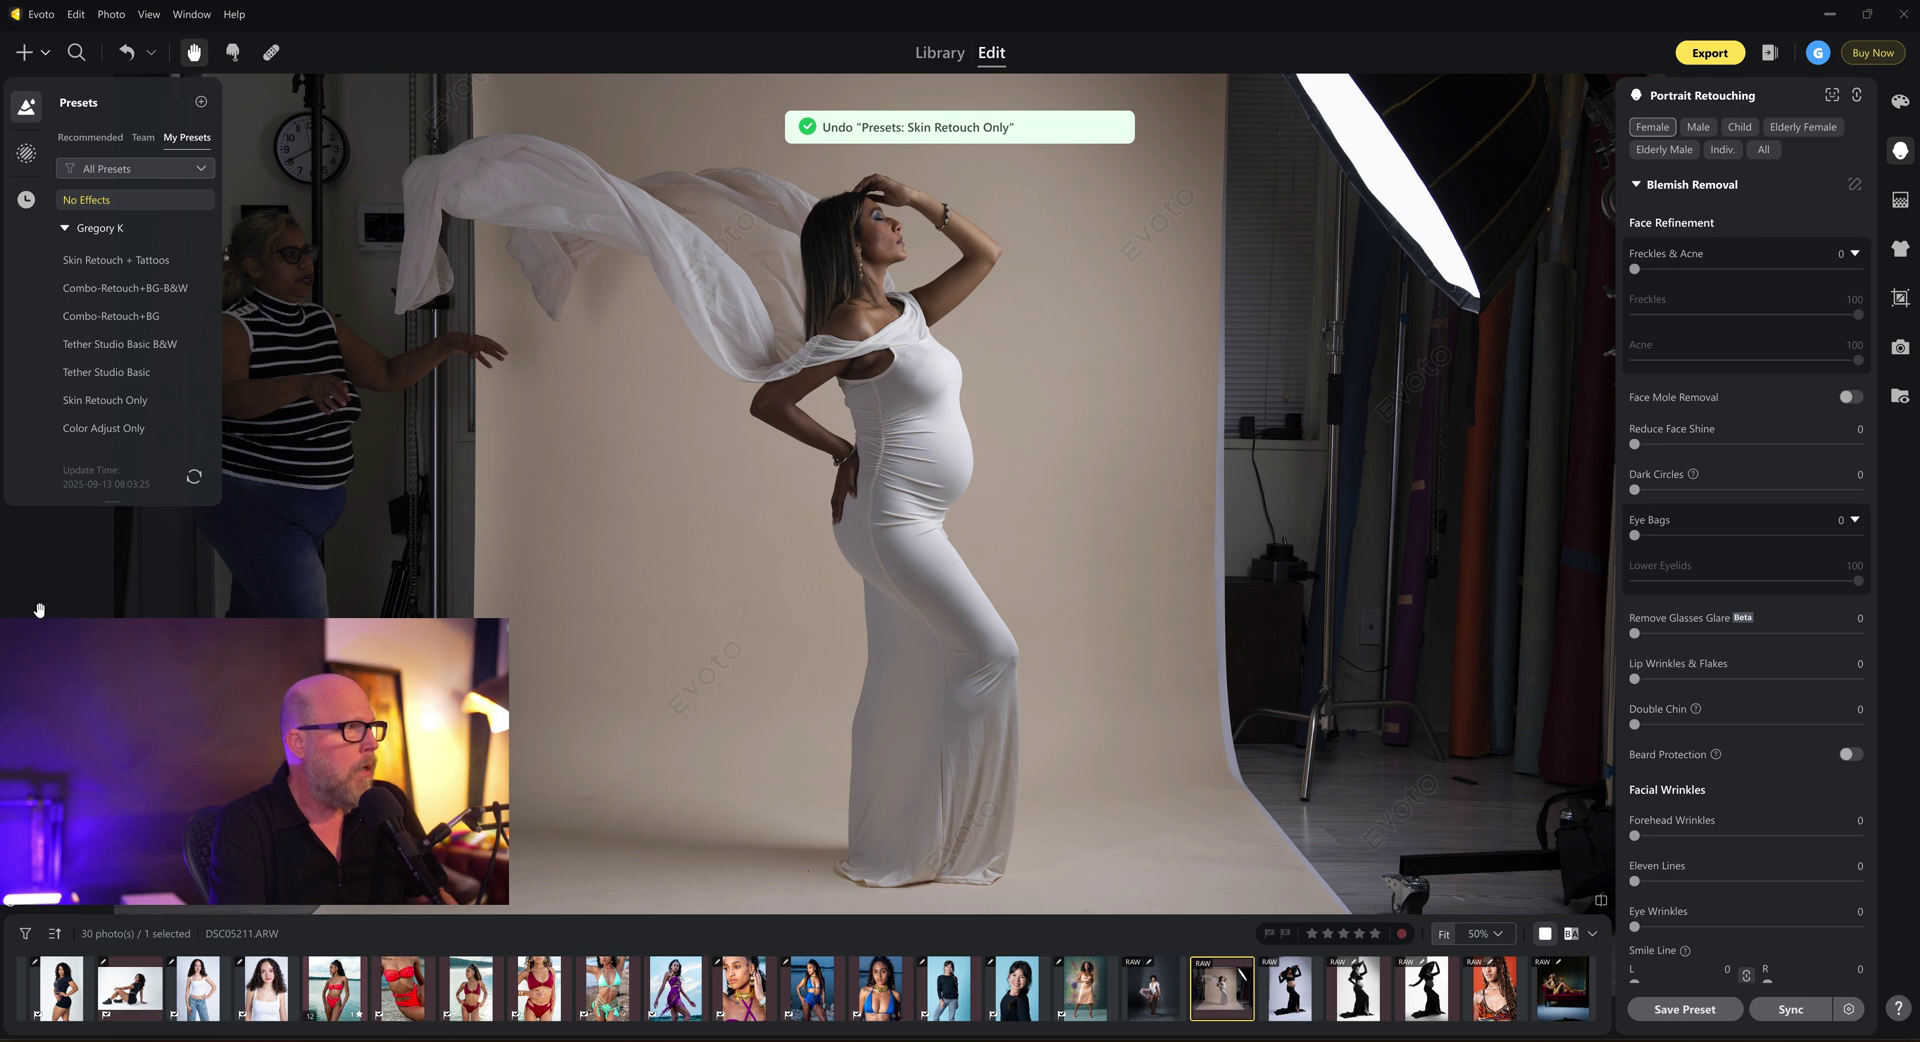
- Reapply Color Adjust Only at 84, then apply Skin Retouch Only and zoom into the photo
click(114, 429)
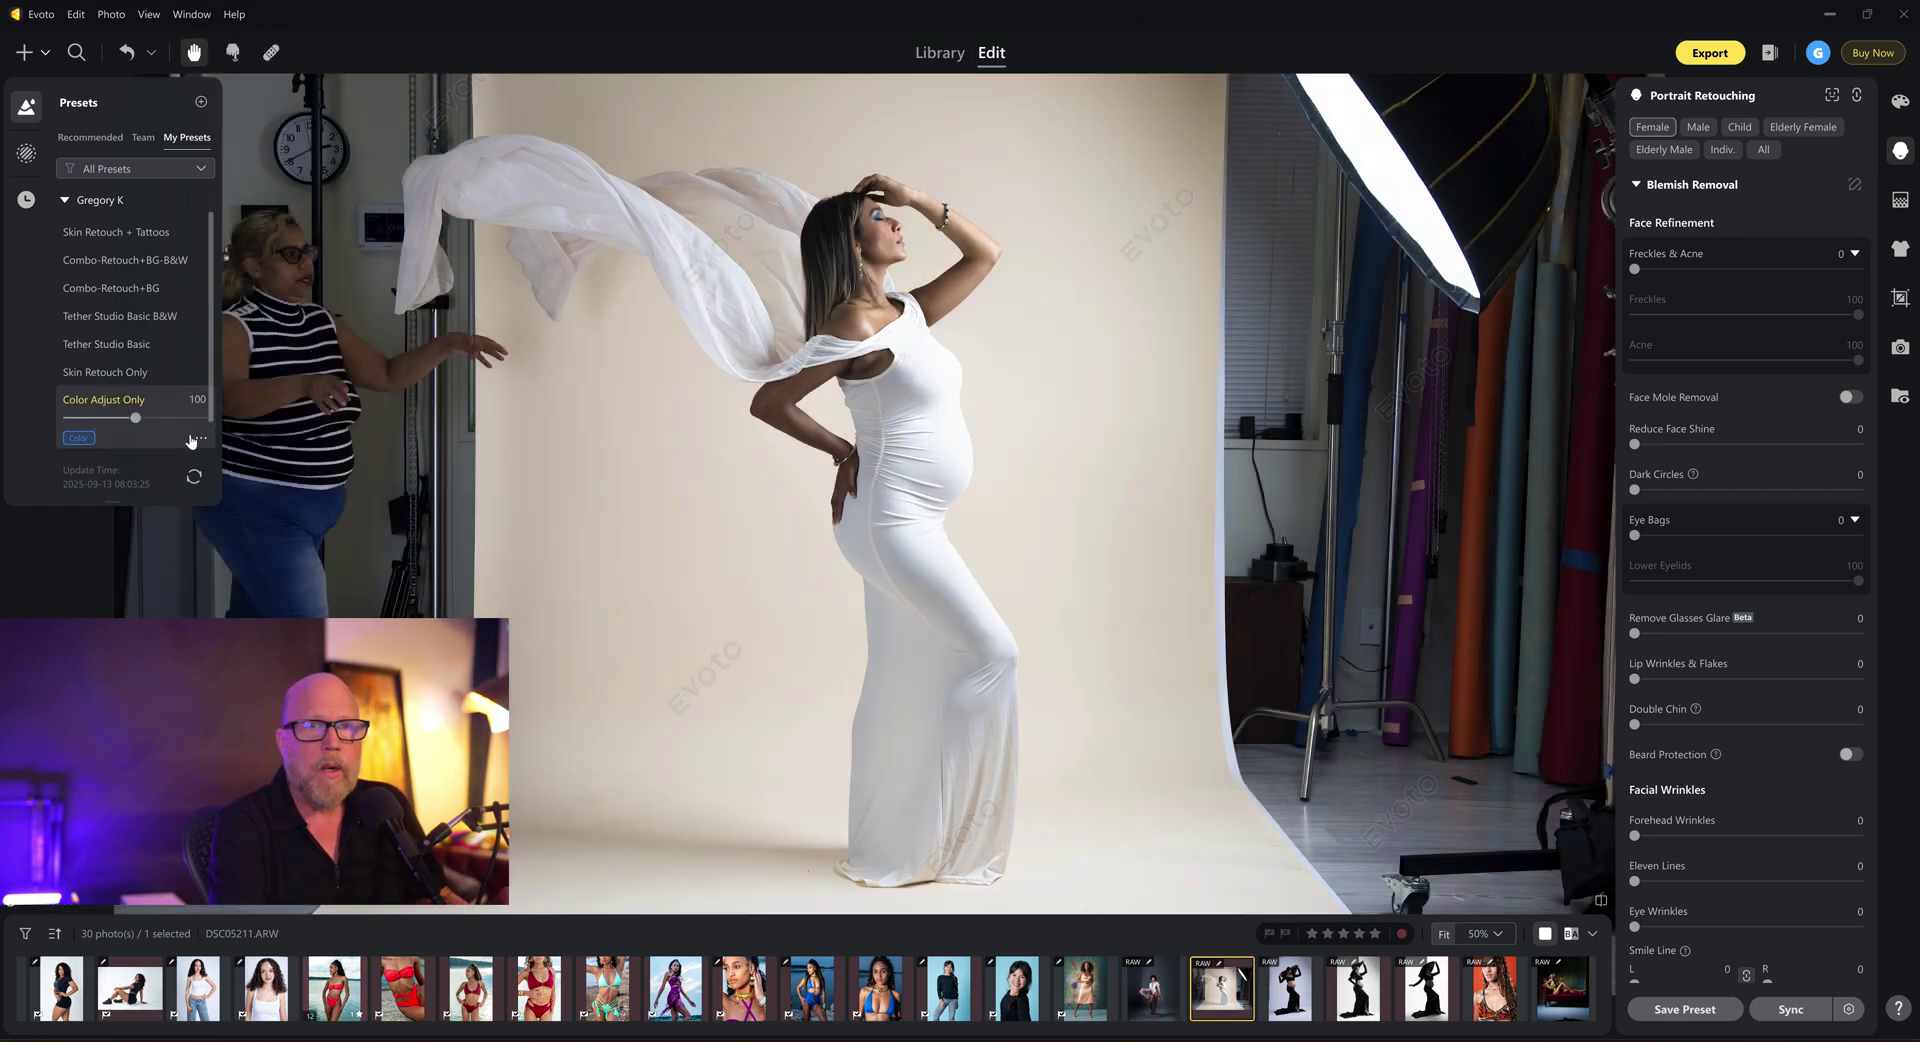
drag(135, 418, 117, 419)
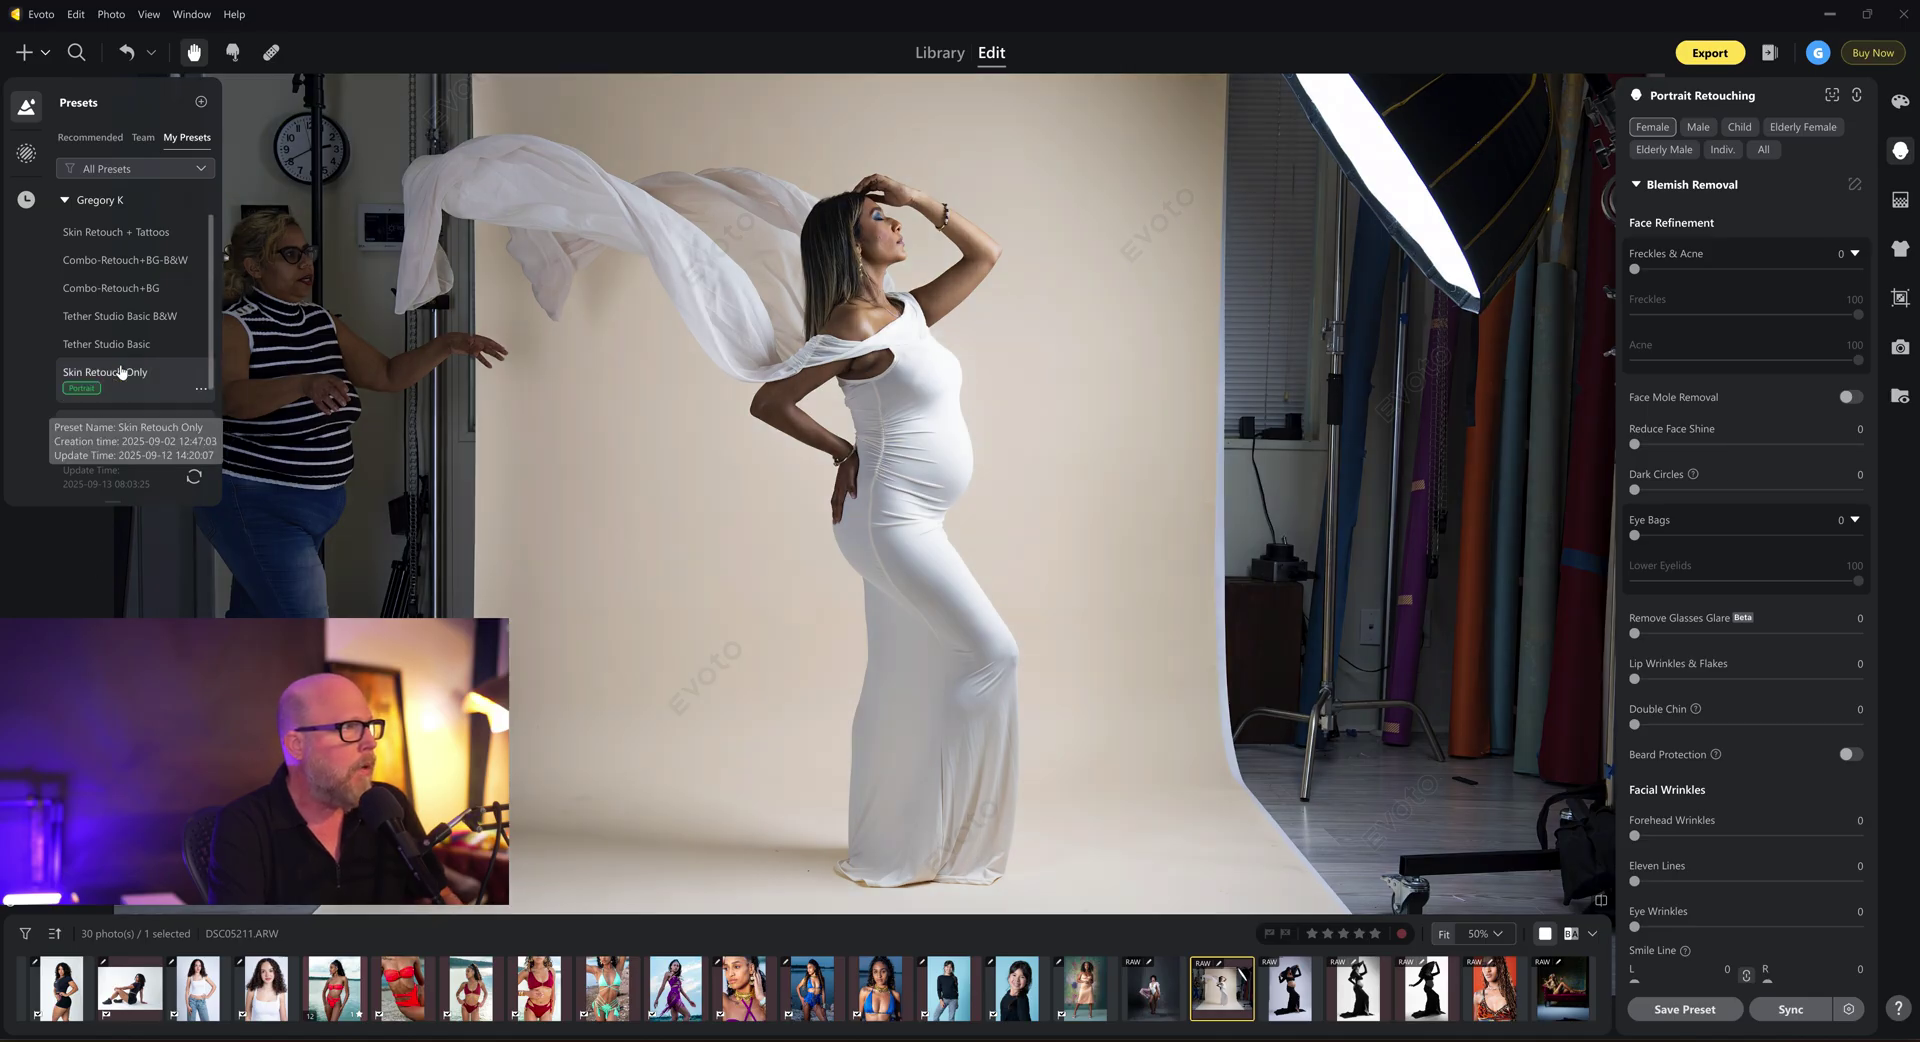
click(120, 372)
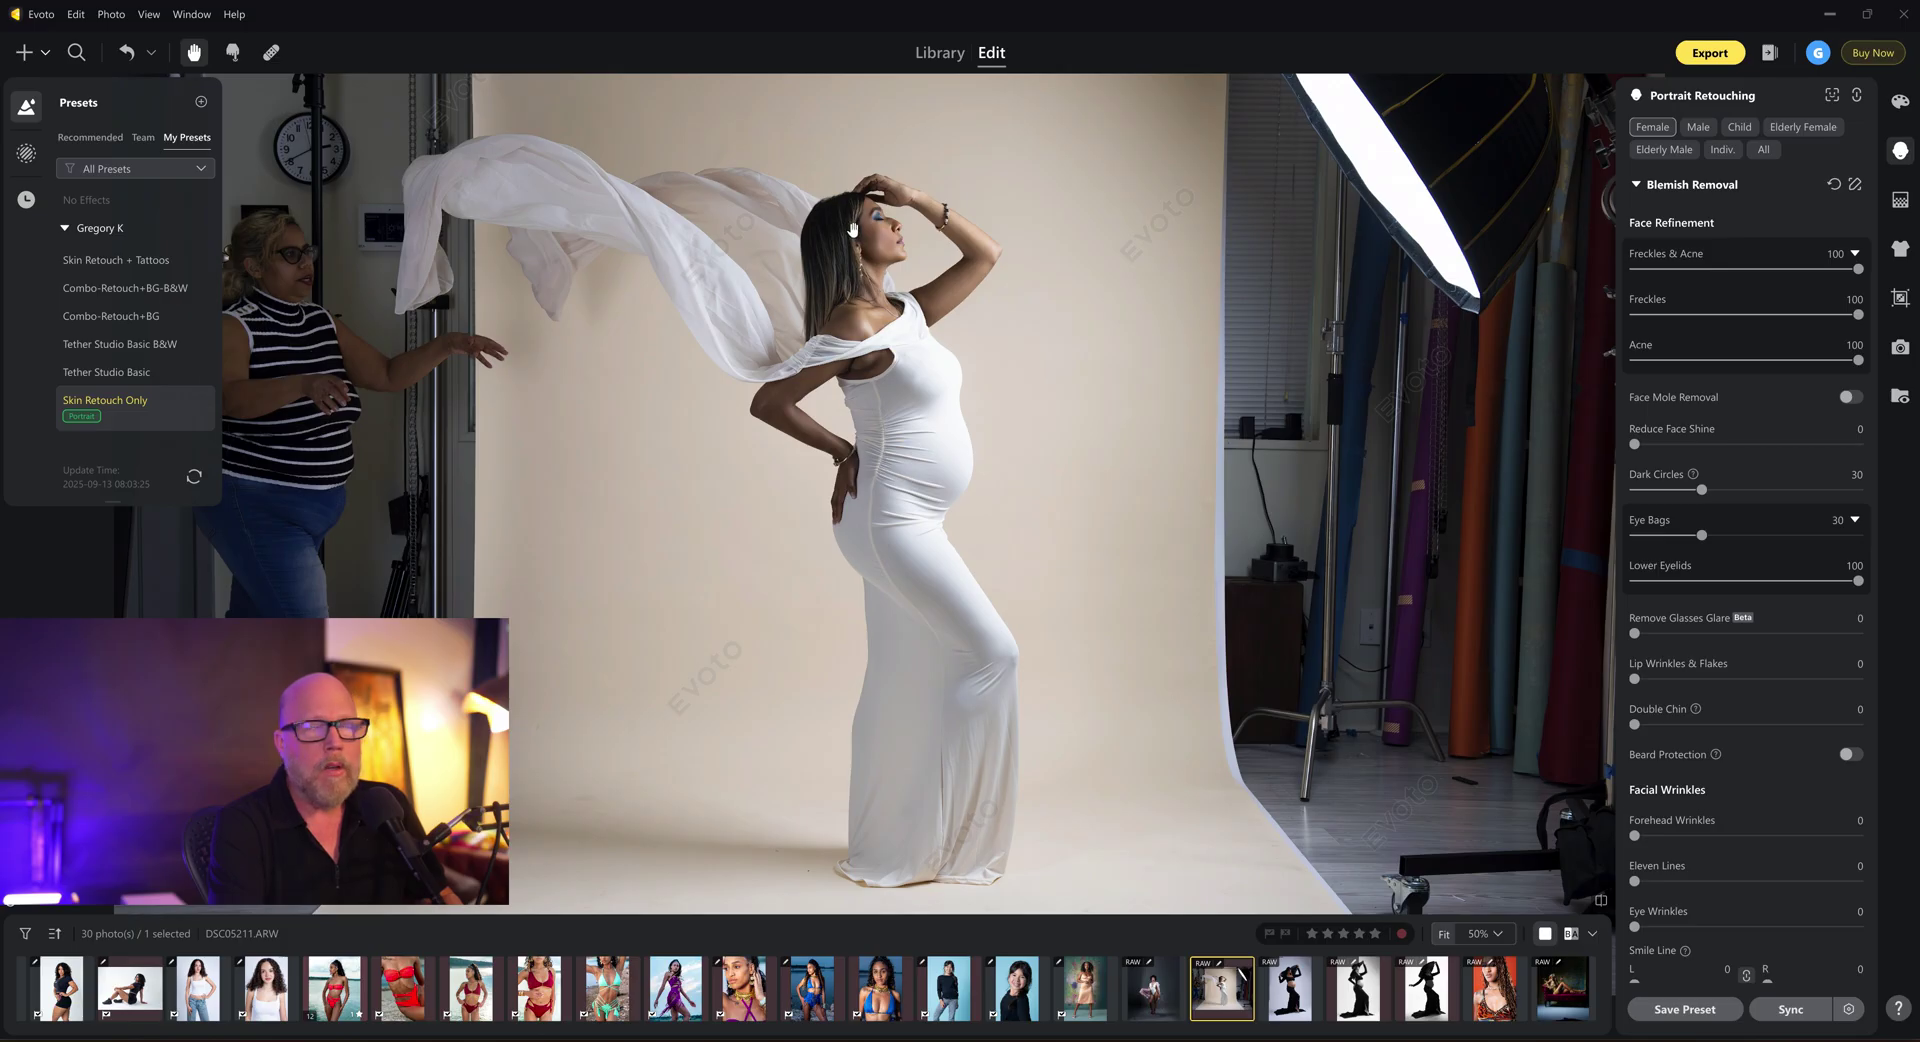
scroll(853, 230, up, 3)
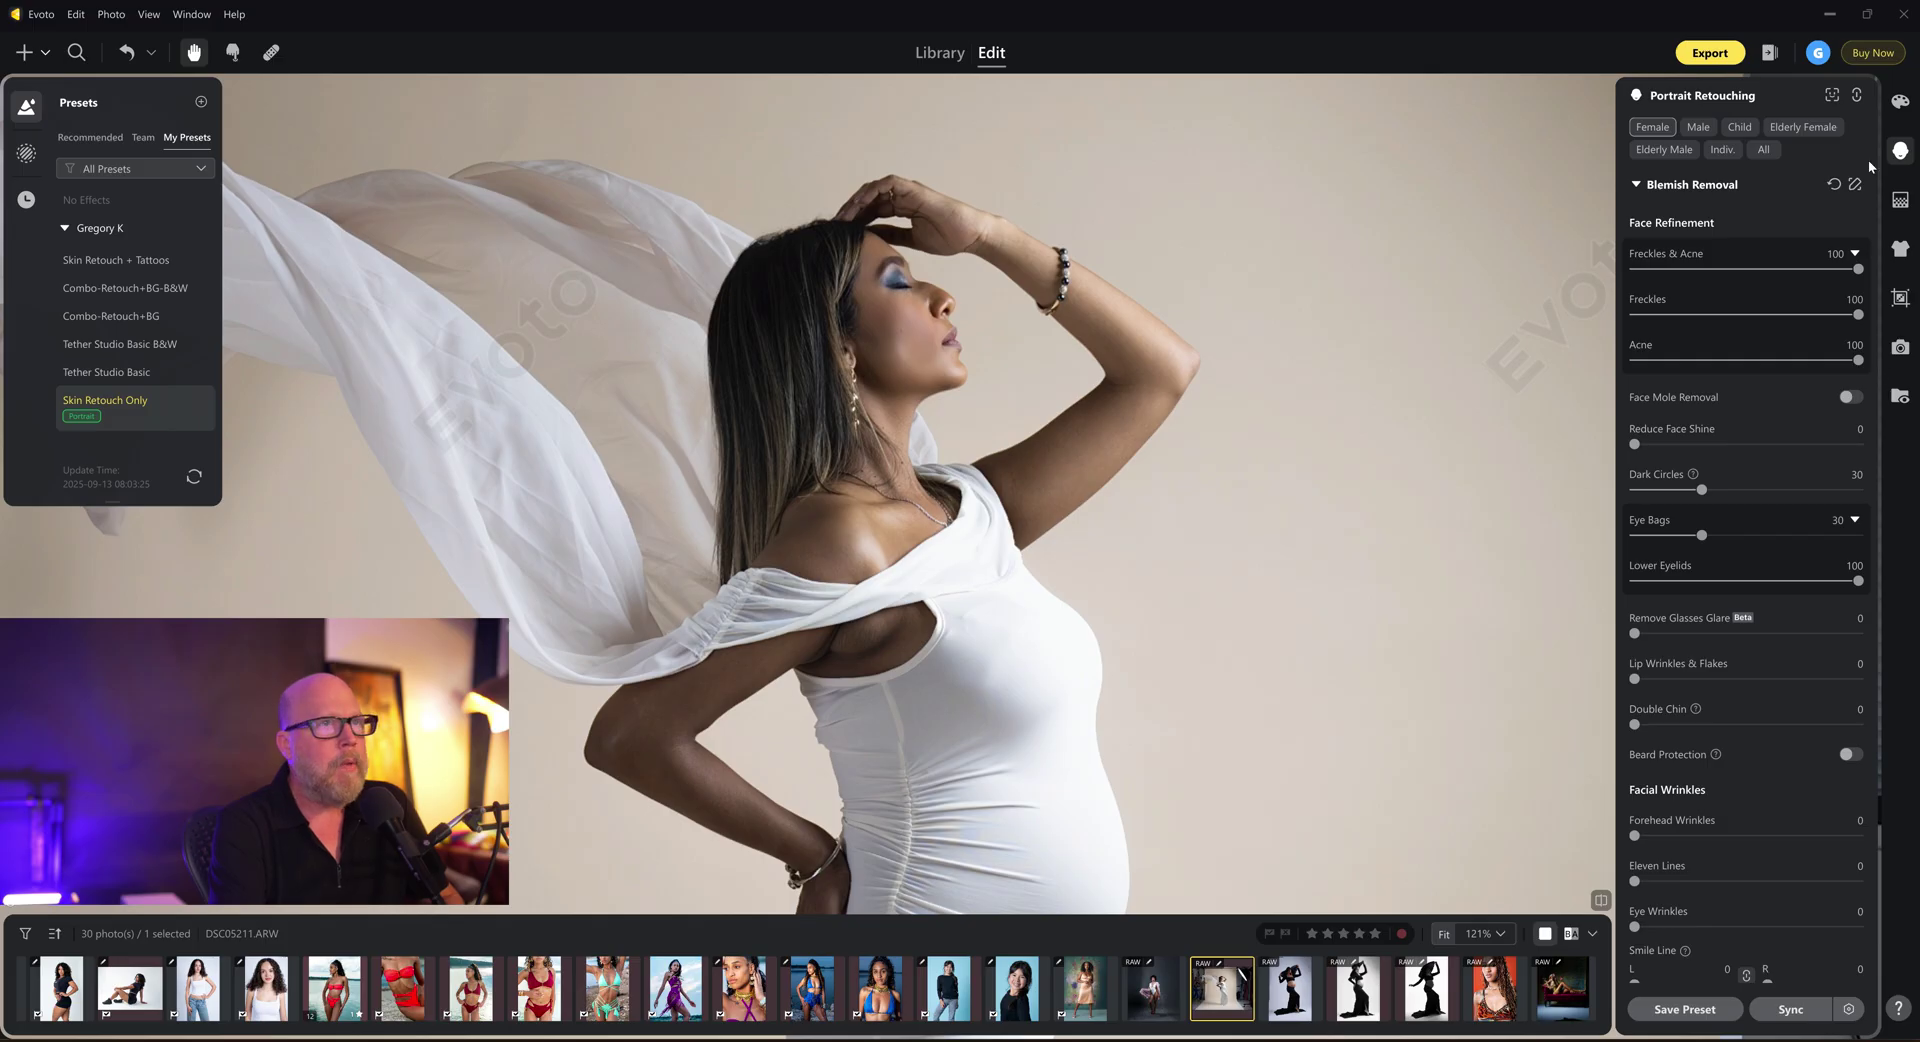
- Turn Real-Time Color Adjustments off, reposition the photo view, and return to Portrait Retouching settings
click(1900, 101)
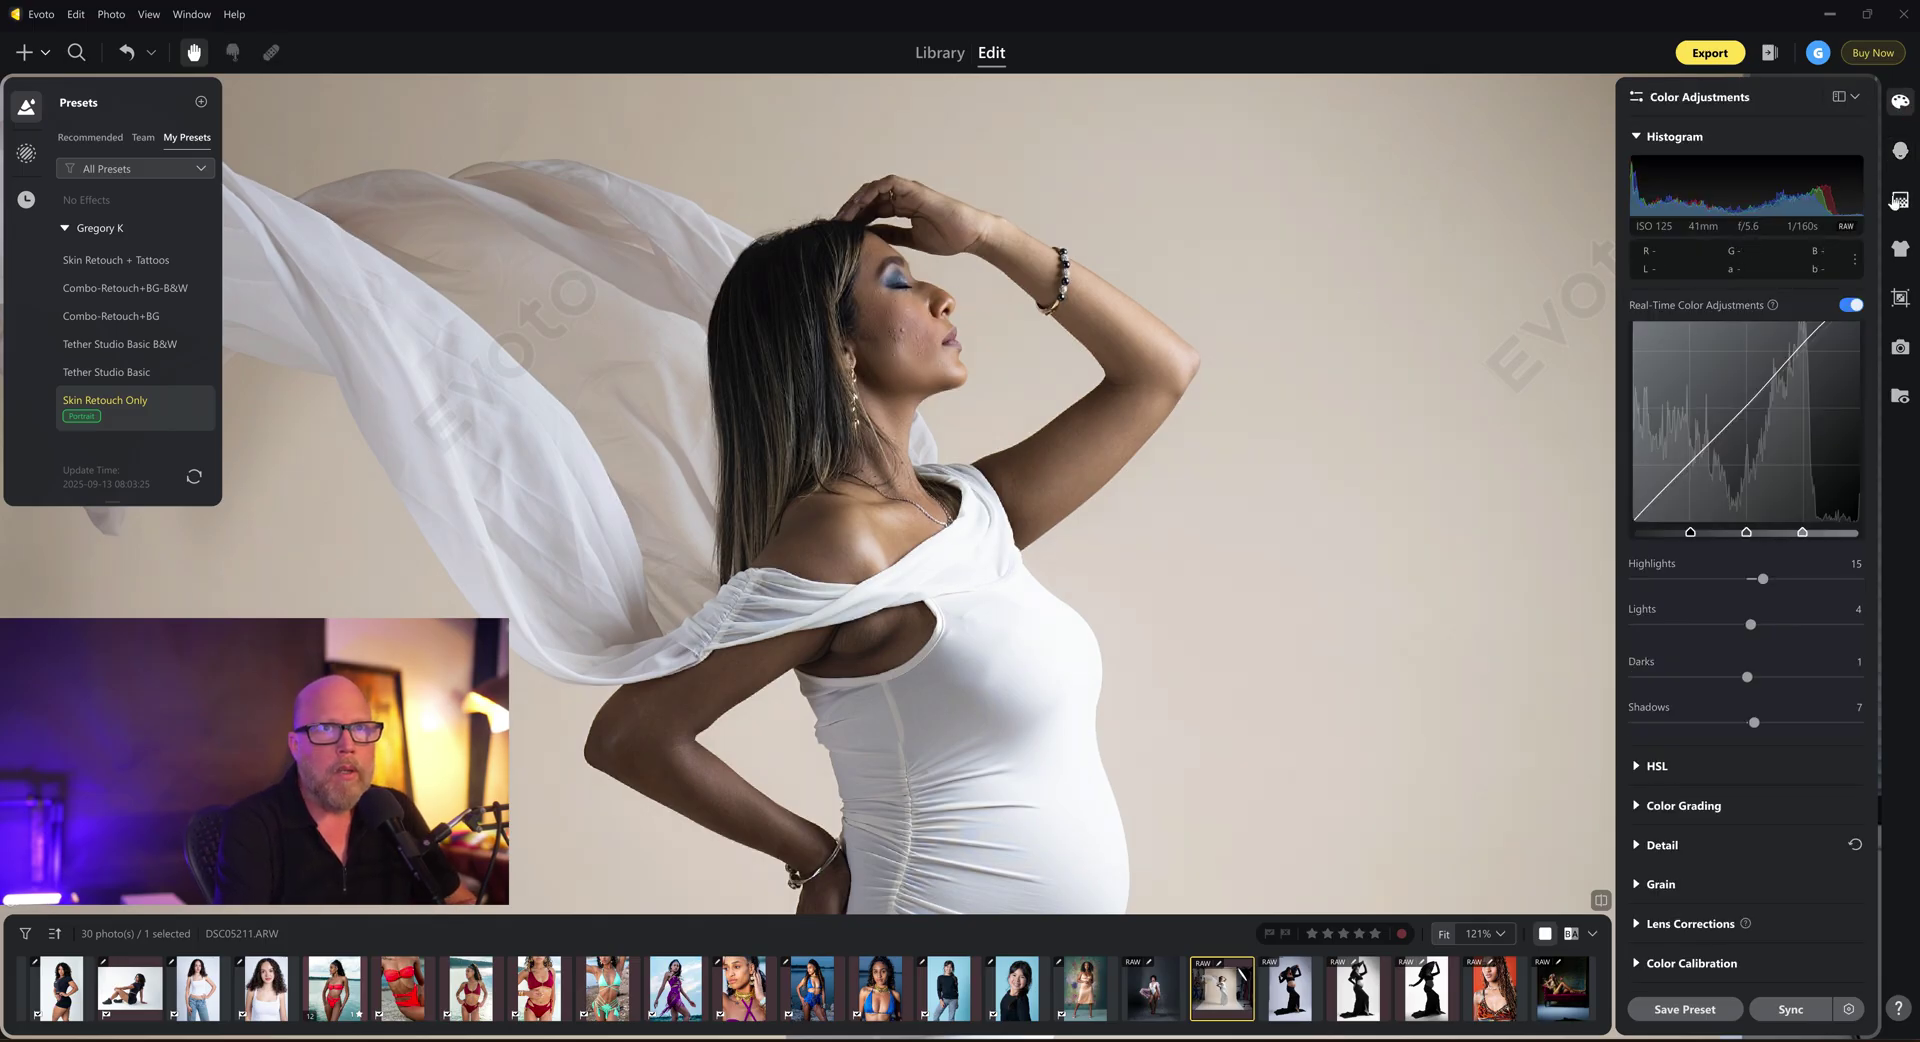
click(1850, 306)
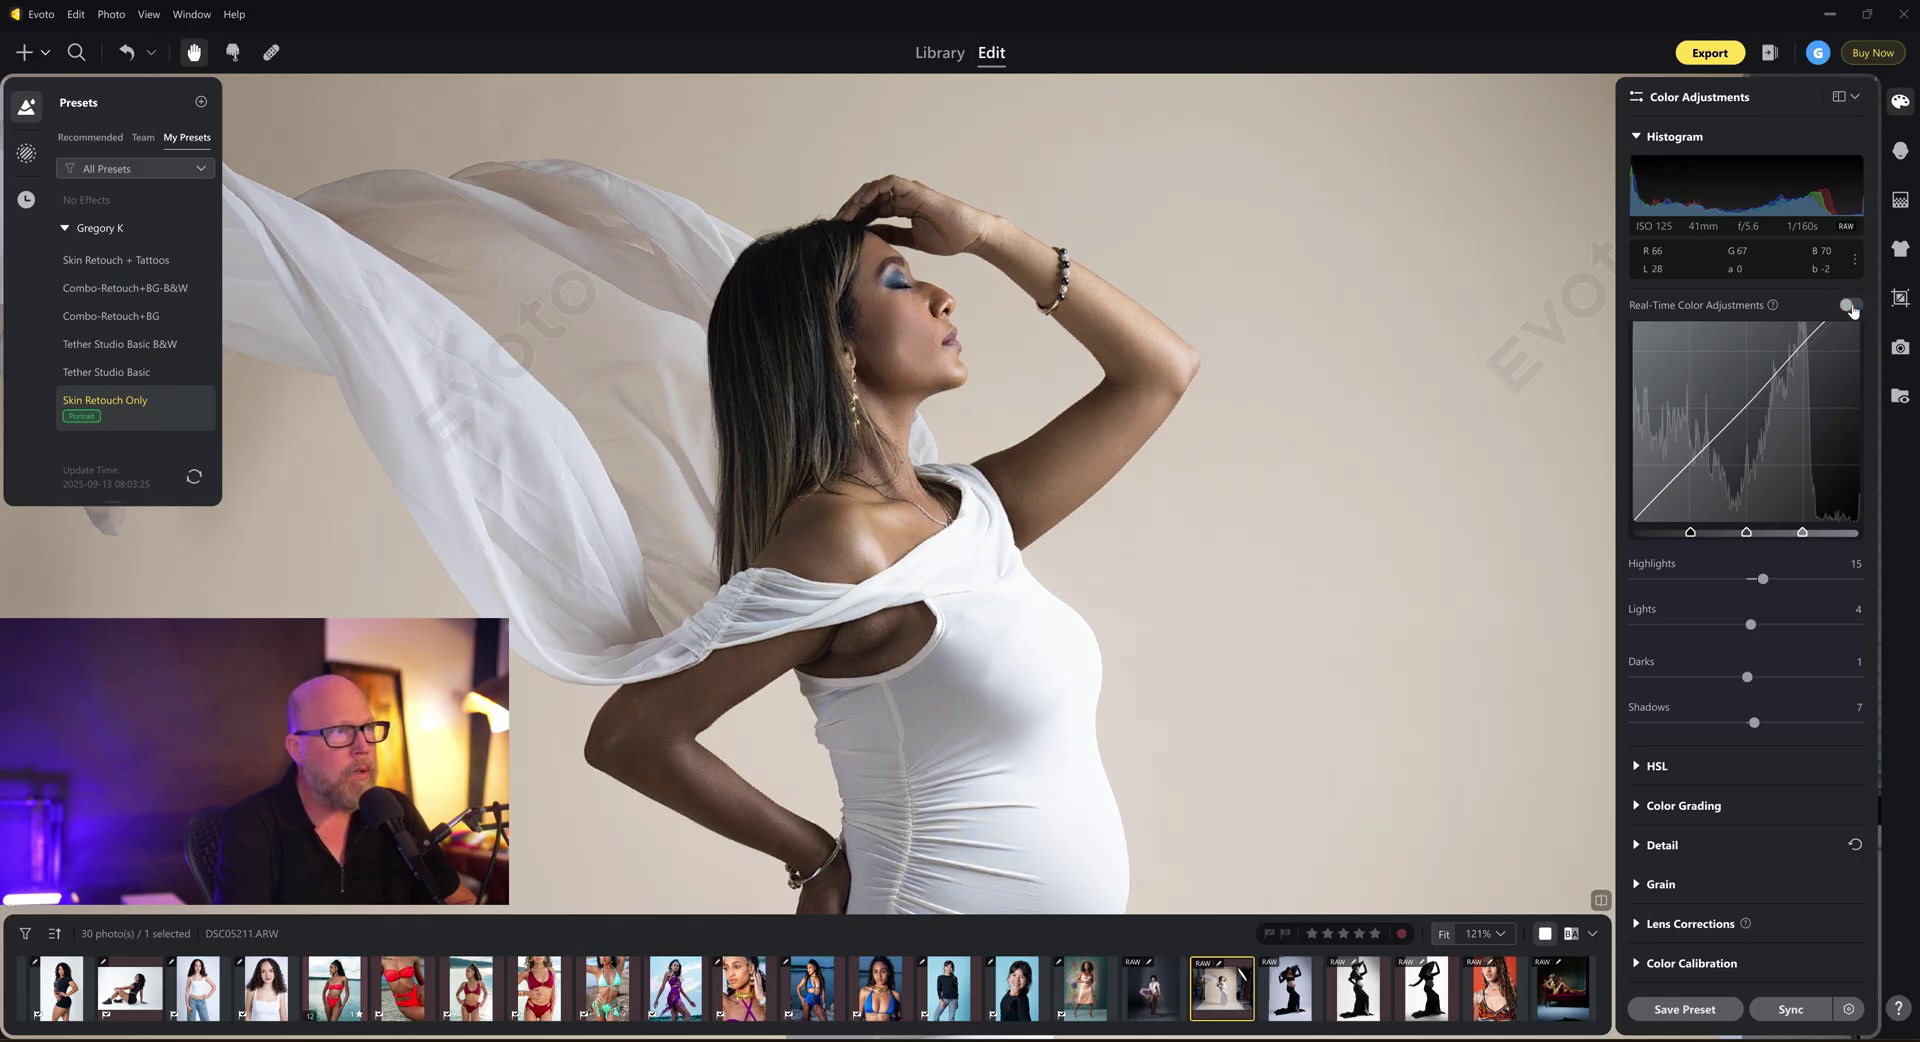
click(1851, 306)
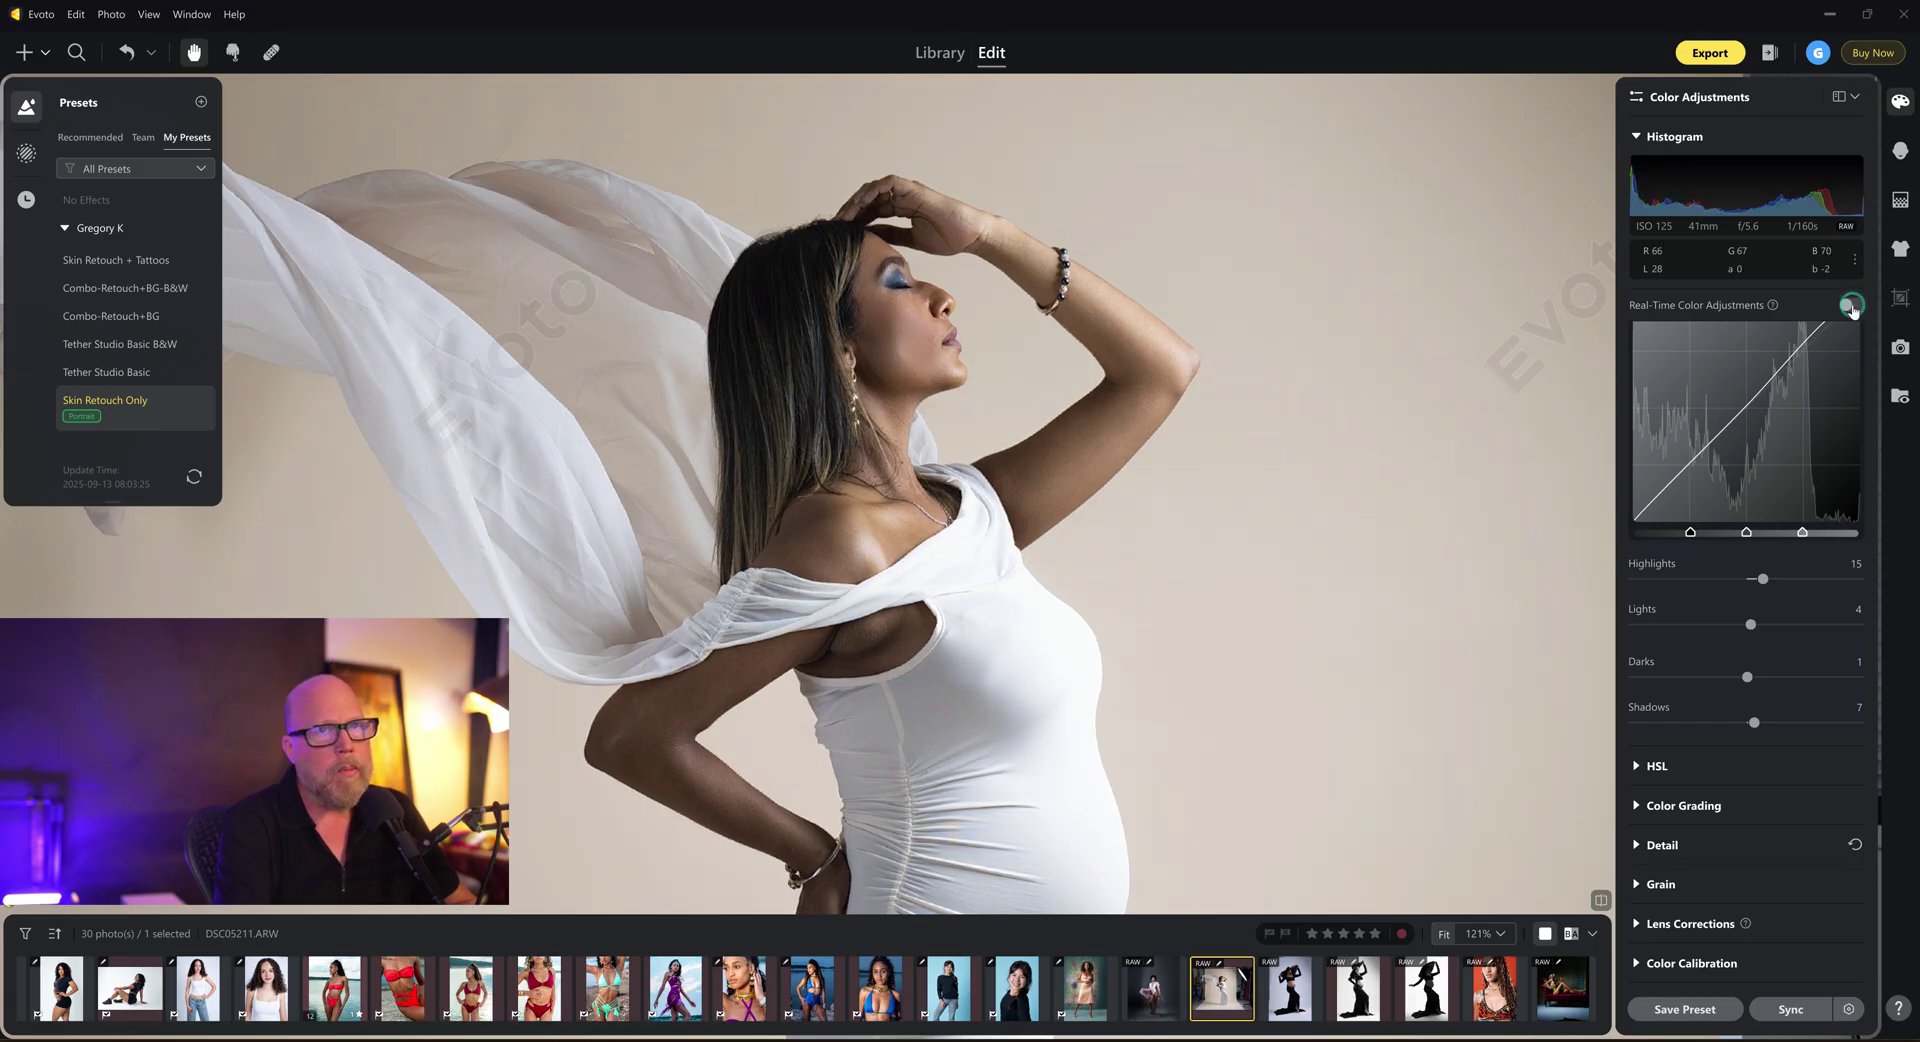
click(1135, 438)
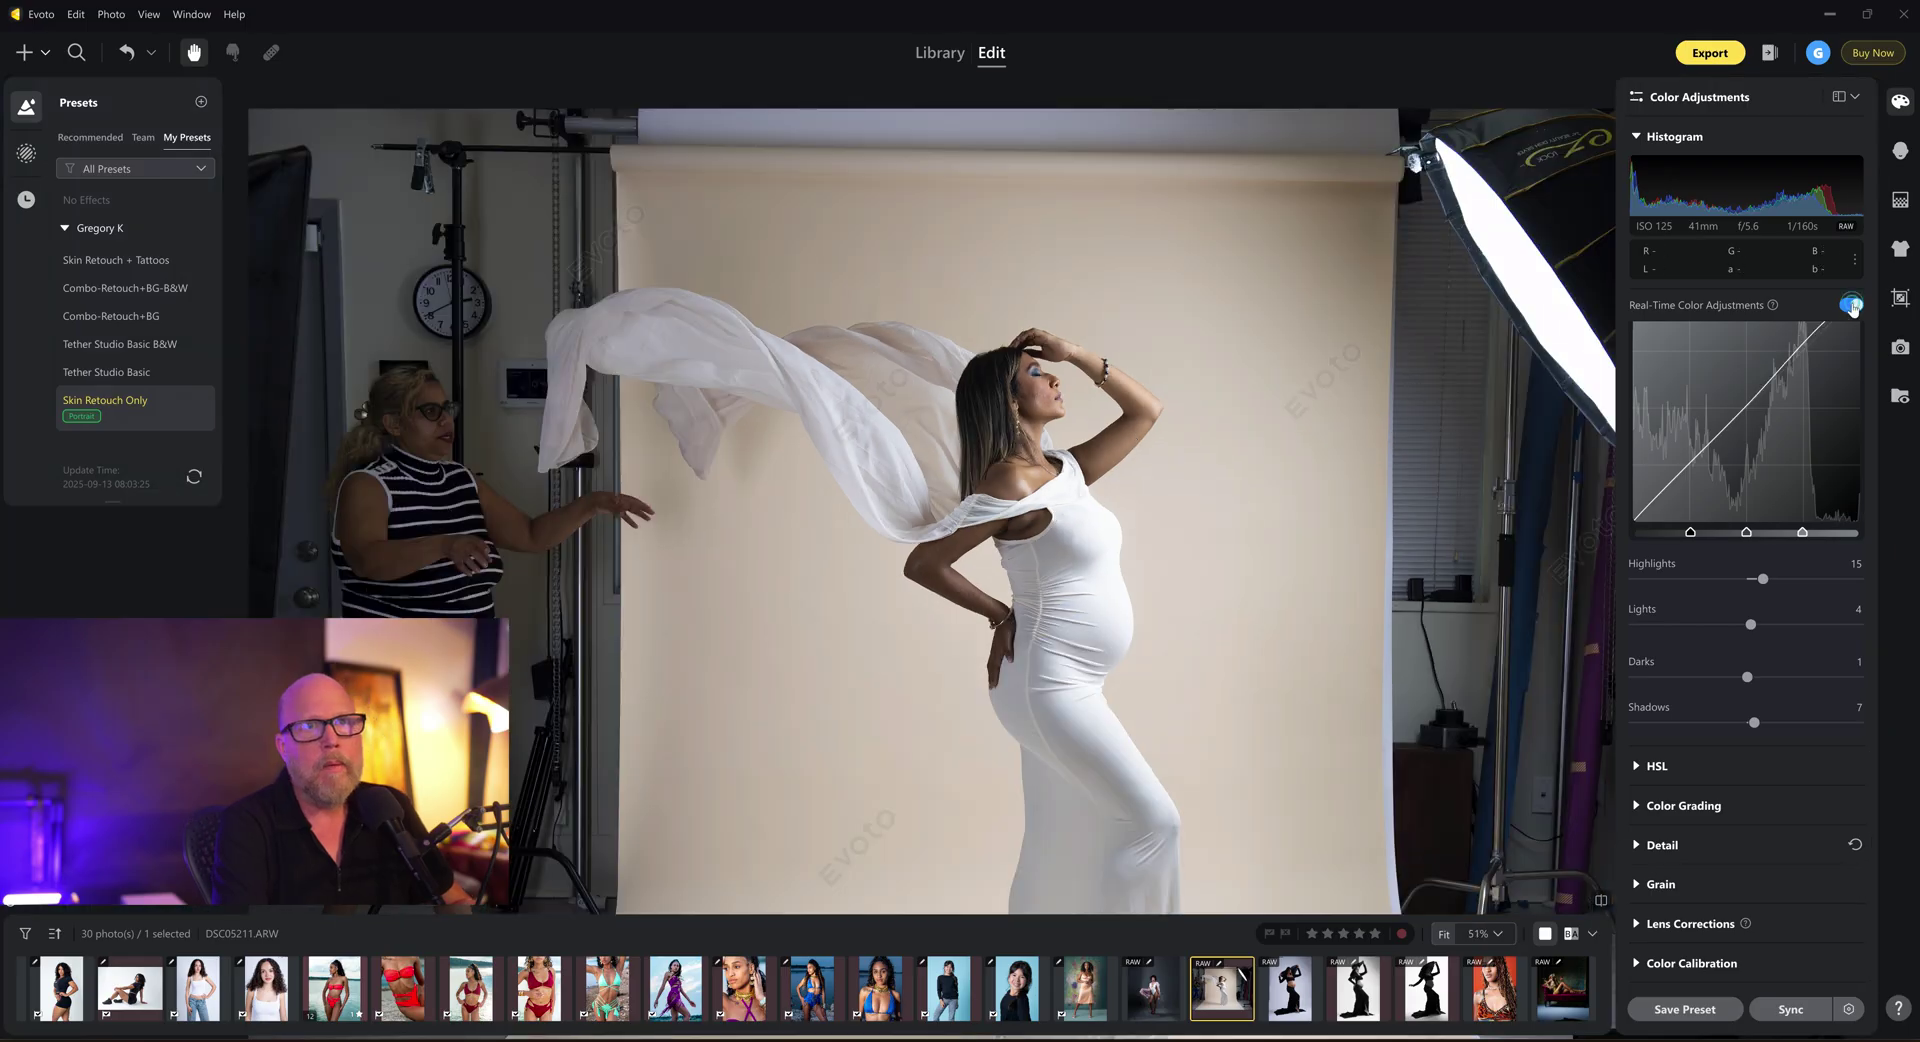
click(1850, 306)
drag(888, 522, 688, 347)
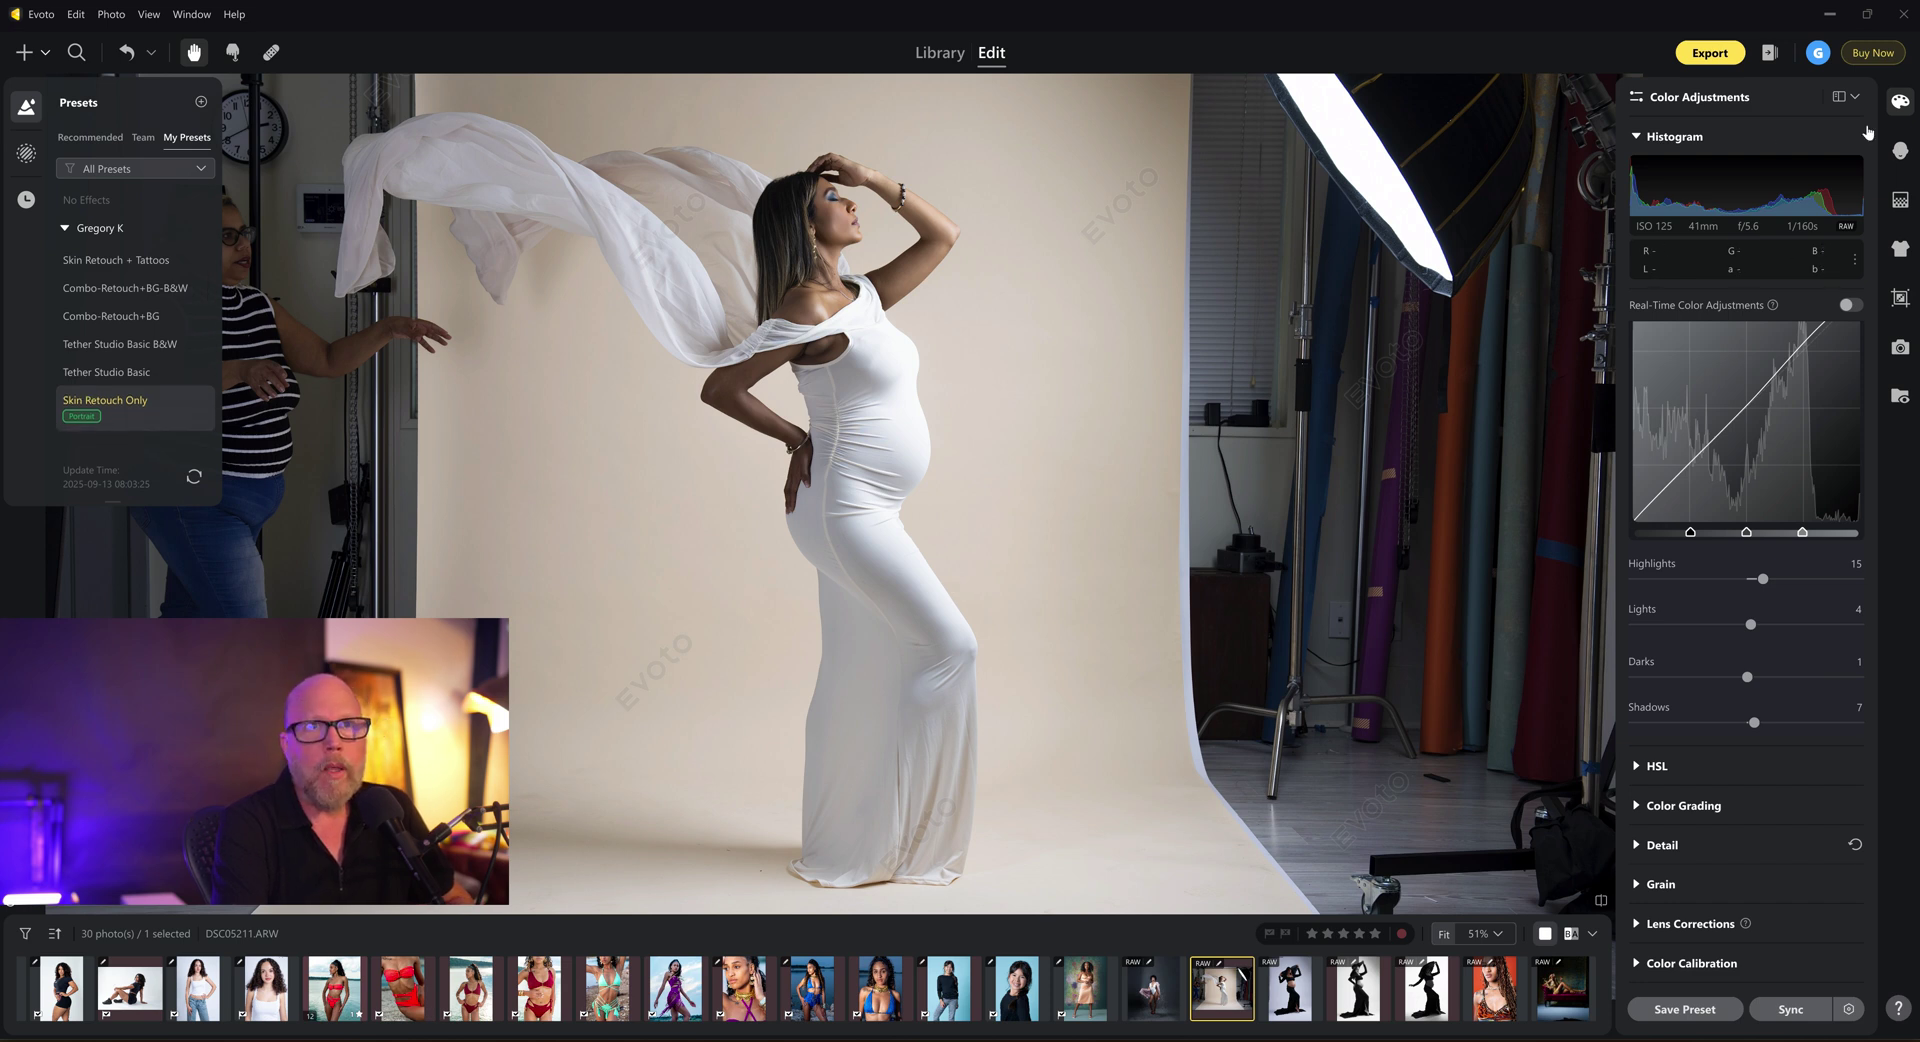
click(1900, 150)
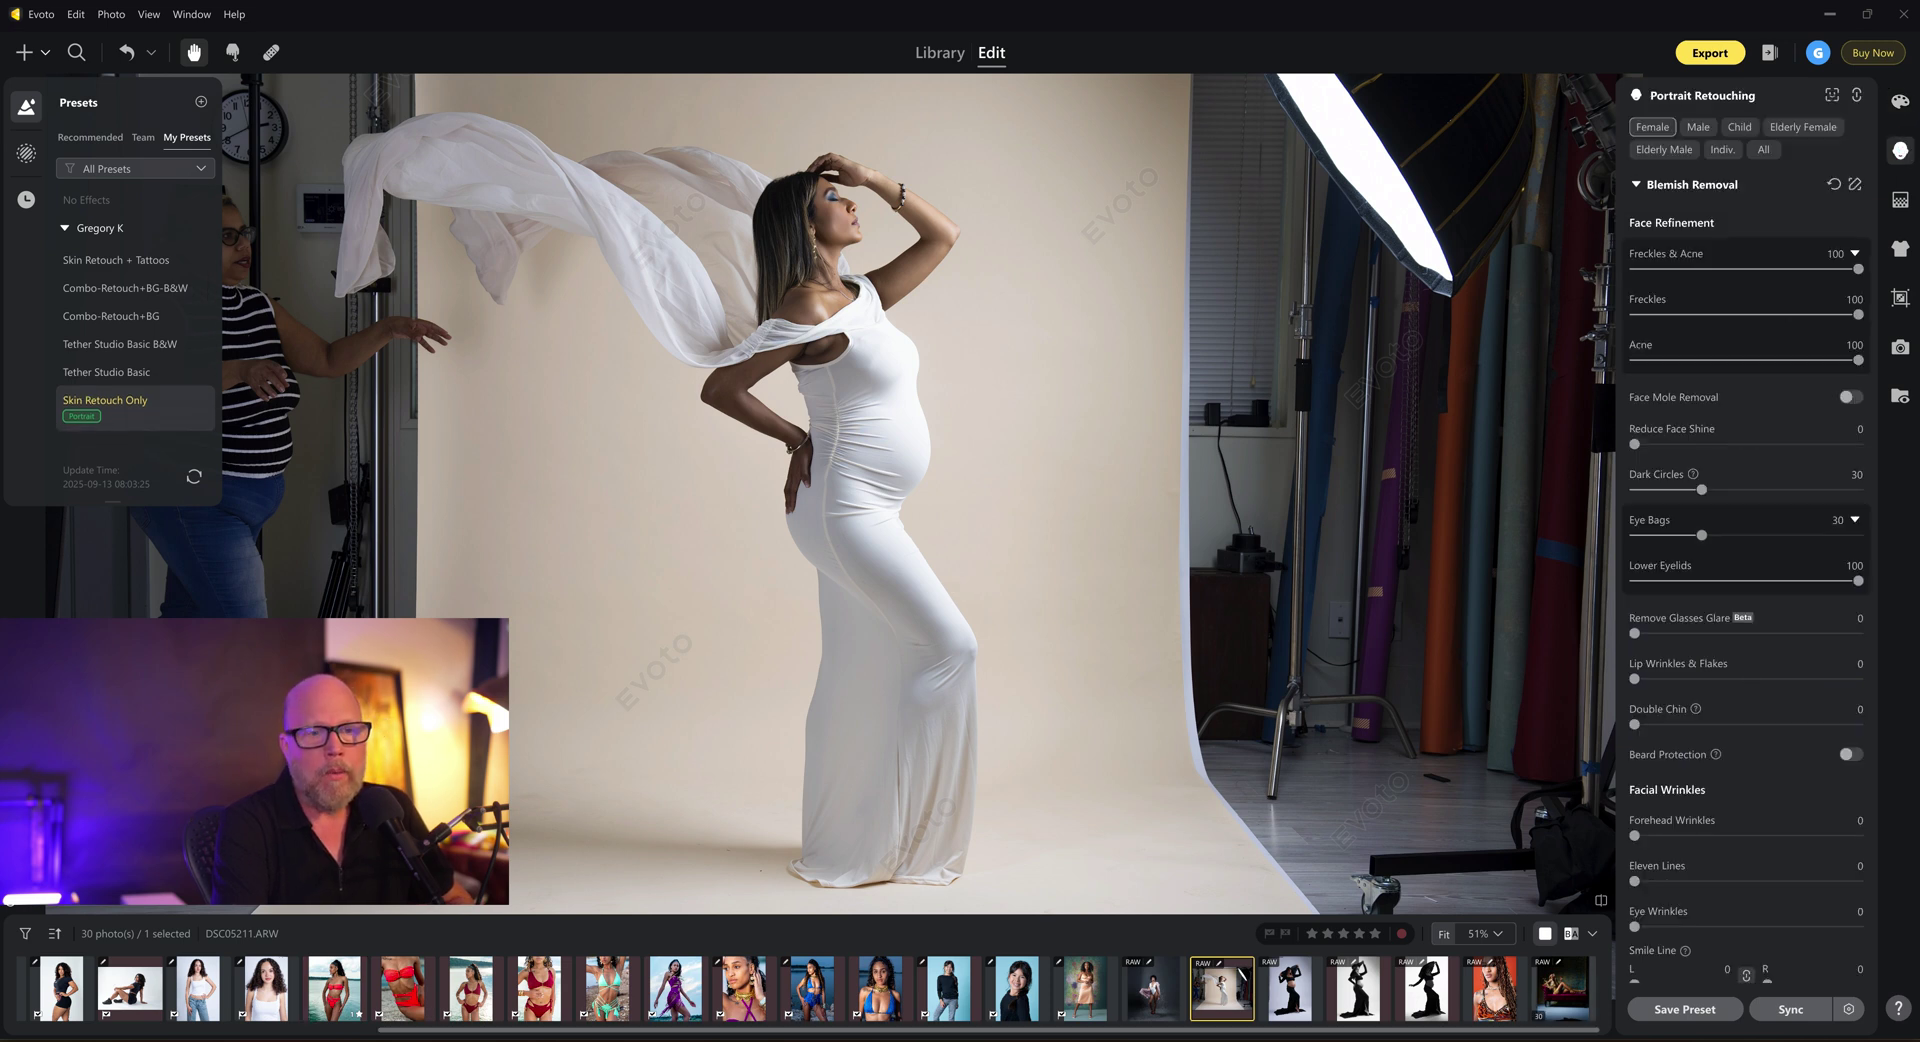
click(1684, 1010)
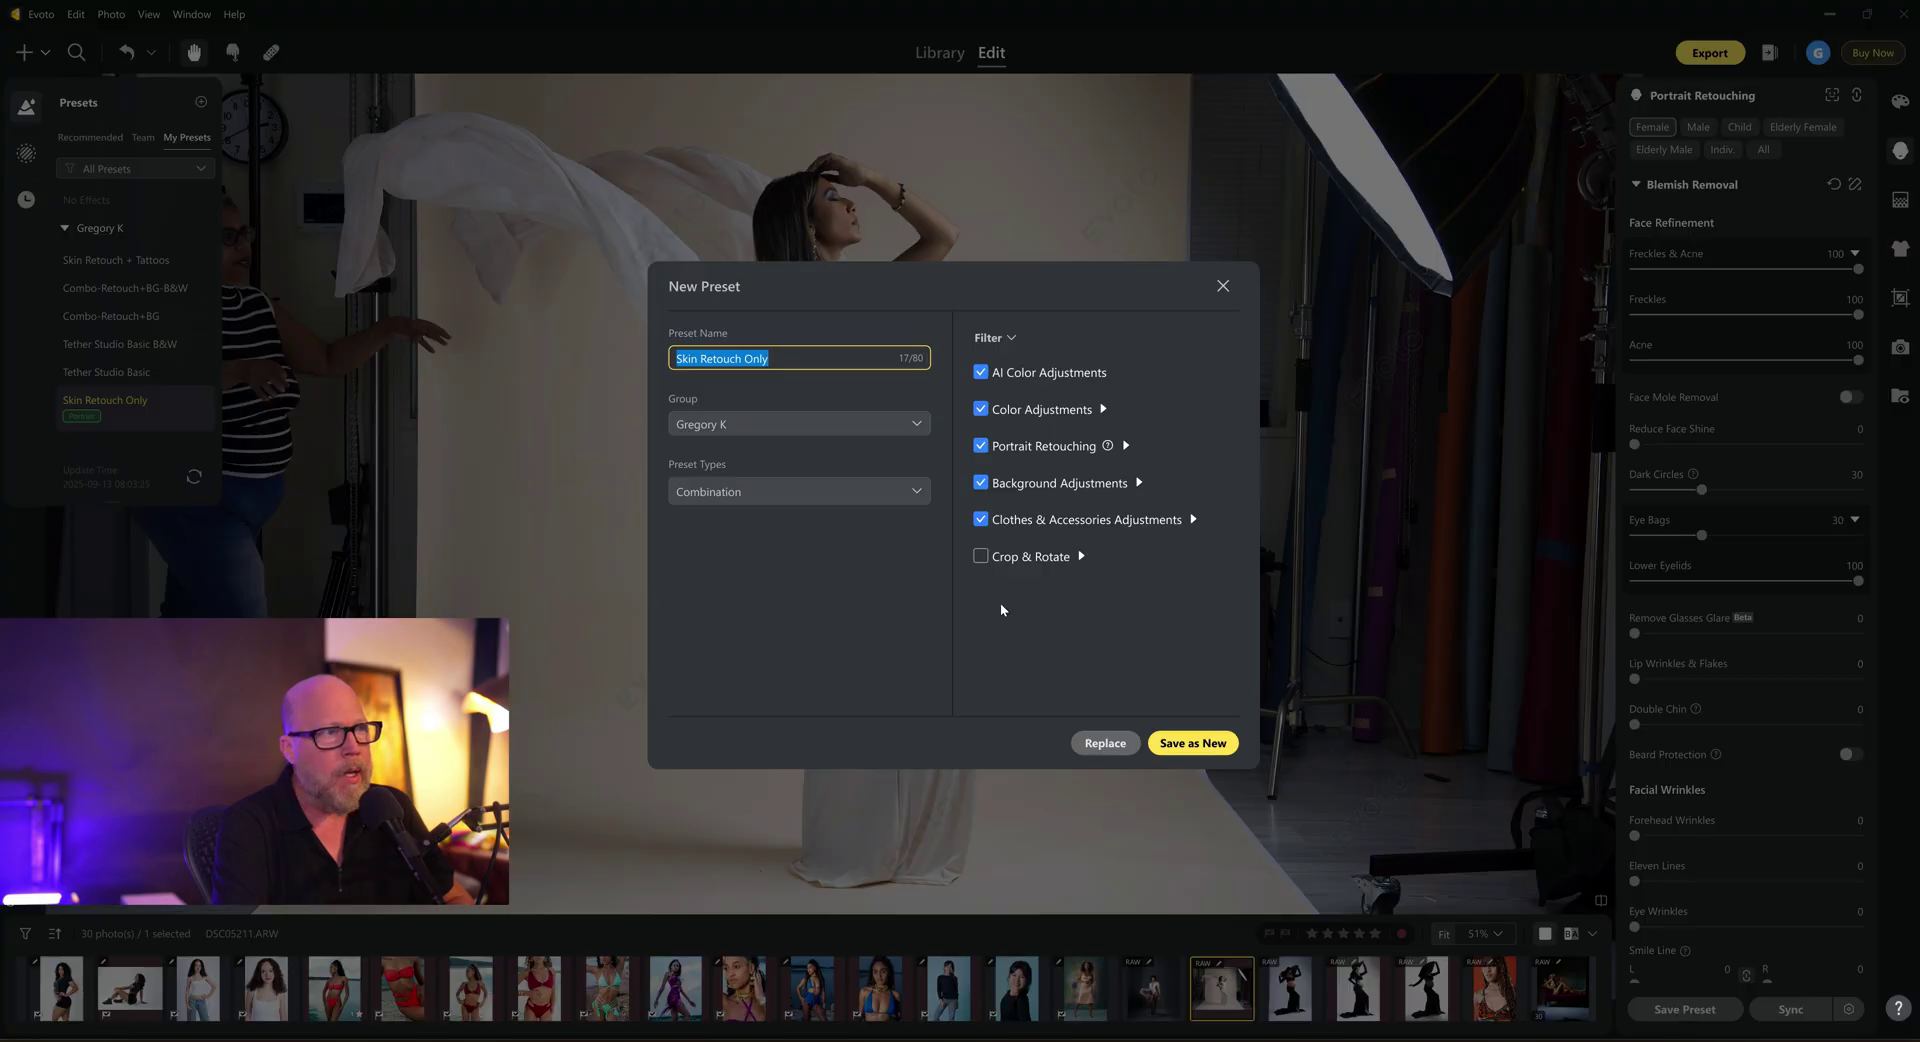
click(981, 409)
click(981, 372)
click(979, 483)
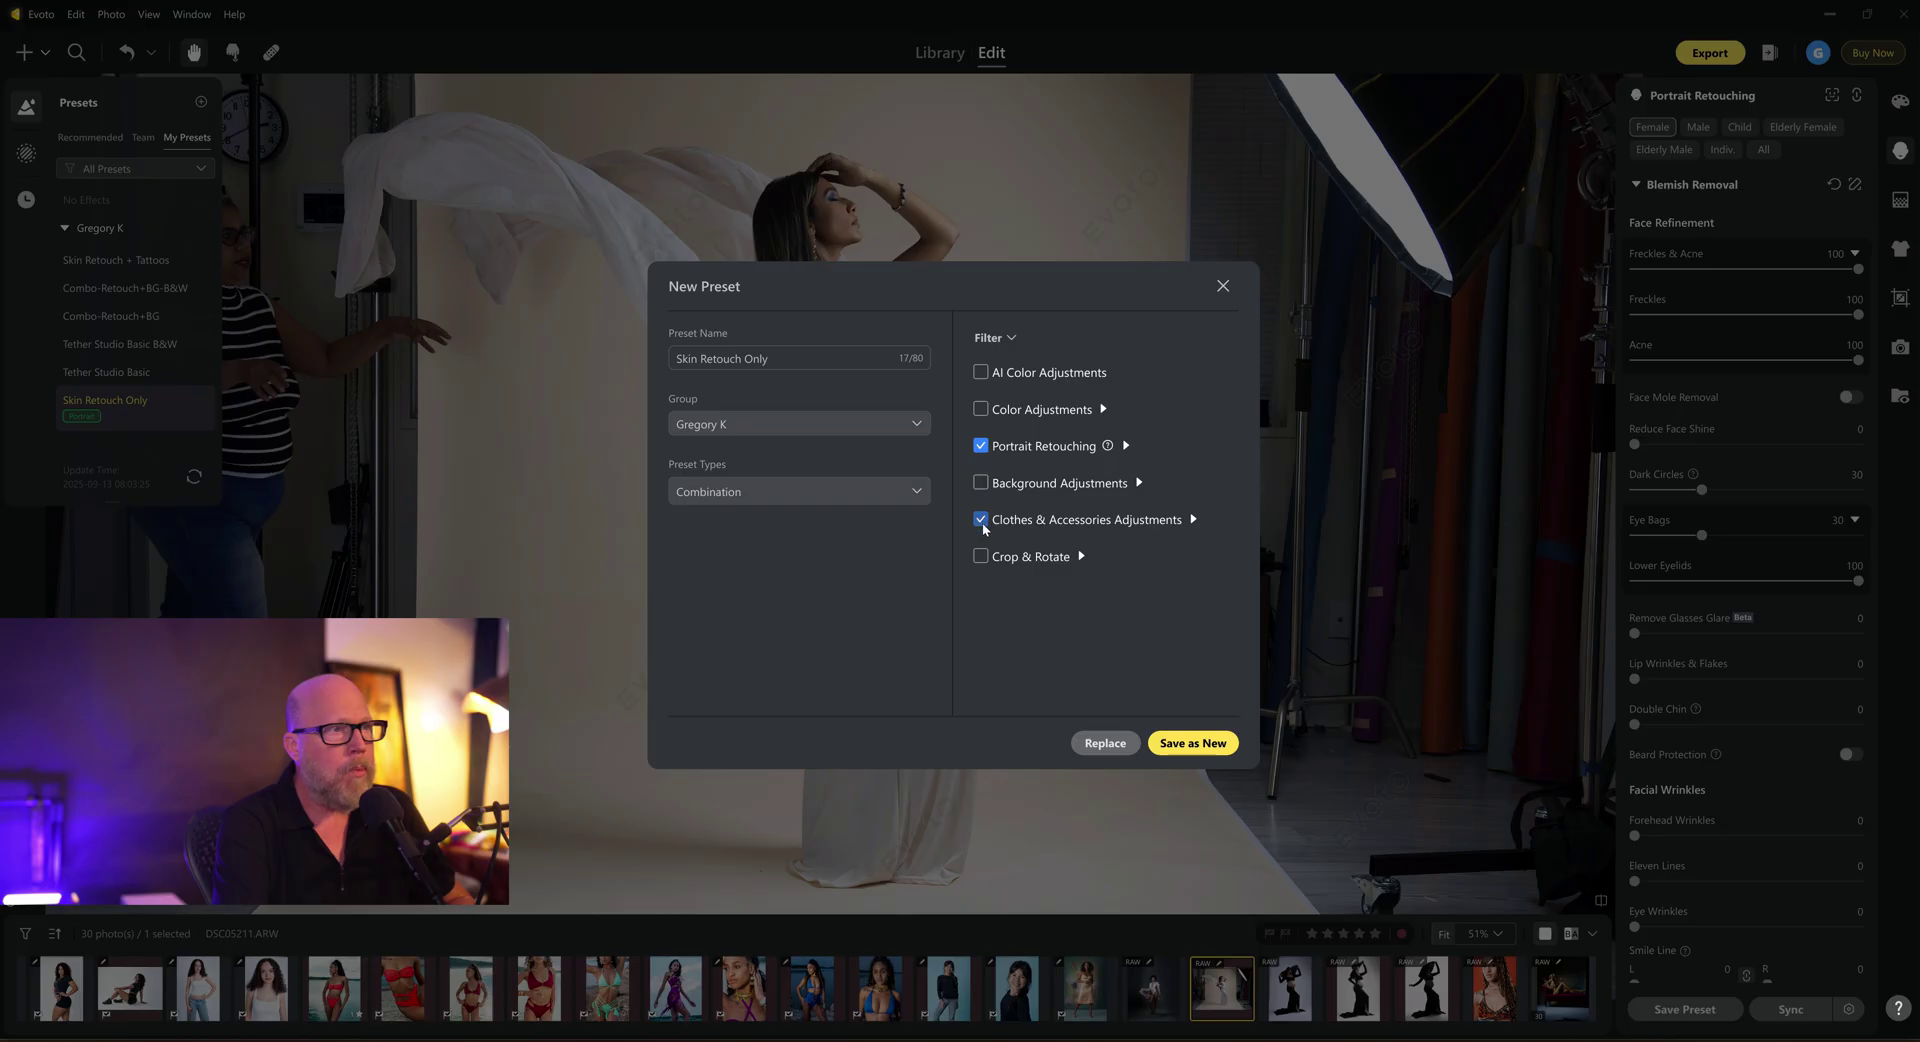
click(980, 518)
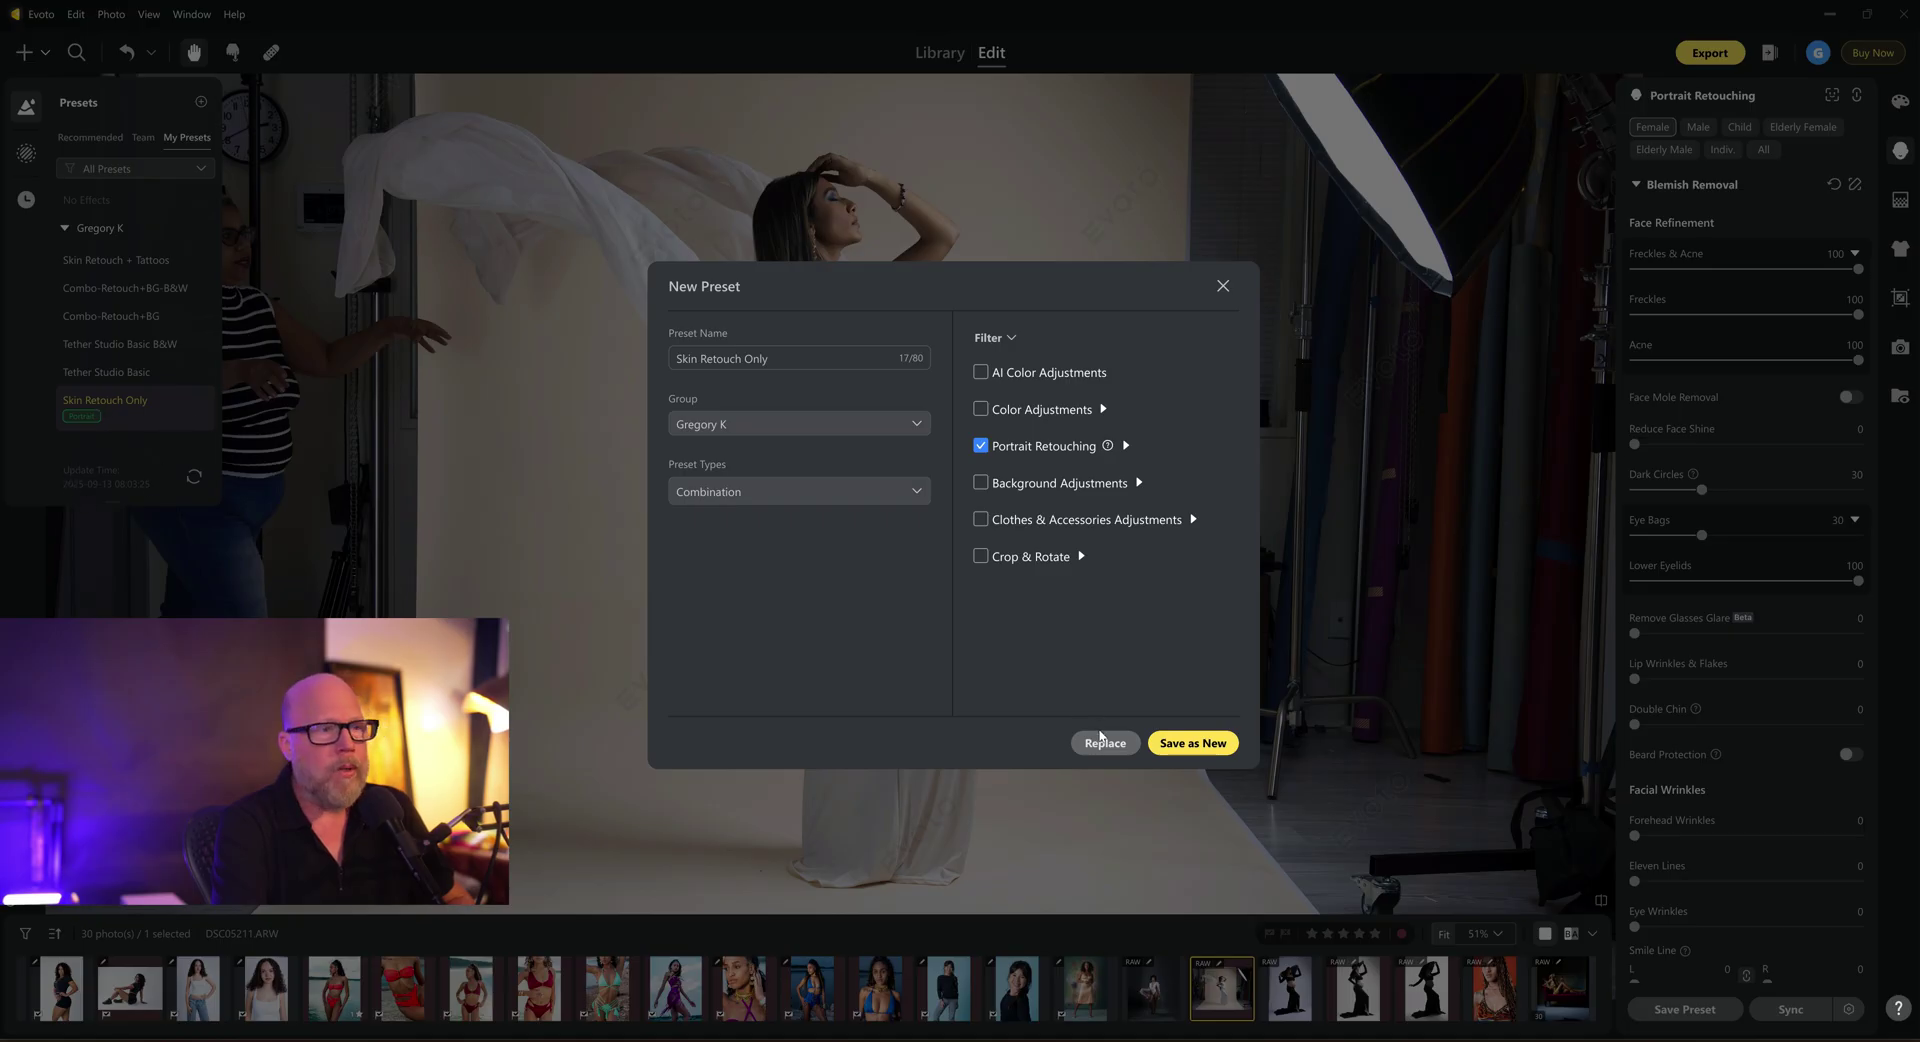
click(1229, 292)
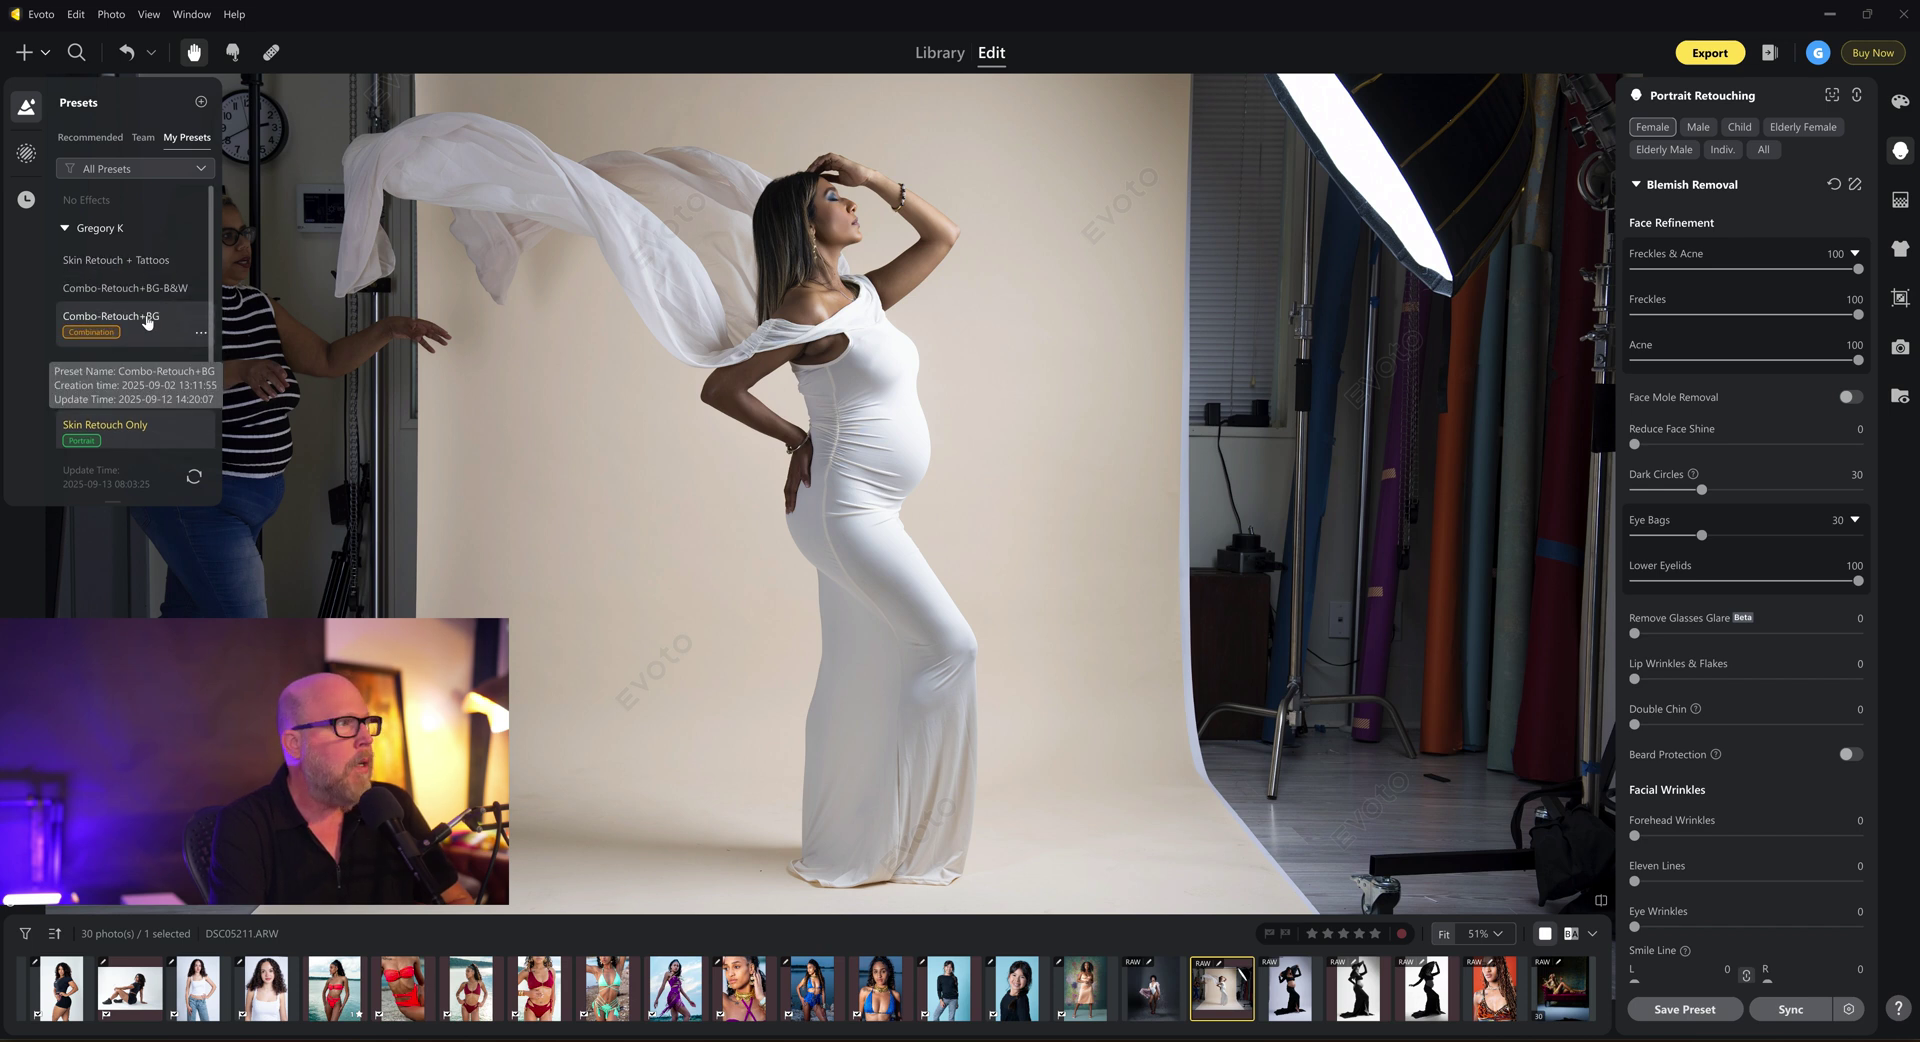
- Compare the Combo-Retouch+BG and B&W presets, ending on the colour Combo-Retouch+BG with Color Adjustments shown
click(145, 337)
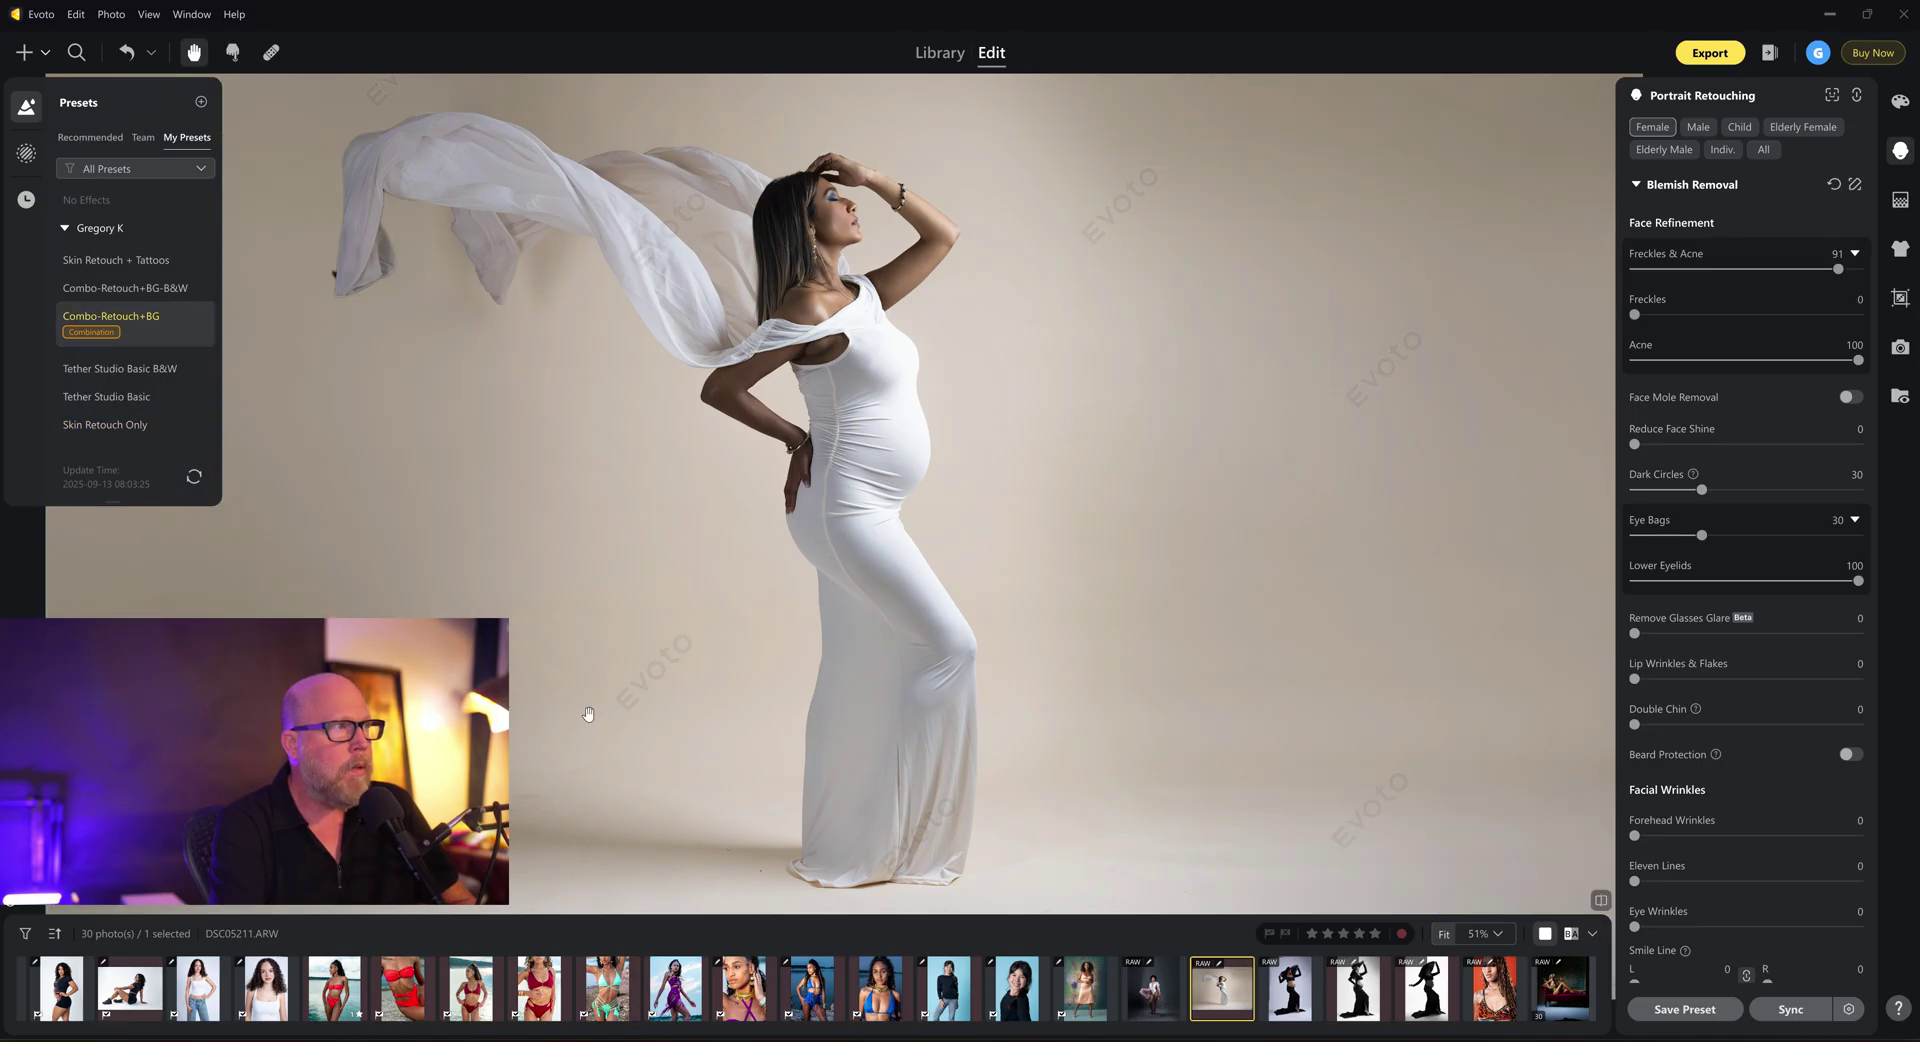
click(151, 295)
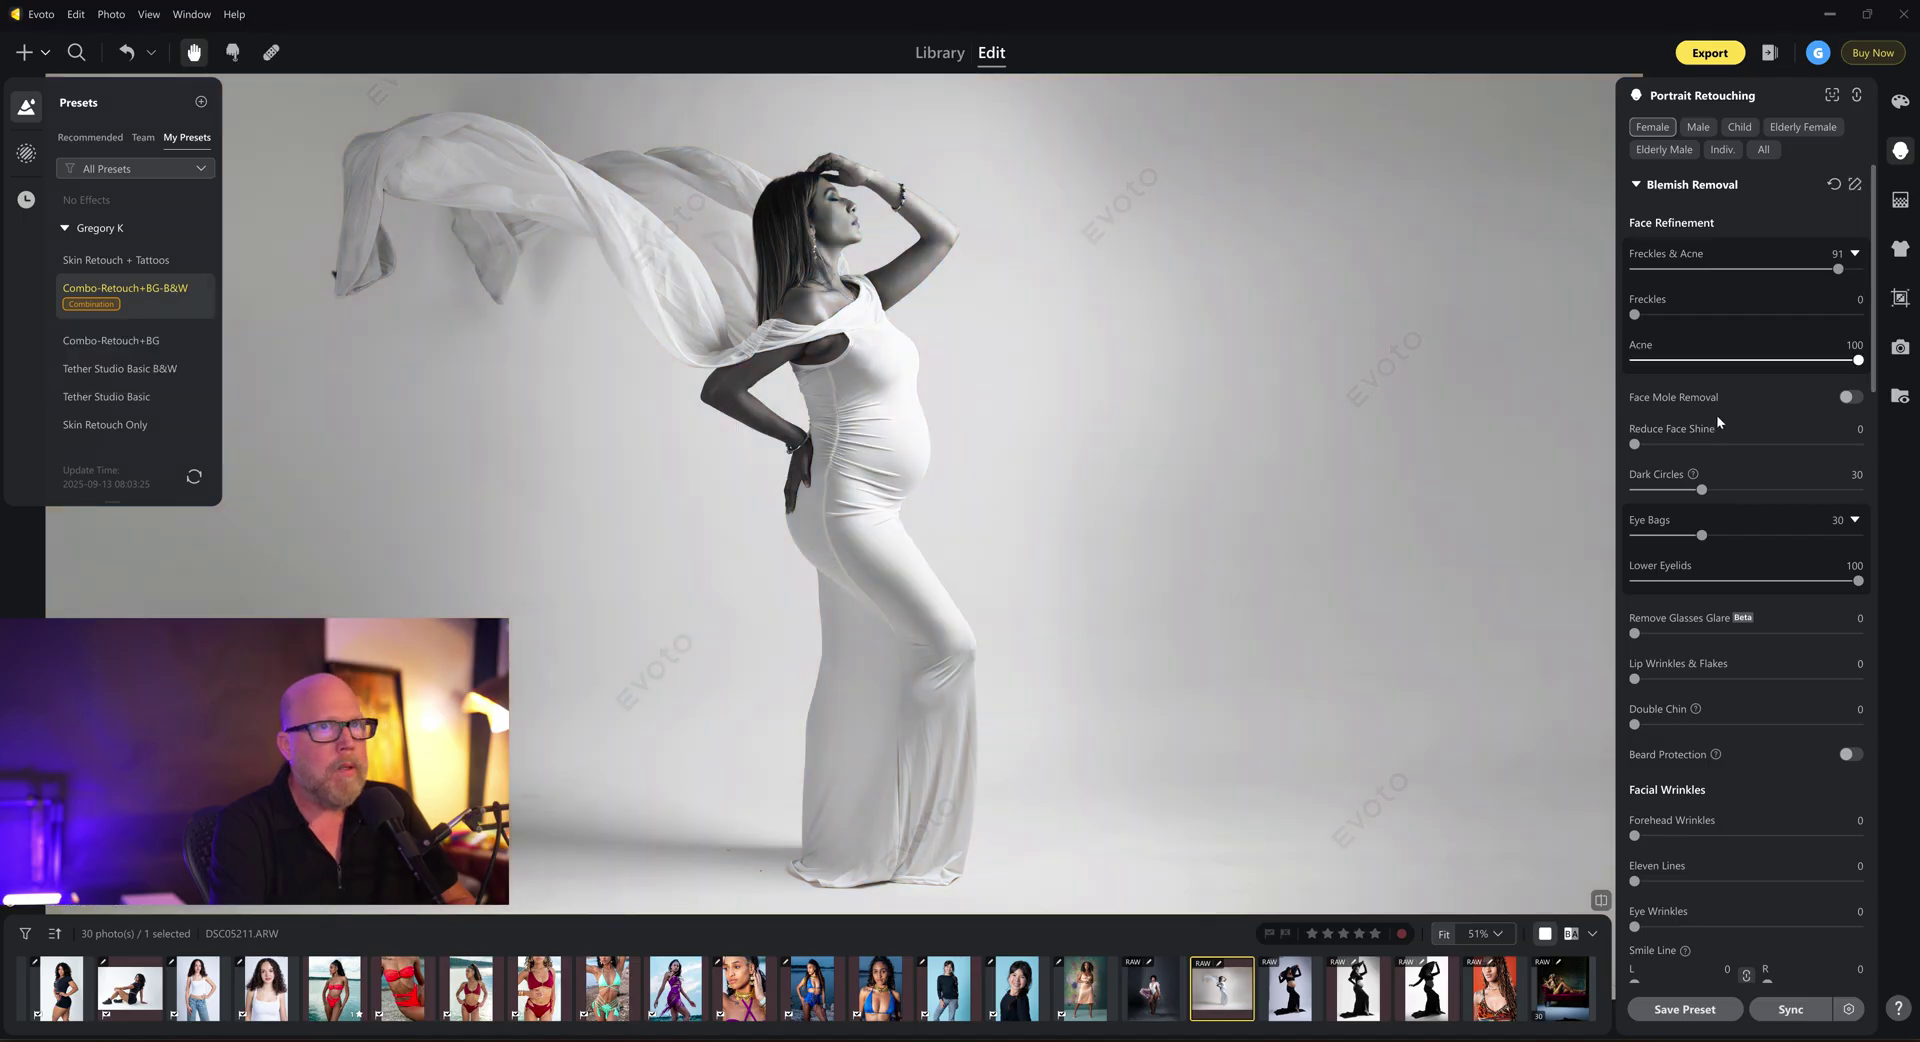
click(1900, 104)
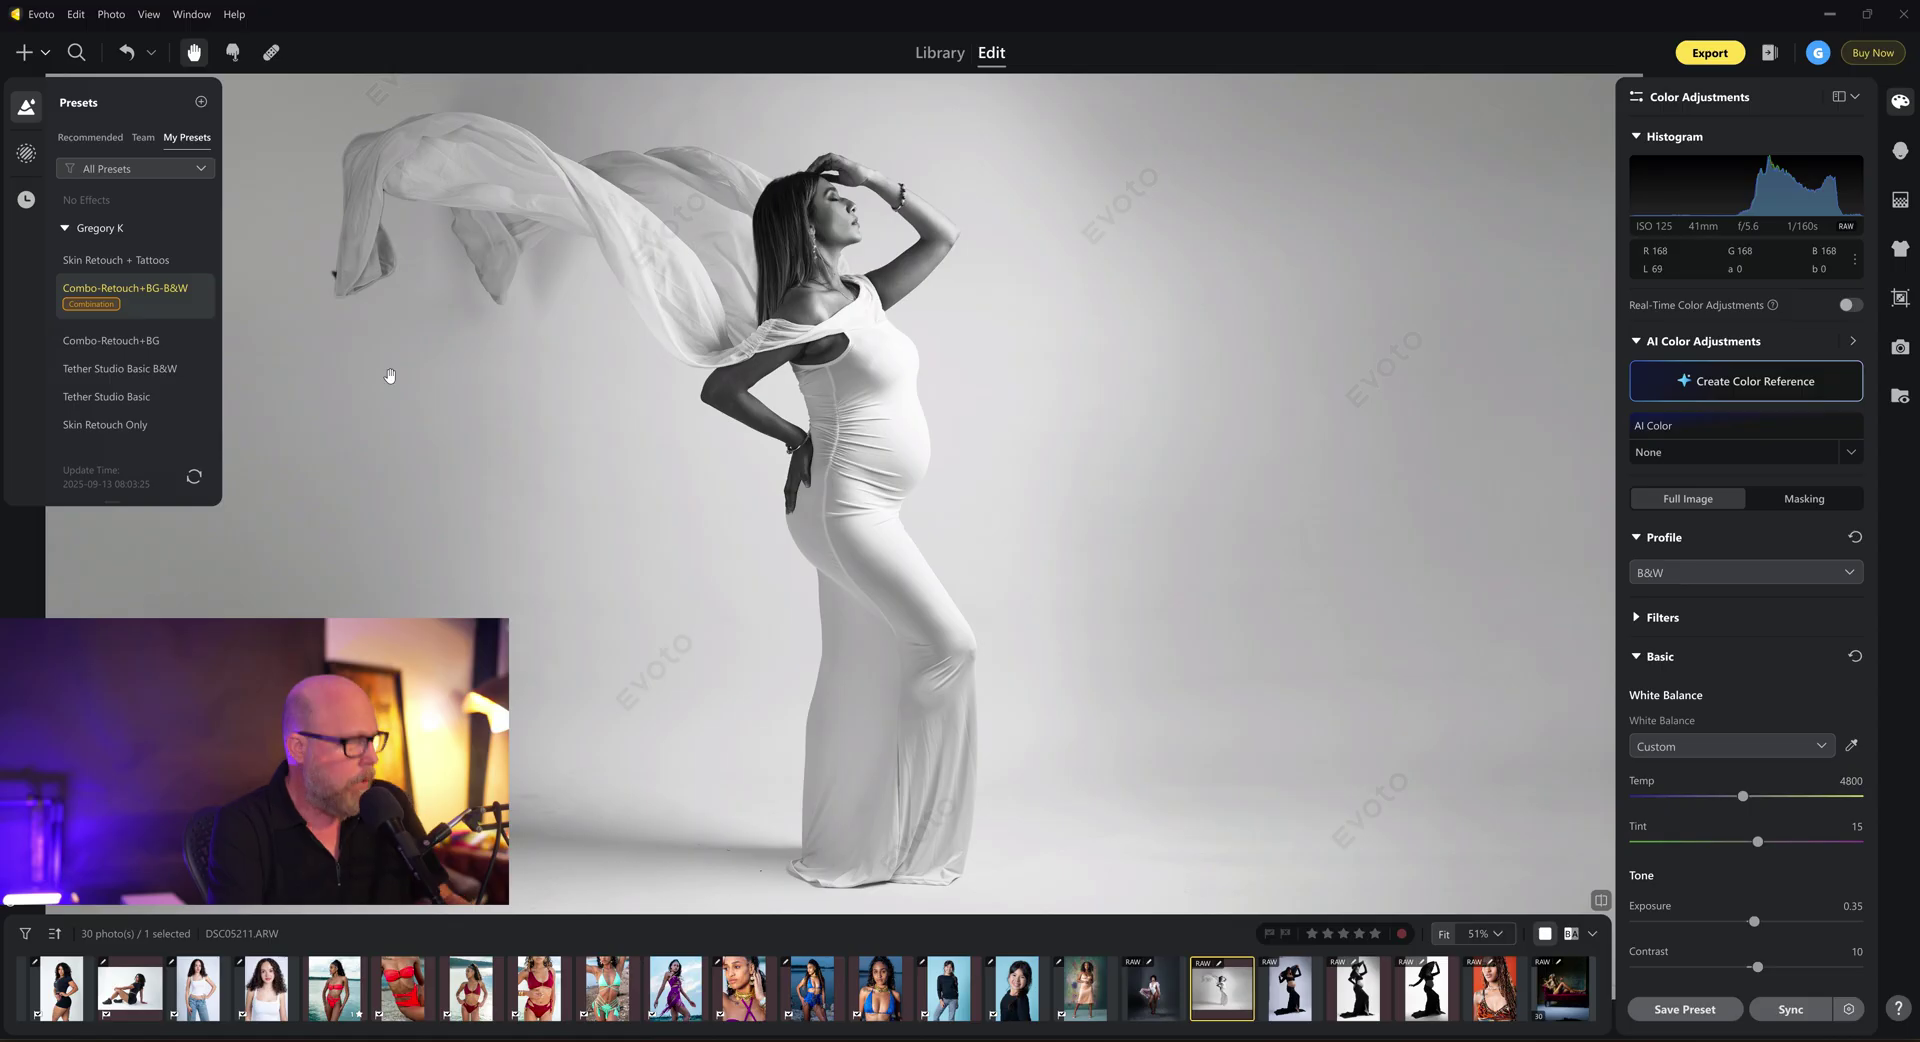
click(140, 341)
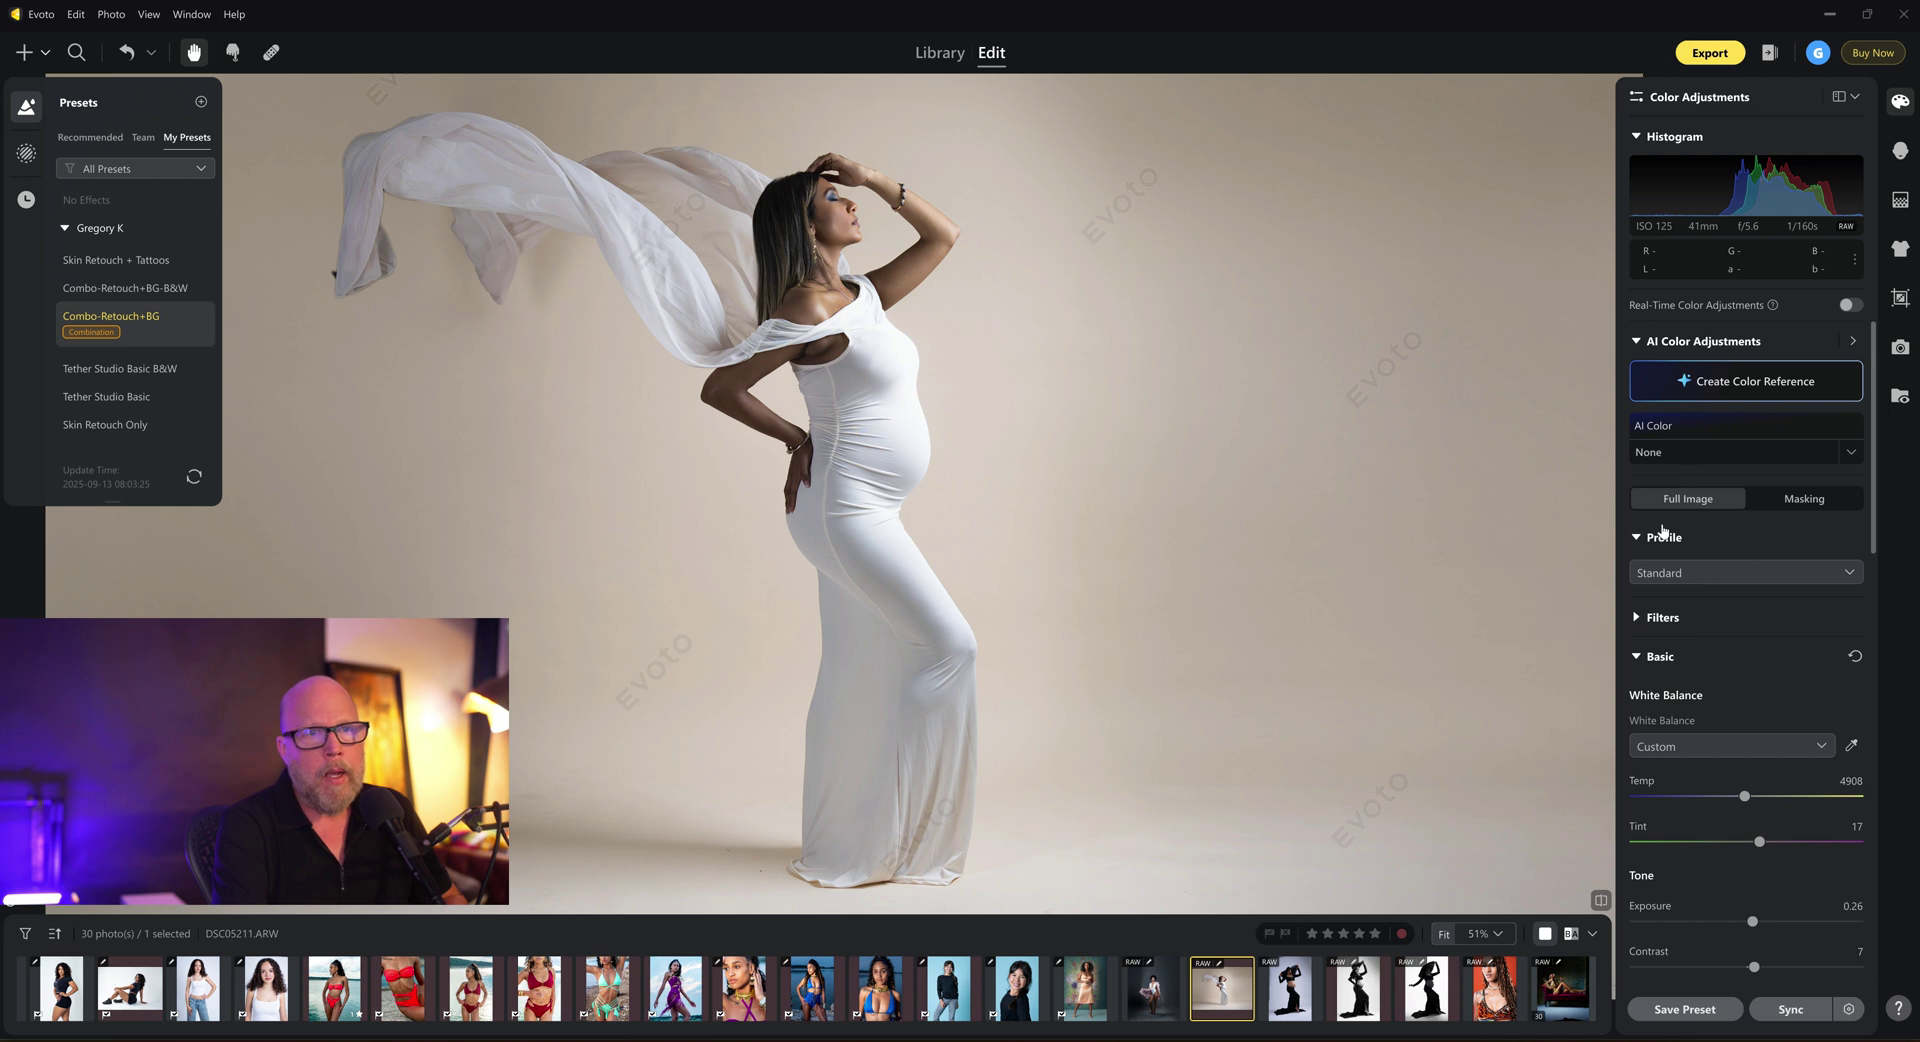
- Switch the Color Adjustments profile to B&W and begin saving a new preset
click(1683, 572)
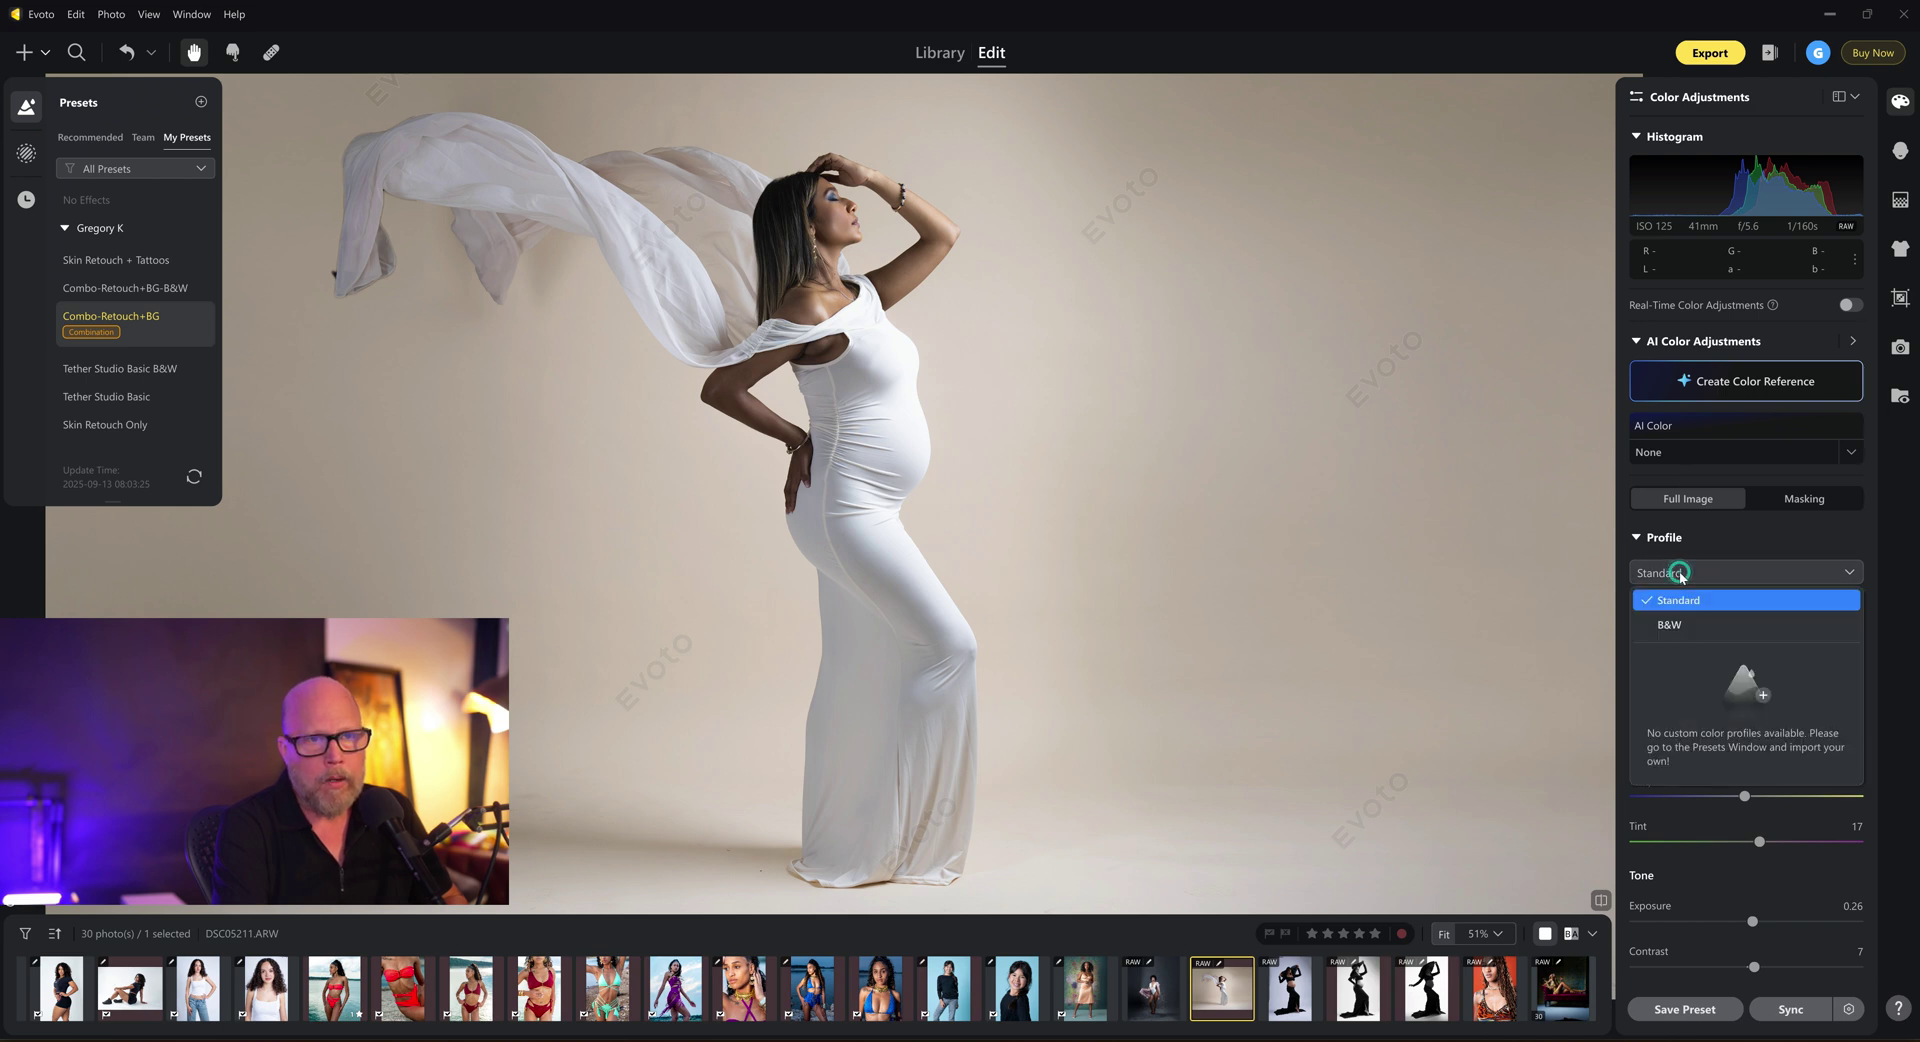
click(1678, 624)
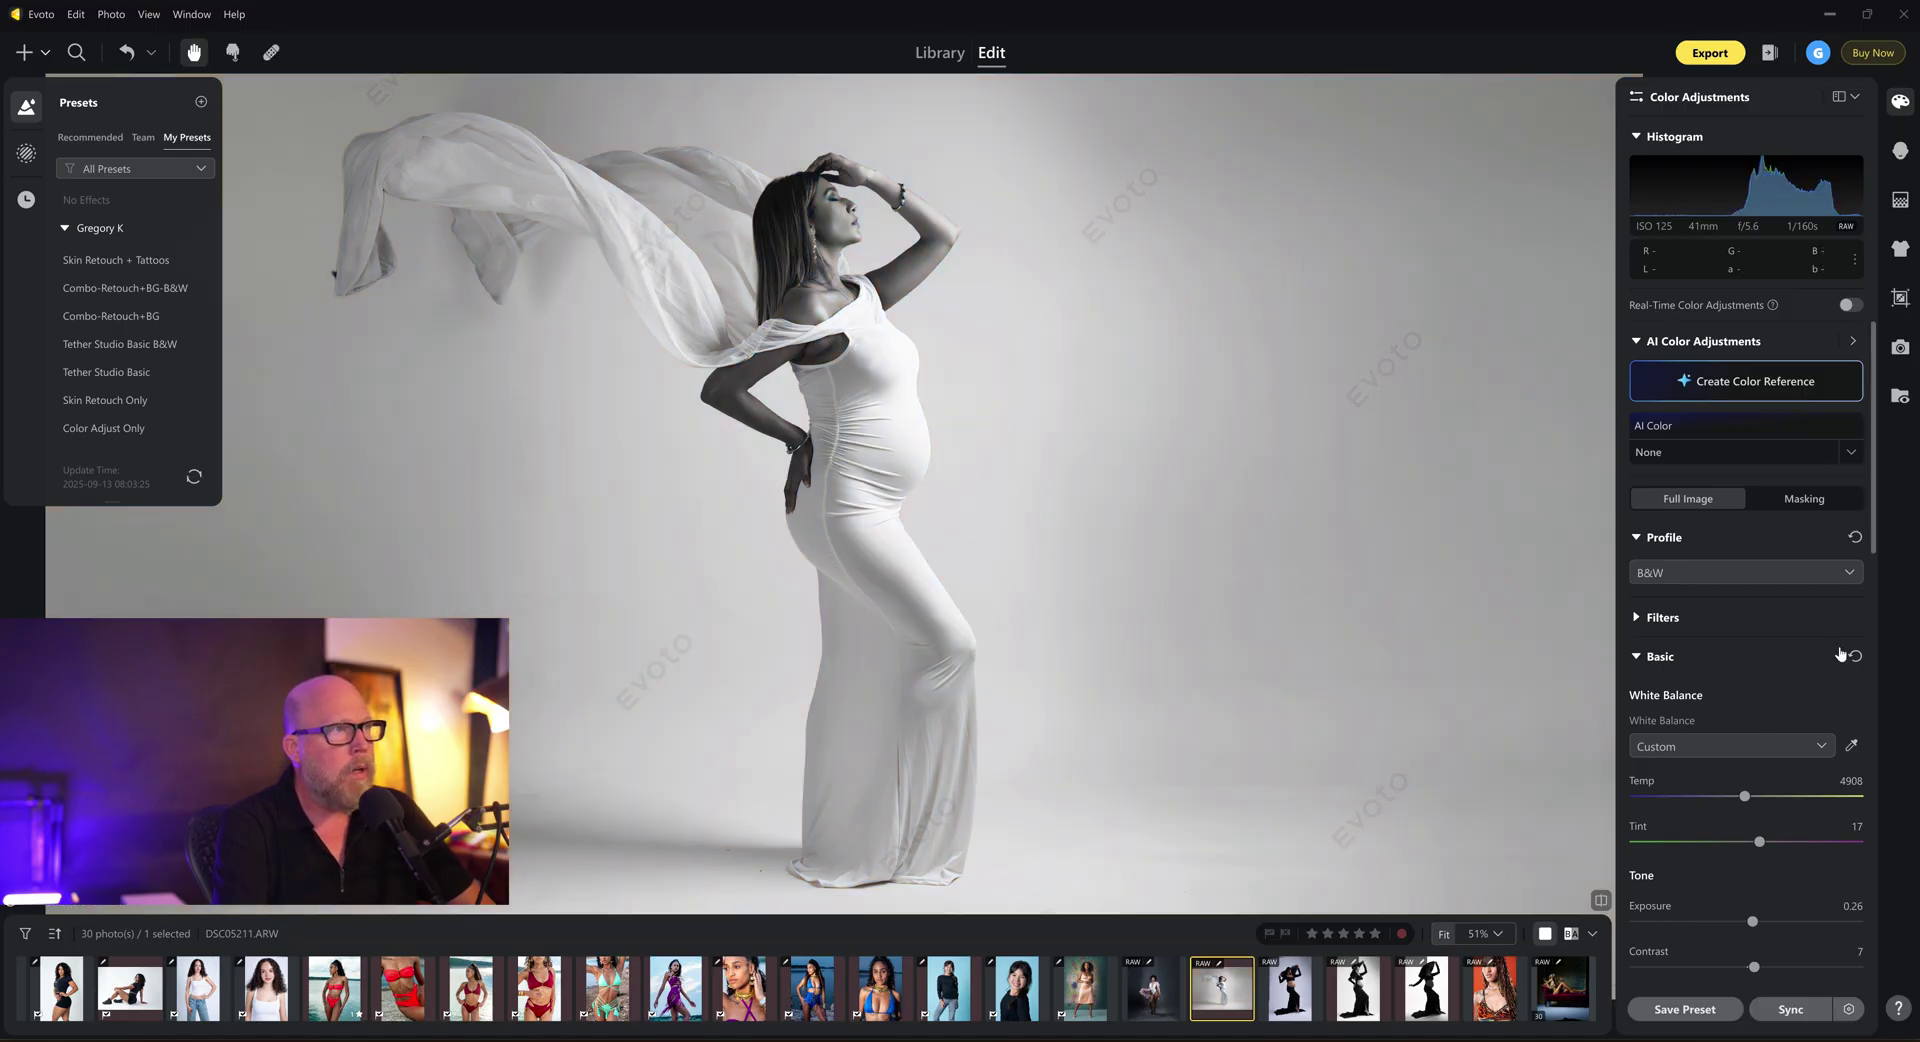
scroll(1838, 605, down, 5)
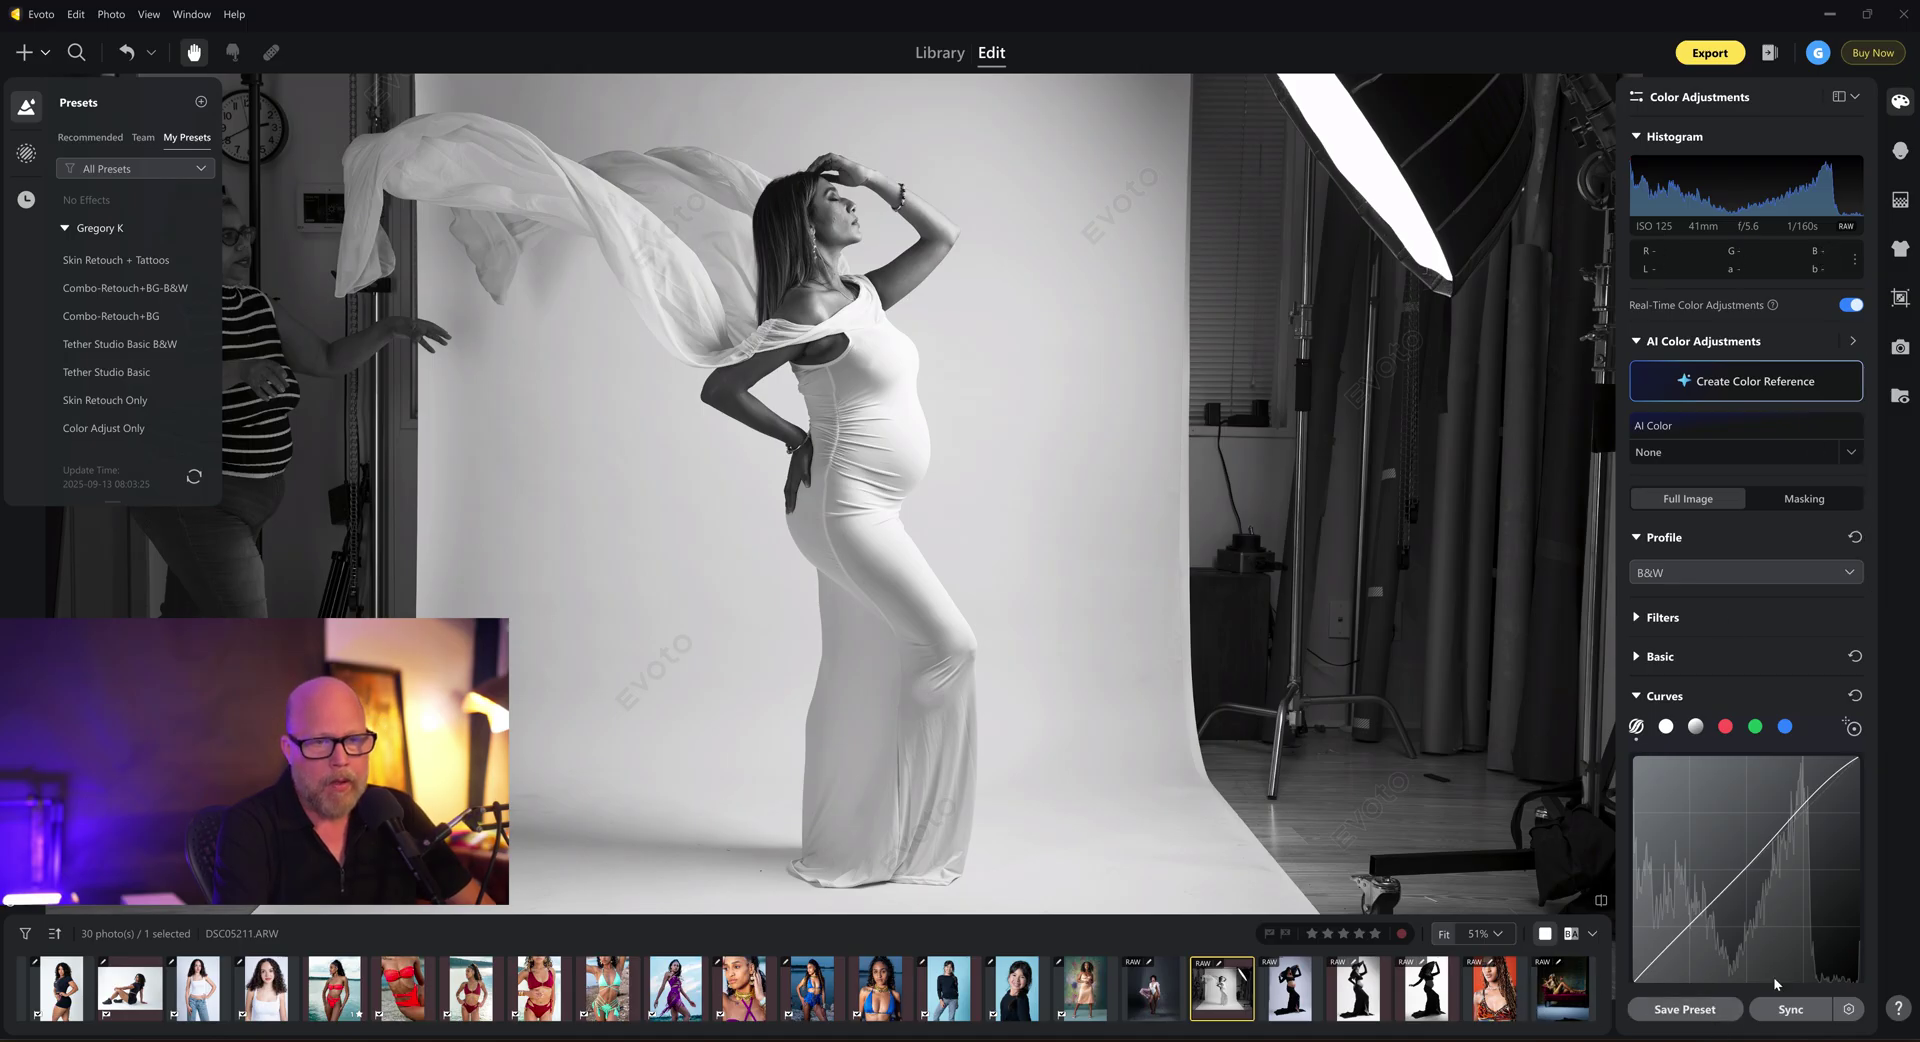
click(1688, 1008)
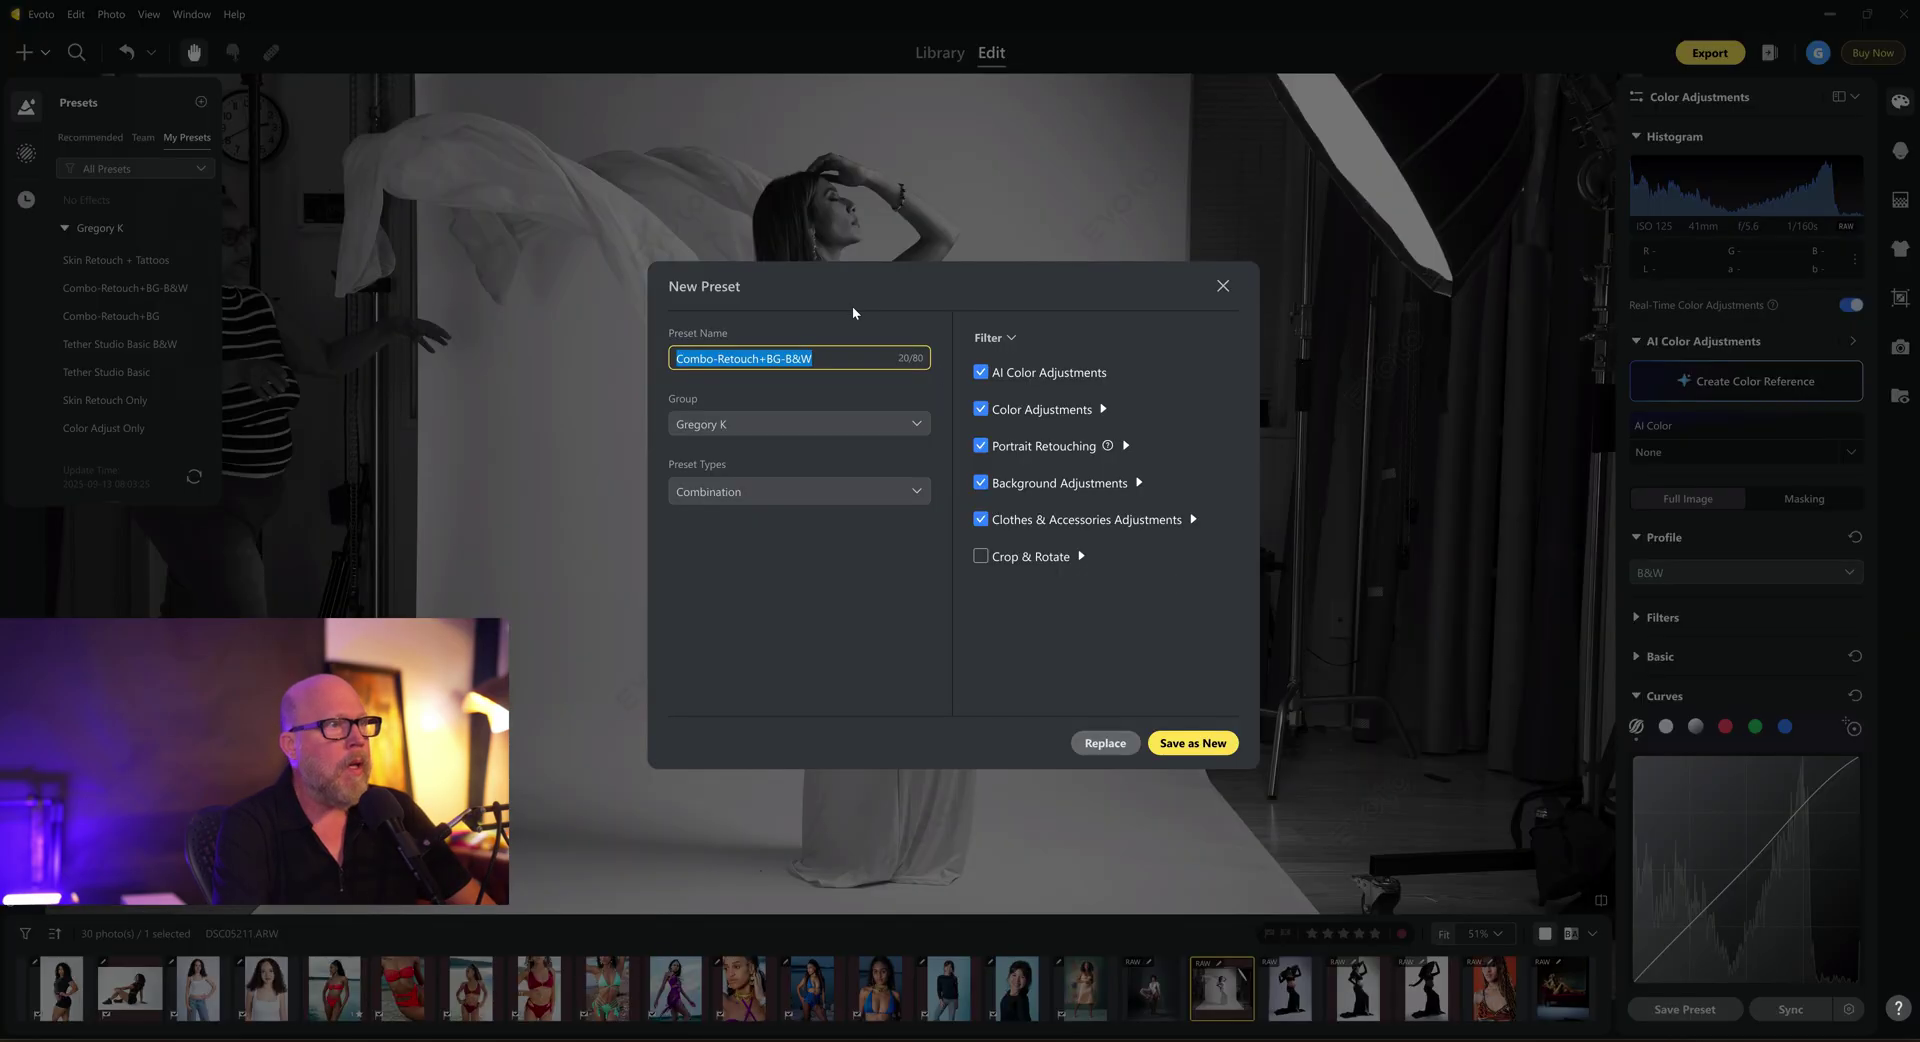
- Save the current look as a separate new preset named Combo-Retouch+BG-Test
drag(813, 358, 800, 358)
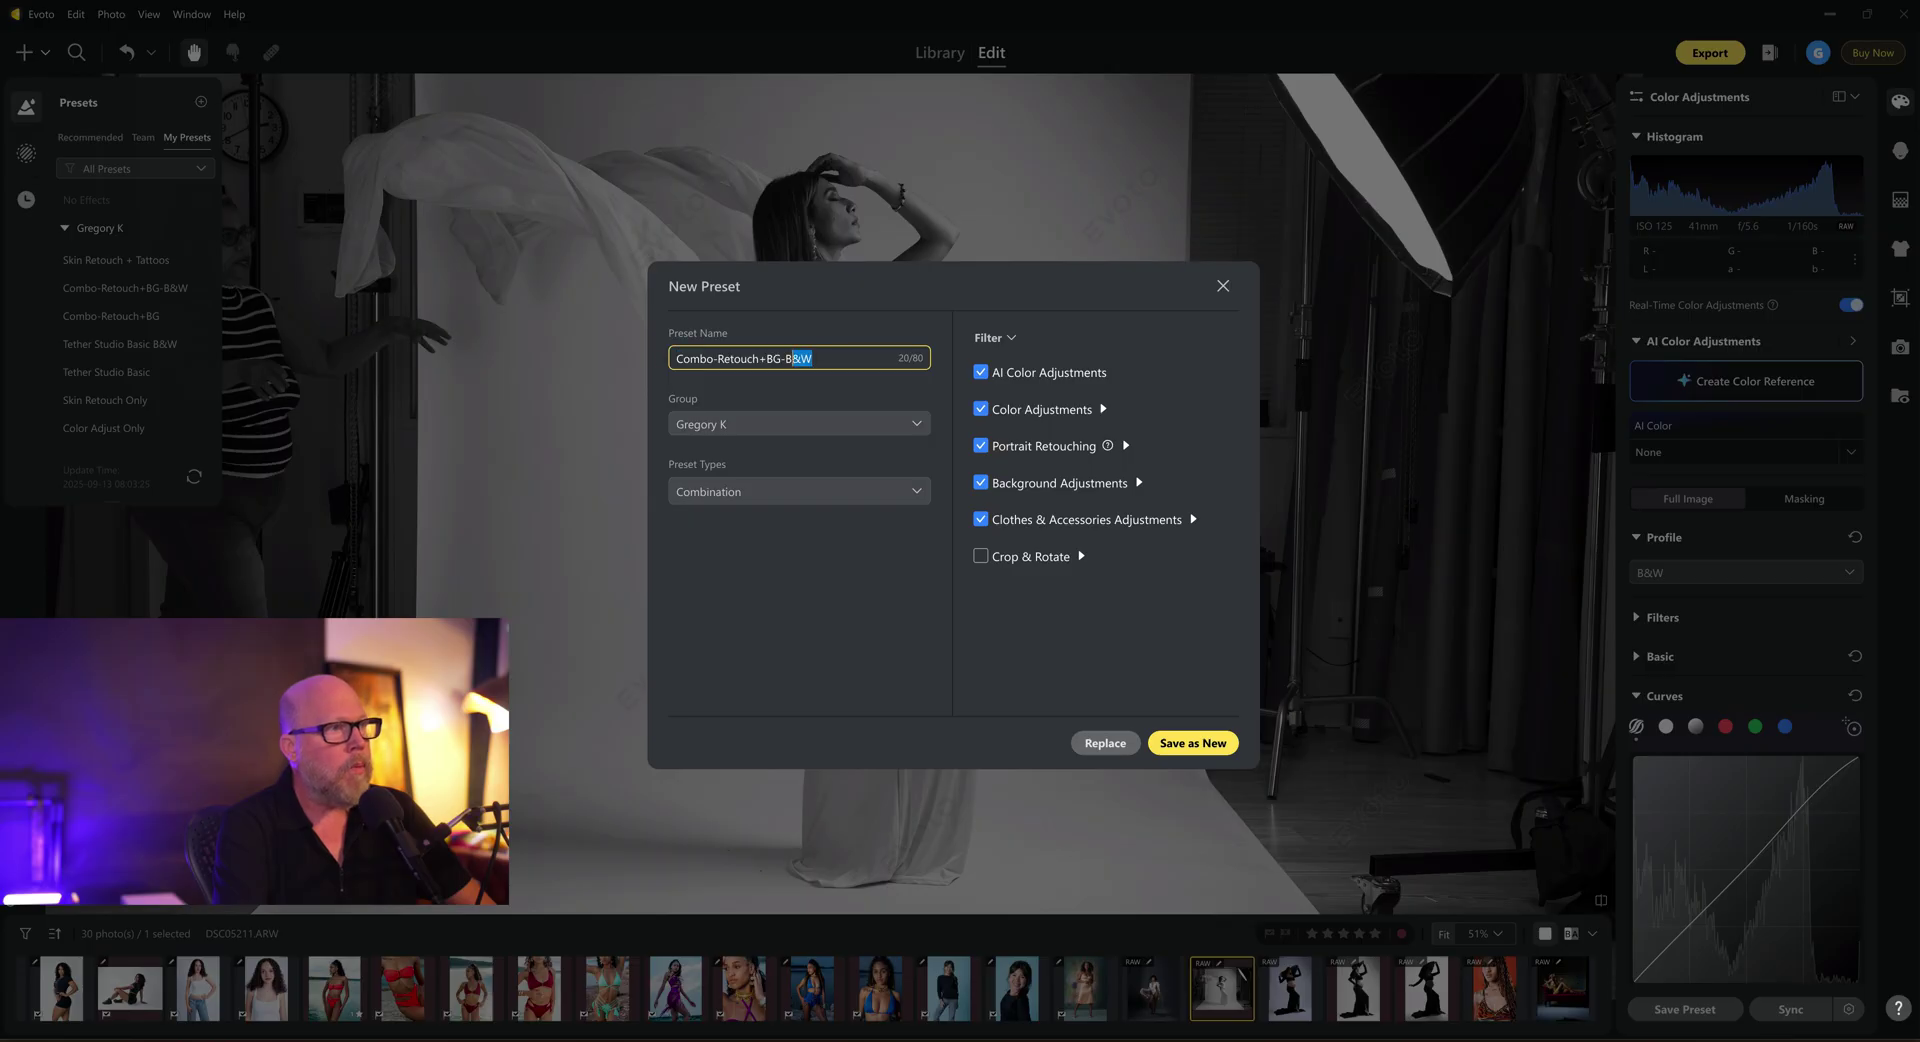
drag(792, 358, 785, 358)
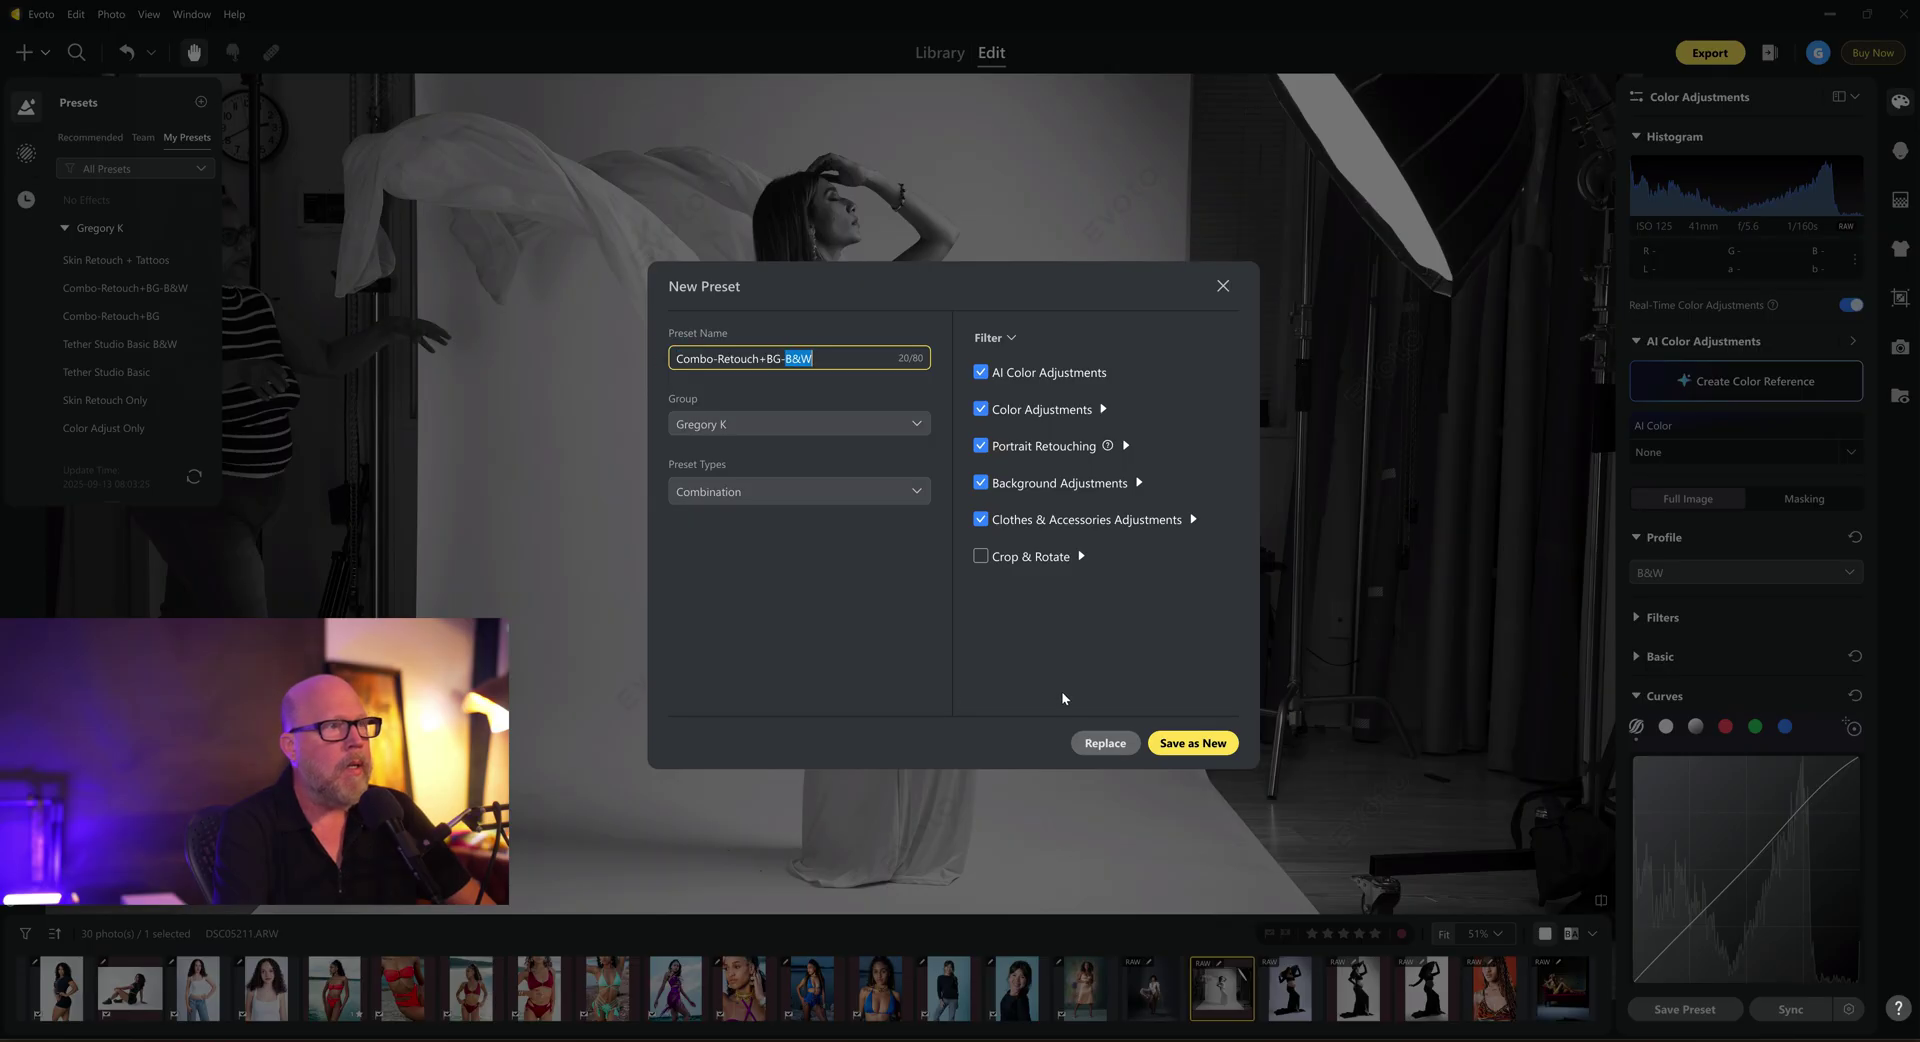
click(1222, 287)
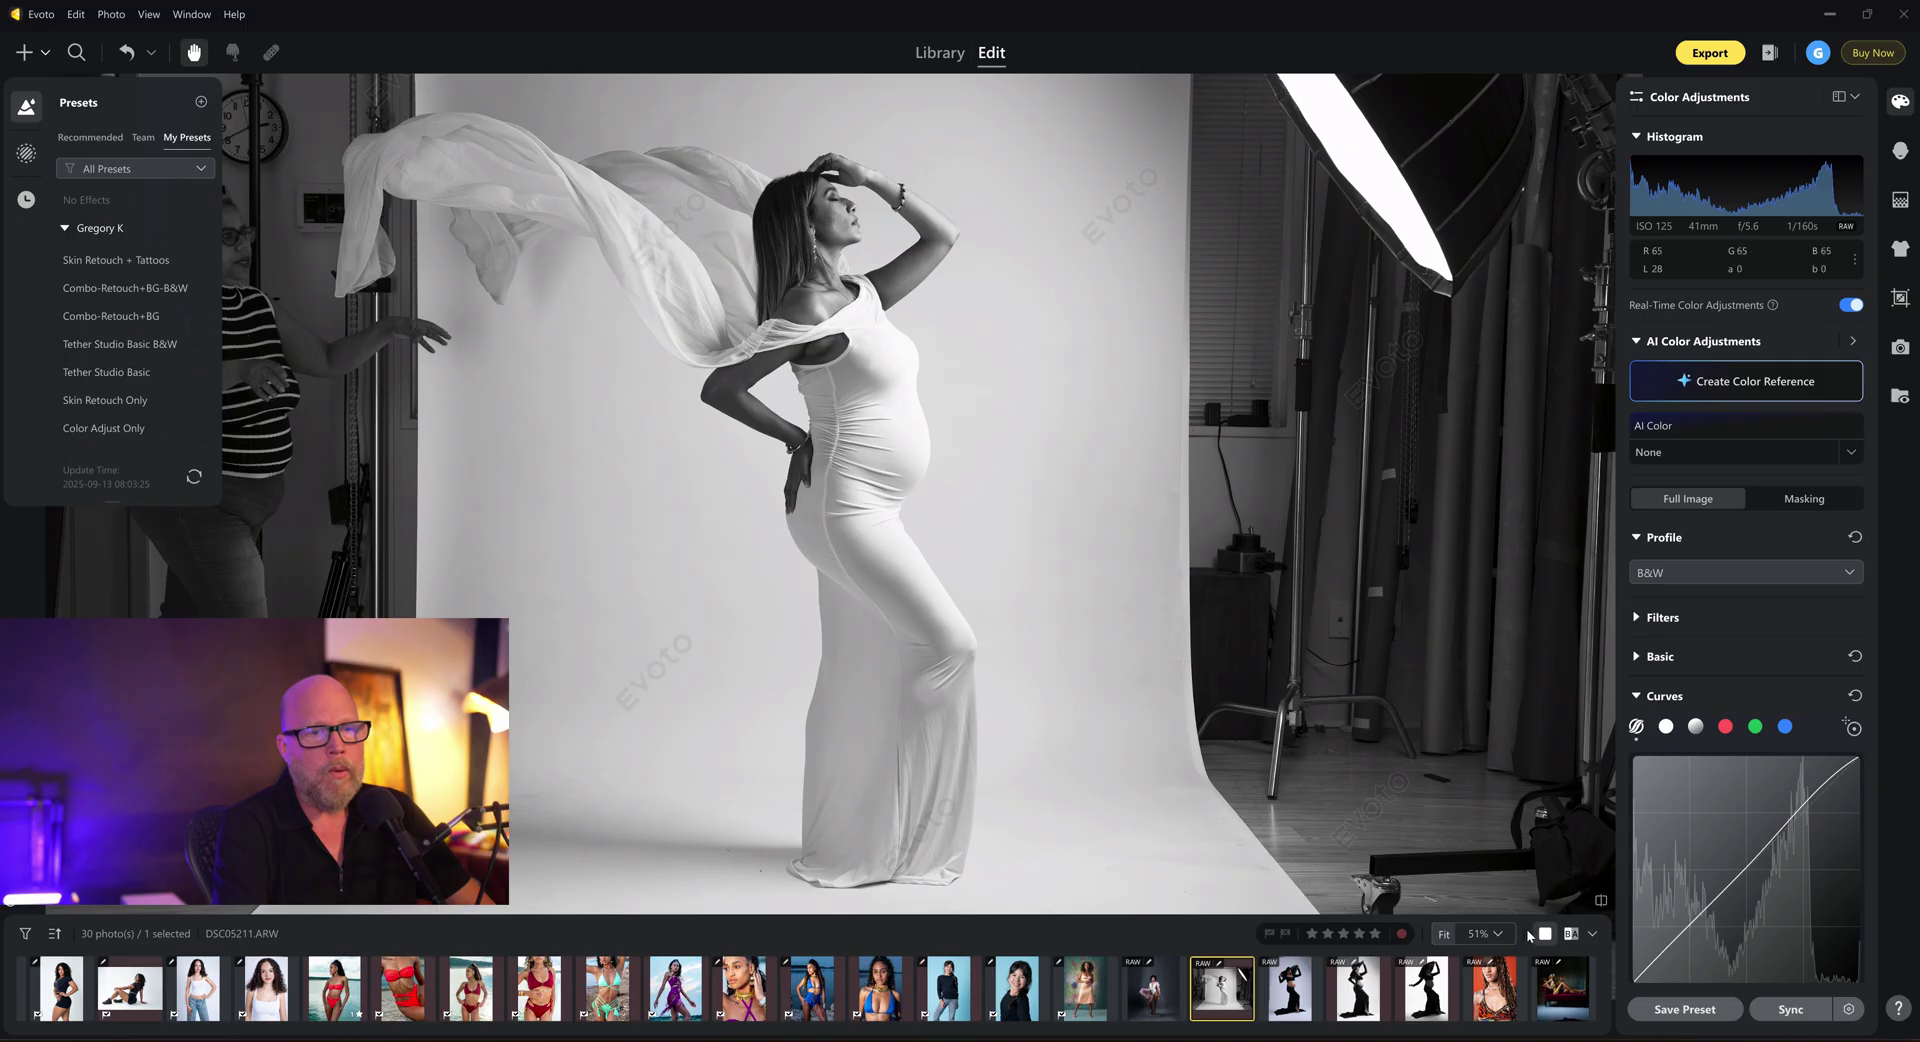
click(1684, 1009)
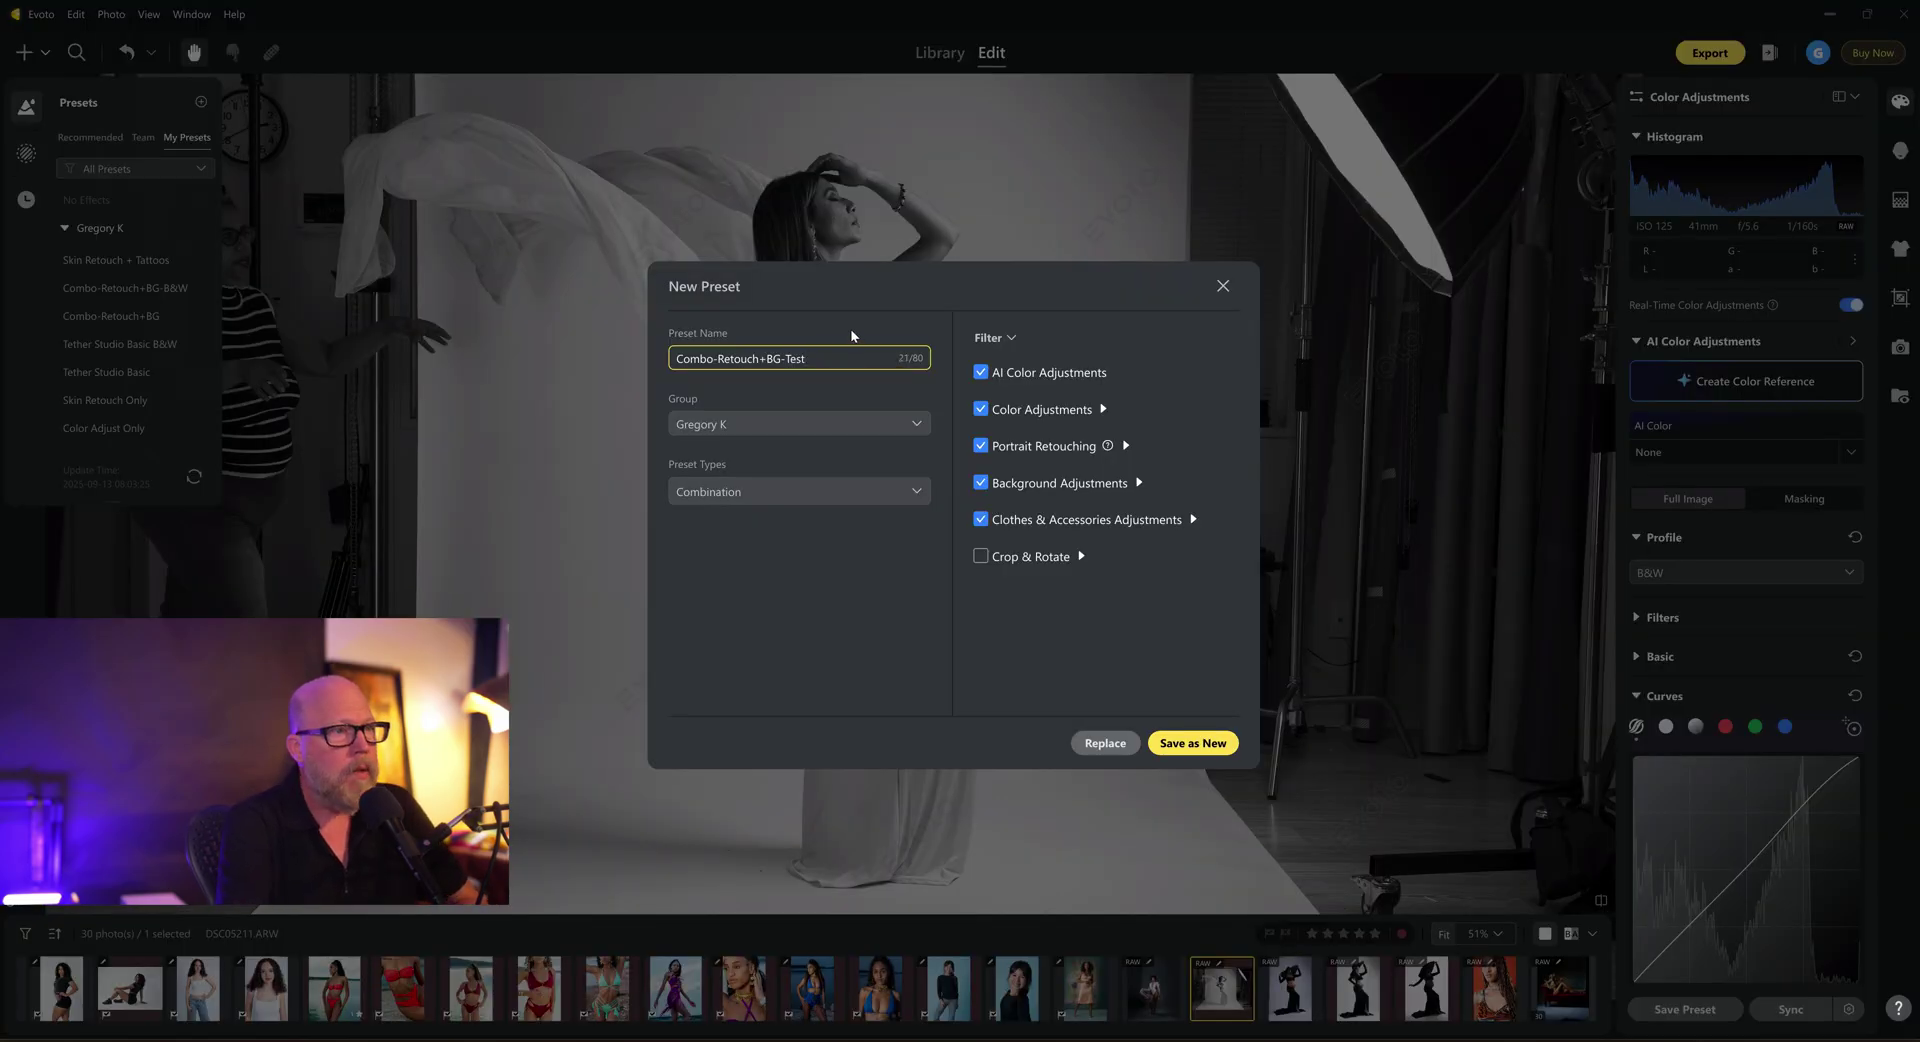
click(1192, 744)
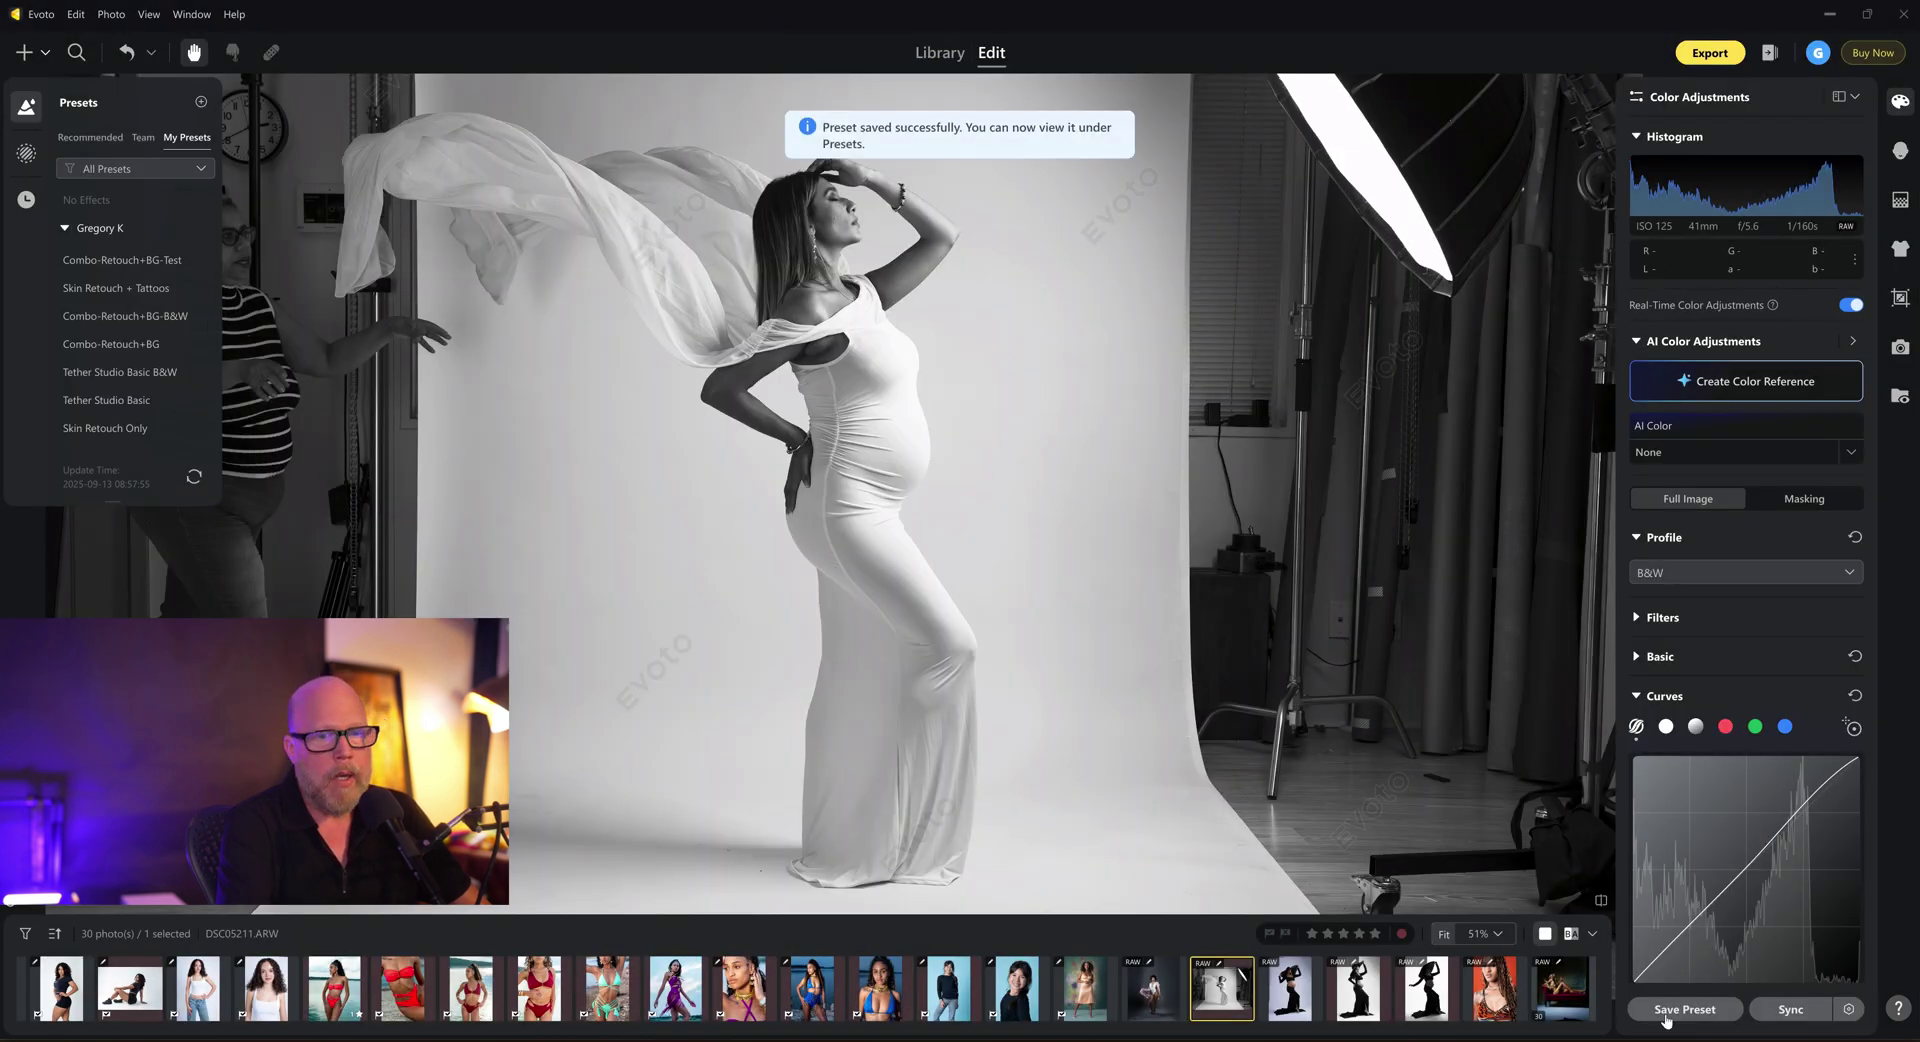
- Check the preset Group options without saving, then collapse the custom preset group
click(1684, 1009)
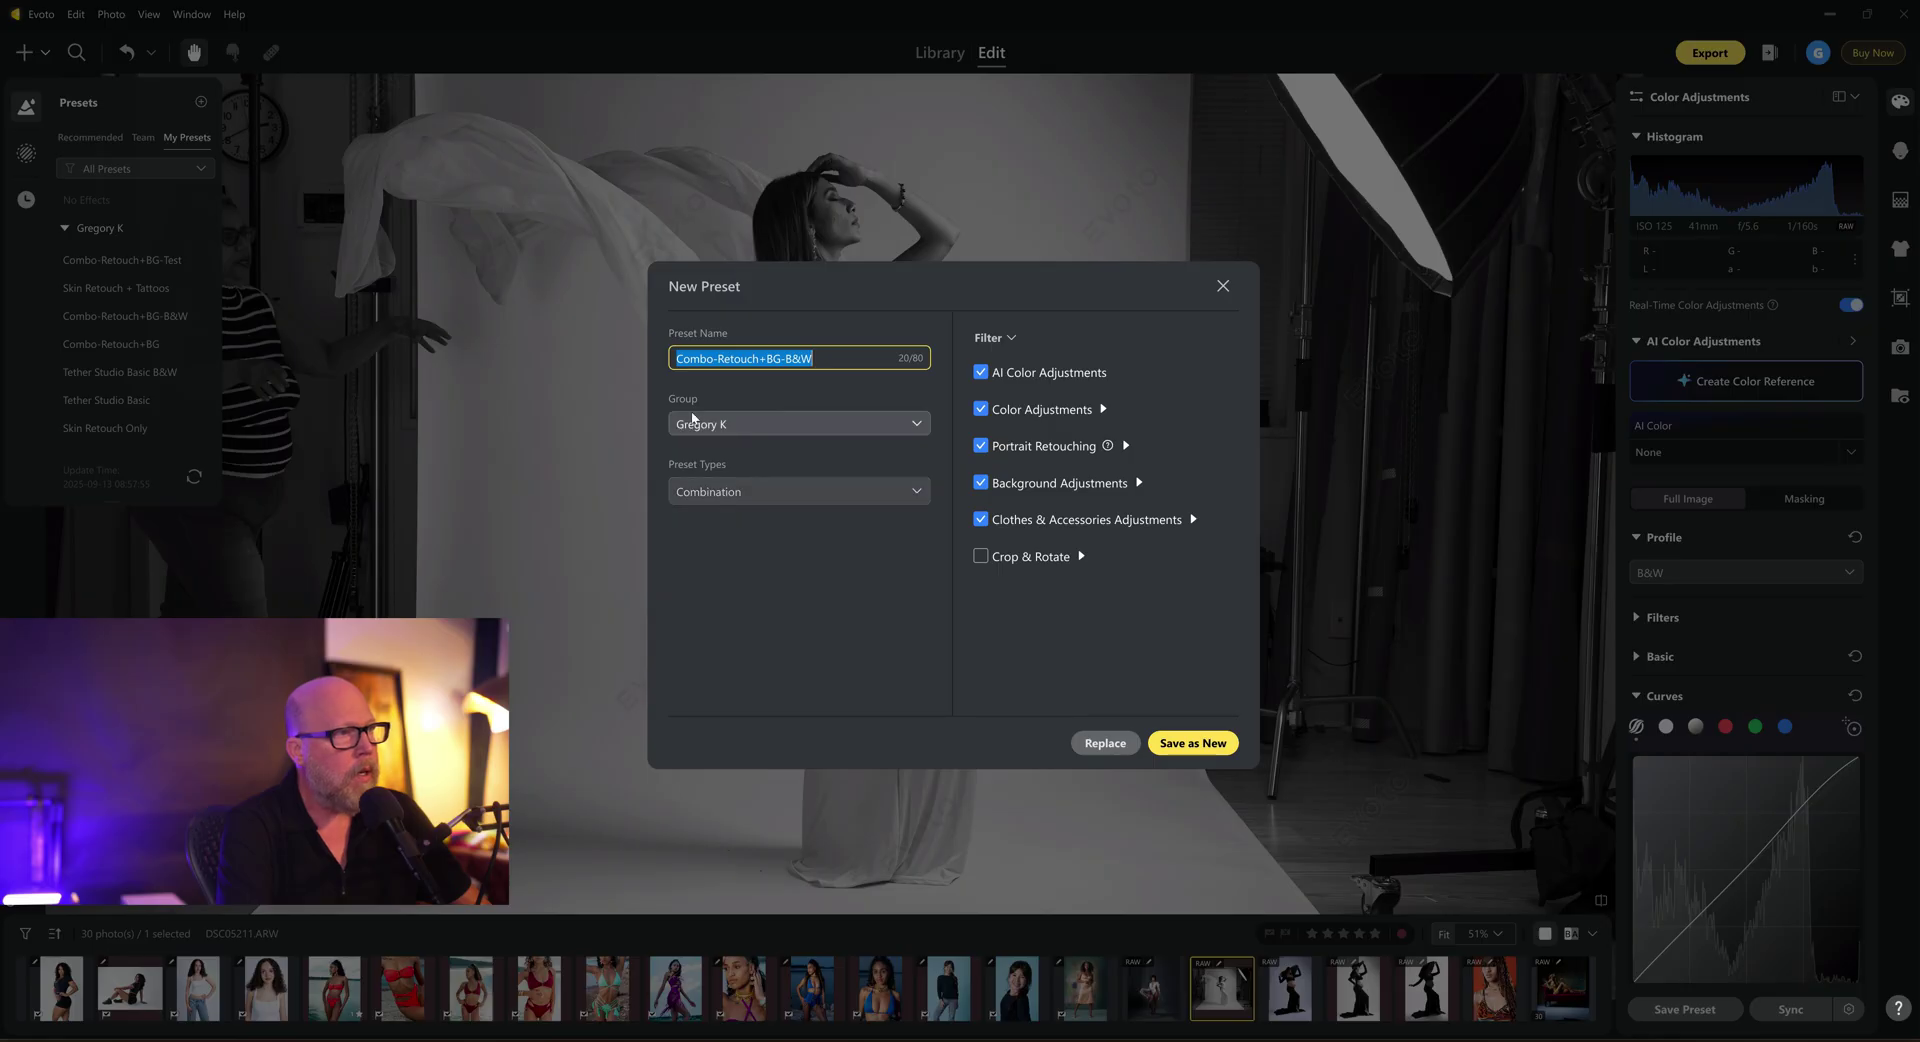
click(699, 424)
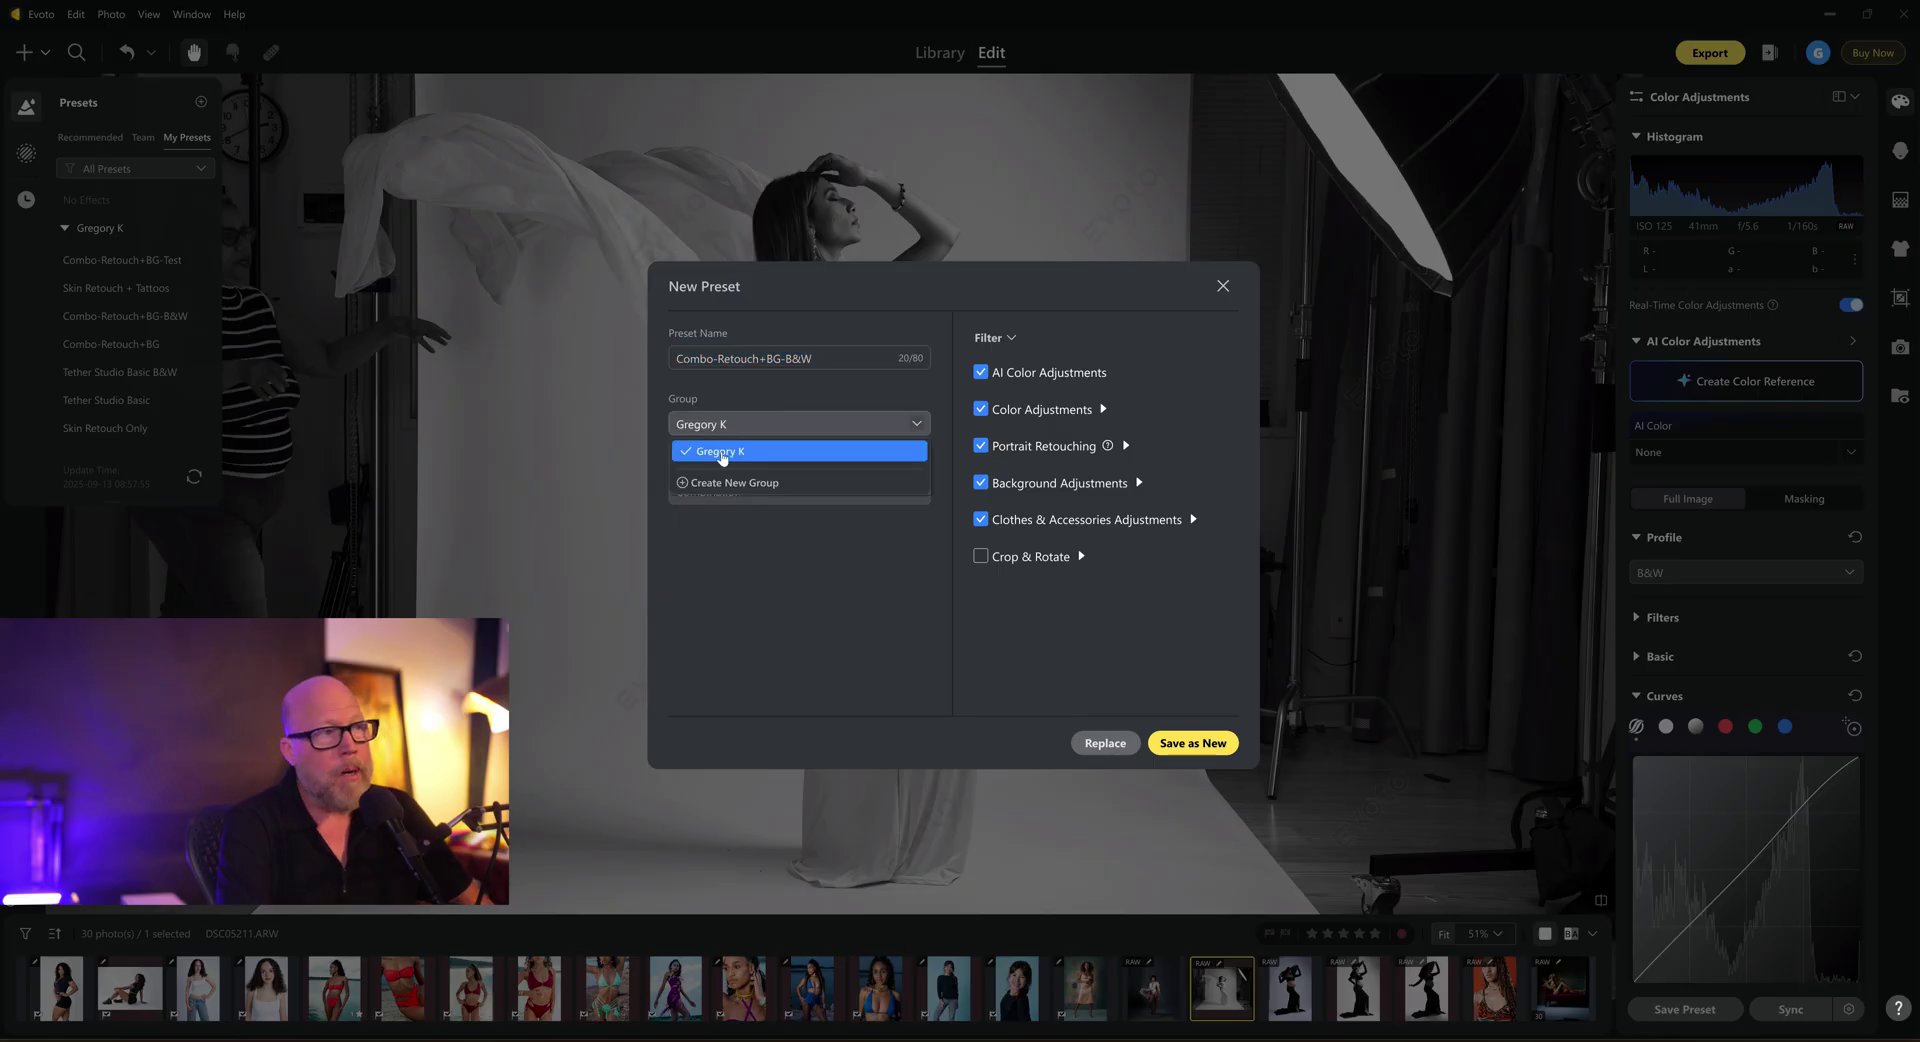
click(709, 424)
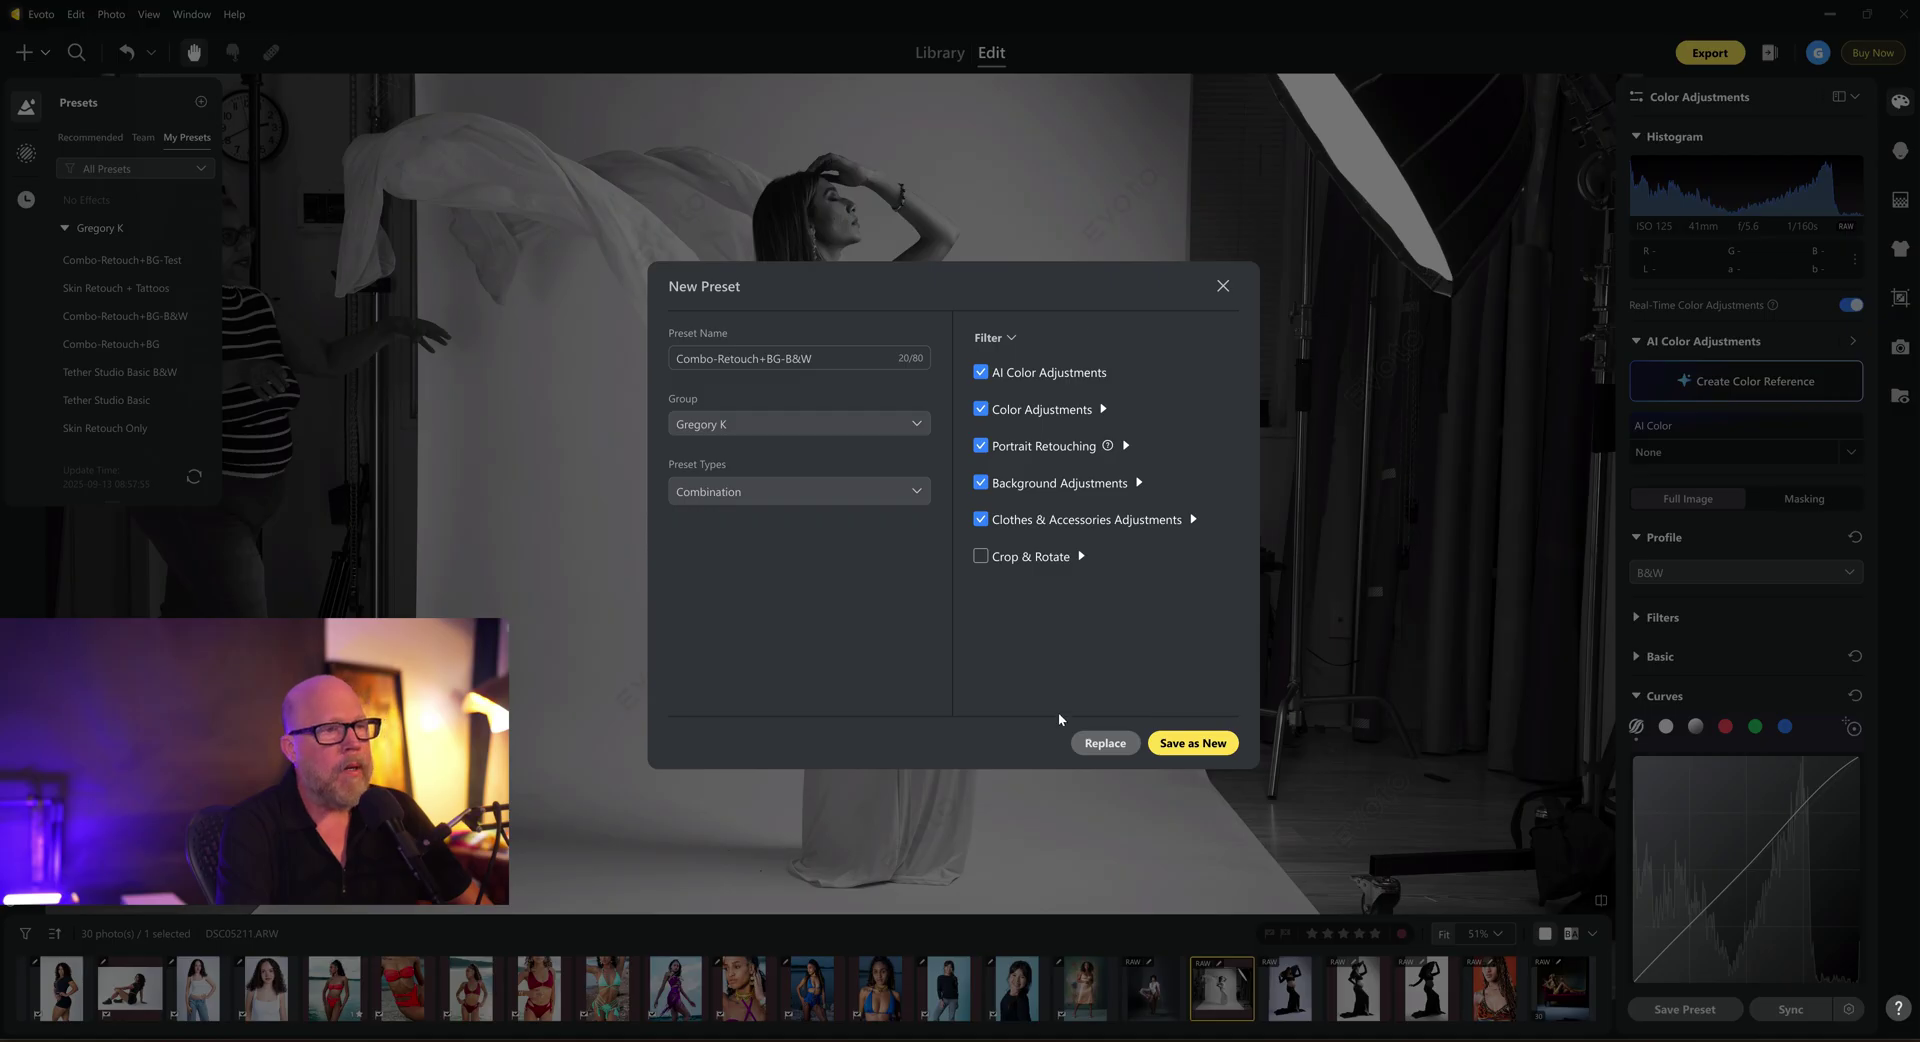
click(1222, 285)
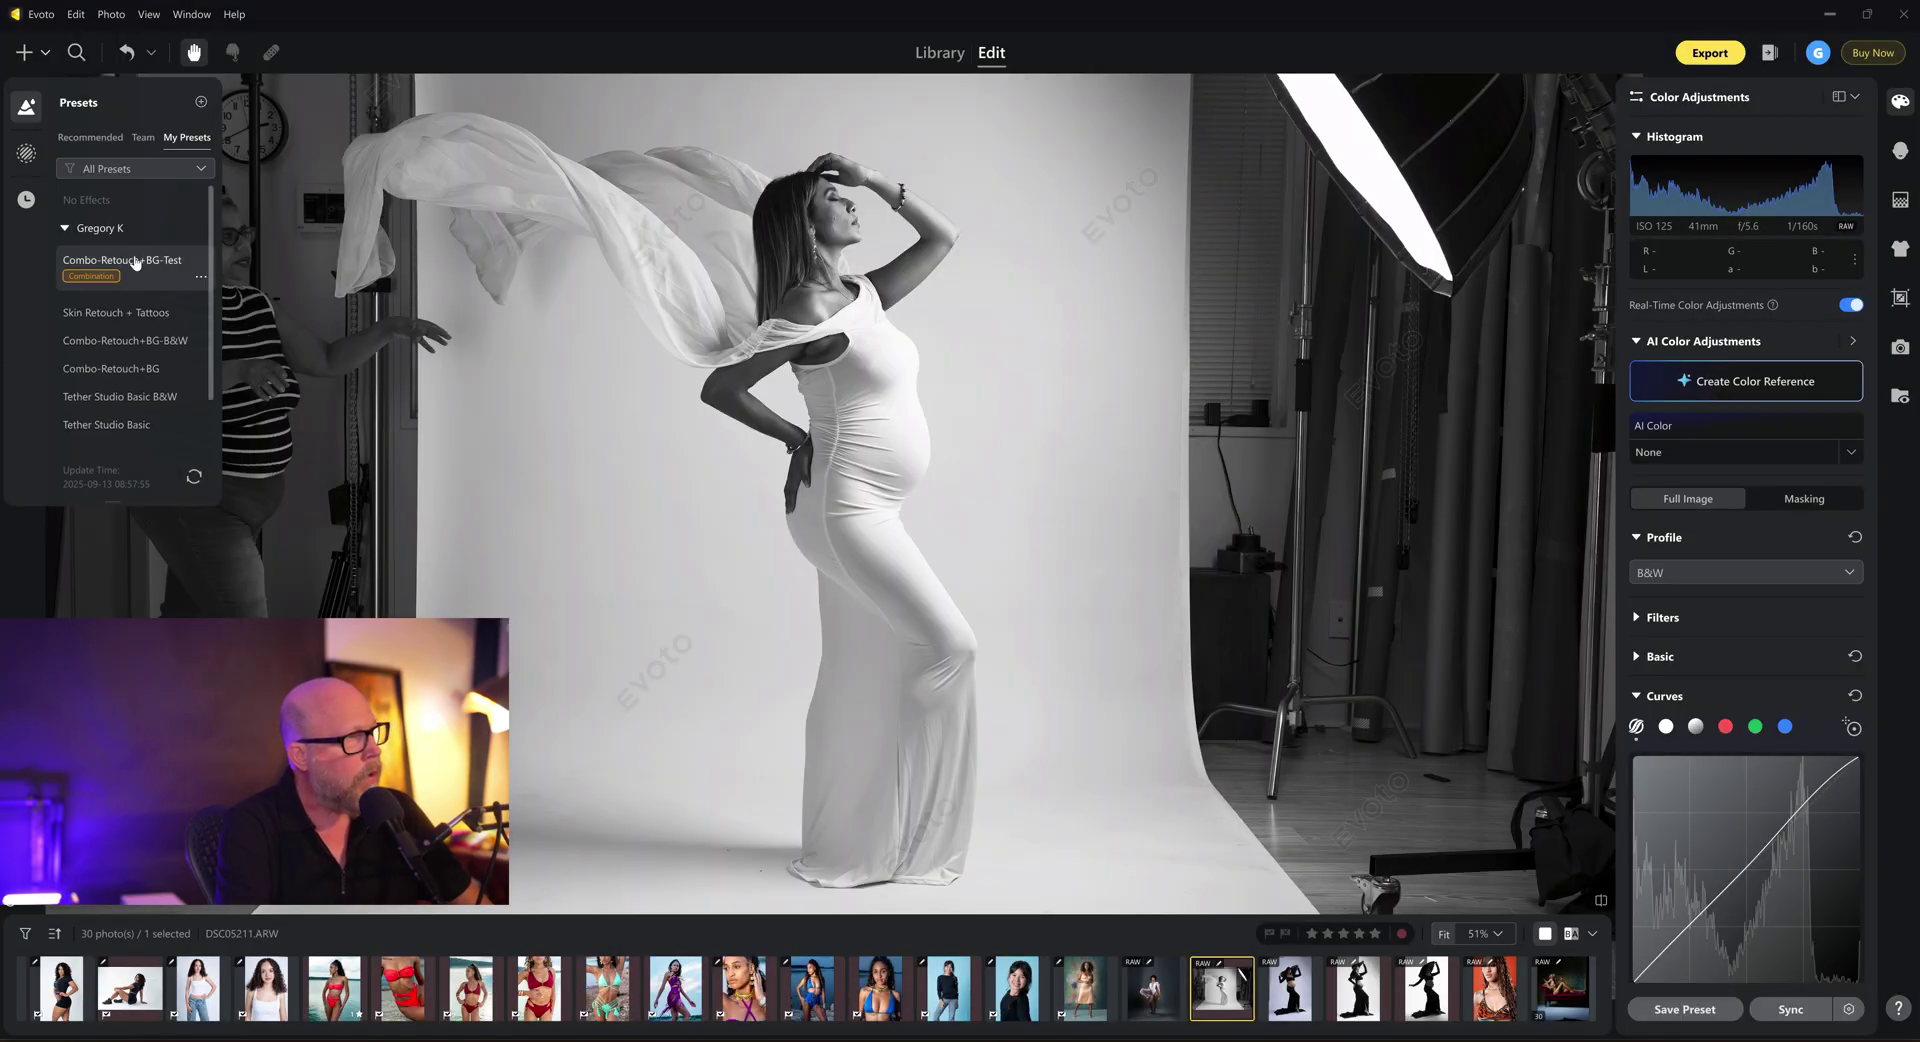
click(65, 230)
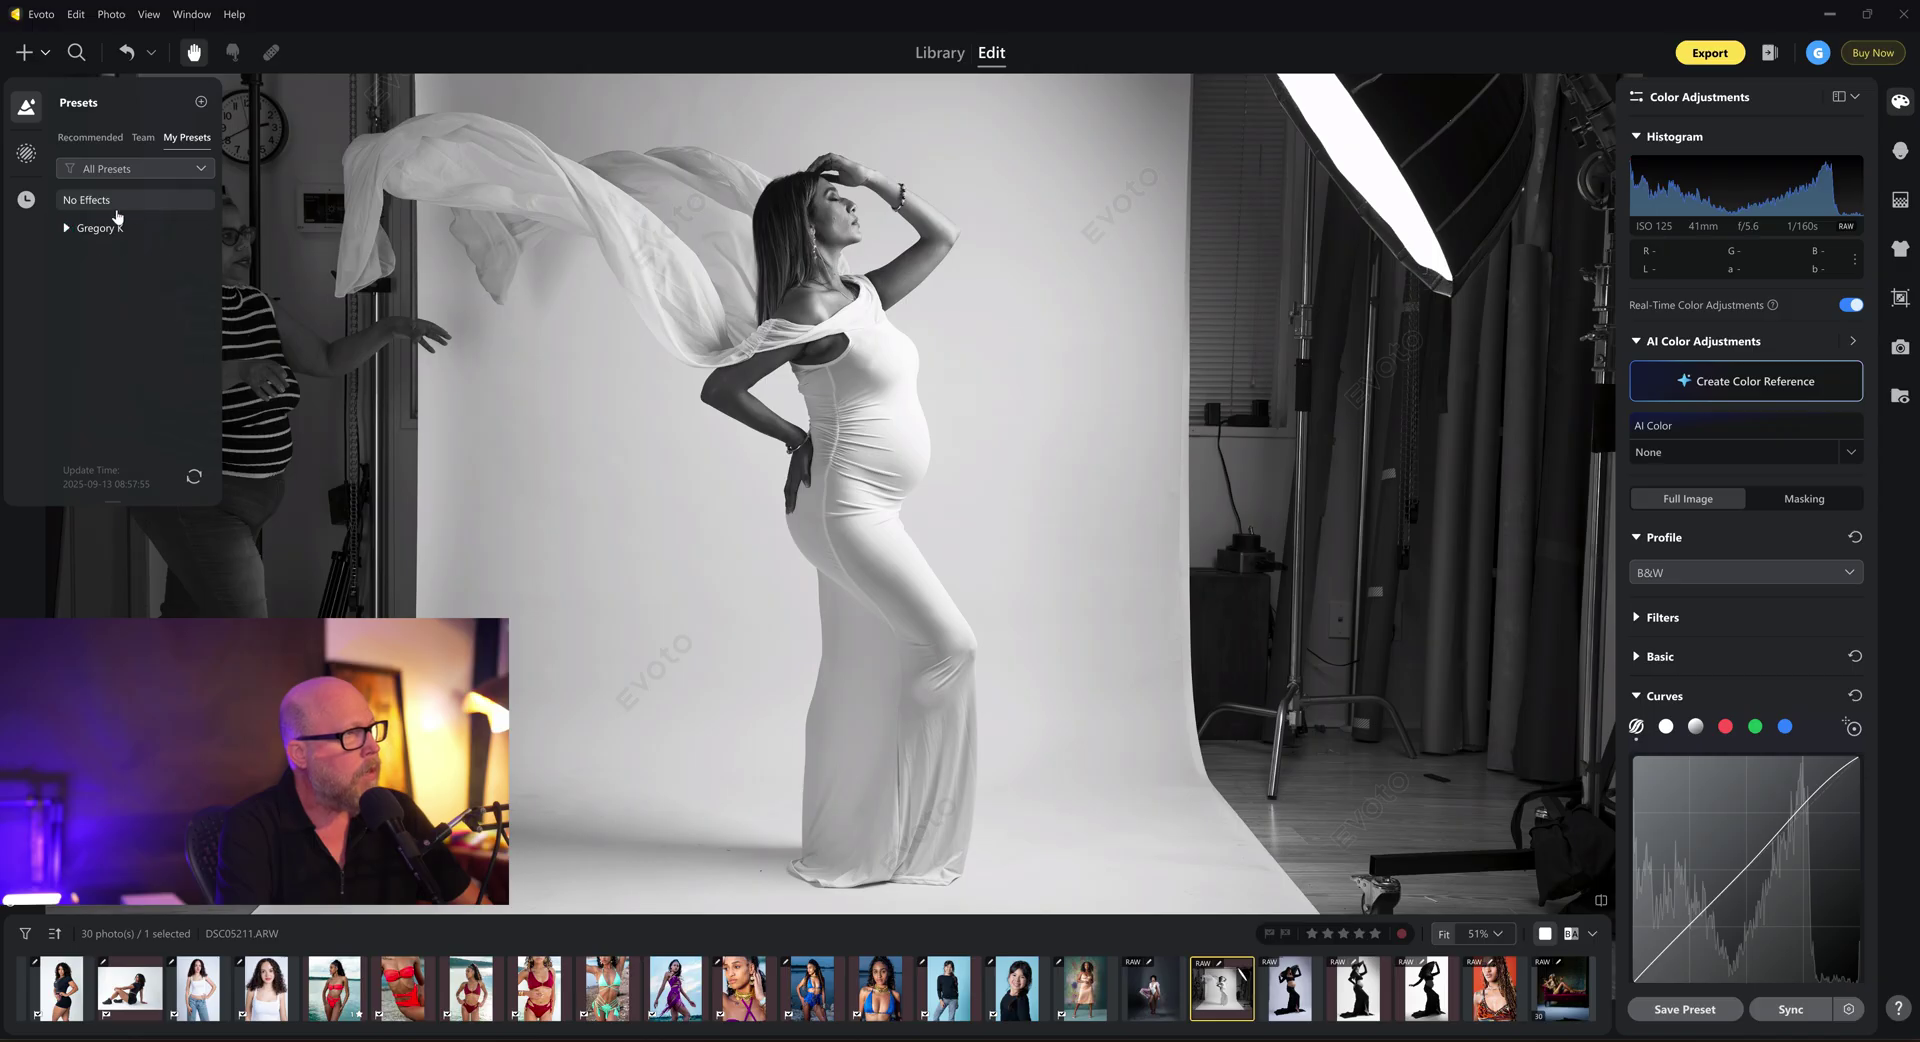
- Apply Glowing 01 from the Recommended presets to the black-and-white maternity photo
click(170, 168)
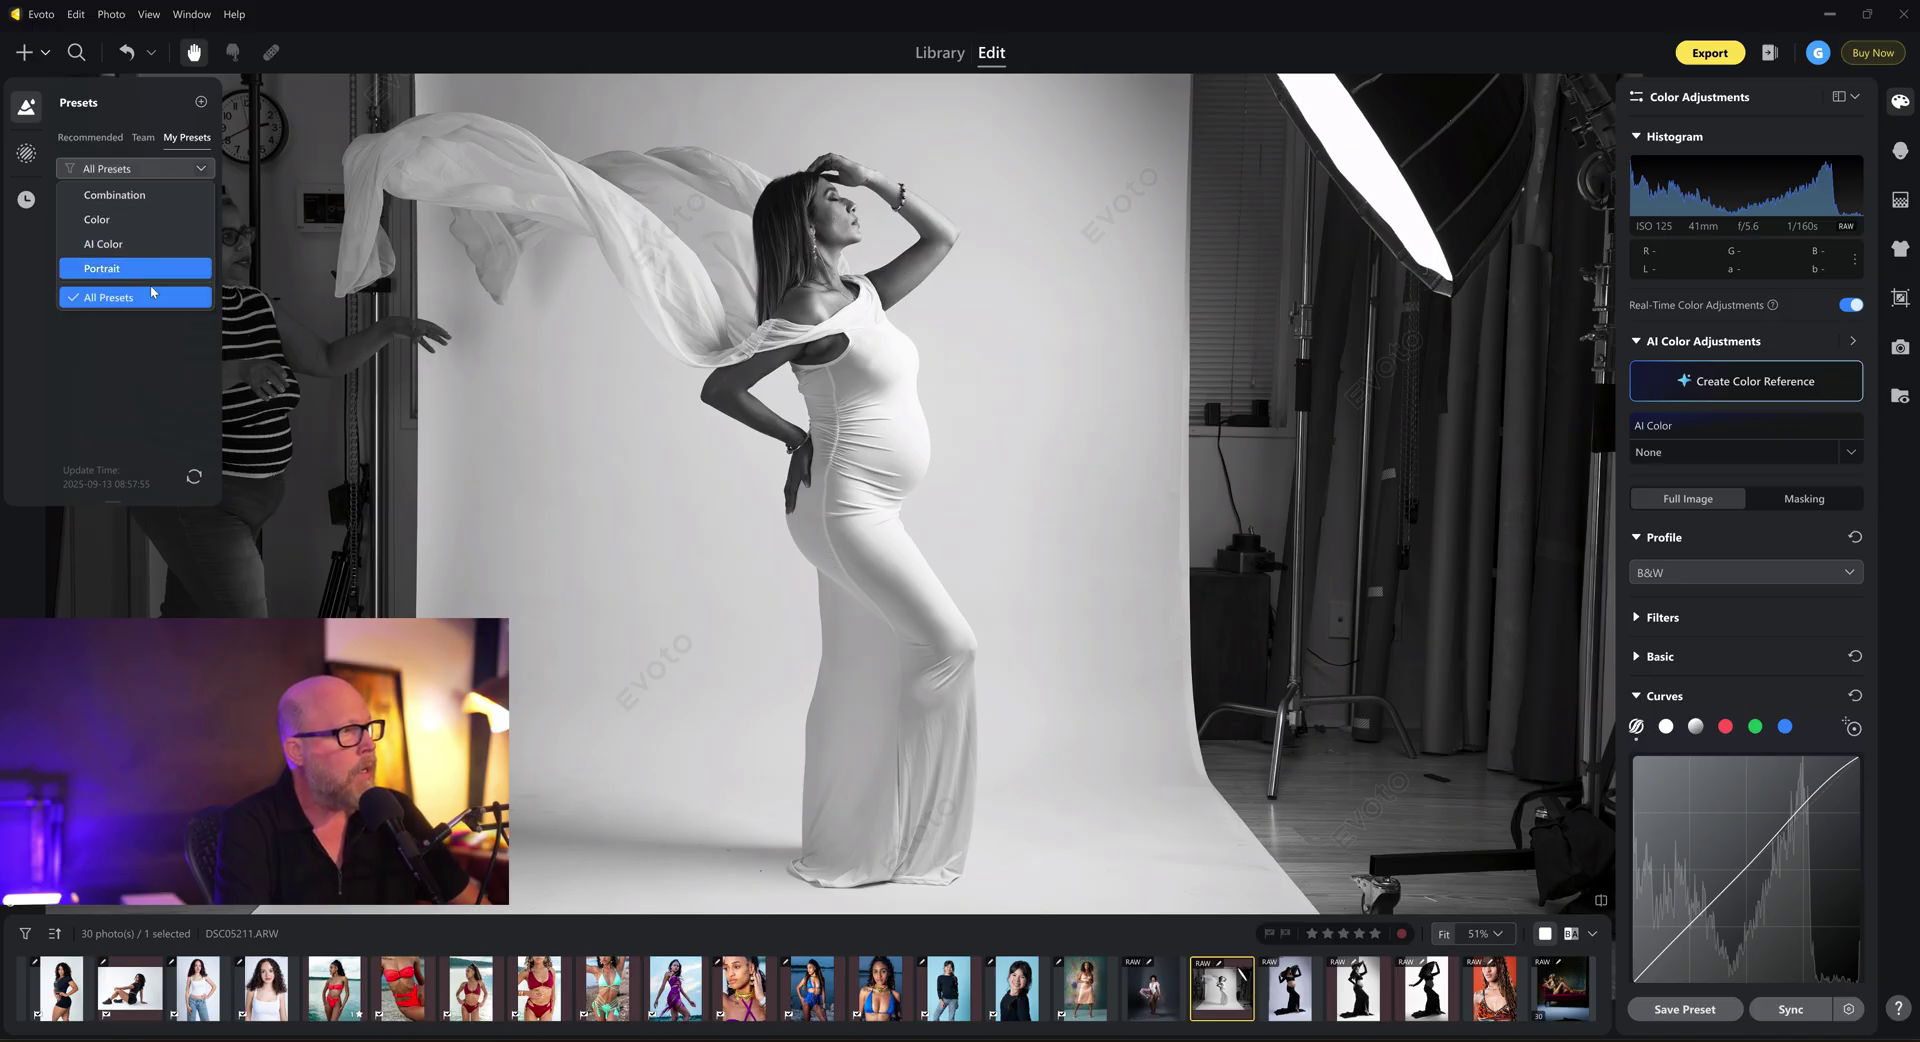
click(160, 392)
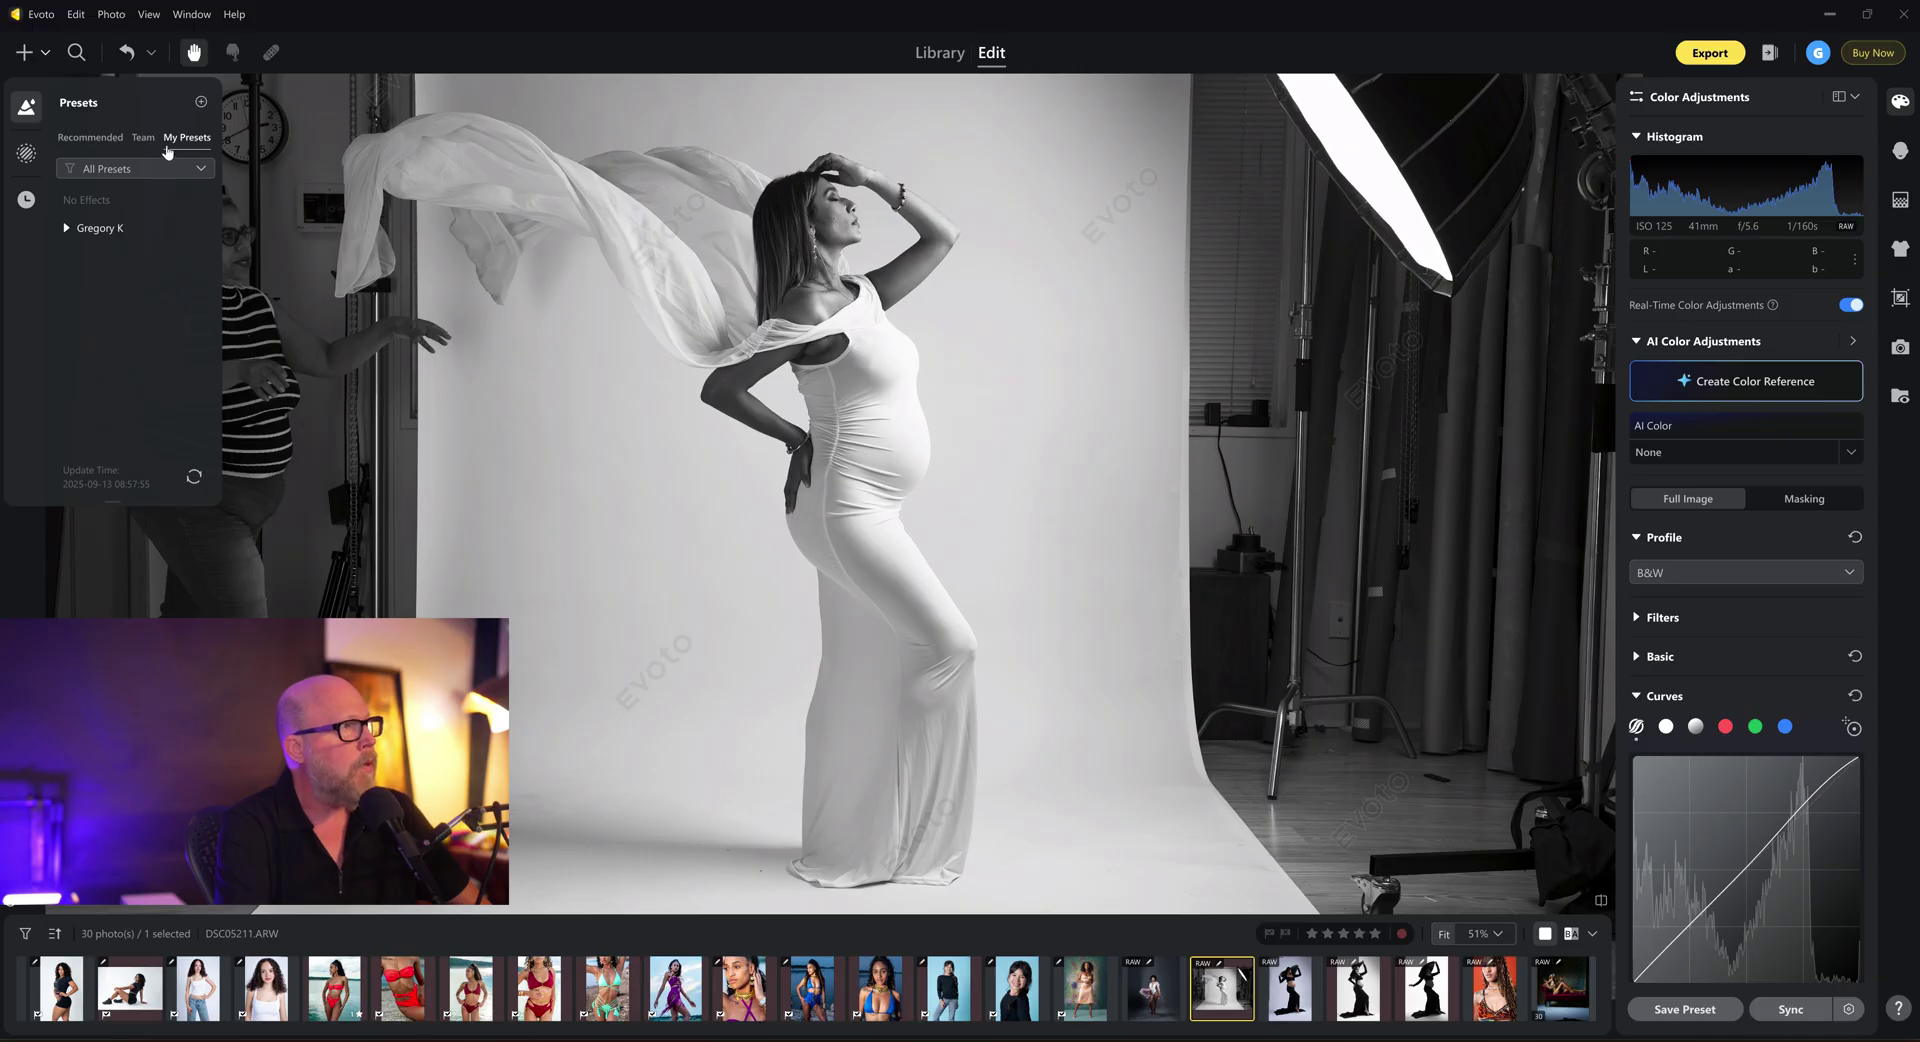
click(90, 137)
scroll(93, 231, down, 5)
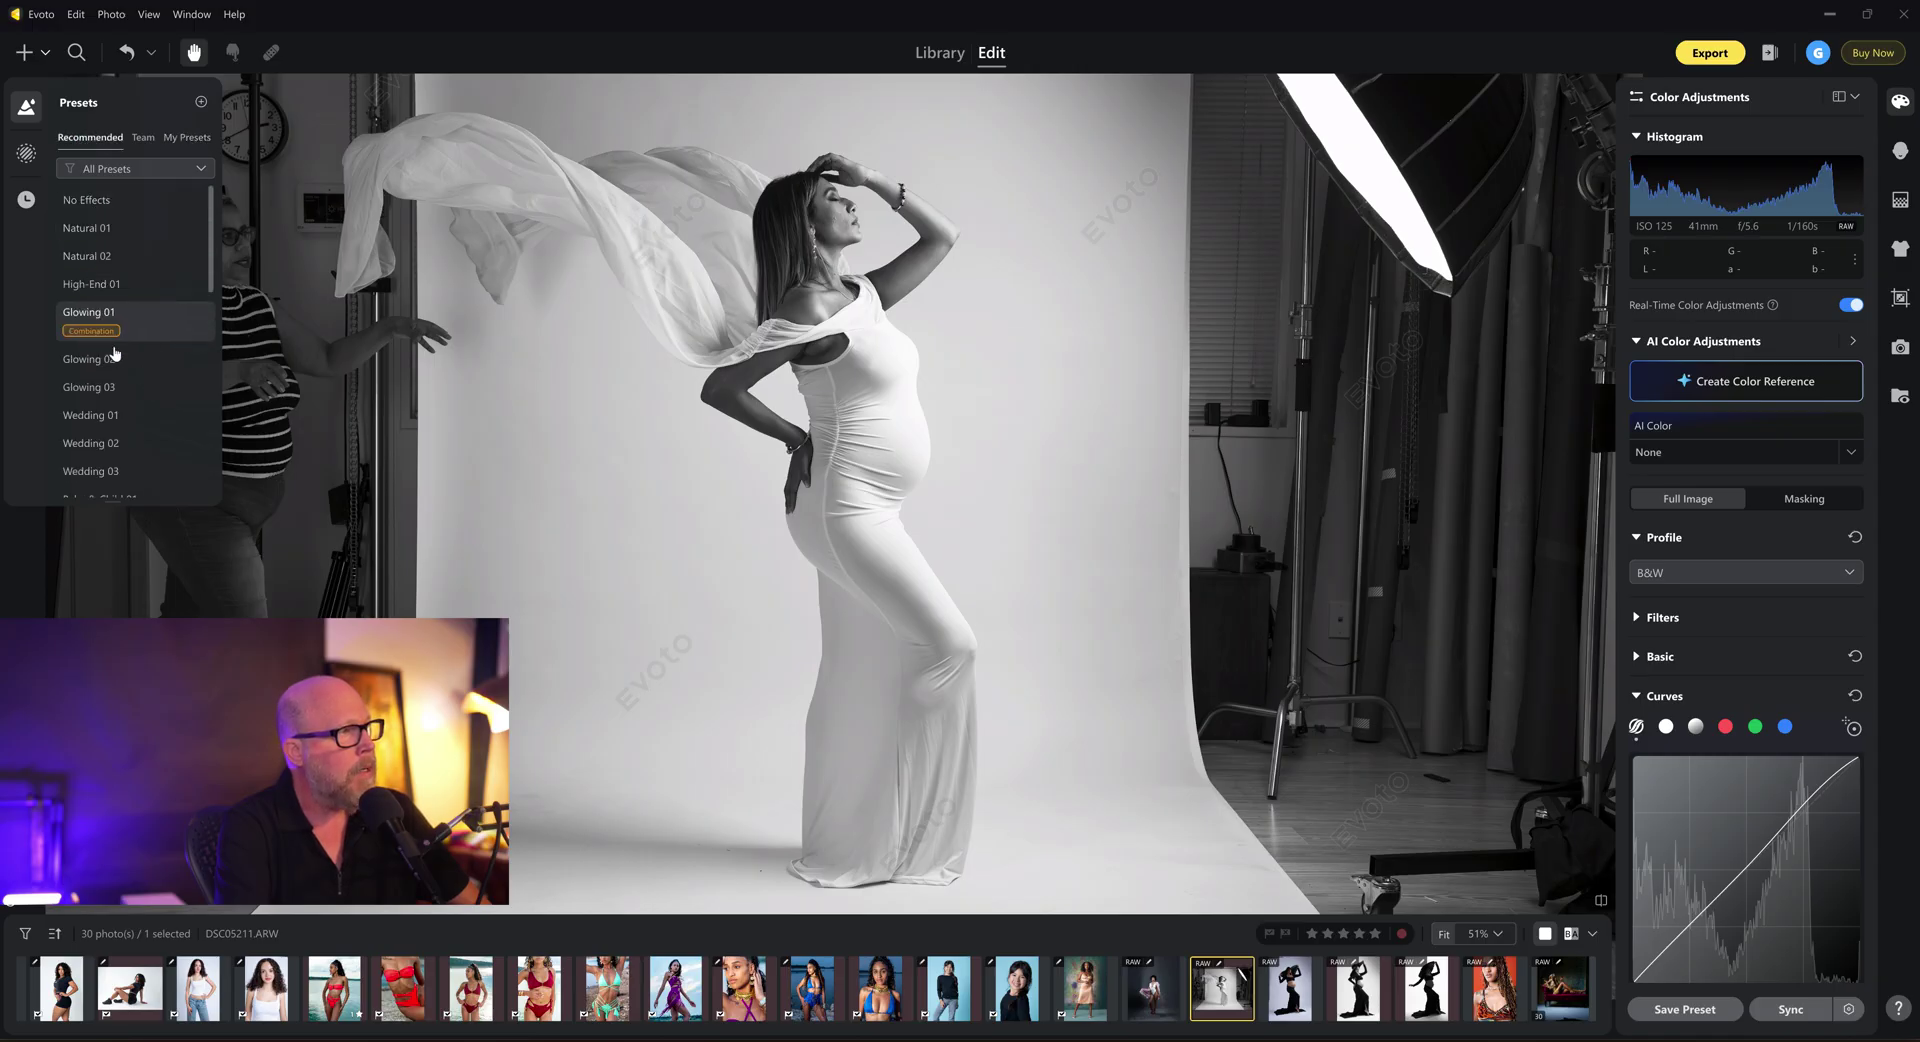
scroll(137, 356, up, 5)
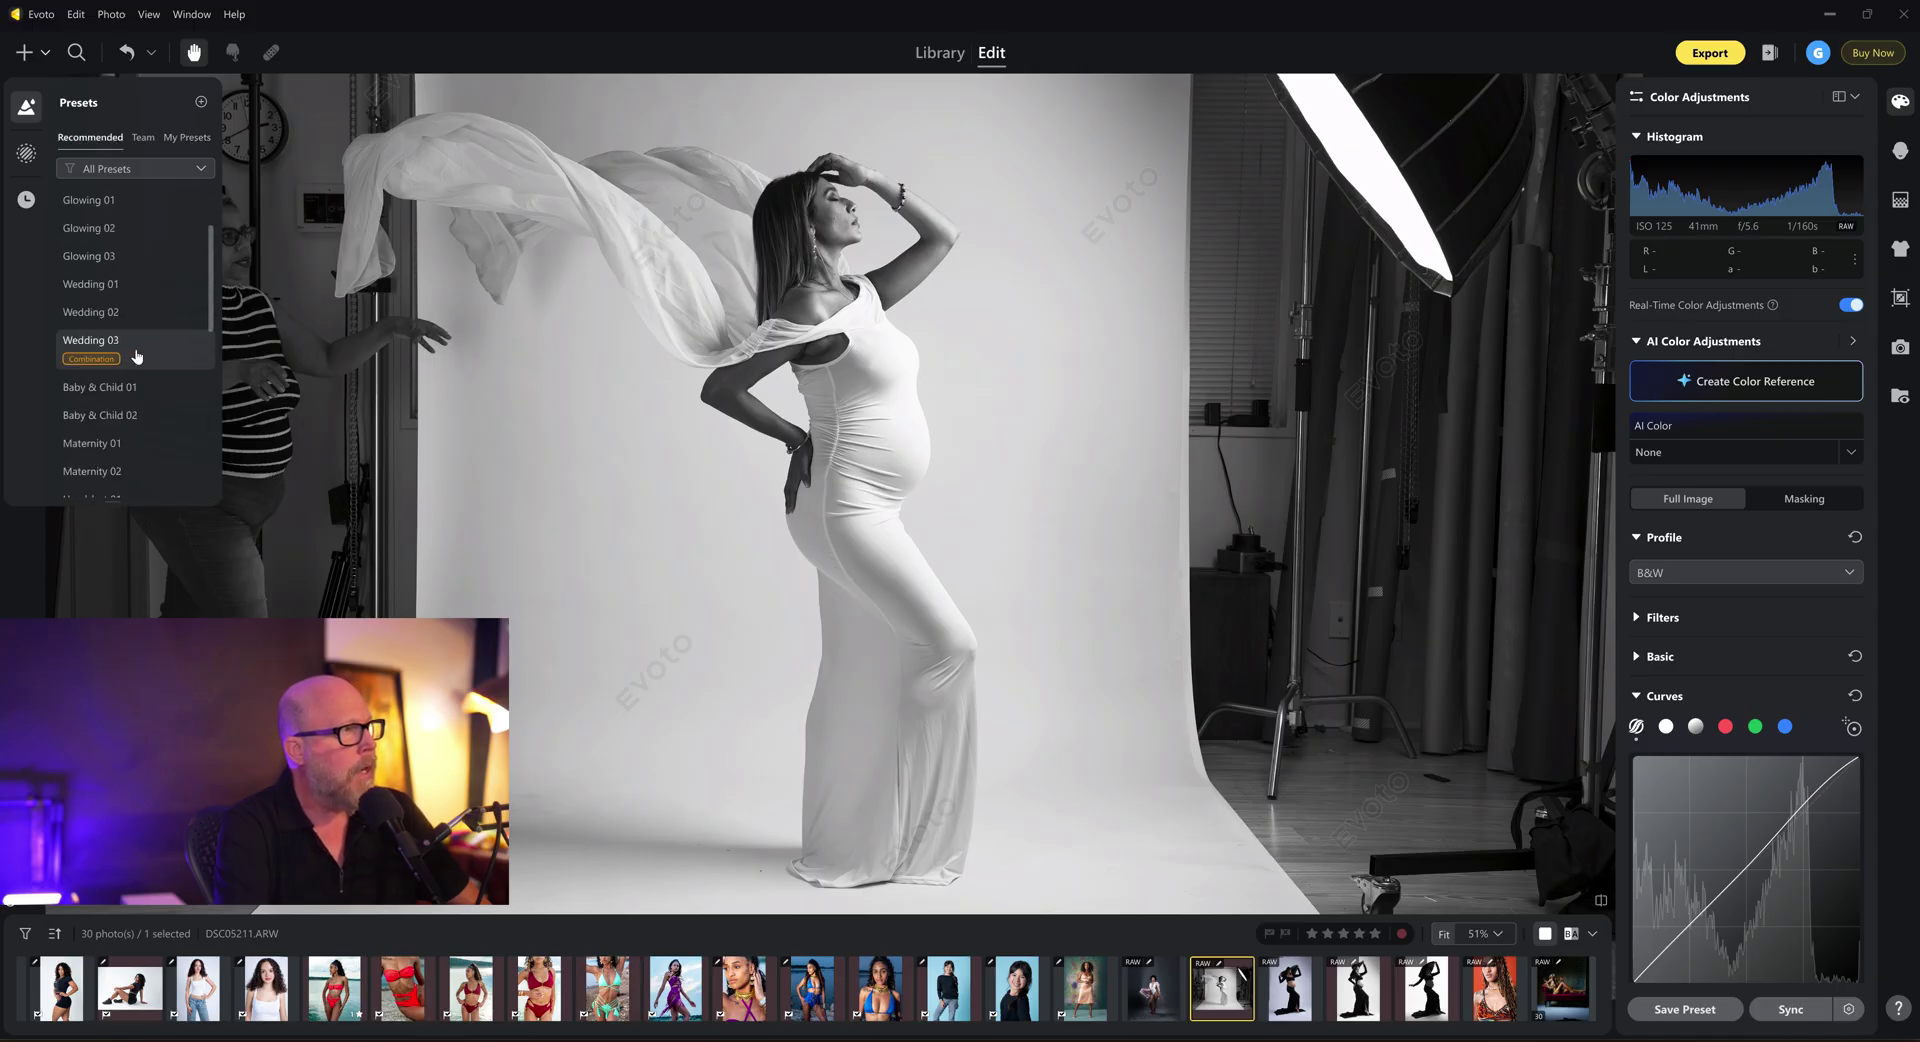
click(108, 203)
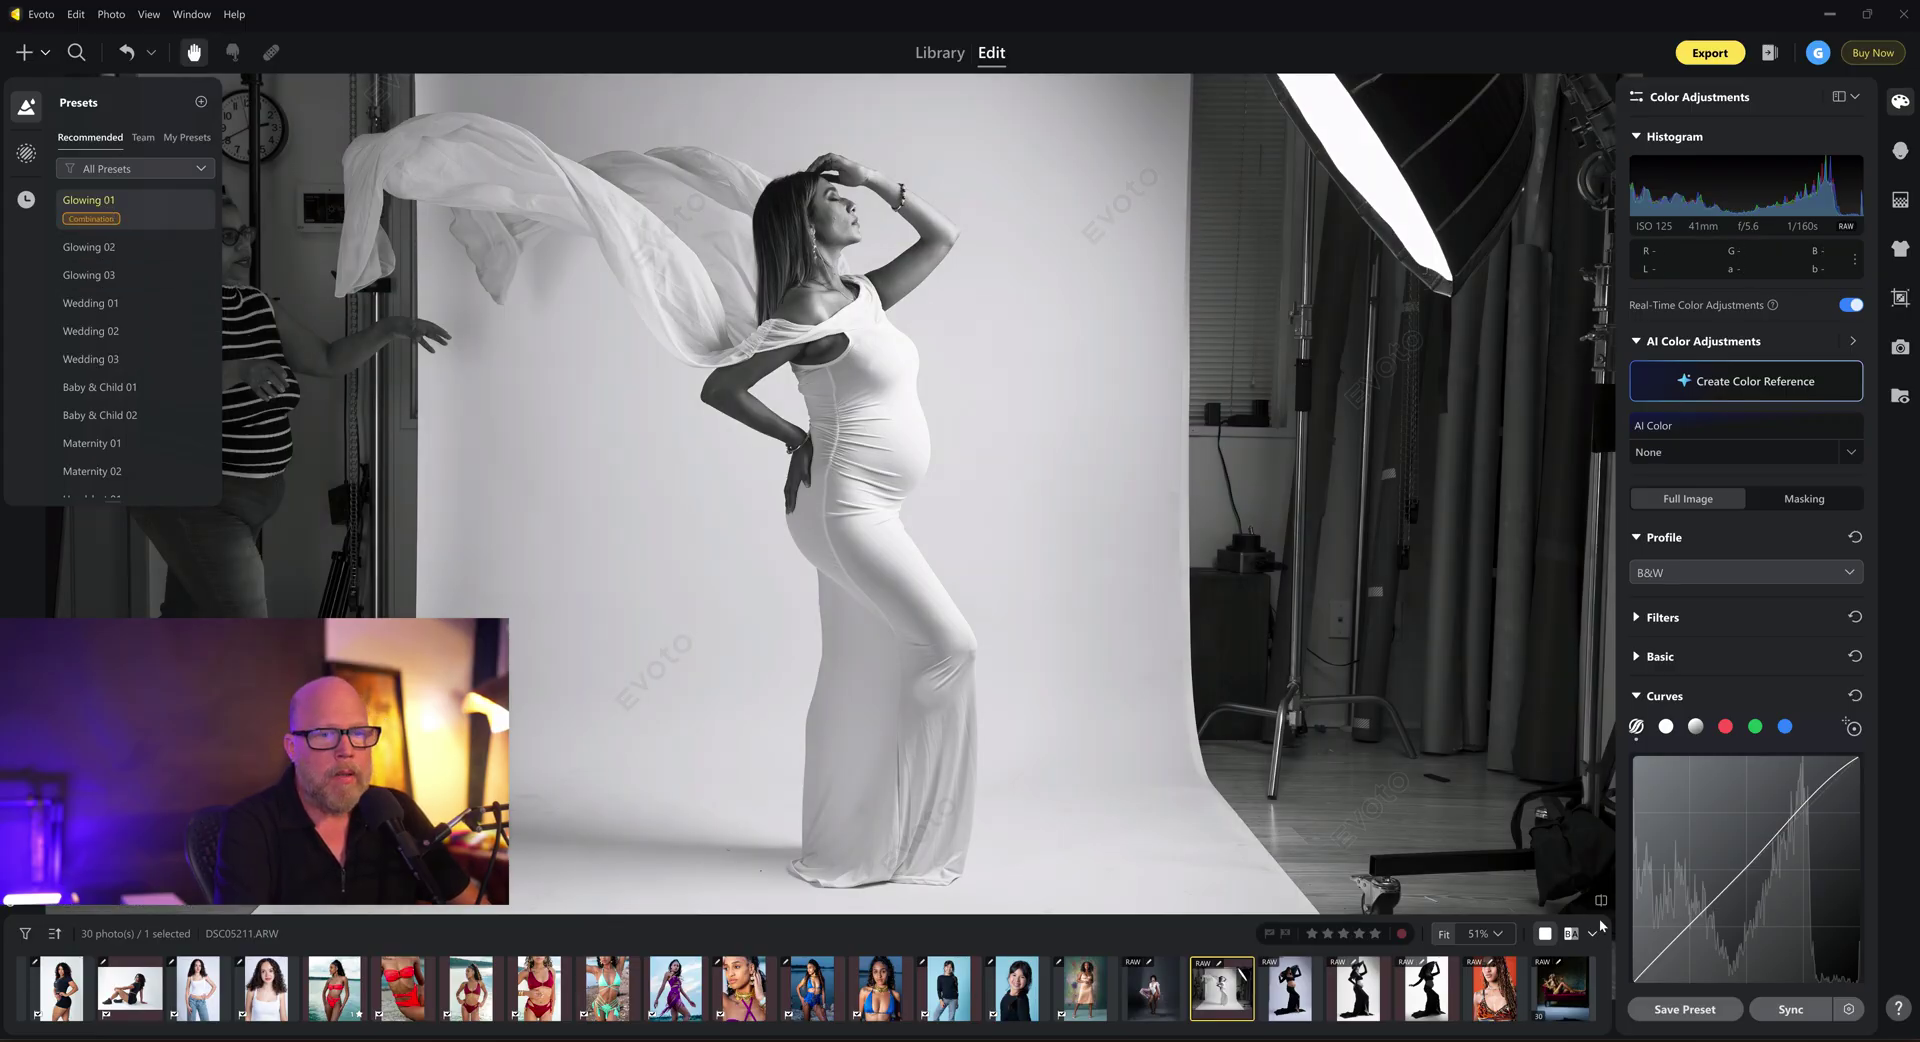
- Save the current look as preset 'Glowing Modified' and show My Presets
click(1684, 1009)
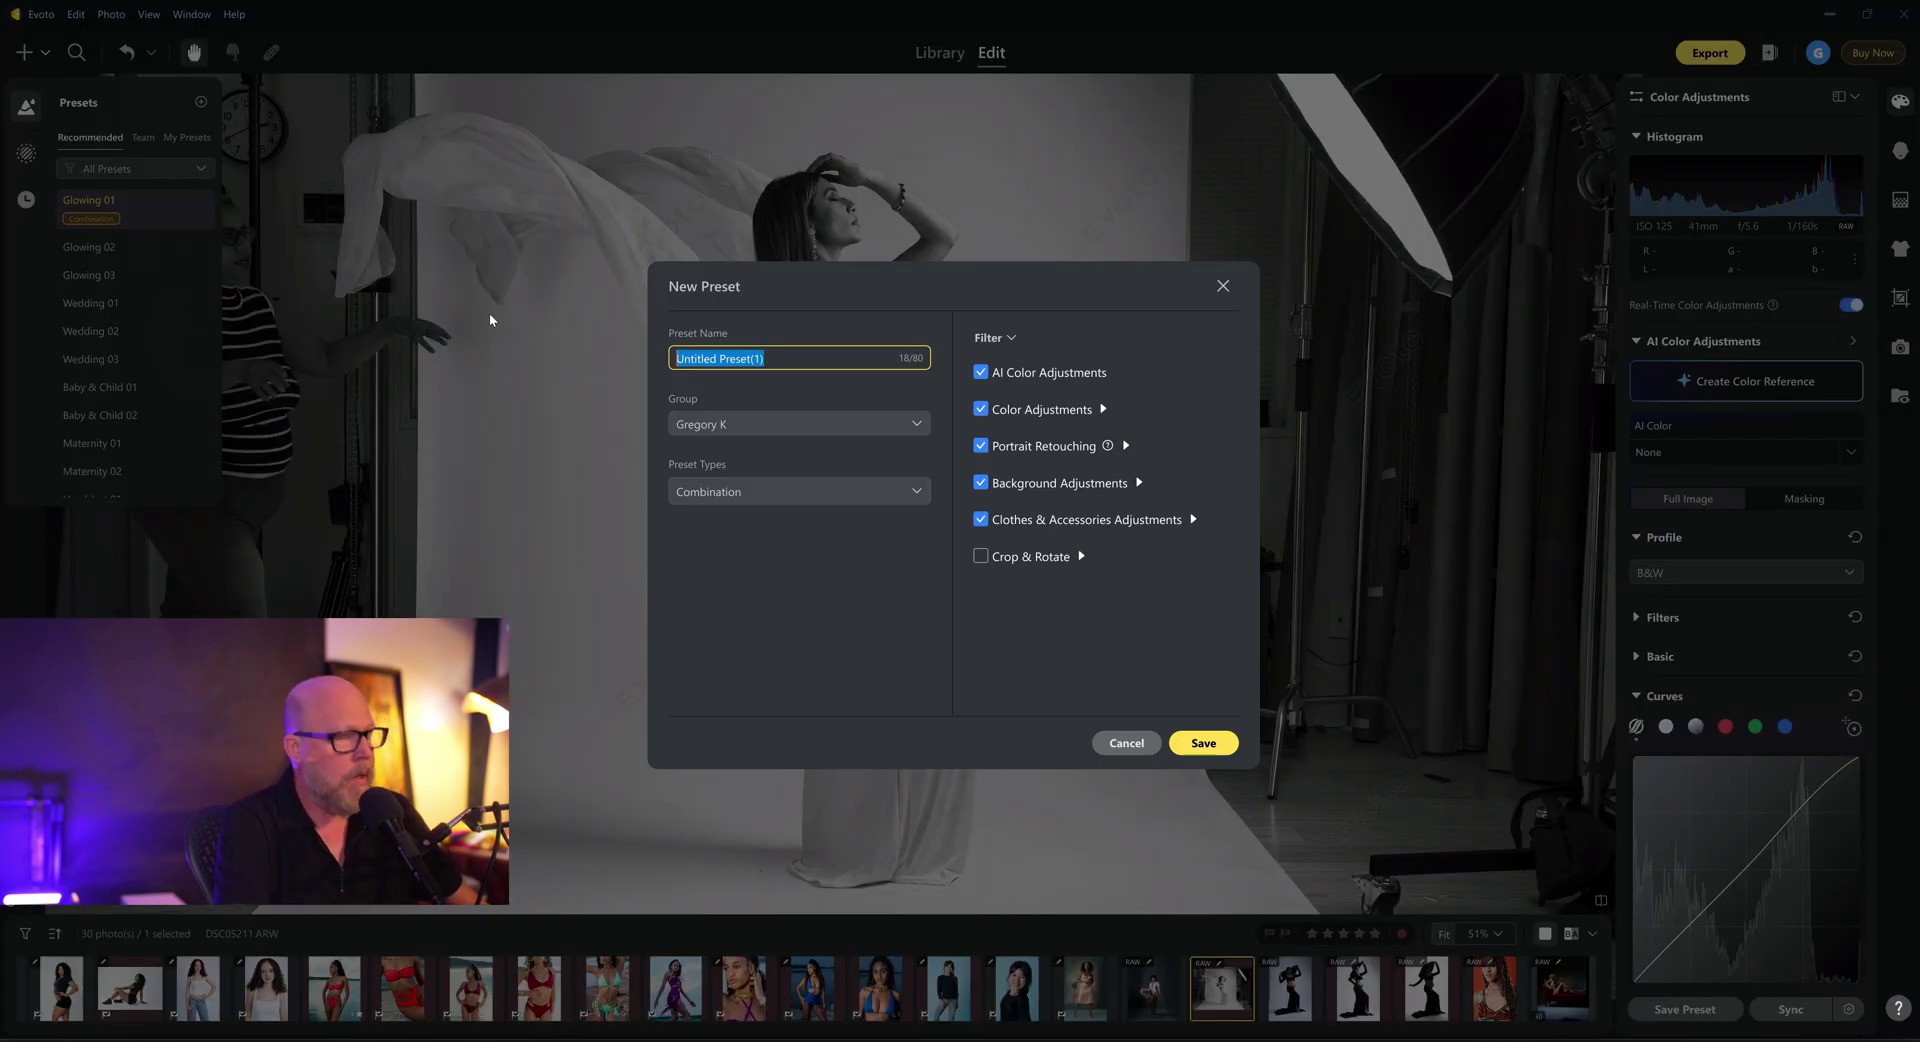
text(Glowing Modified)
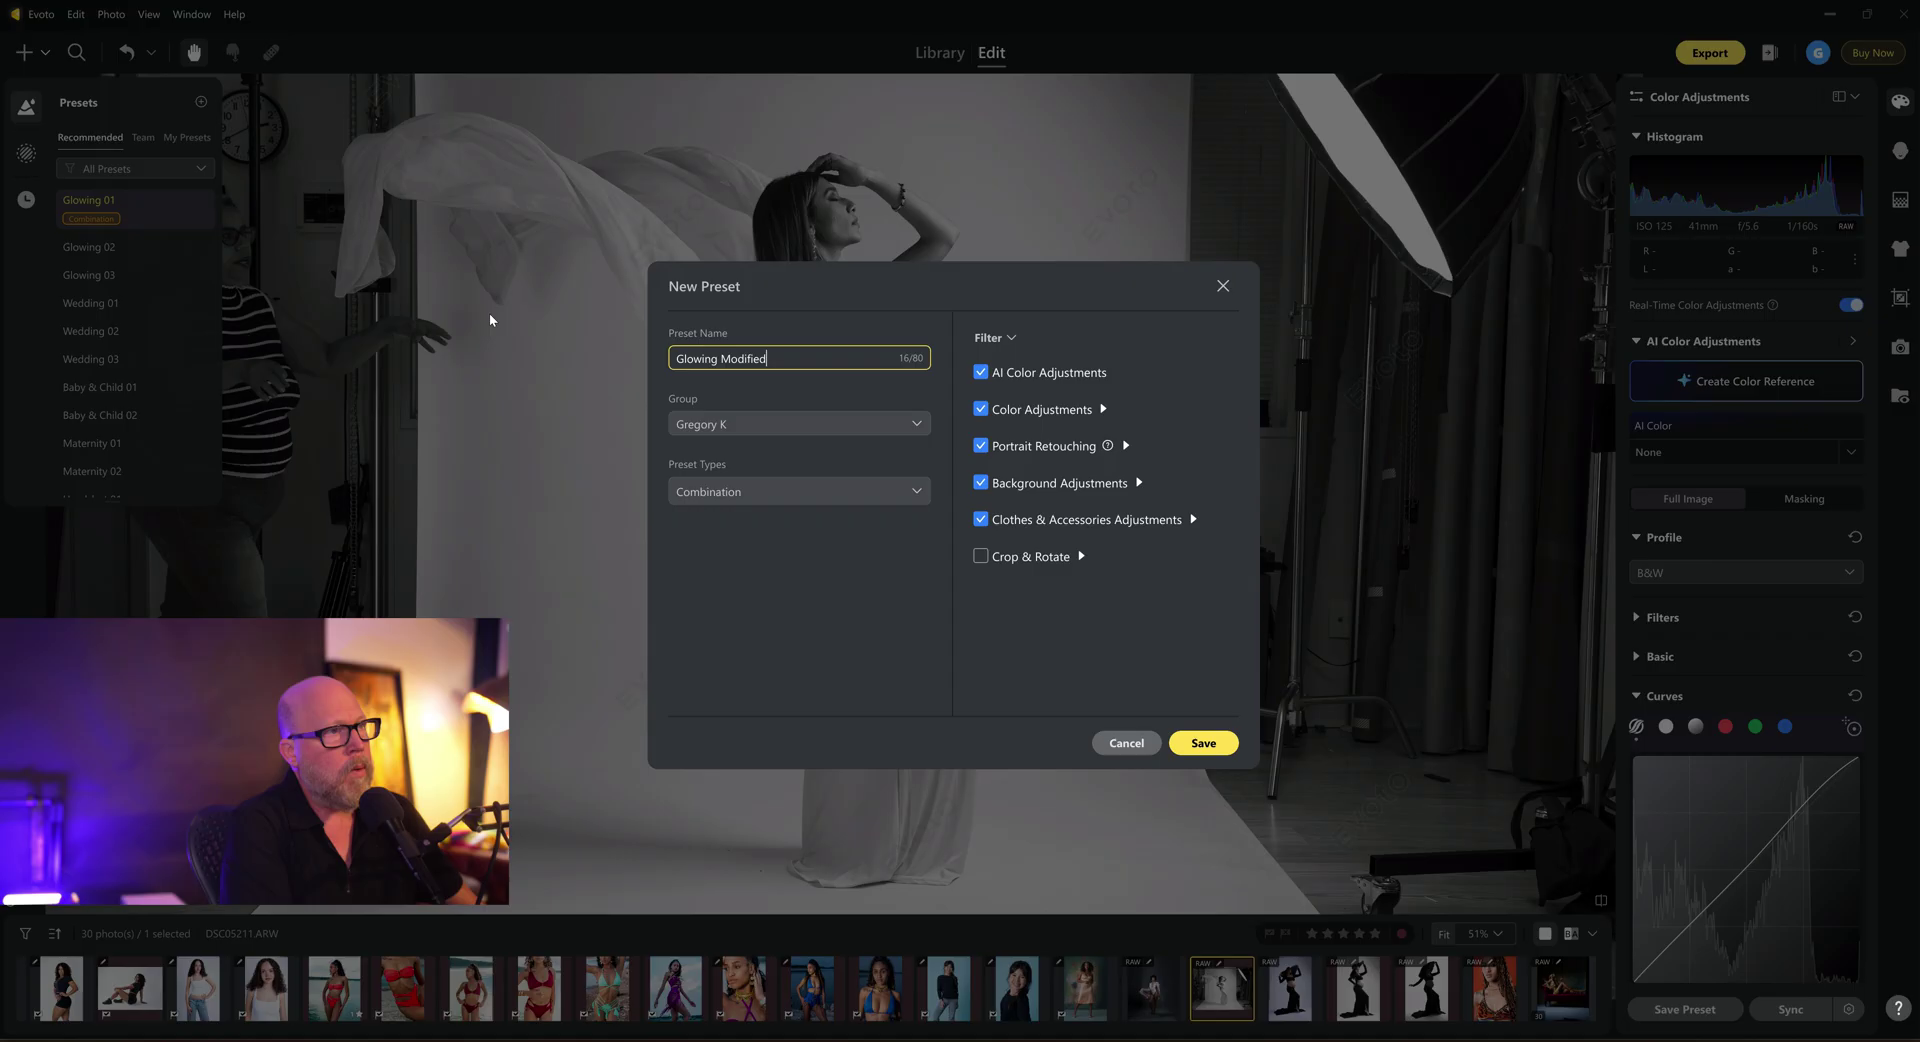
click(1207, 745)
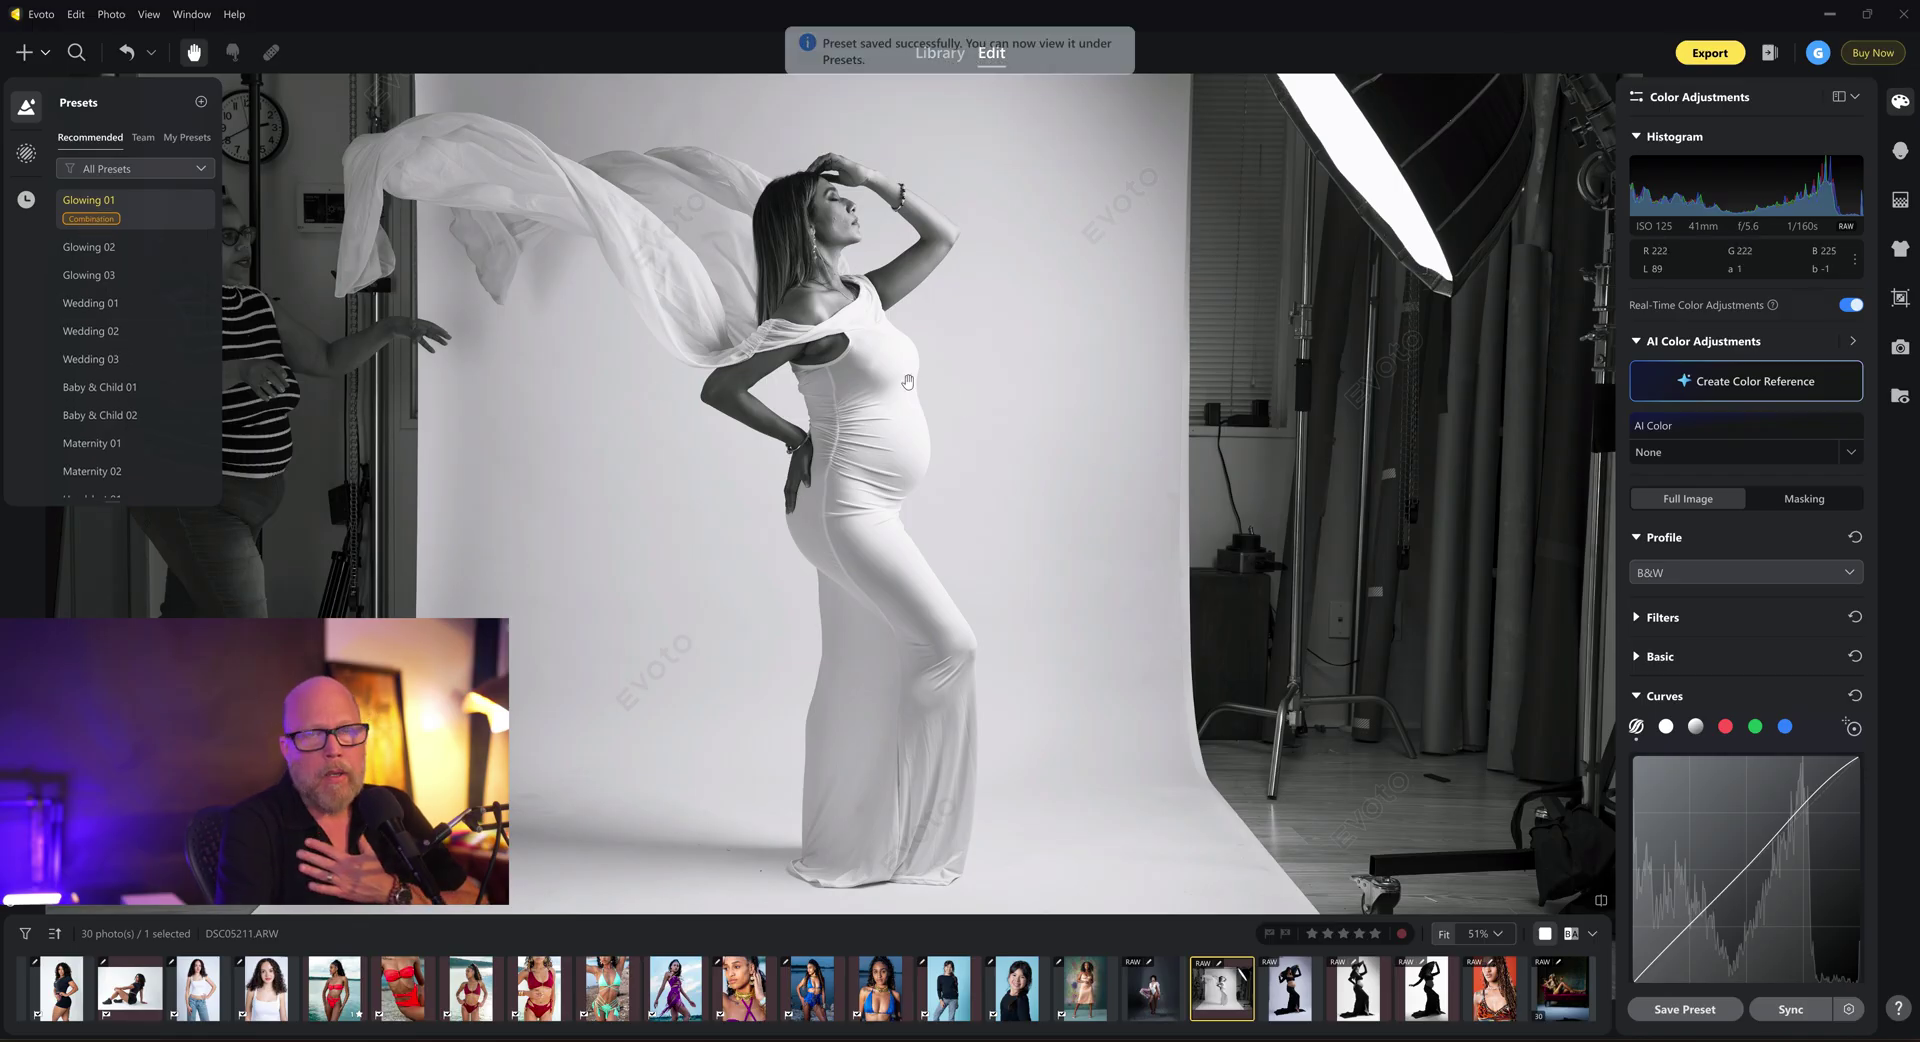
click(186, 137)
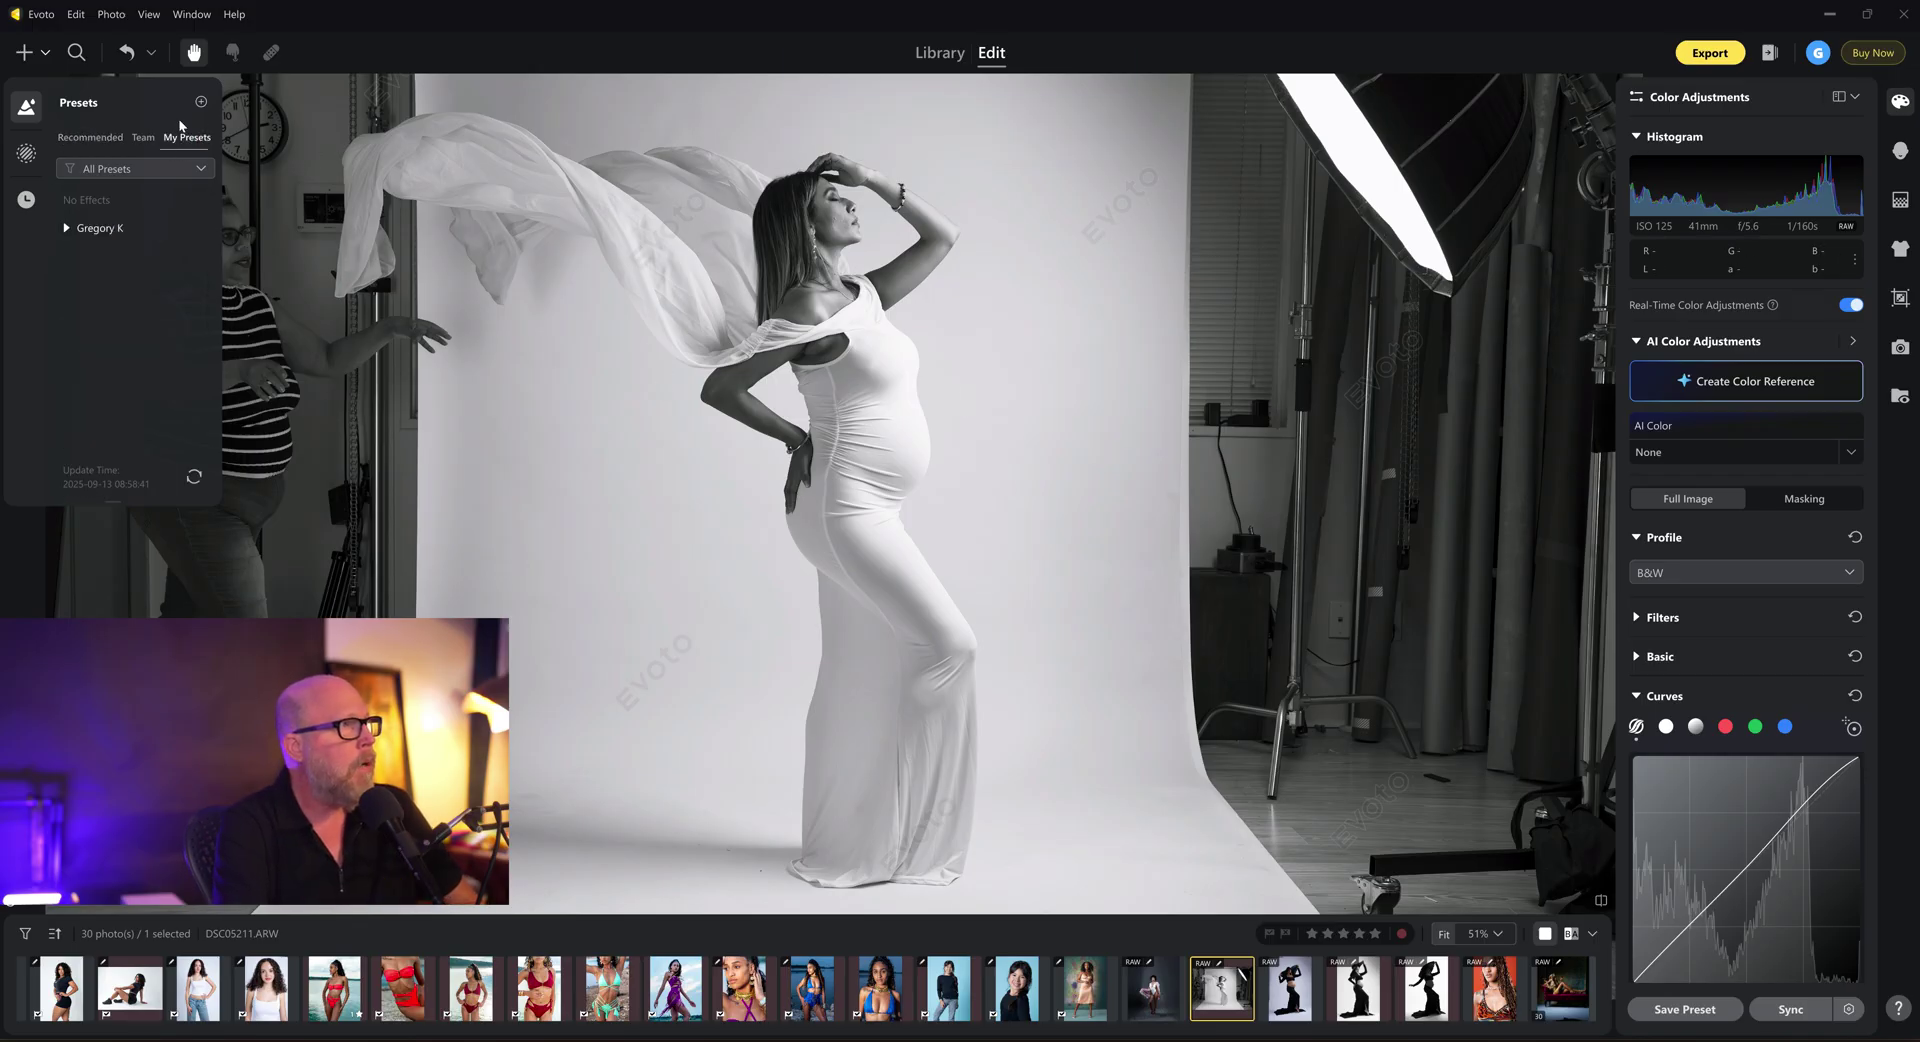
- Expand the custom preset group and apply the Combo-Retouch+BG-B&W preset
click(67, 229)
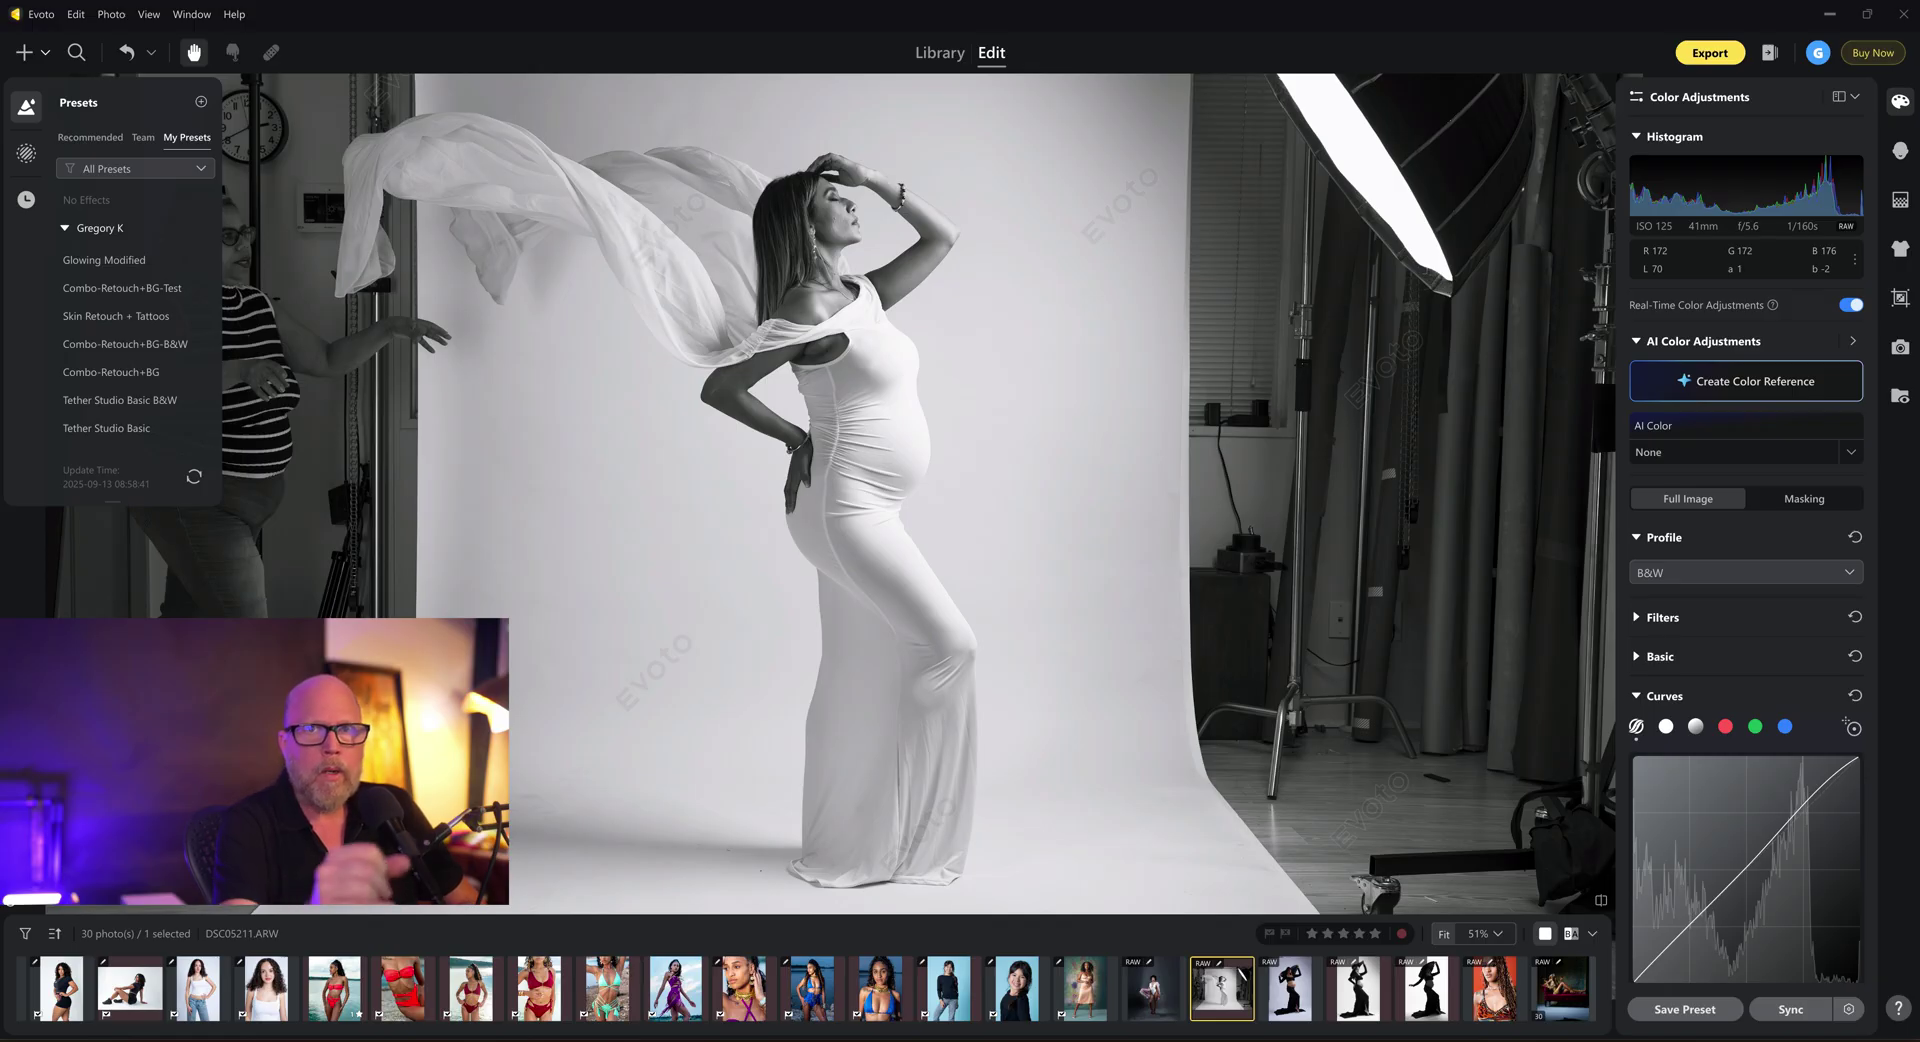
scroll(105, 430, down, 2)
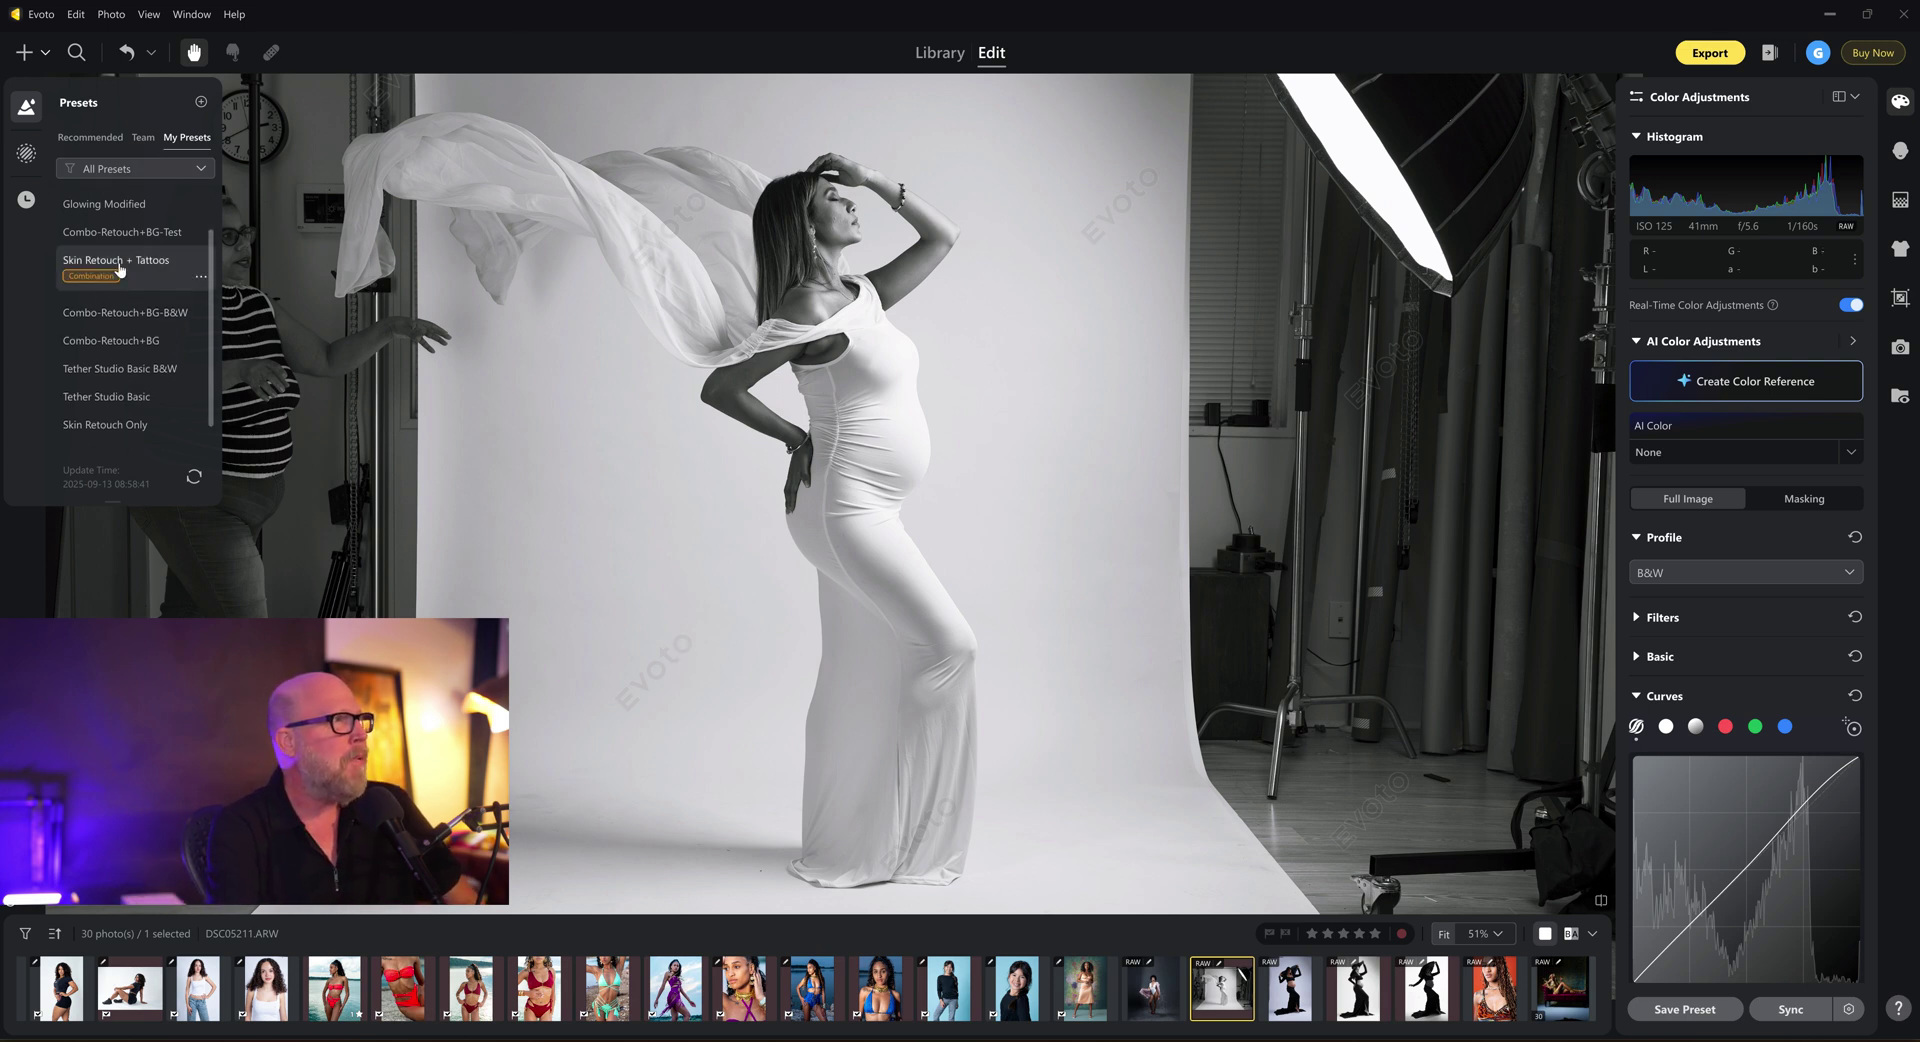
click(154, 312)
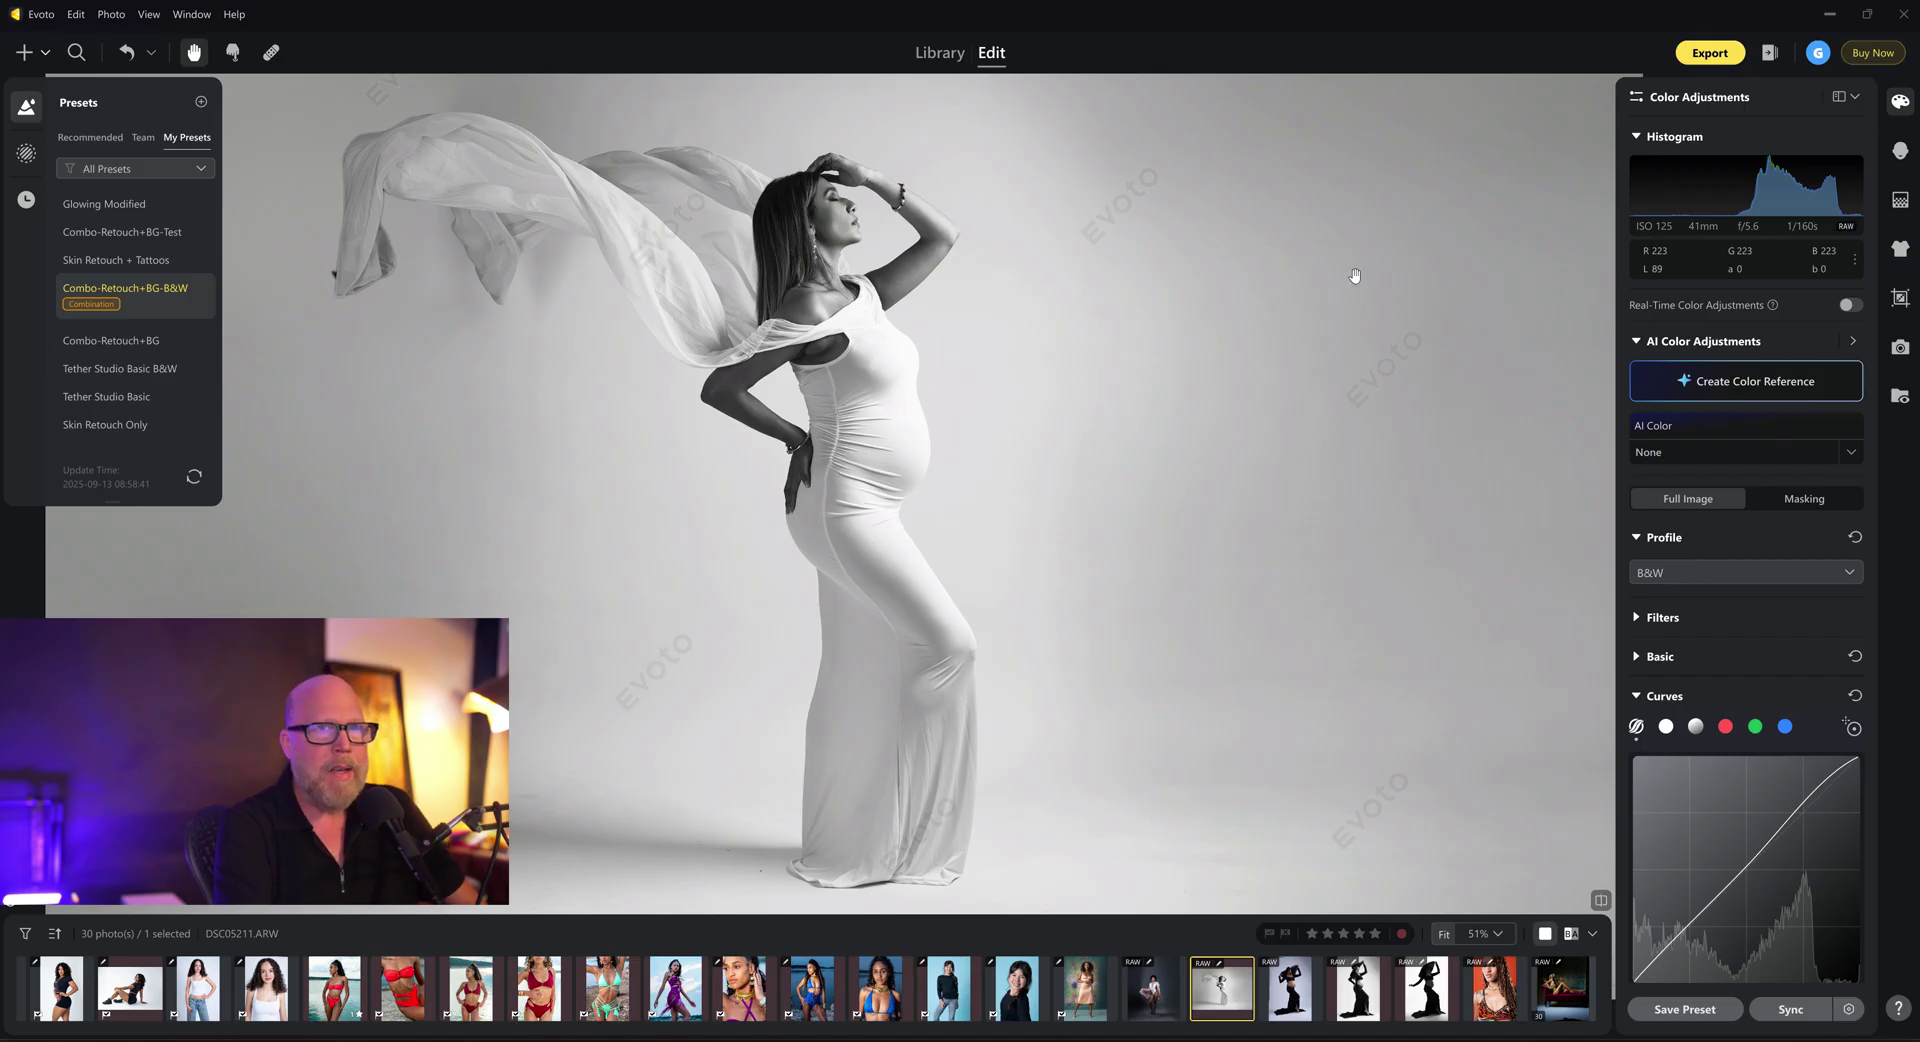
- Fit the photo to the view, then zoom in and pan to frame the subject
click(1191, 615)
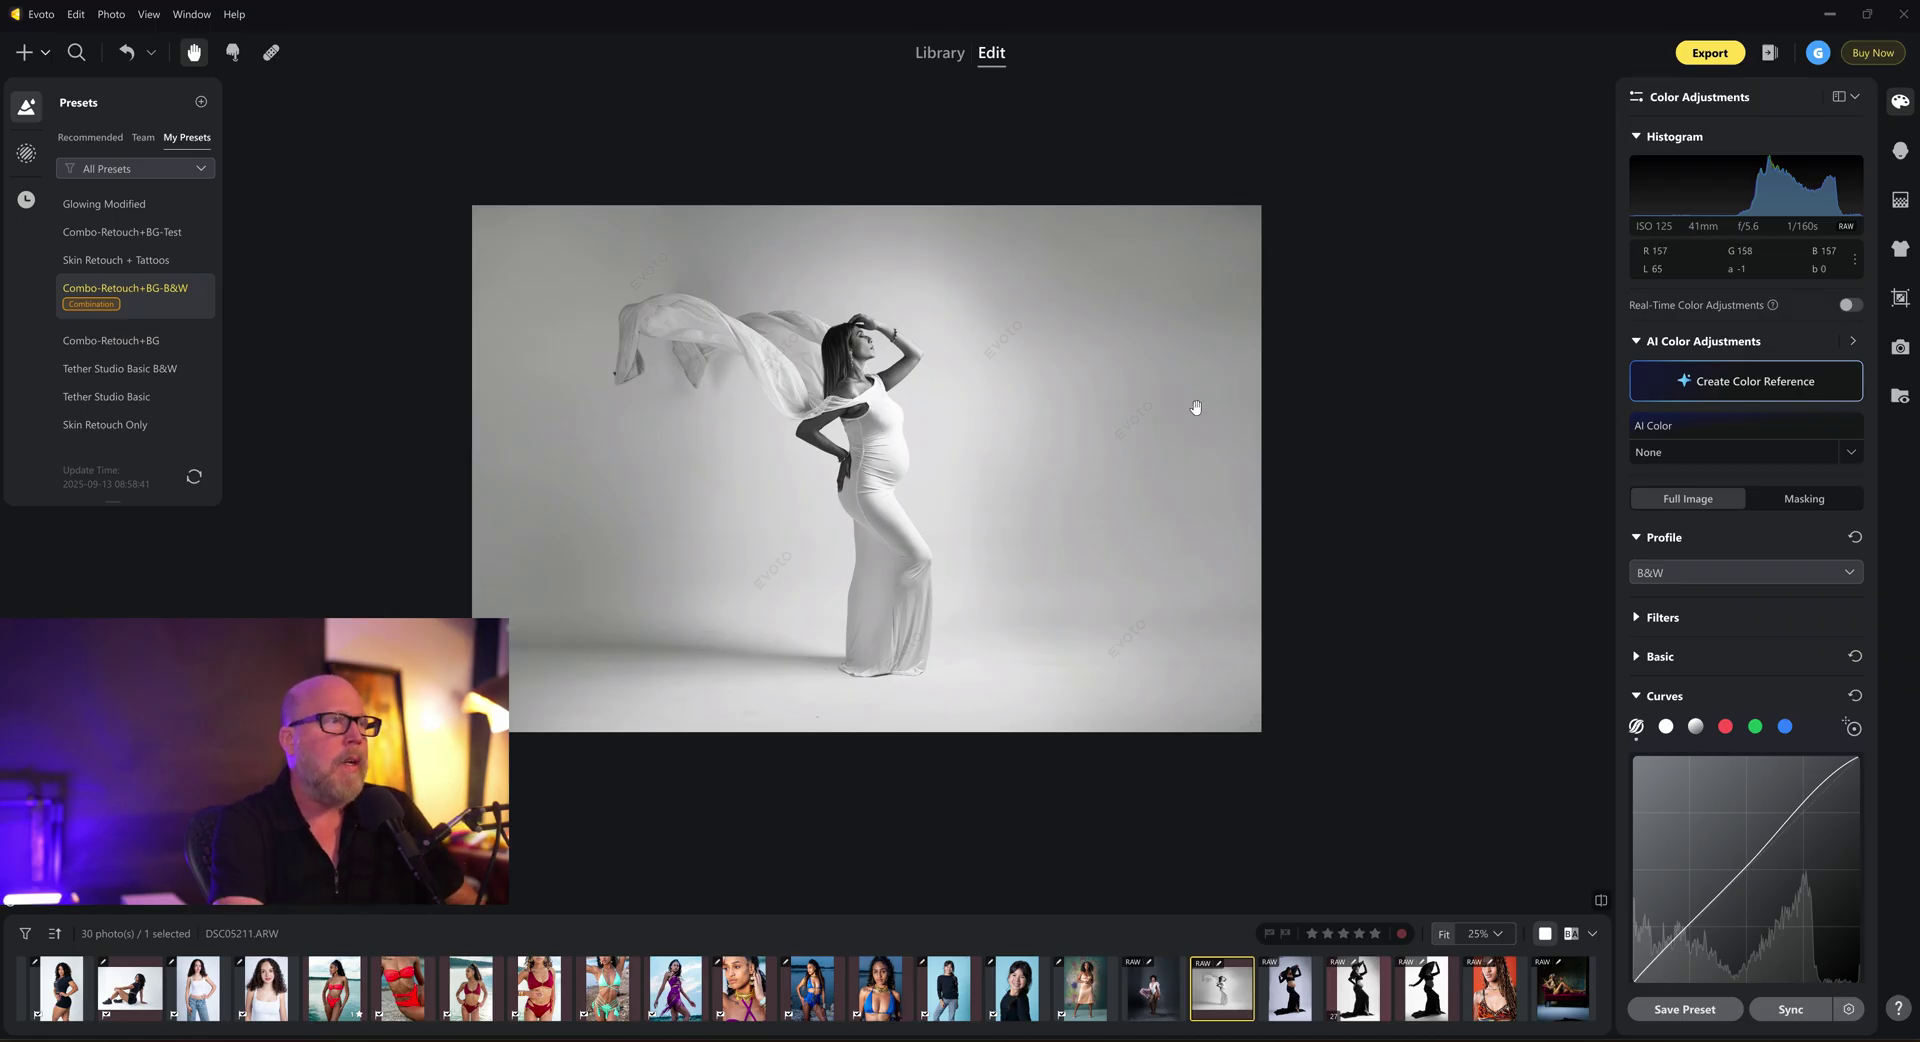
scroll(1199, 437, up, 3)
drag(1052, 485, 1278, 475)
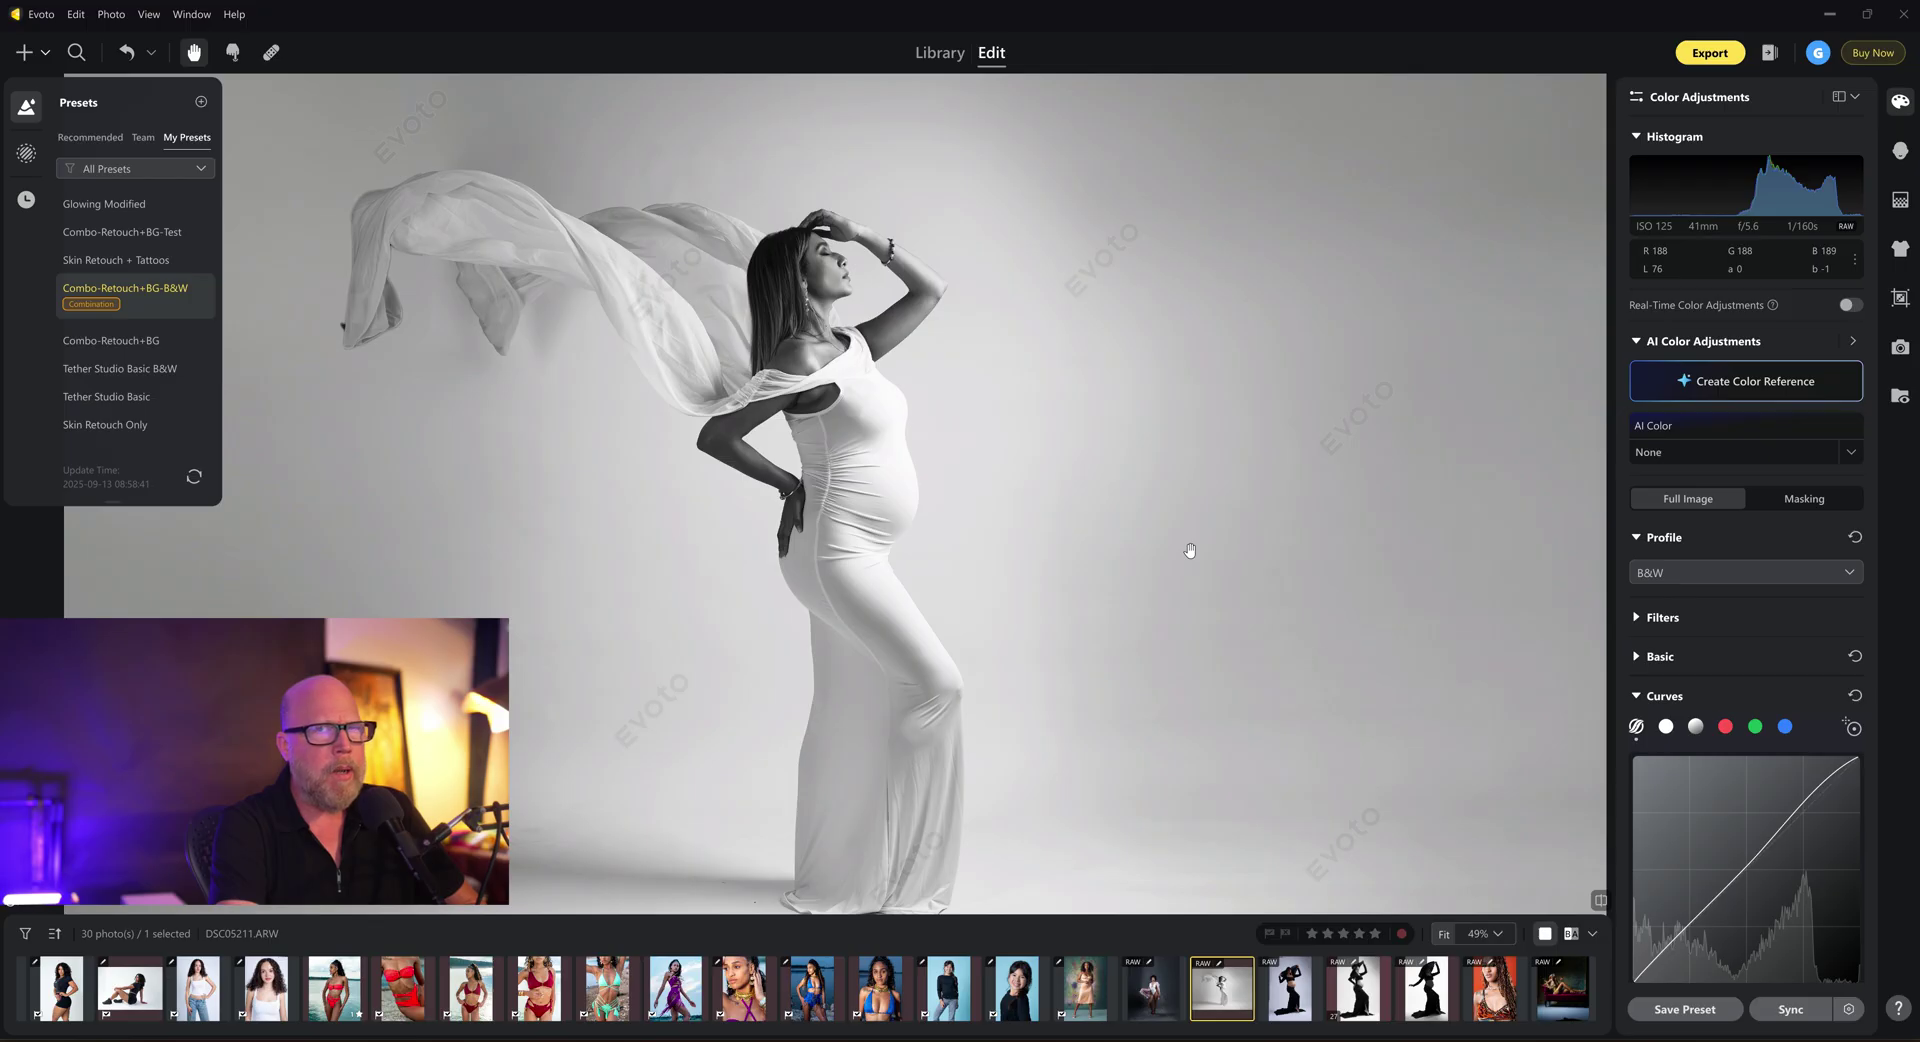